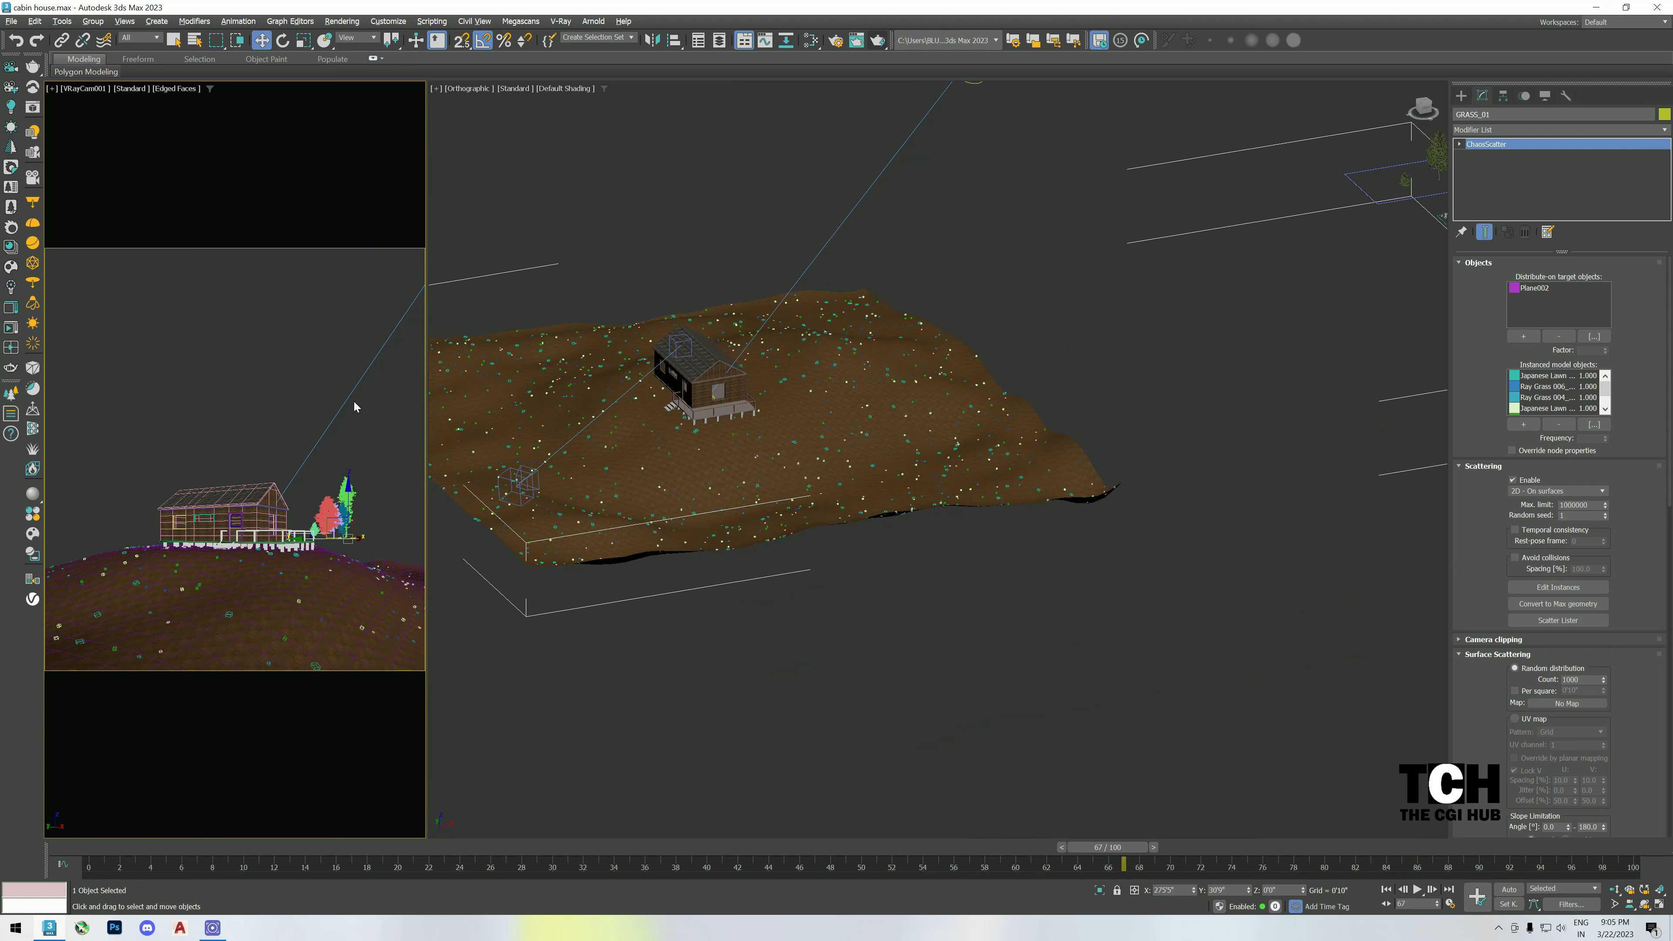
key(ctrl+a)
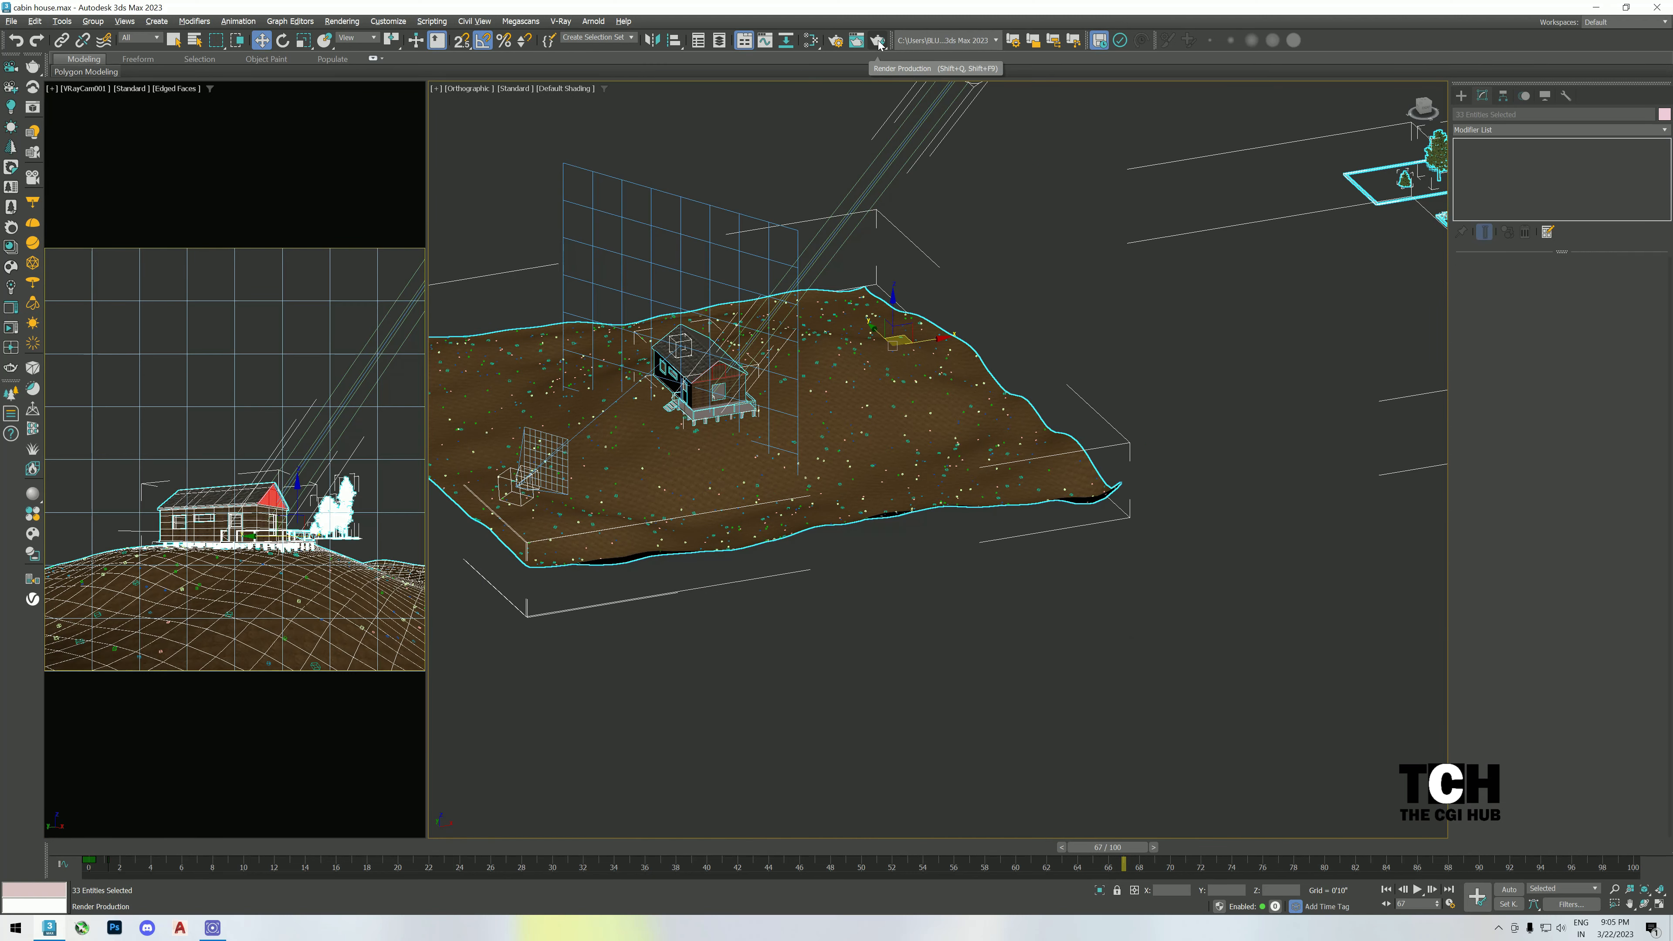
click(775, 172)
click(877, 40)
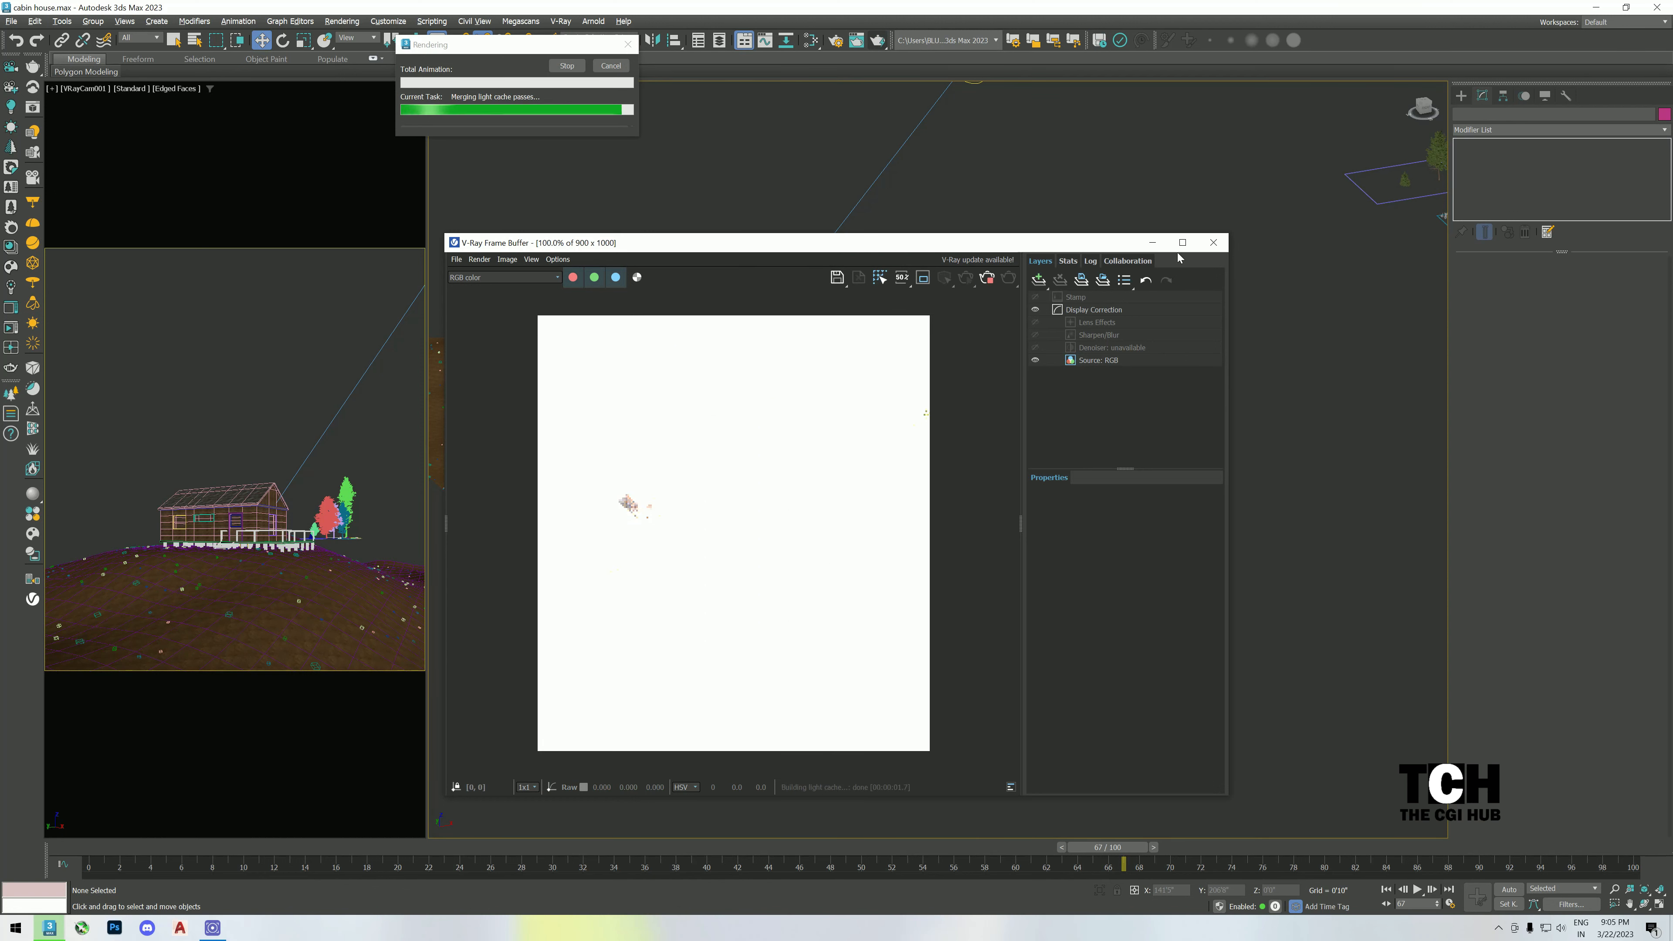
click(1200, 249)
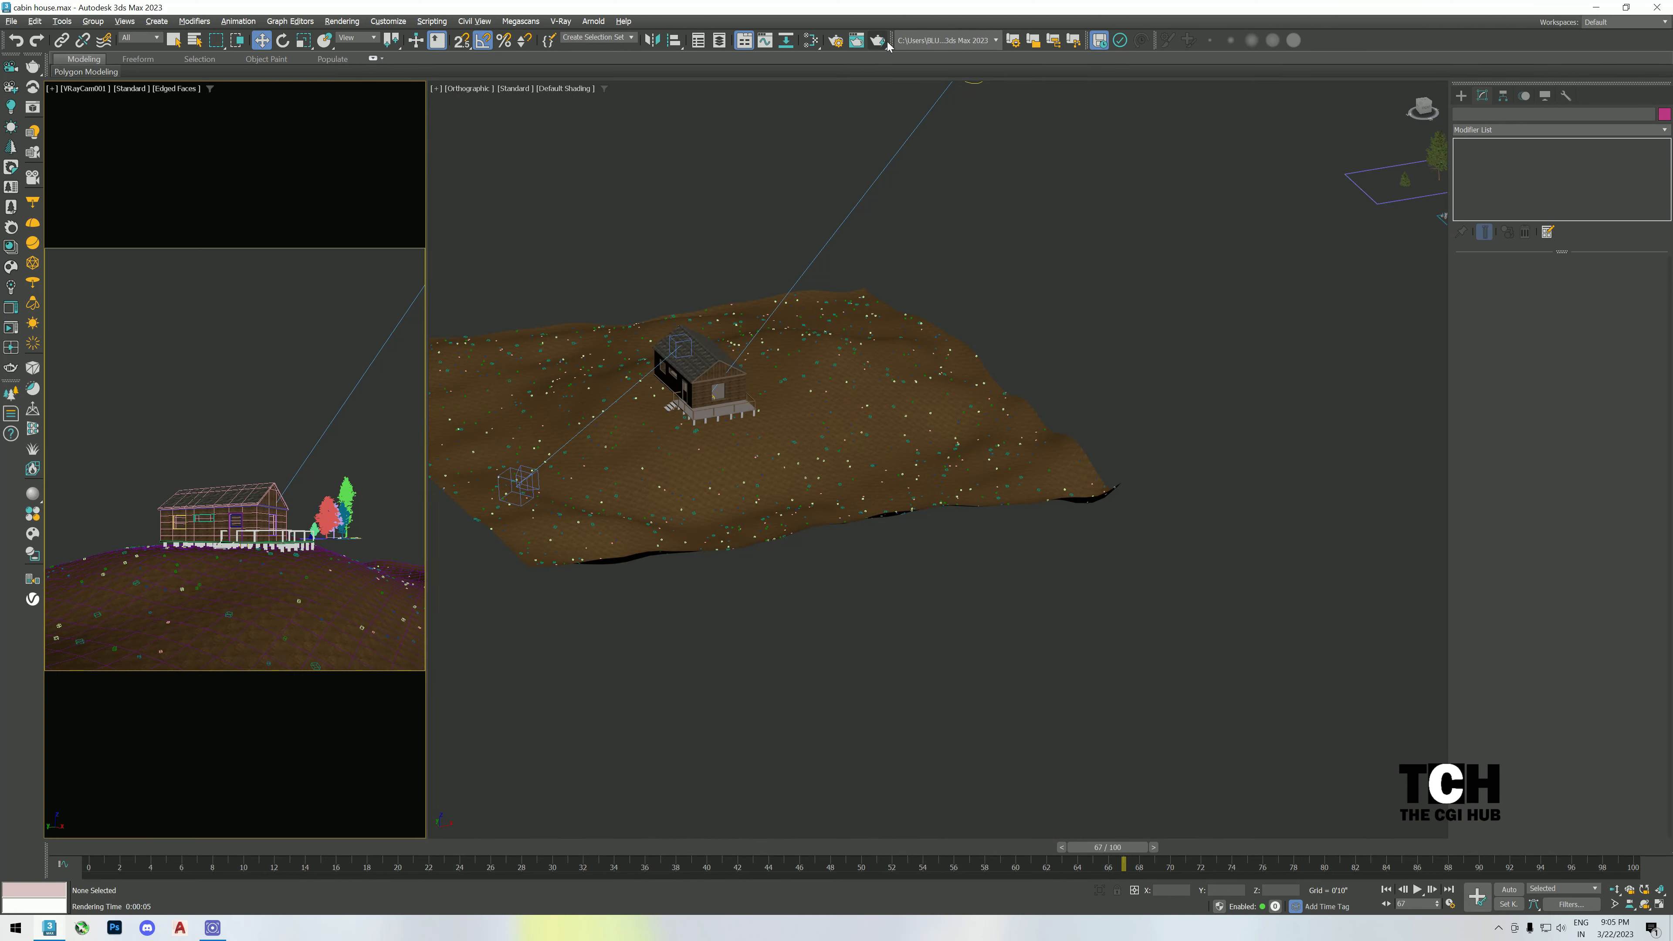
- Render the camera view of the cabin and examine the hill's ground surface up close
click(883, 41)
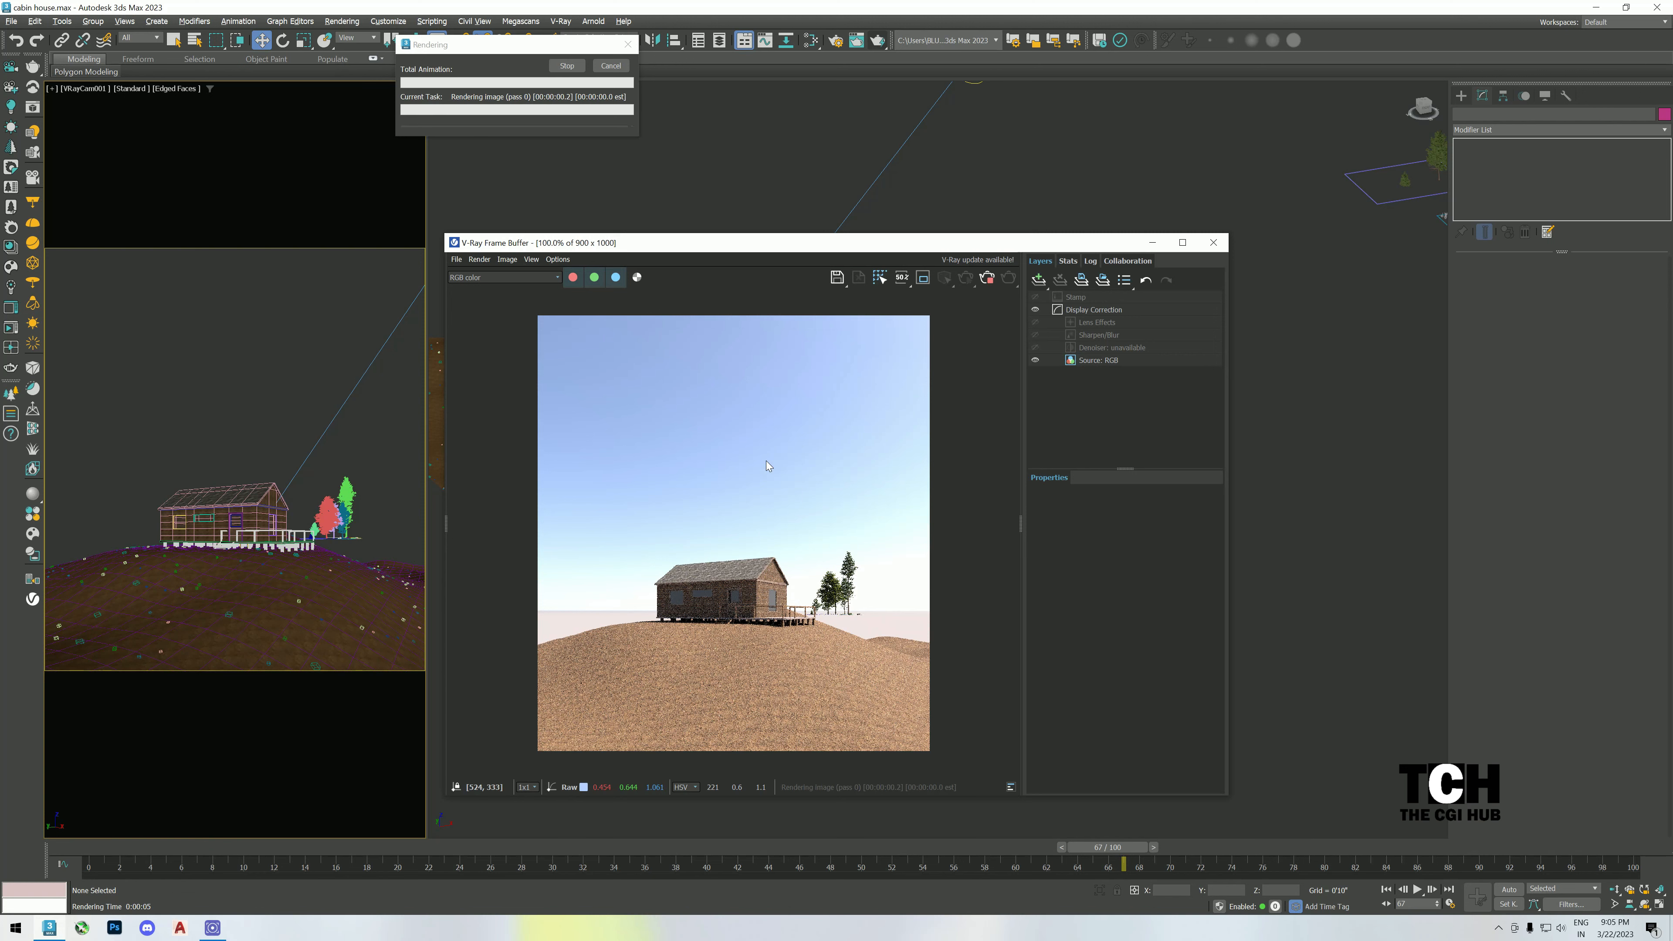
scroll(766, 460, up, 2)
scroll(757, 588, down, 1)
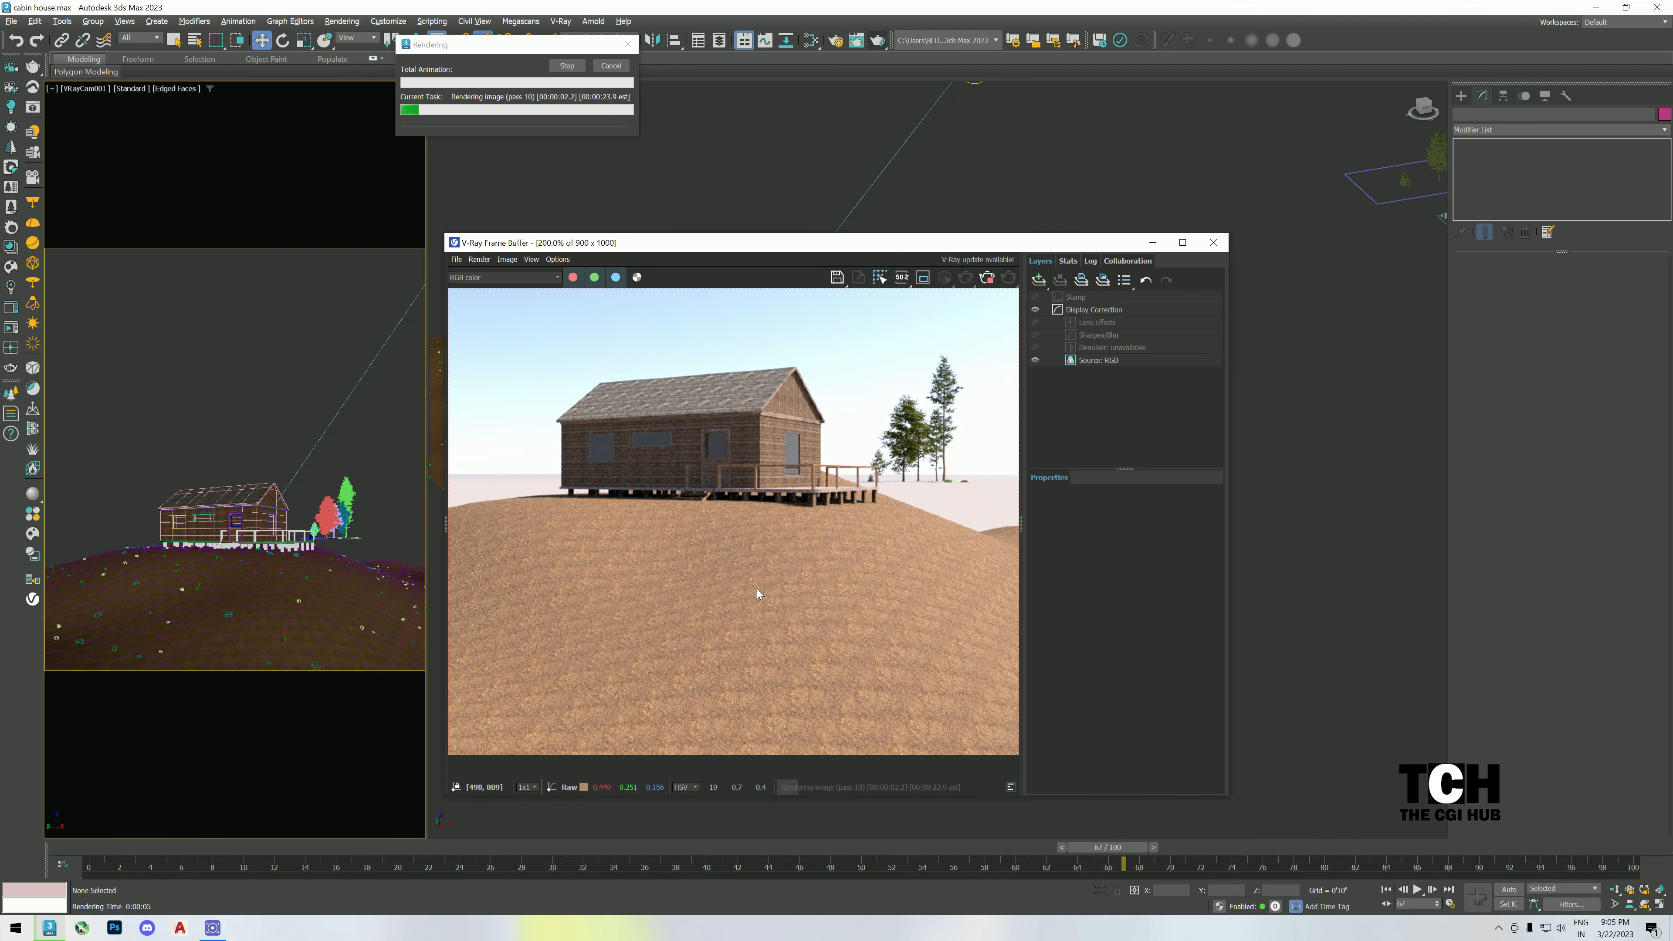
scroll(787, 624, up, 4)
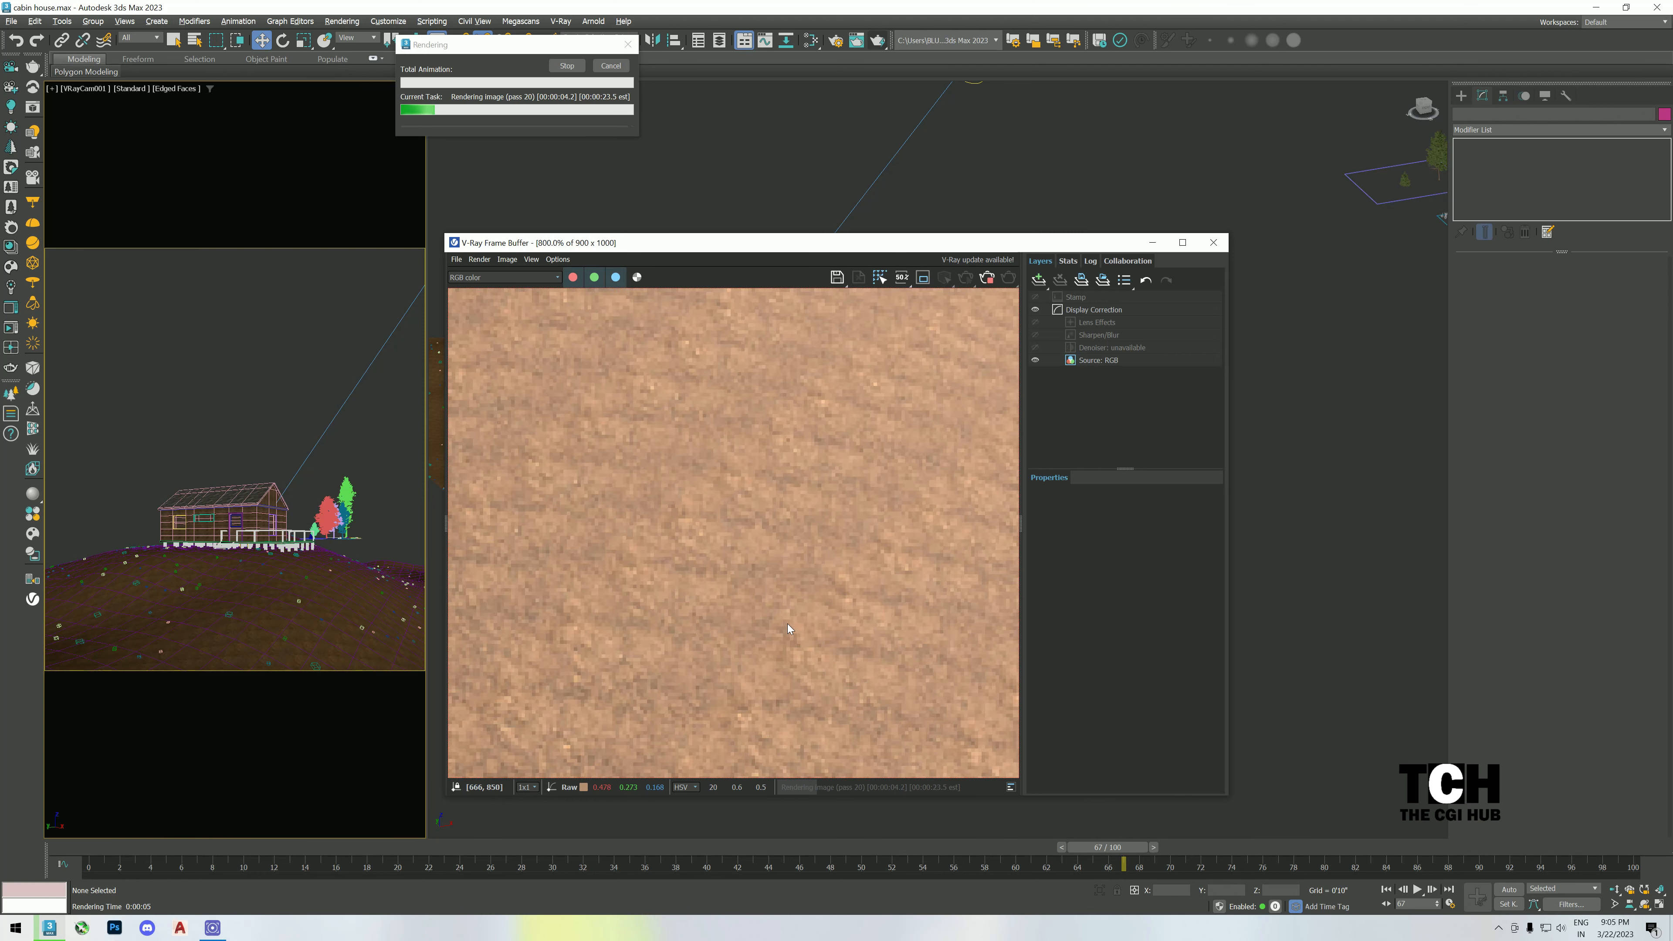
click(1213, 242)
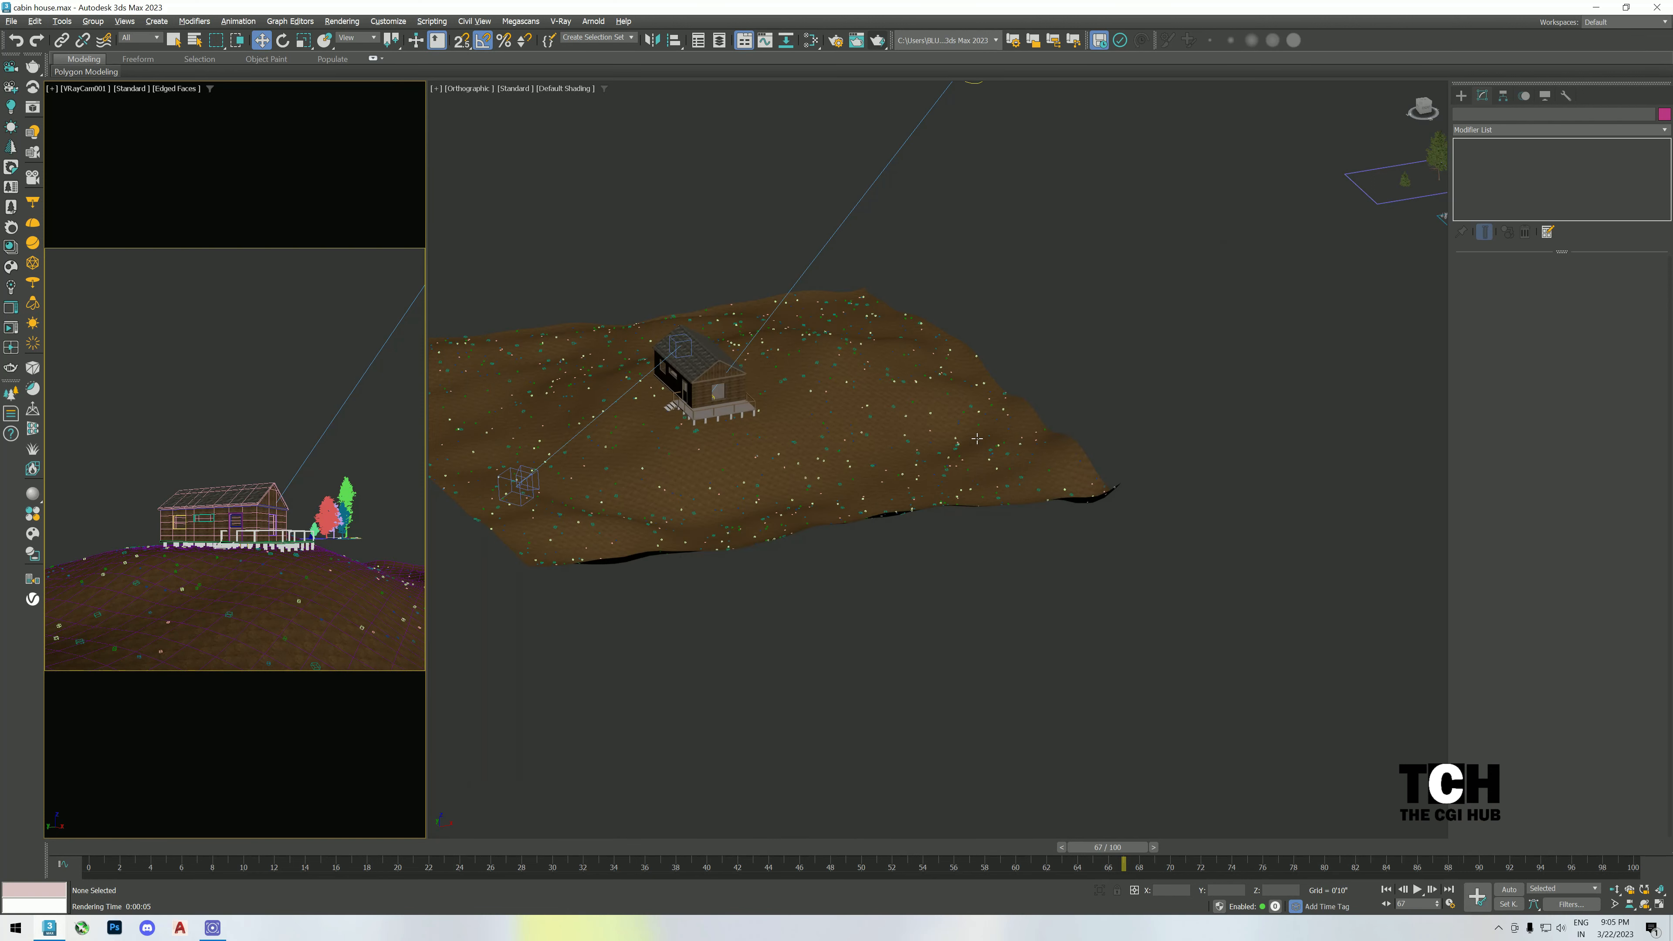
- Select the GRASS_01 scatter object beside the plant models and switch the large orthographic viewport to perspective
middle_drag(1187, 336, 963, 418)
scroll(968, 408, up, 10)
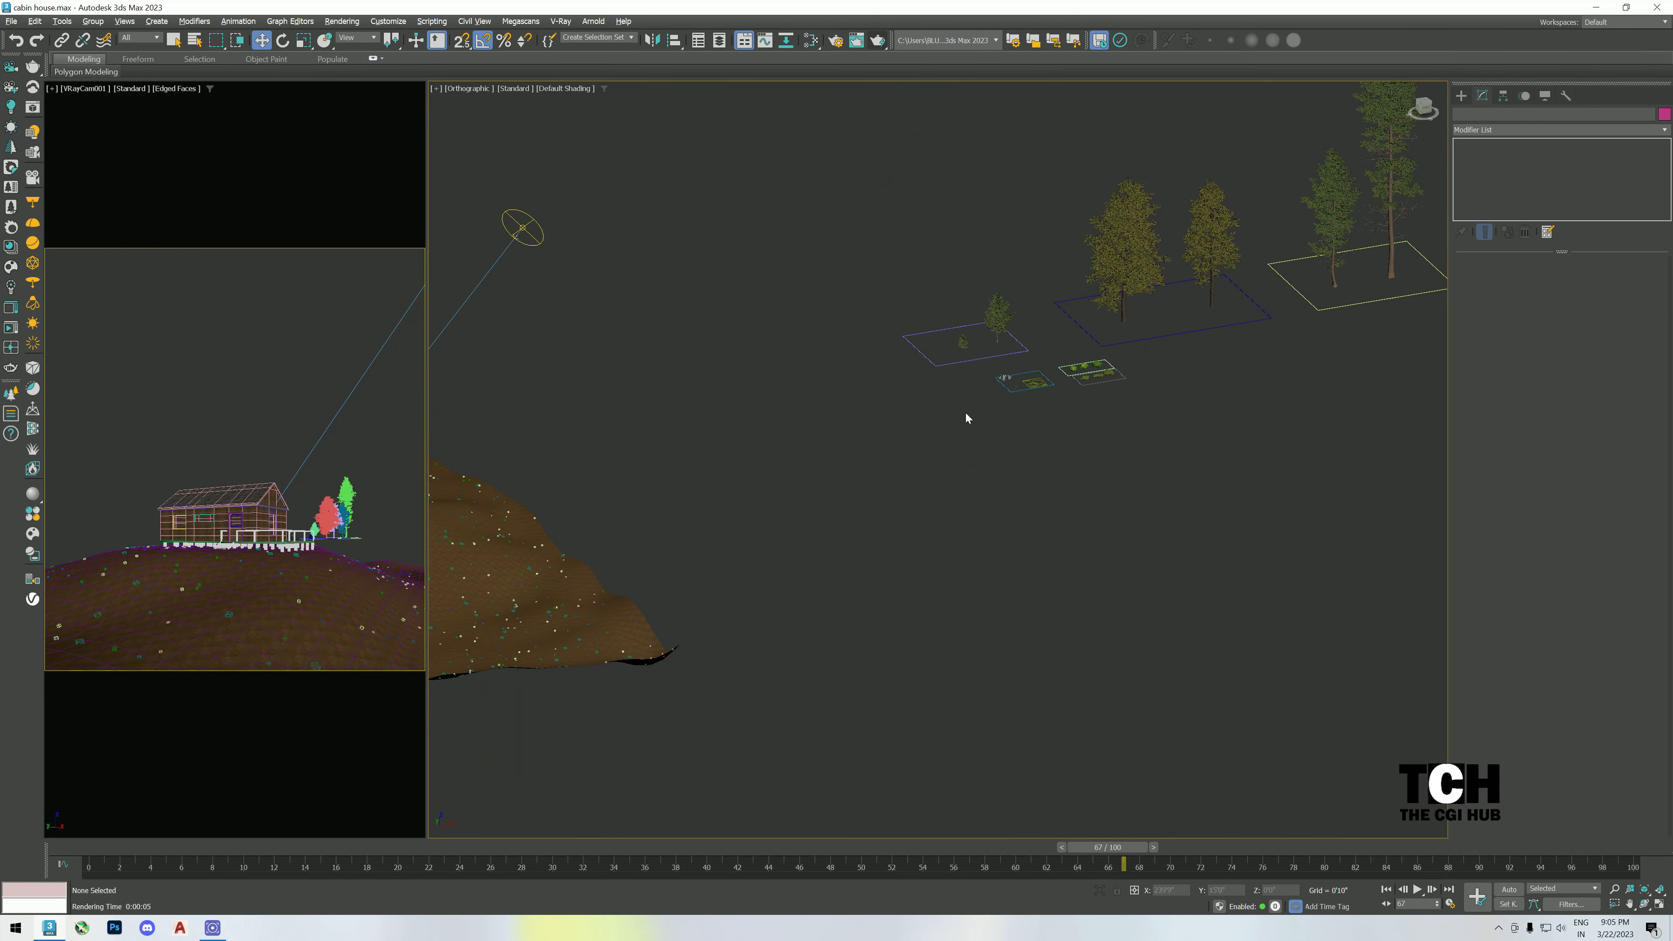
click(957, 385)
key(p)
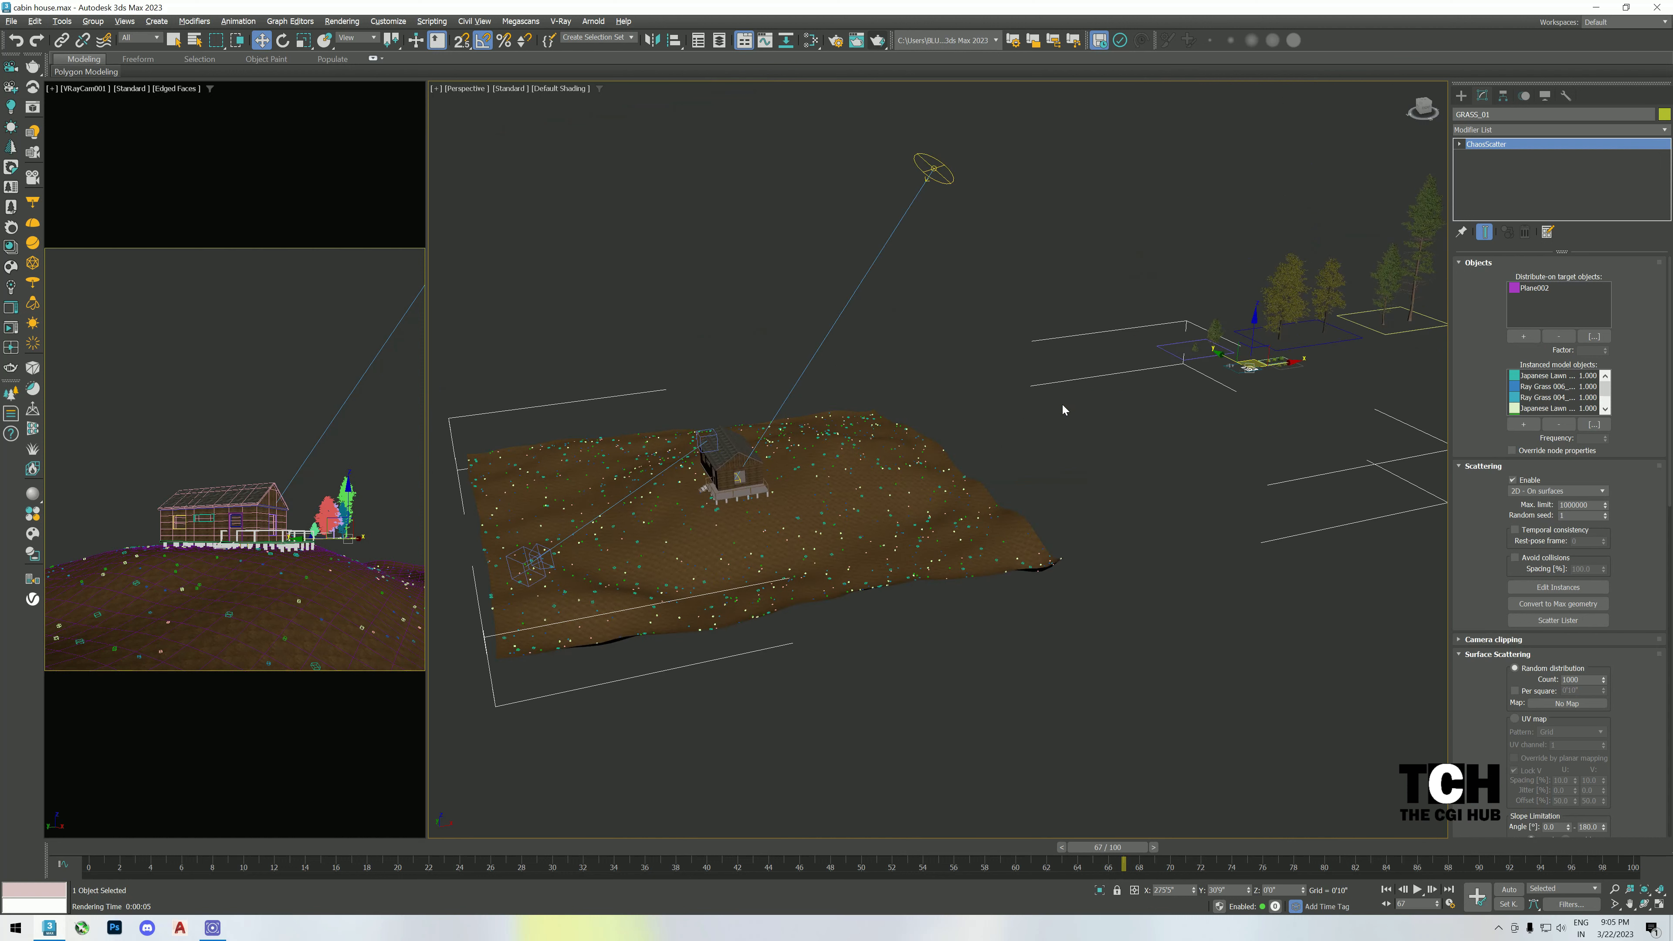
alt+middle_drag(1062, 405, 1086, 458)
- Set the view to render to Quad 4 - VRayCam001 in the render setup and lock it
key(F10)
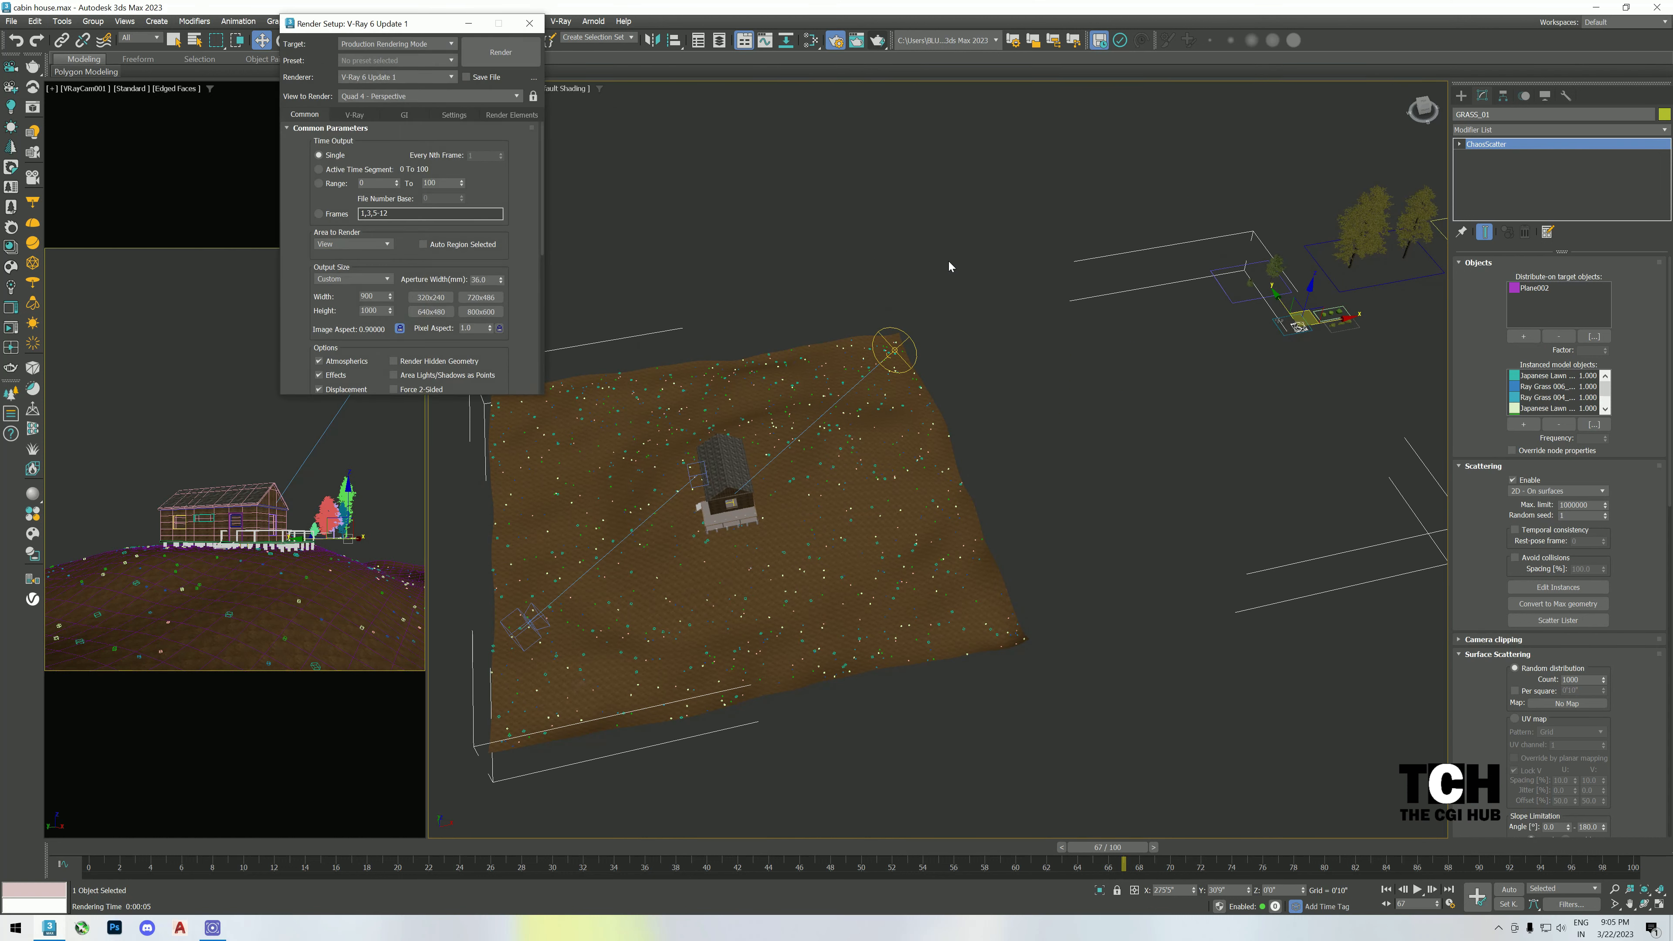
click(510, 101)
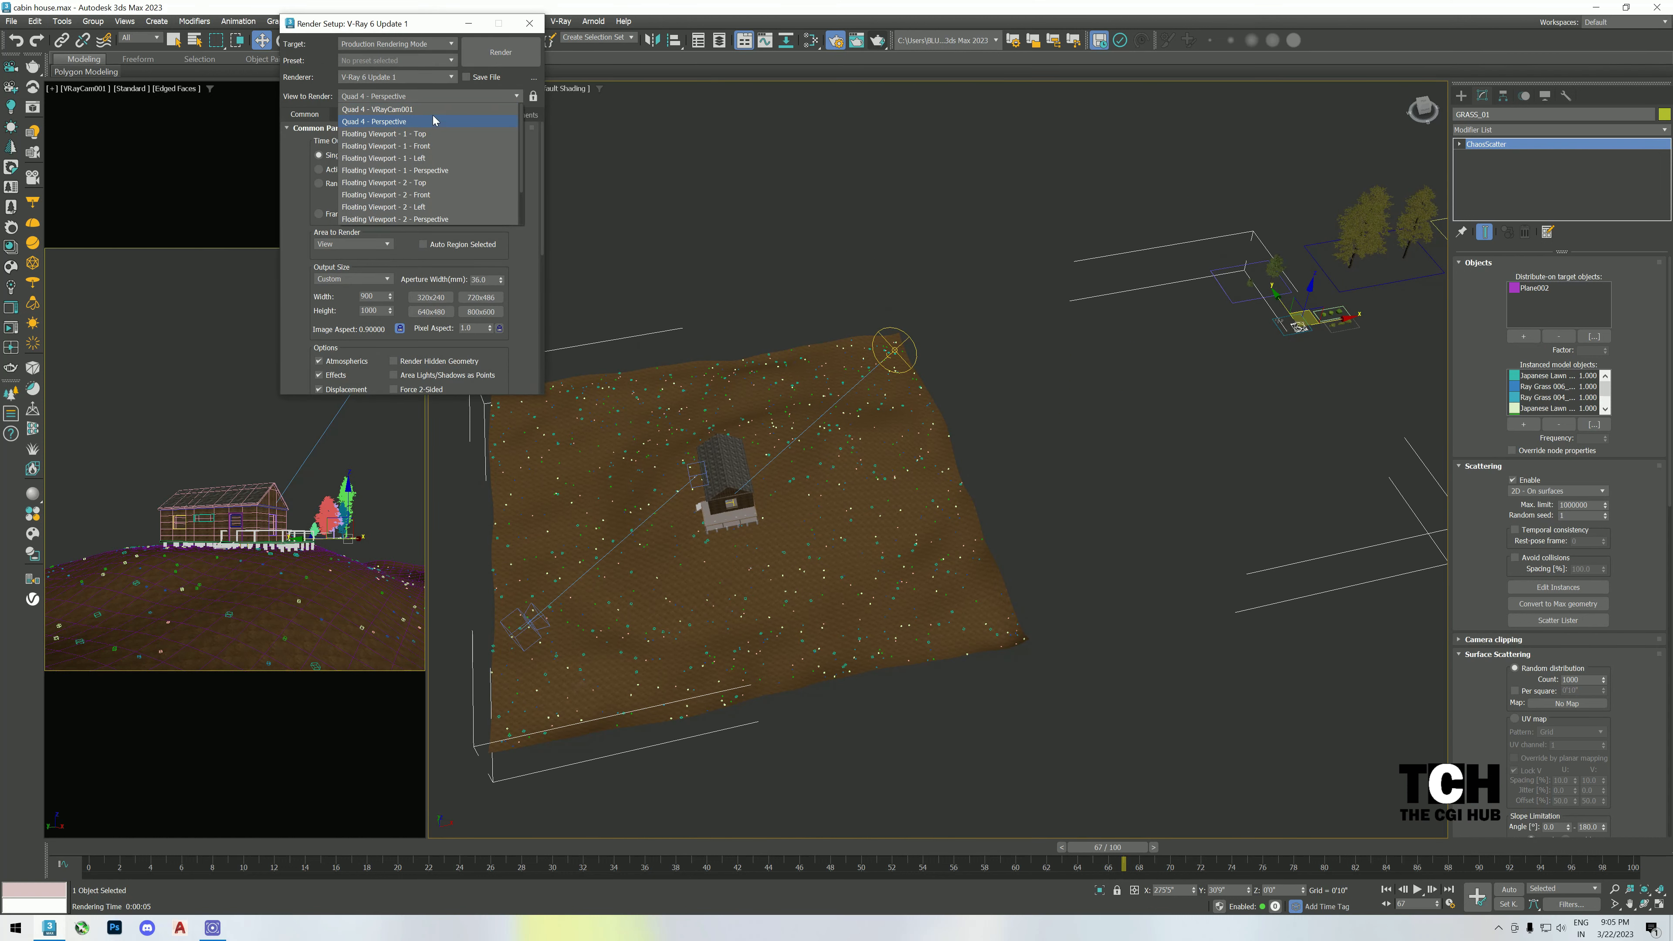
click(427, 110)
click(516, 97)
click(533, 97)
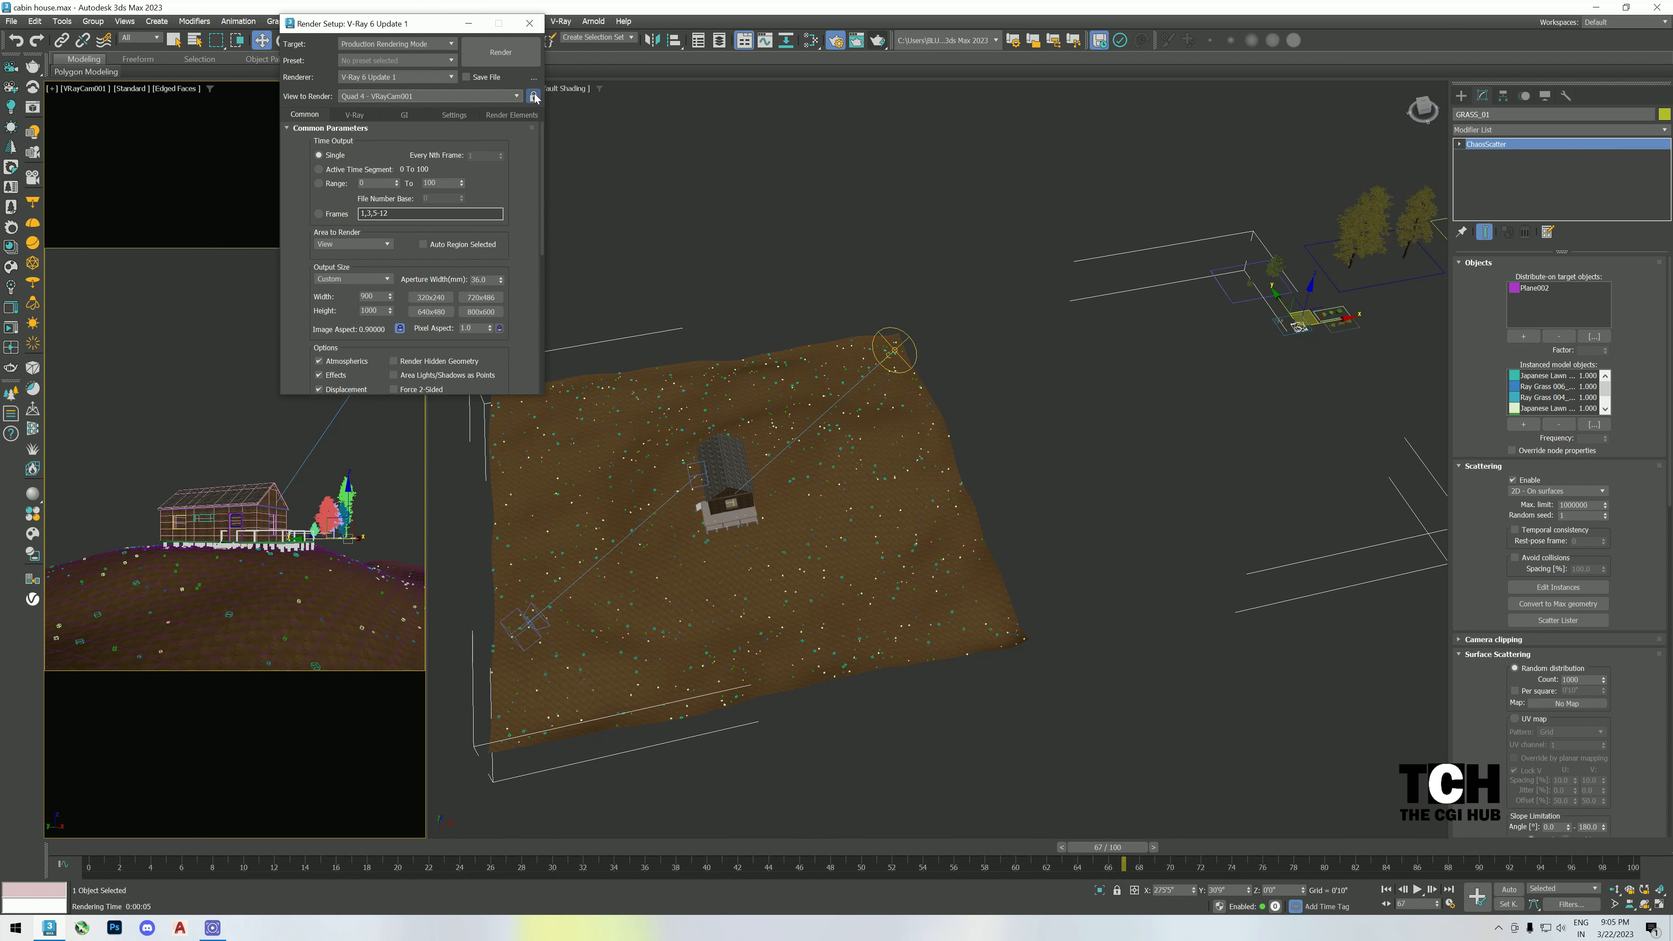
- Render the locked VRayCam001 view, check the image and close the frame buffer
click(518, 53)
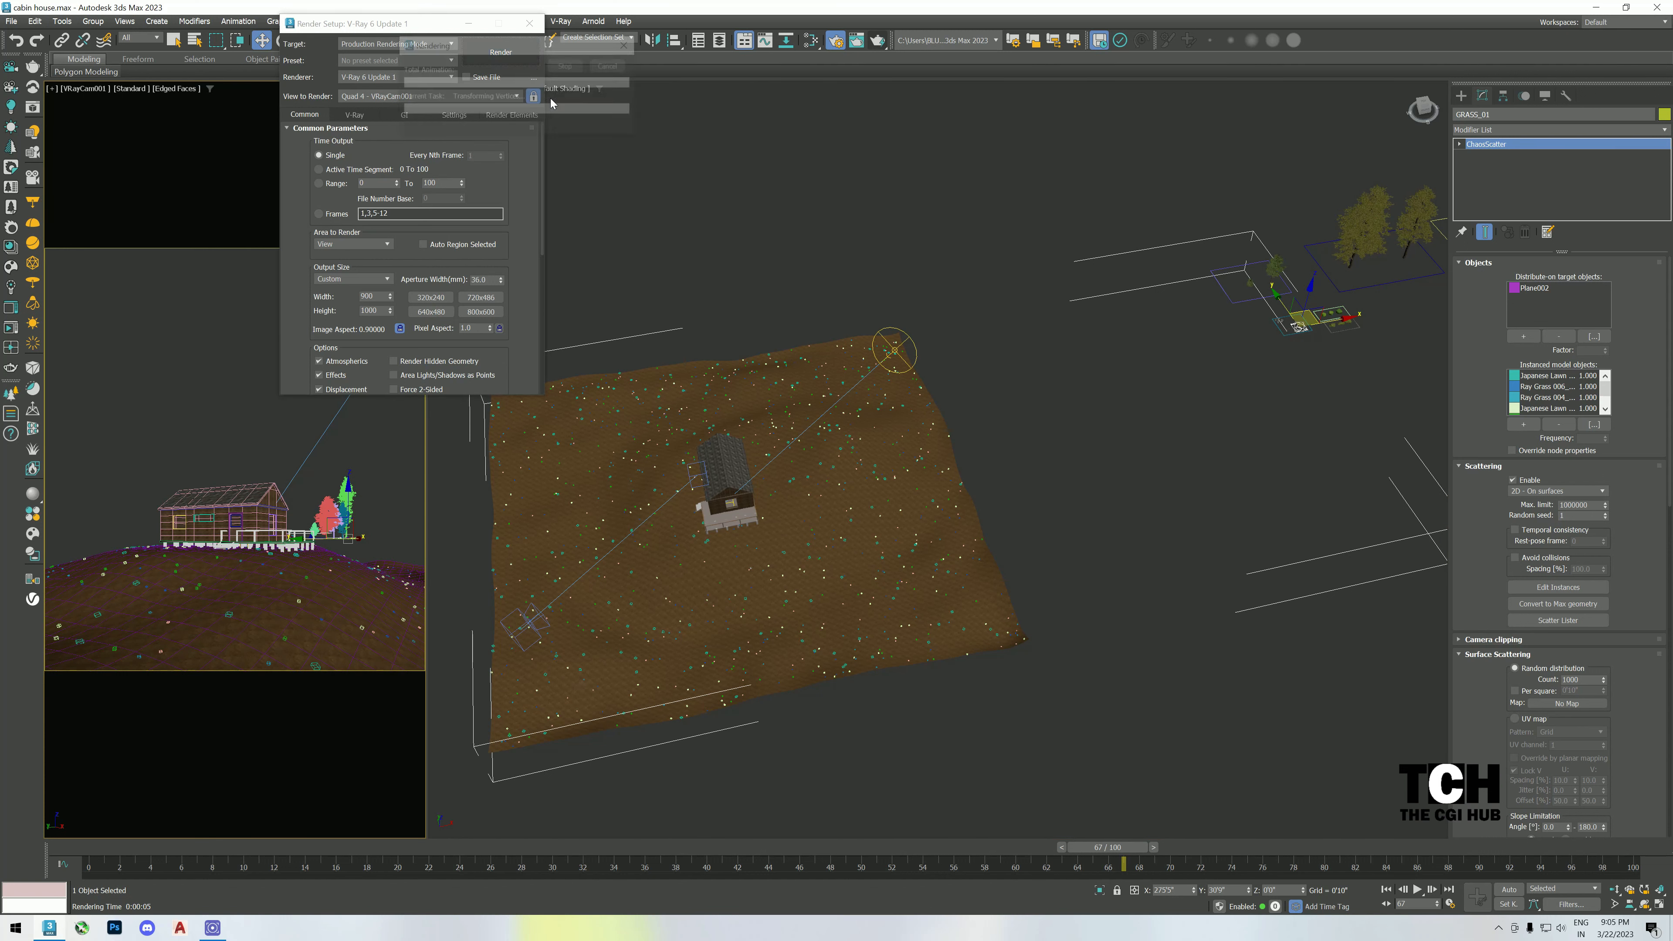
scroll(762, 385, down, 3)
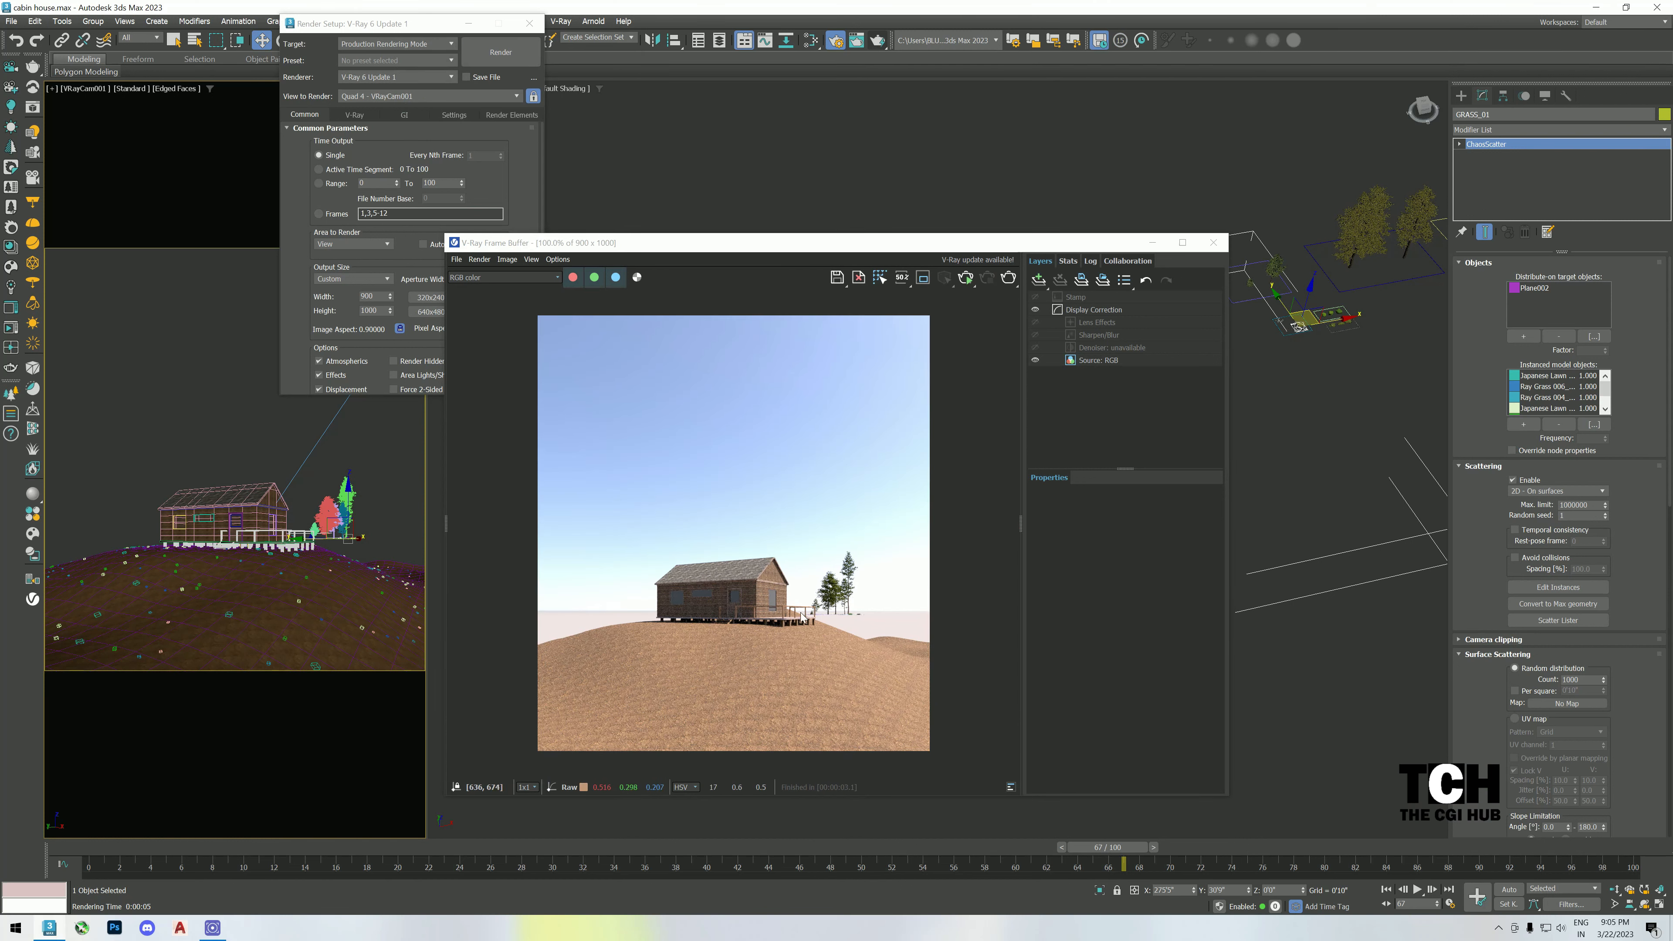
click(1213, 243)
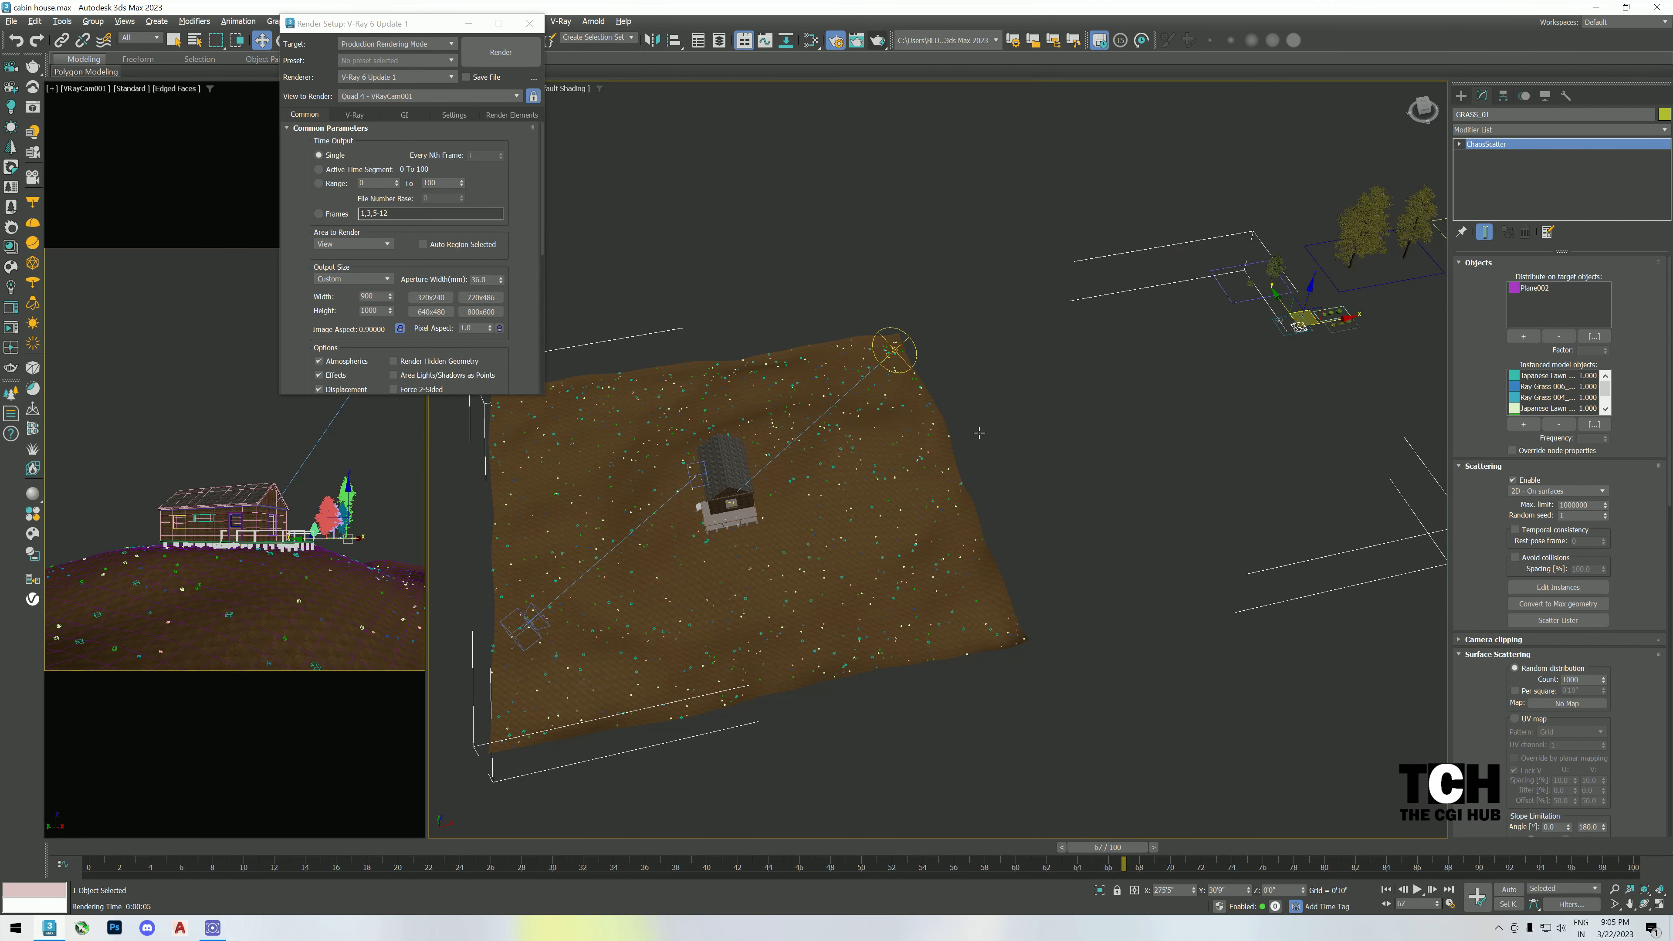
- In the top view, select all plant source models and their frames and move them just outside the terrain's nearest edge below the cabin
alt+middle_drag(979, 433, 1021, 488)
key(t)
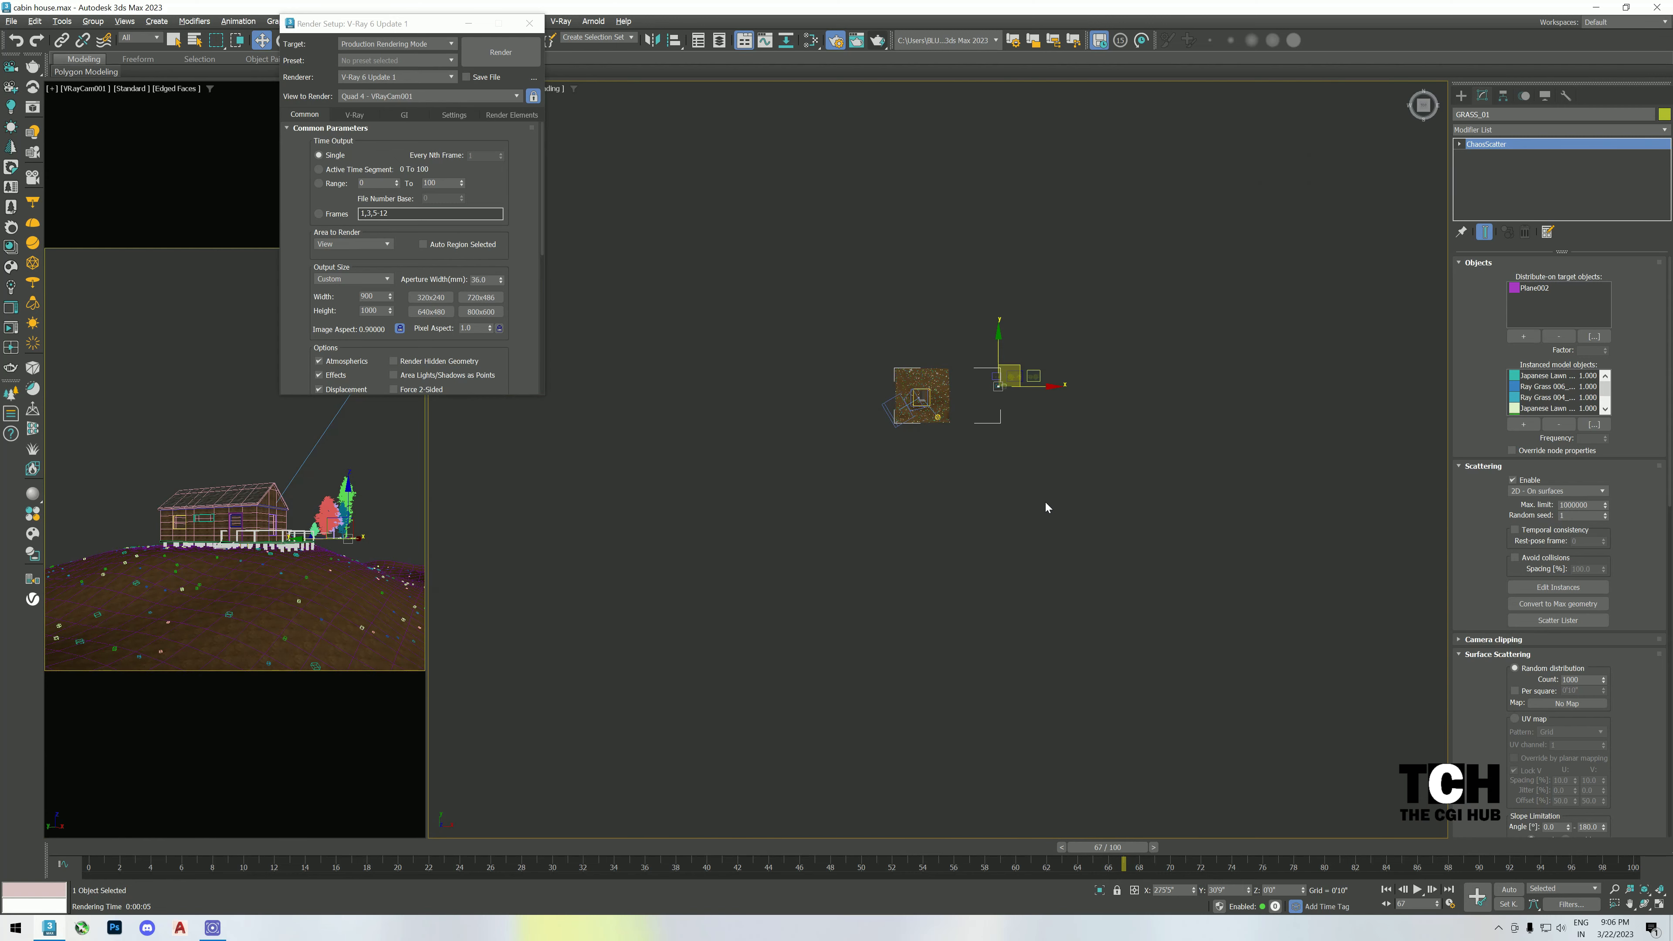
click(1046, 507)
scroll(1064, 356, up, 4)
drag(1105, 324, 801, 512)
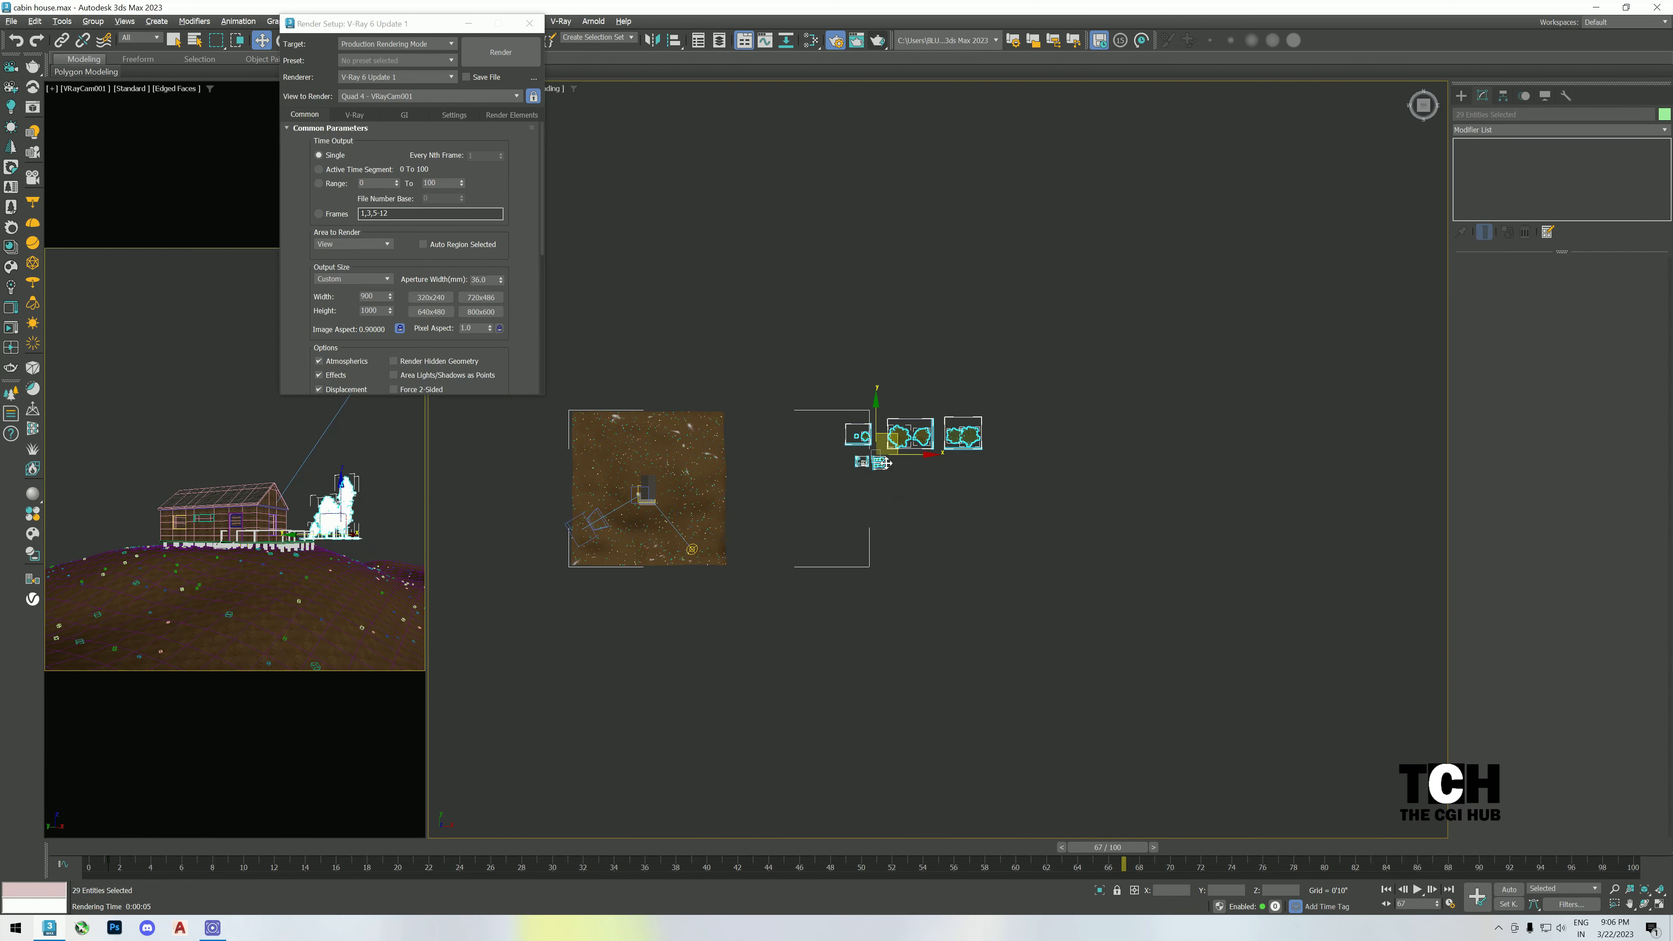
drag(426, 27, 407, 133)
click(365, 39)
click(357, 49)
drag(894, 437, 627, 592)
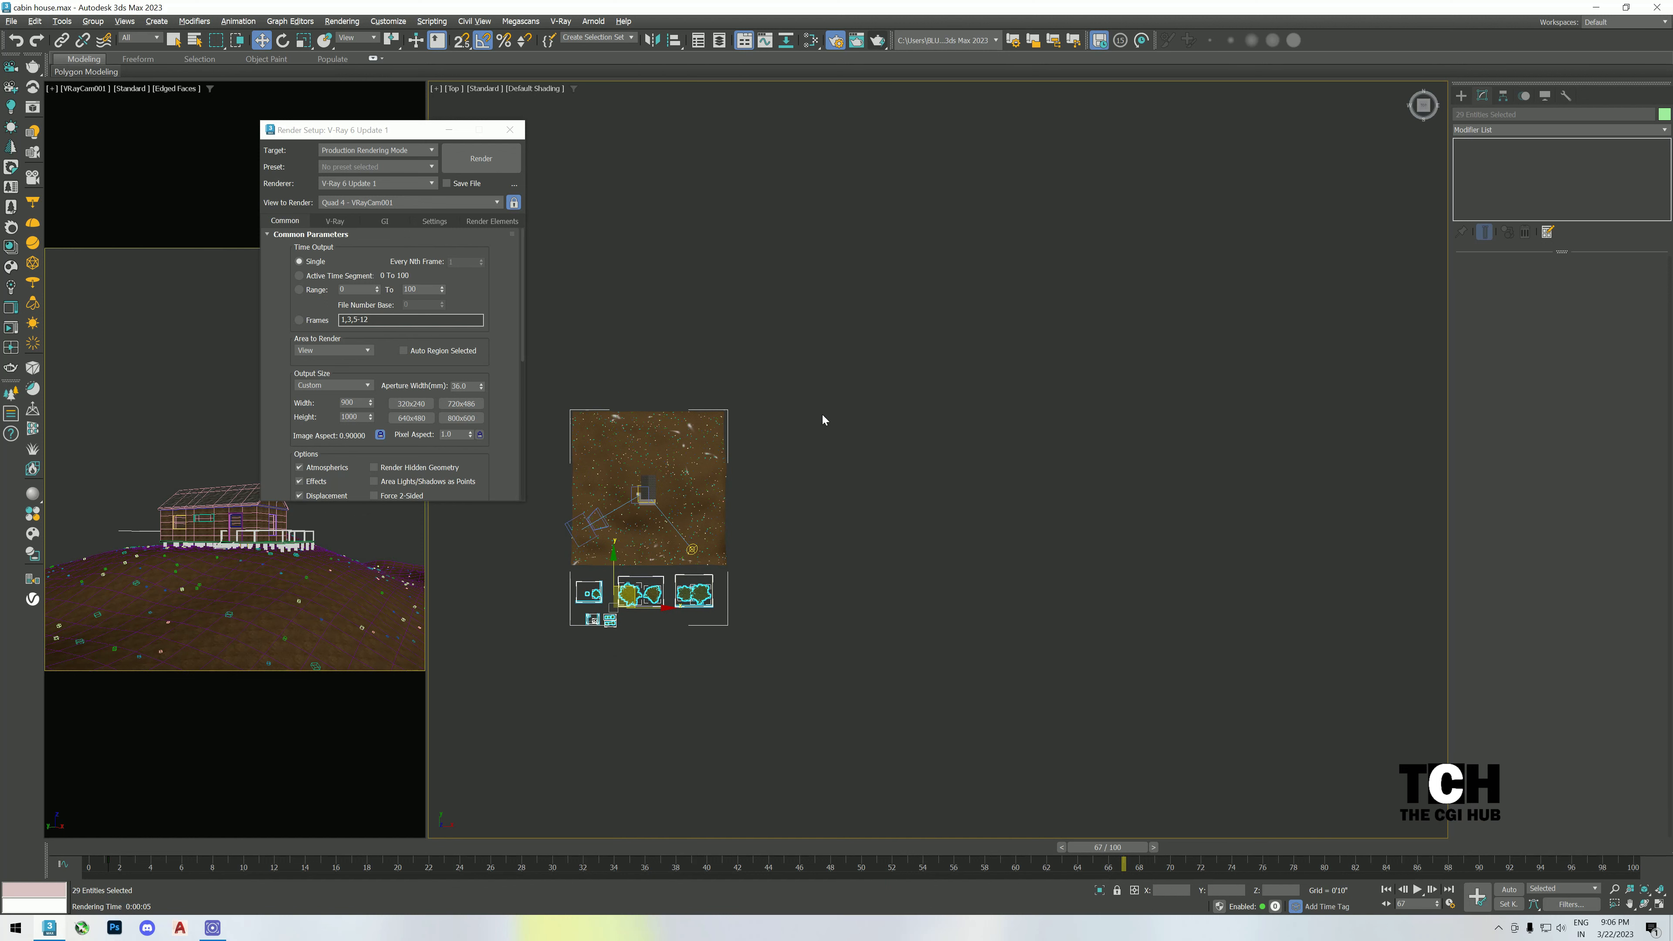
- Select the GRASS_01 scatter and set its random distribution count to 100000
scroll(630, 632, up, 5)
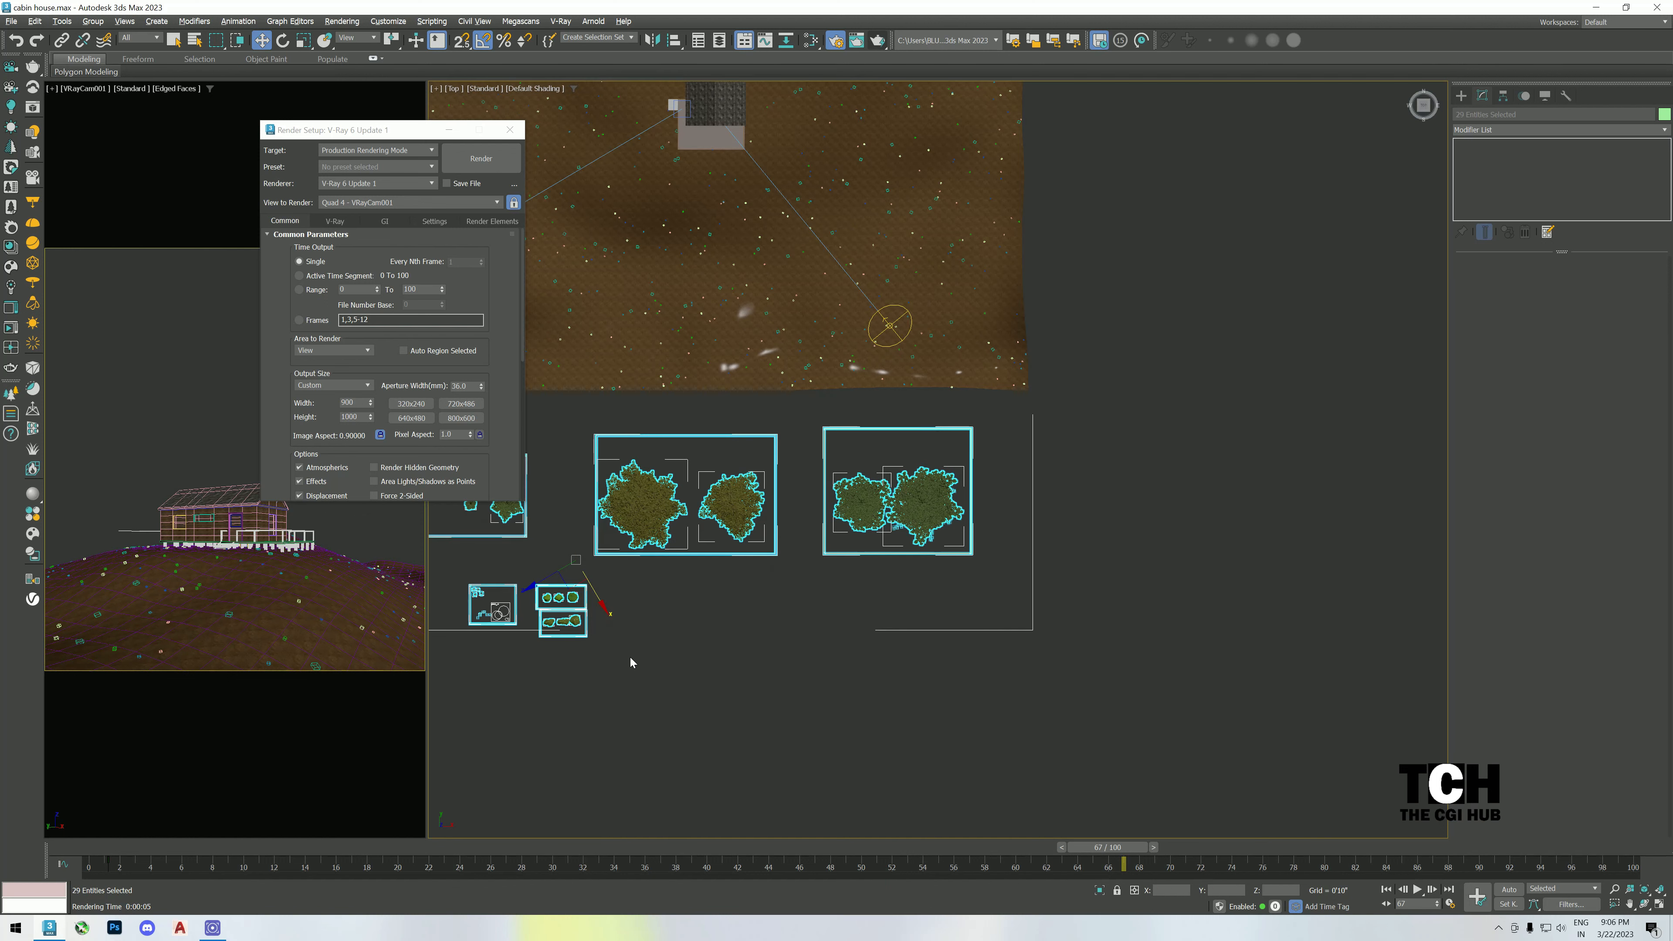
click(635, 665)
click(503, 612)
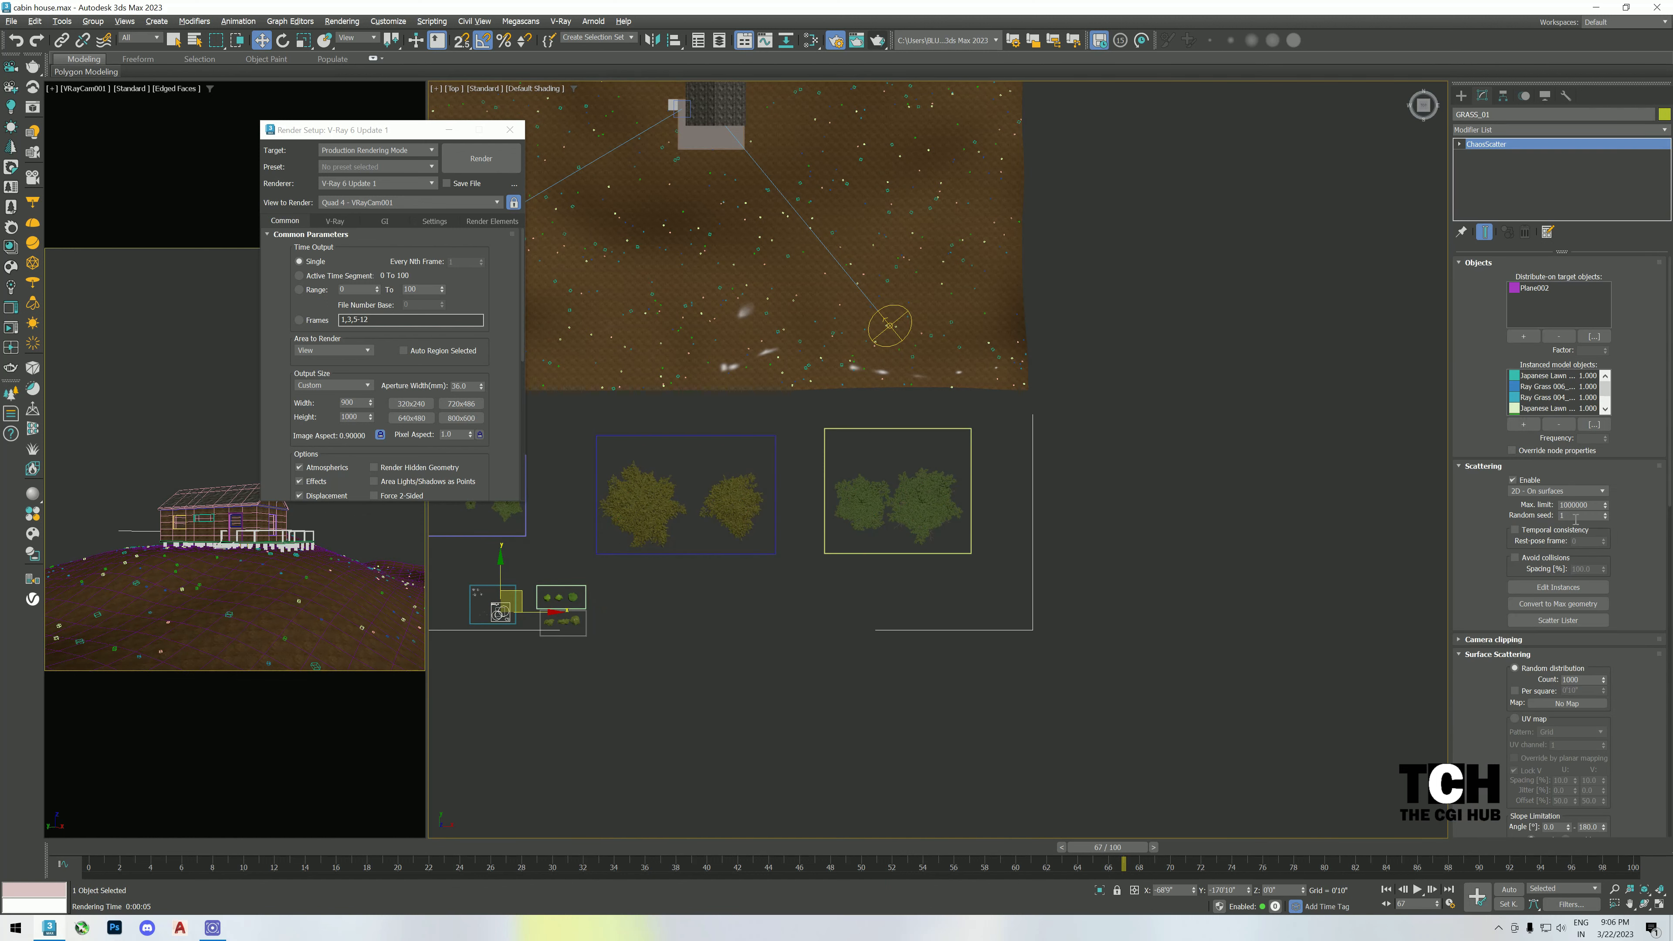
scroll(1580, 524, down, 5)
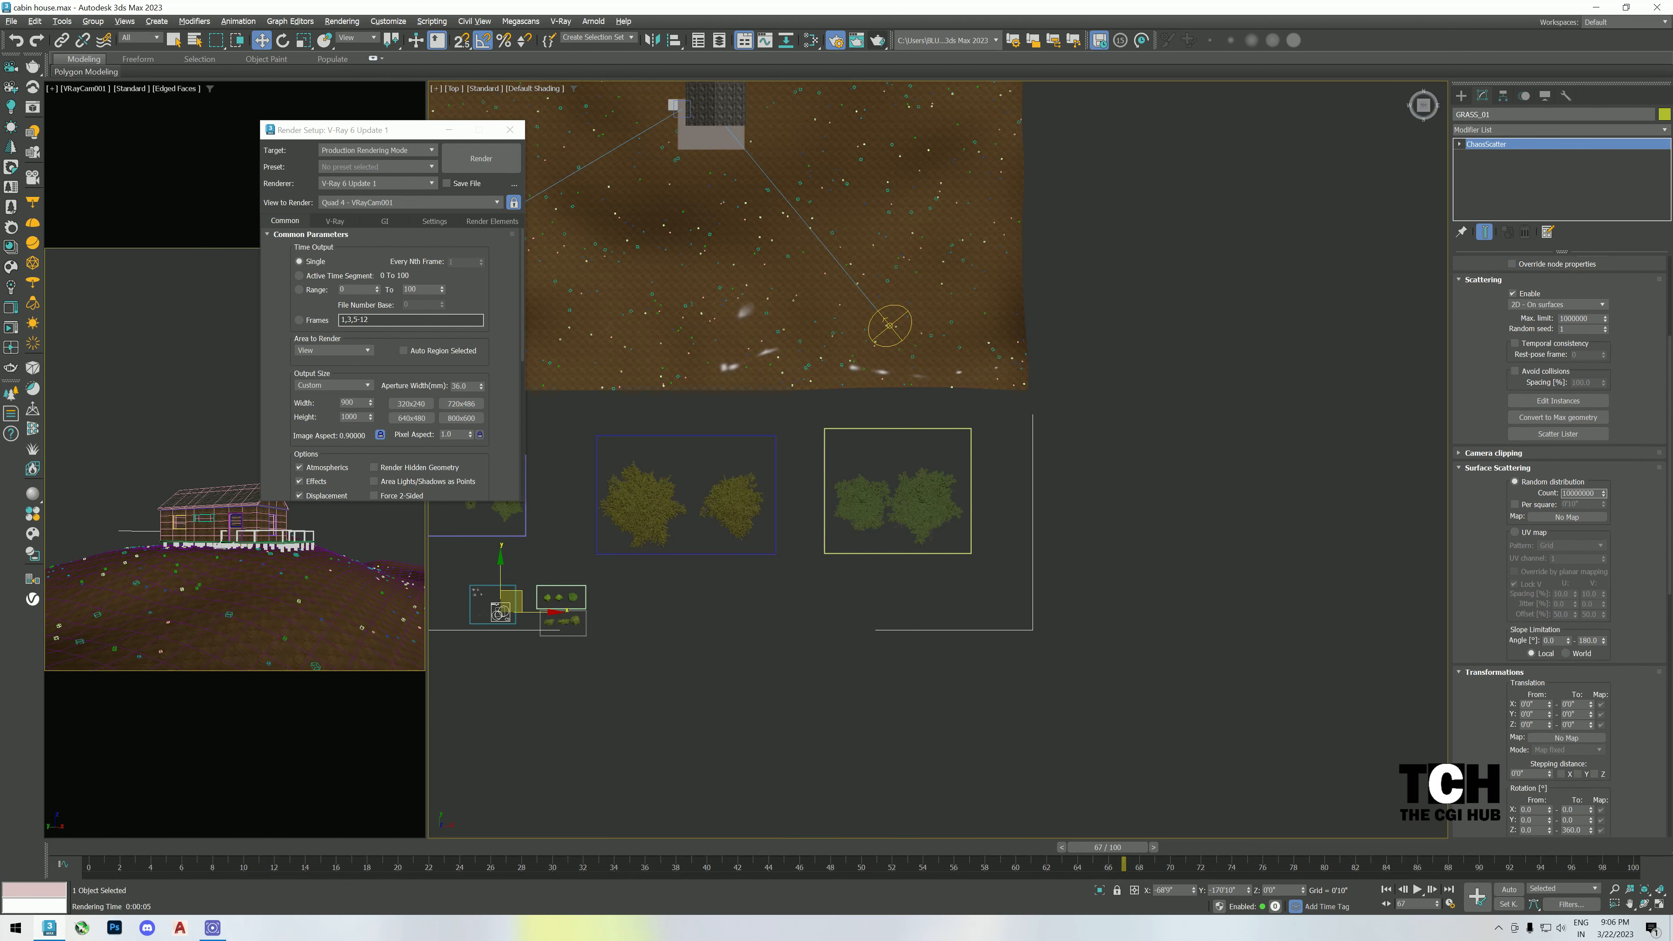
double_click(1583, 493)
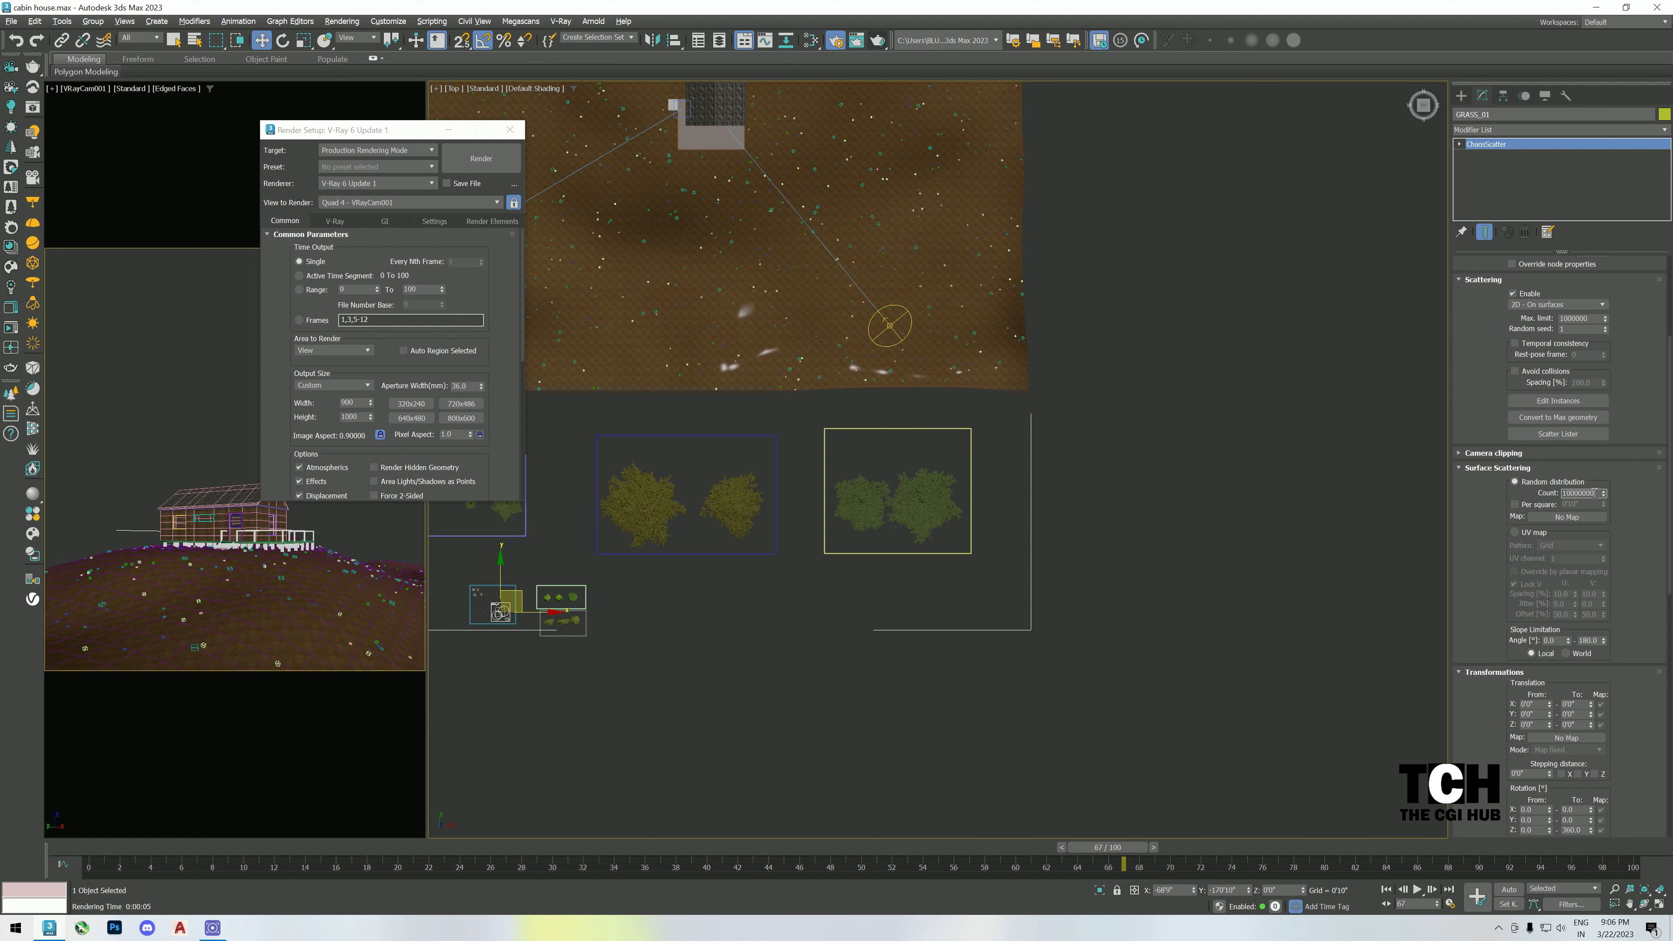
click(1272, 528)
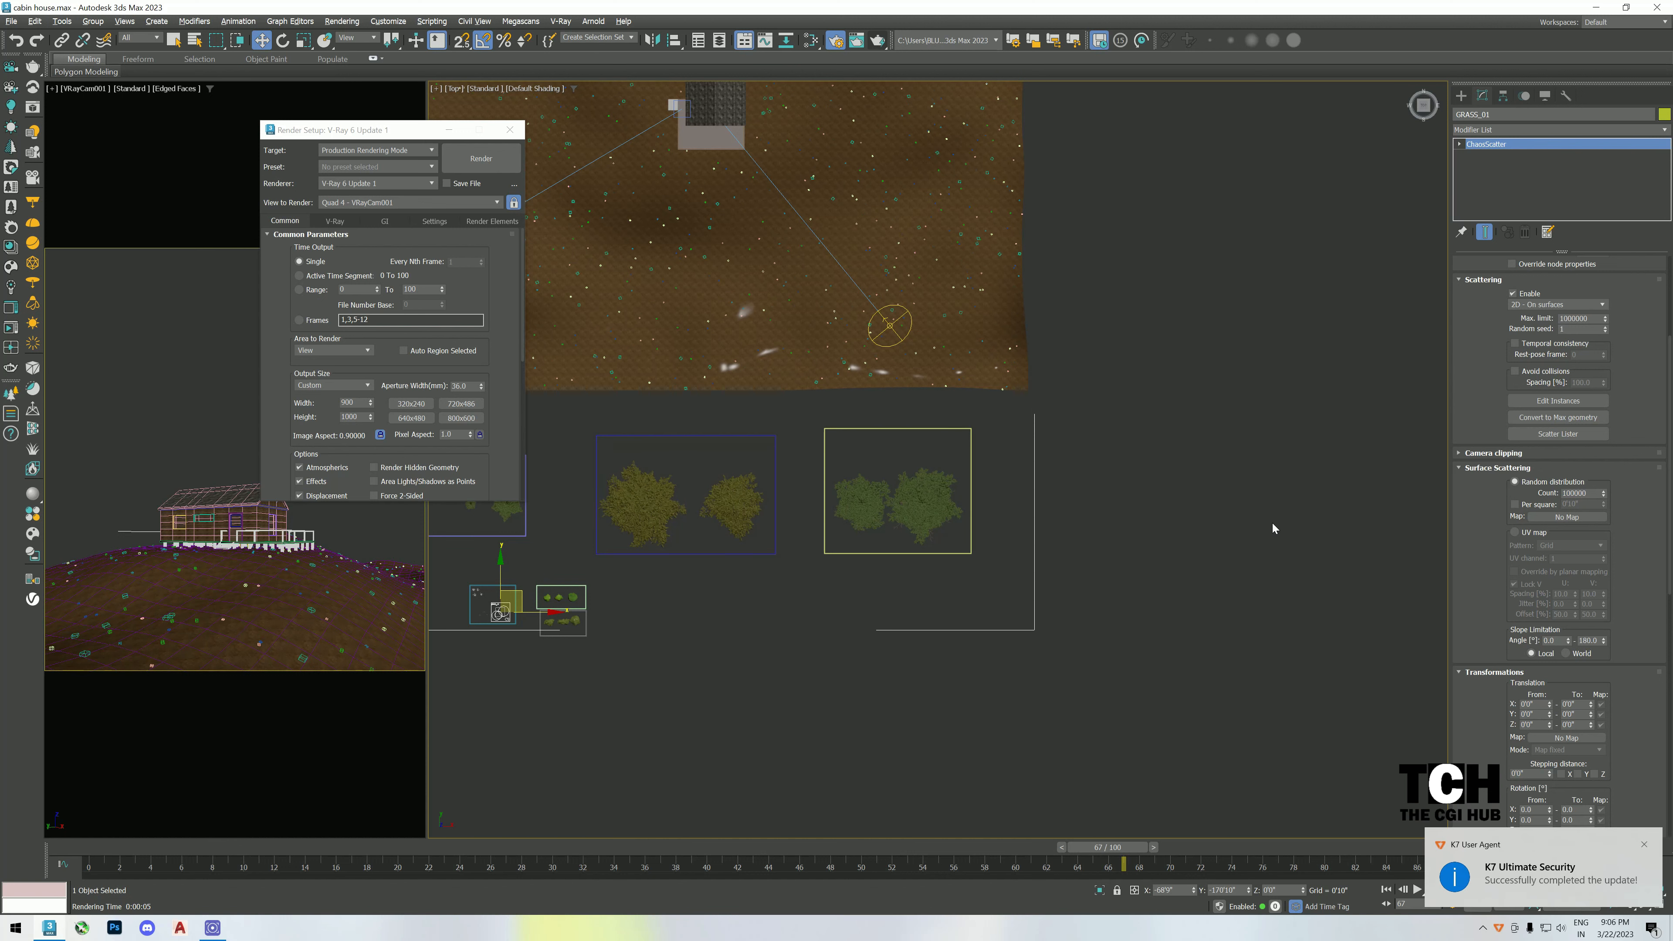
click(1644, 844)
- Render the camera view and examine the hillside for the denser grass scatter
middle_drag(974, 514, 1052, 514)
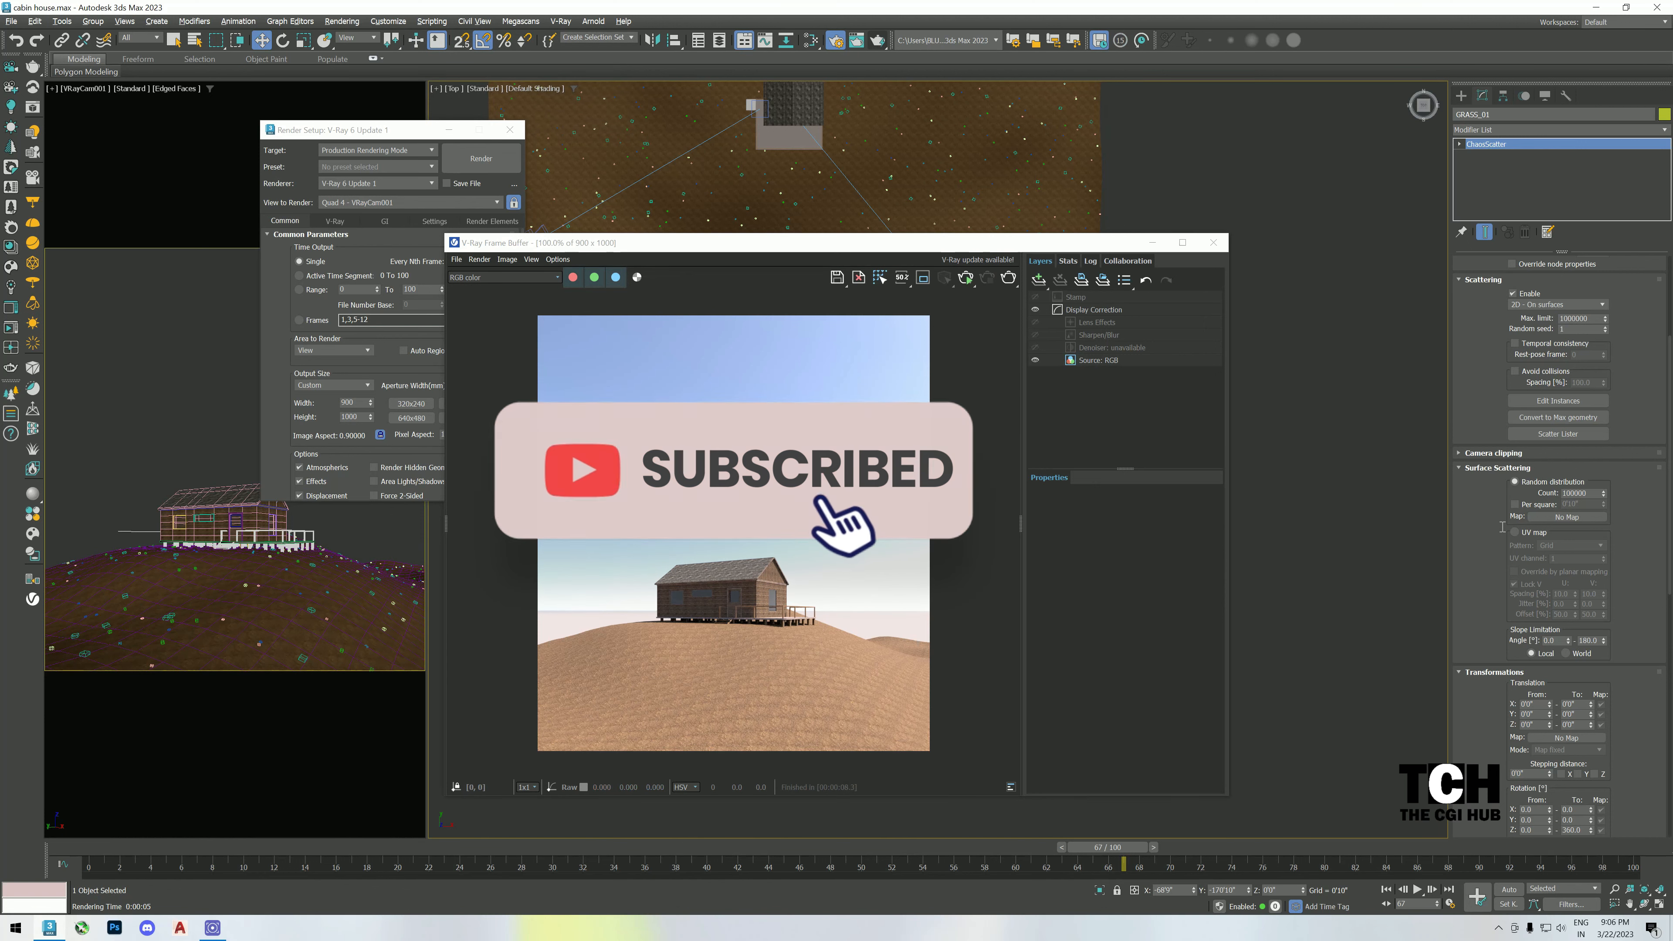
scroll(789, 739, up, 2)
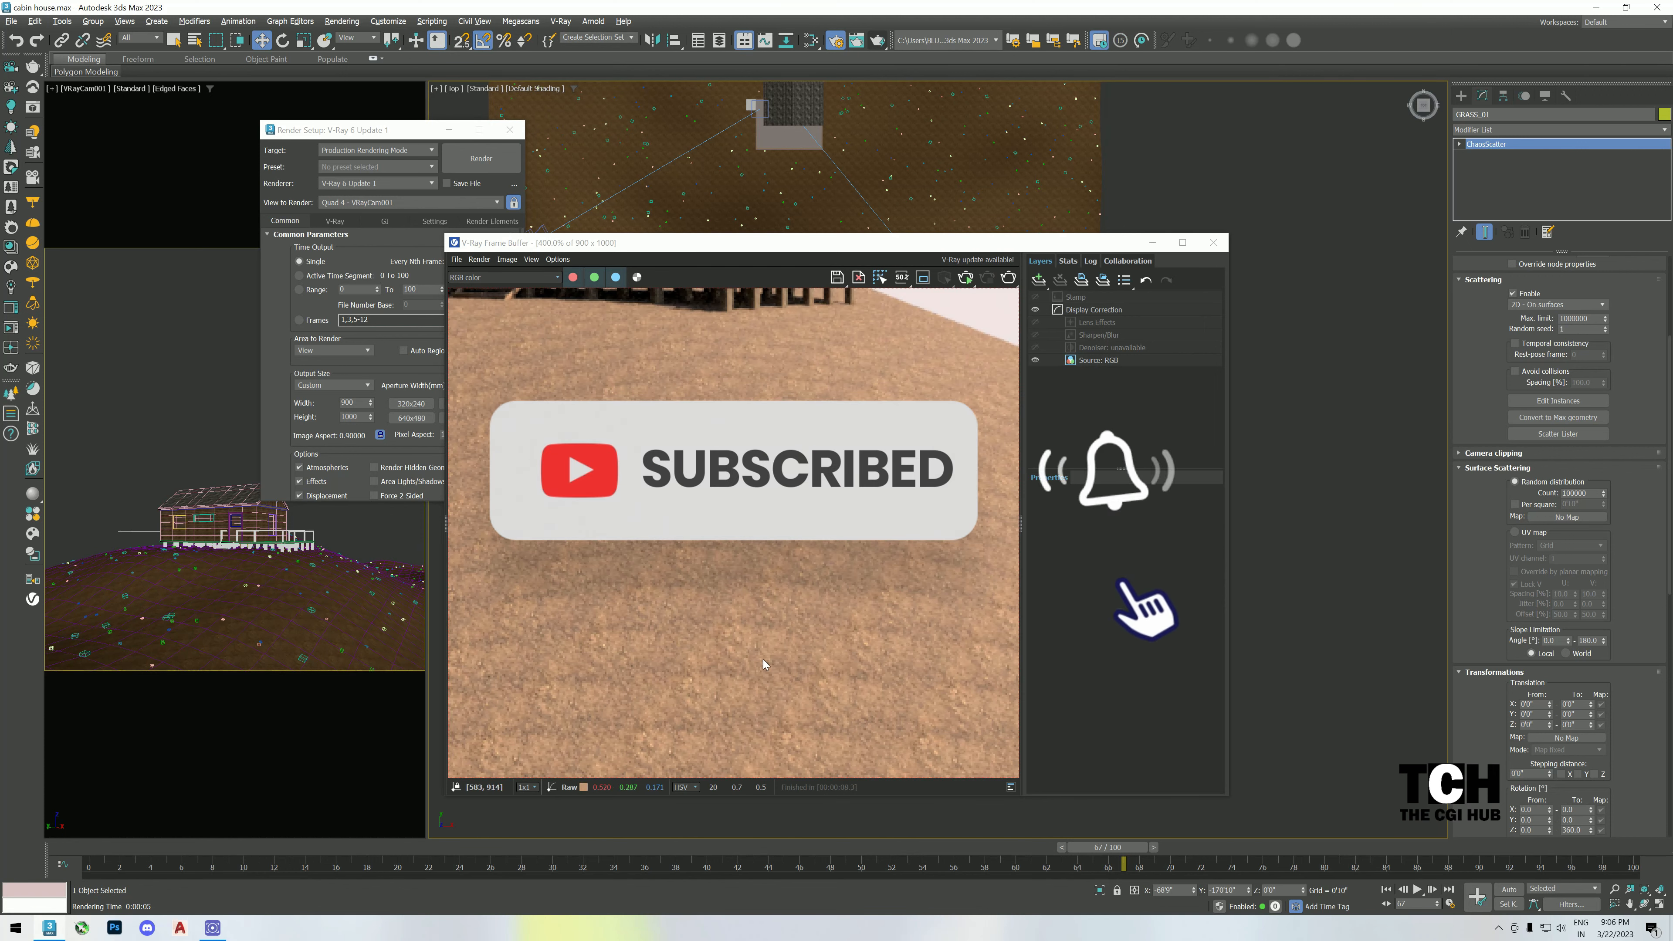
scroll(816, 596, down, 2)
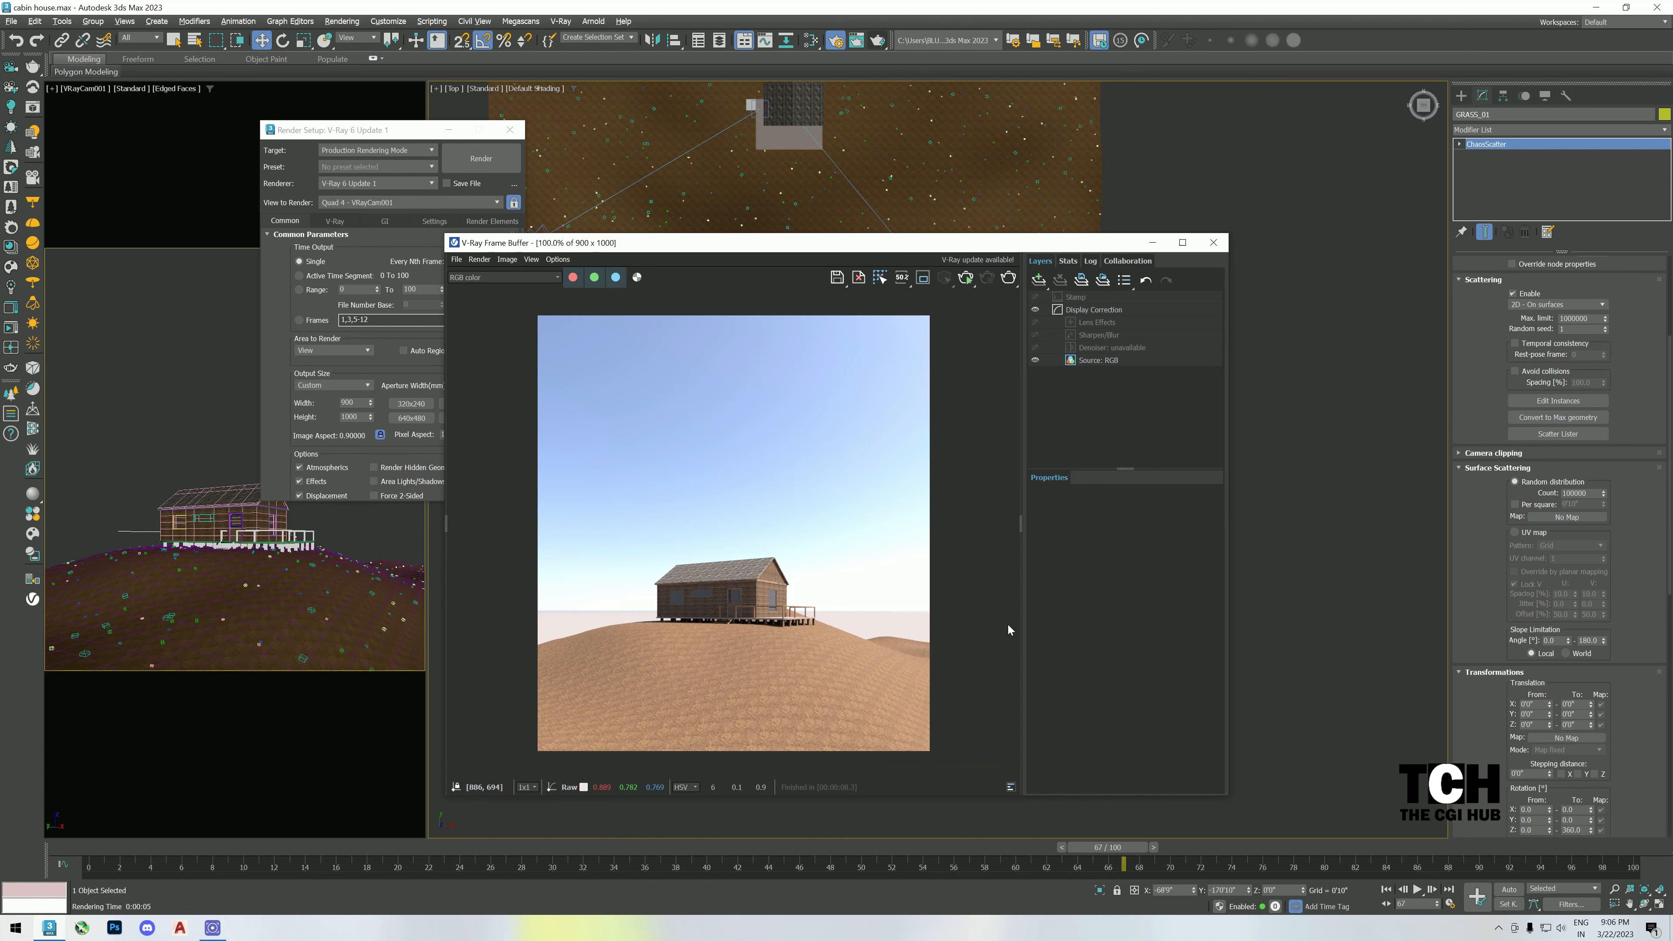
- Raise the GRASS_01 scatter's maximum X scale to about 1740% and render the camera view
scroll(1493, 636, down, 4)
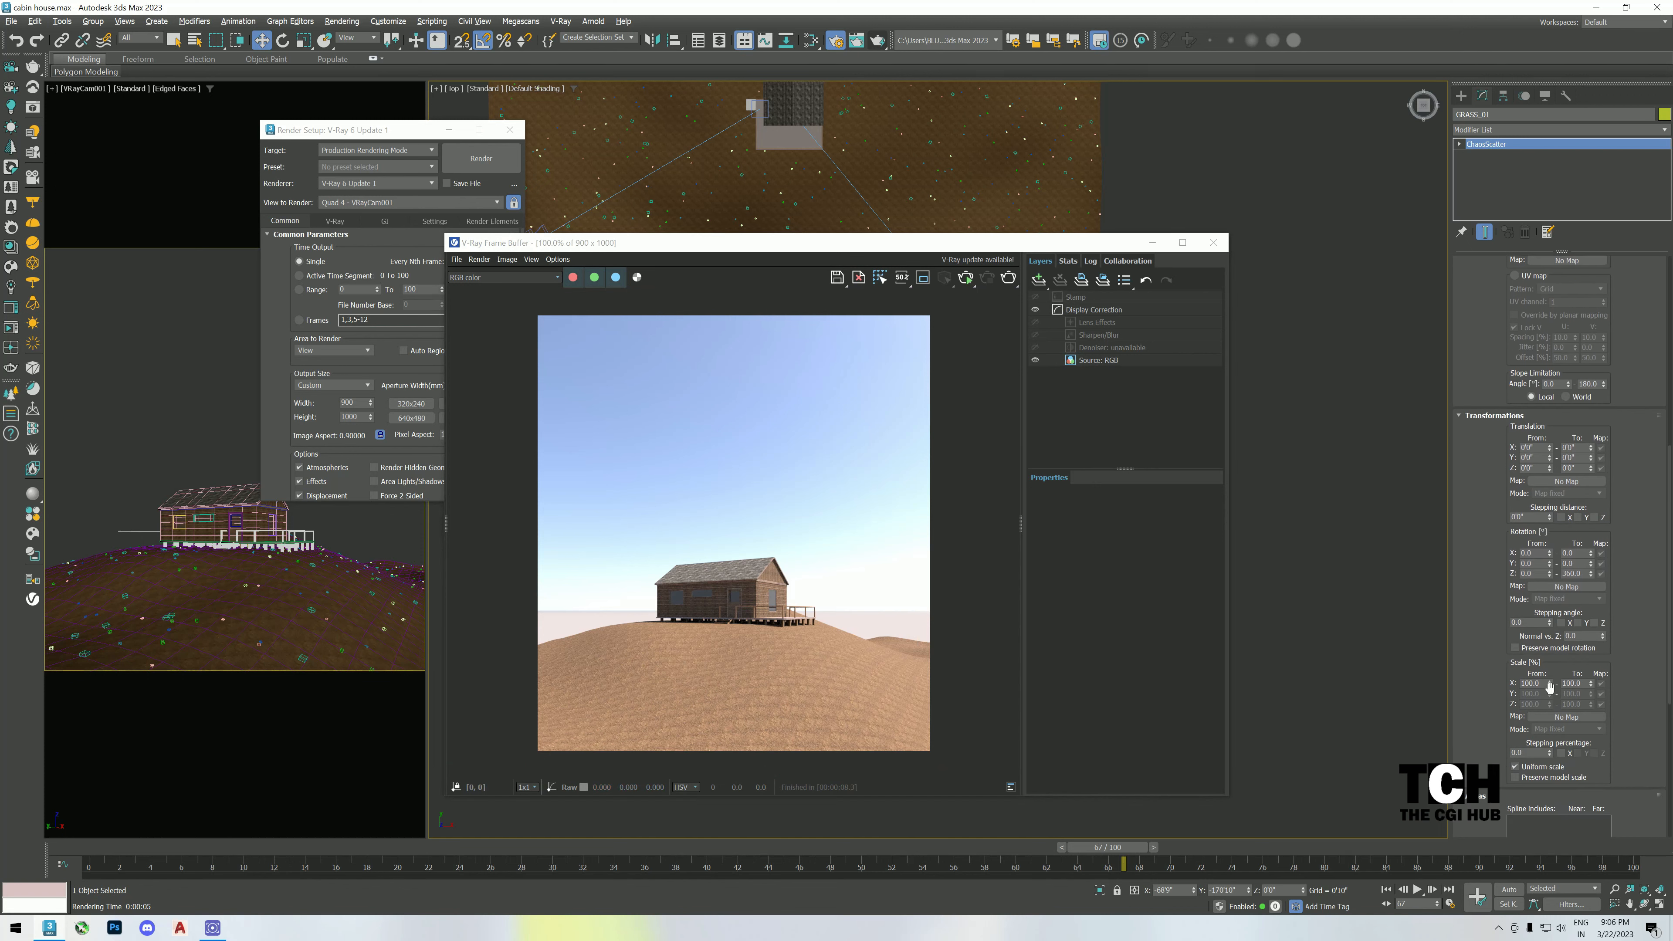
drag(1589, 663, 1423, 870)
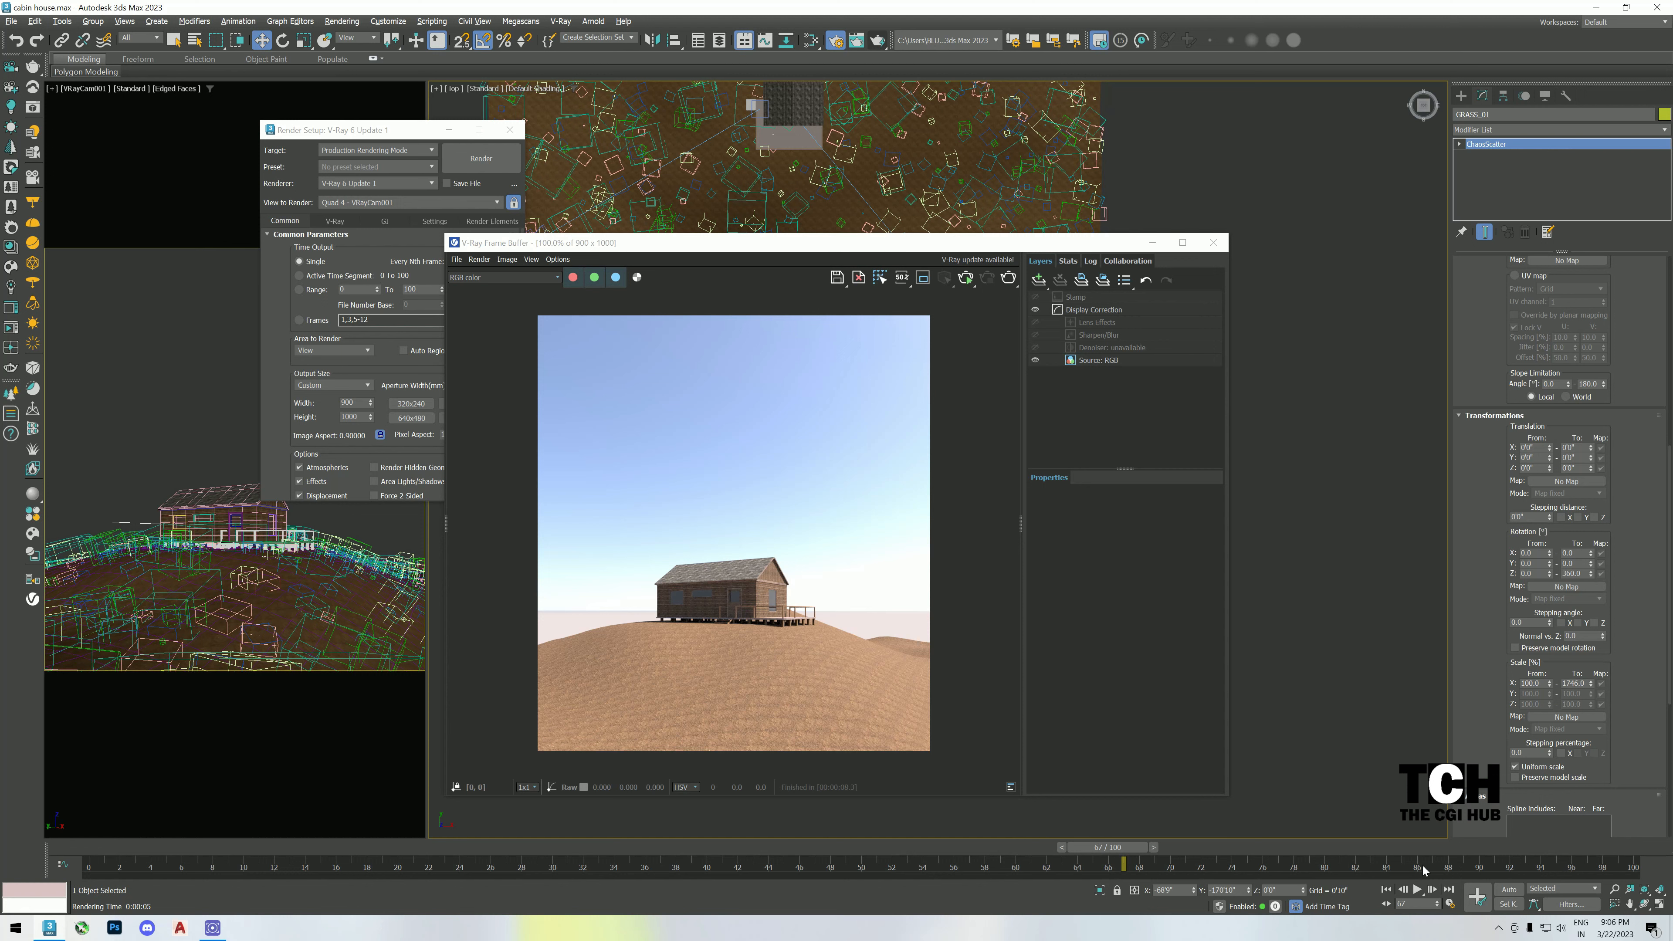
click(1010, 279)
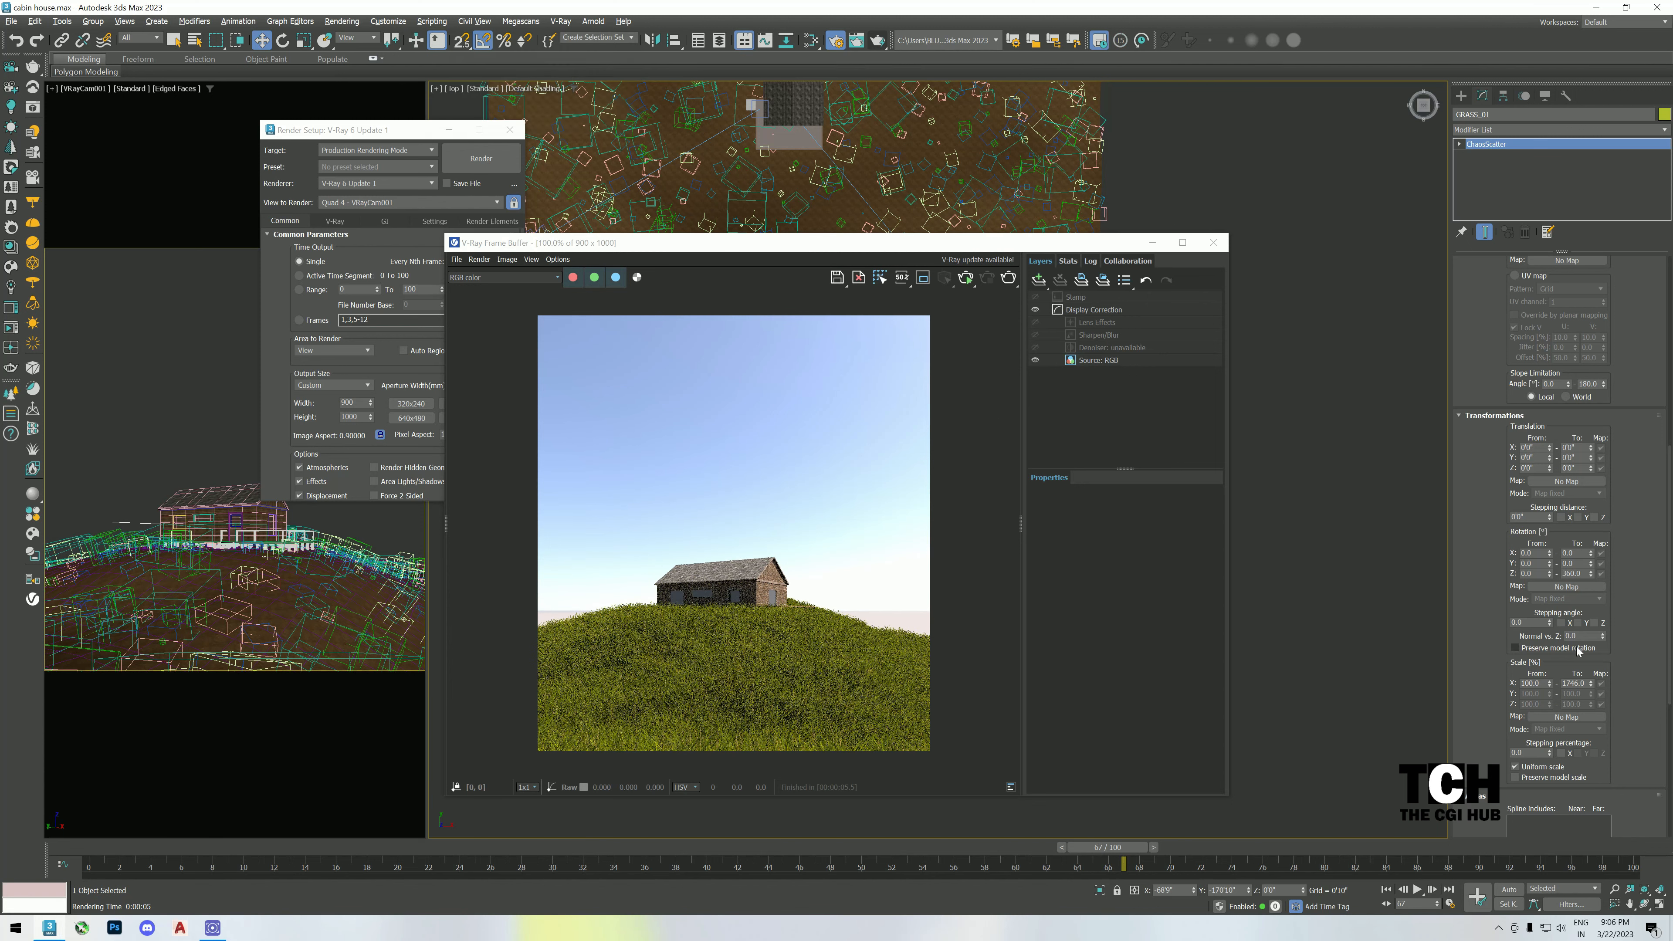
- Reduce the grass scatter's maximum X scale to about 454%, render again and inspect the grass around the cabin
drag(1591, 686, 1593, 719)
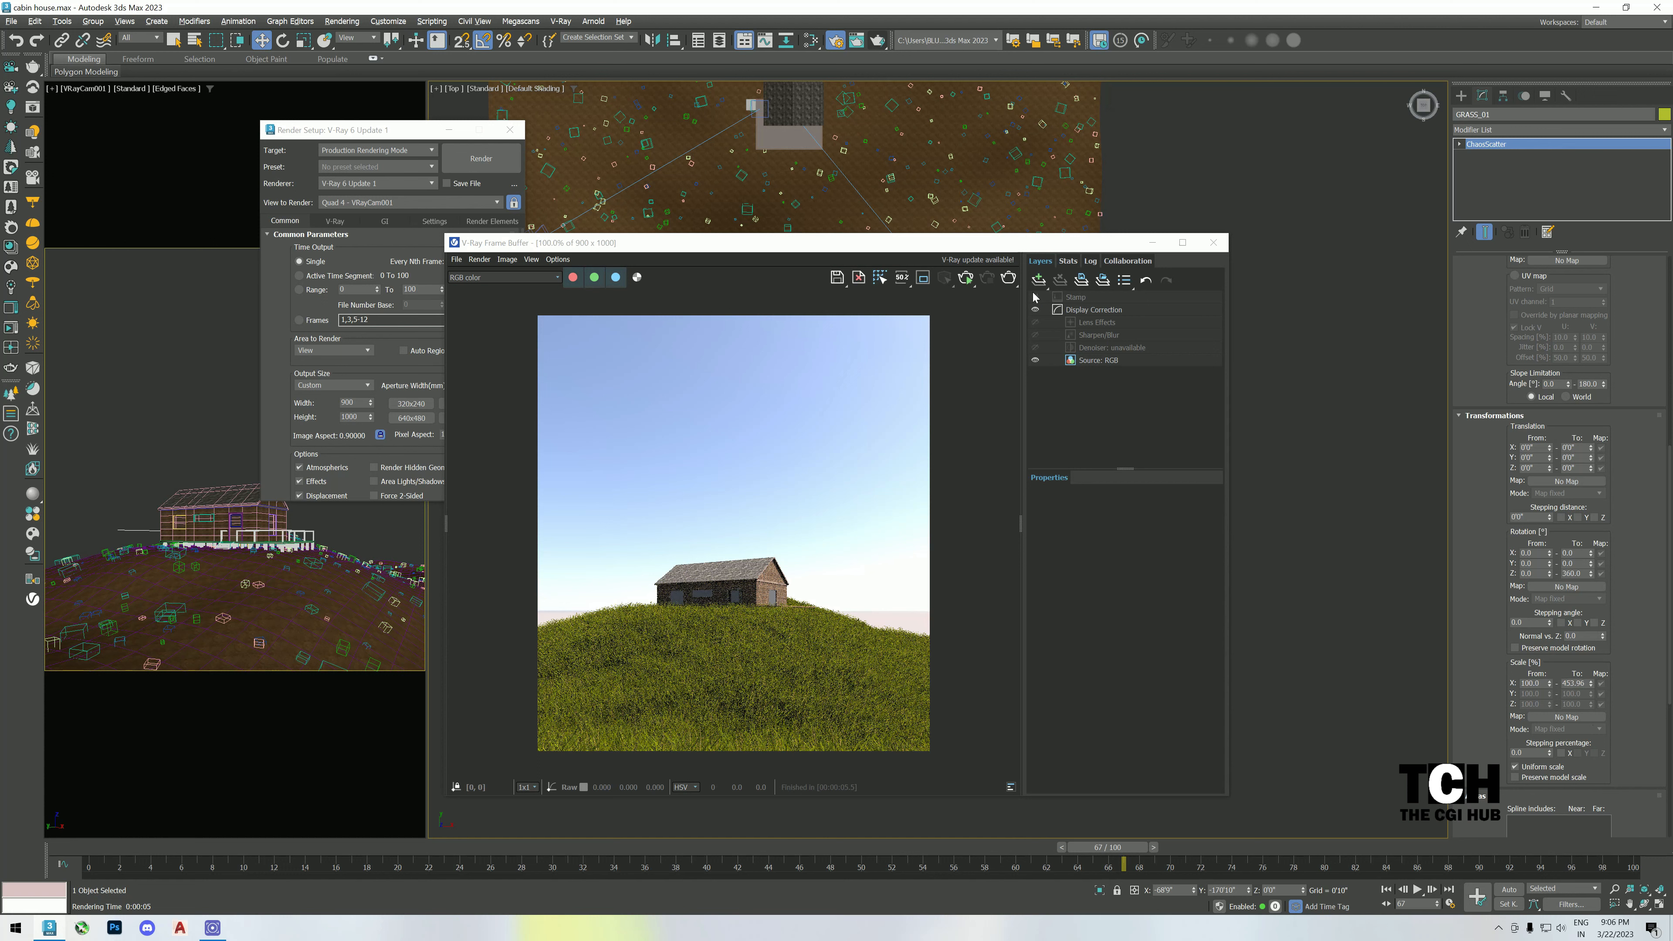
click(1009, 277)
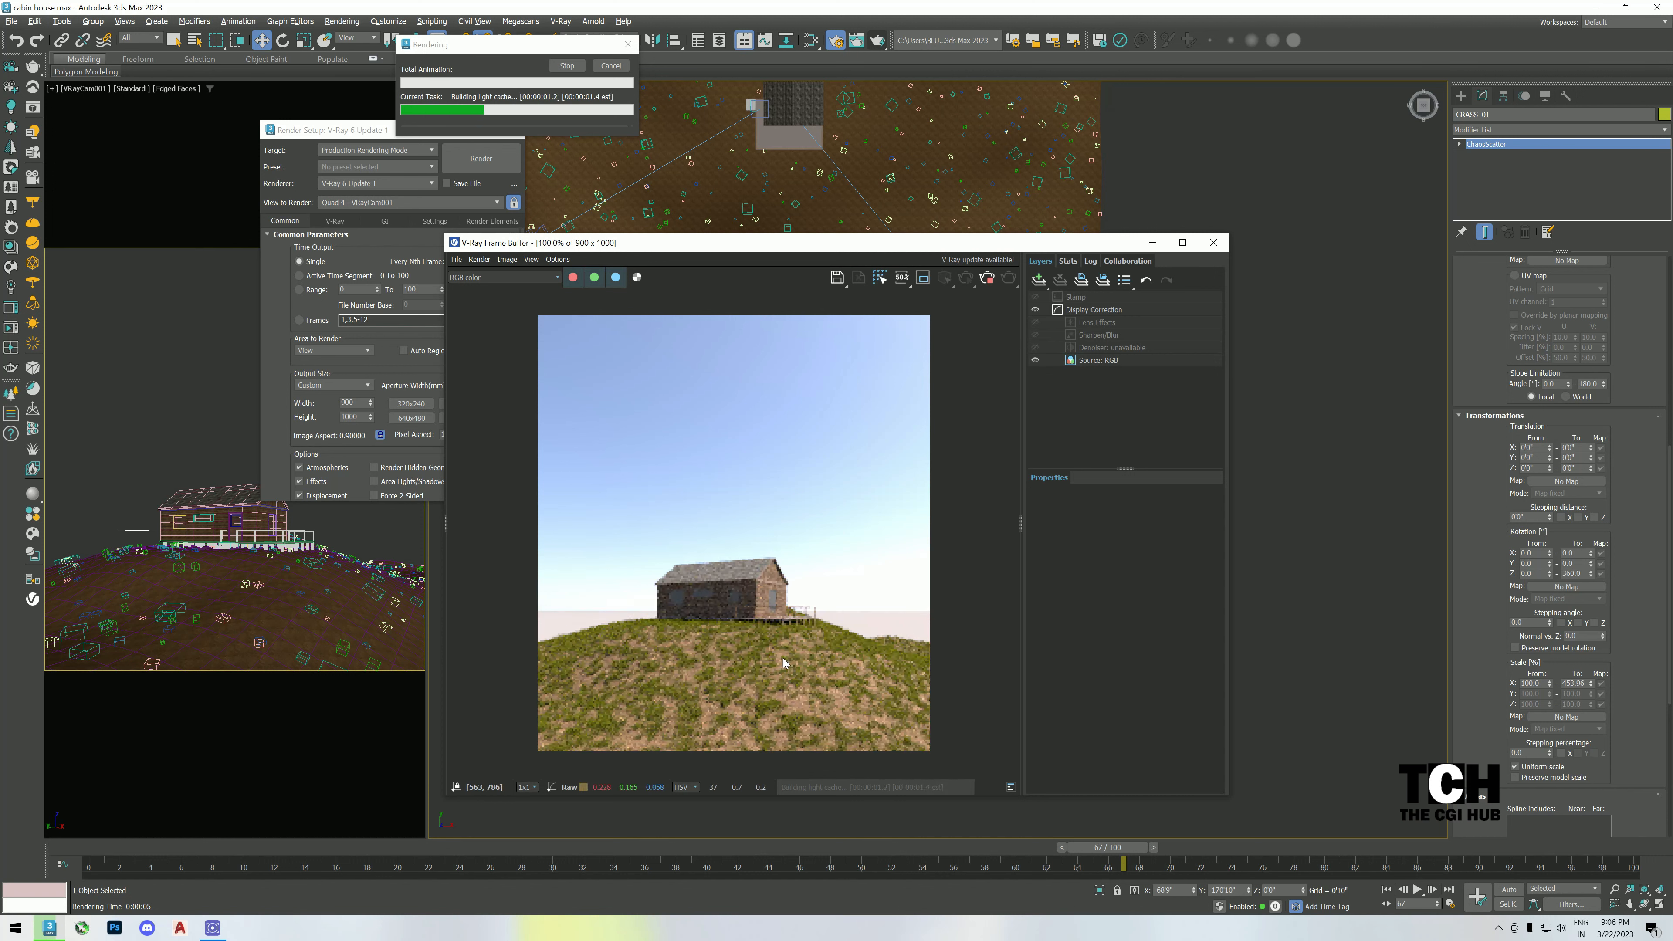
scroll(777, 652, up, 1)
scroll(817, 504, up, 1)
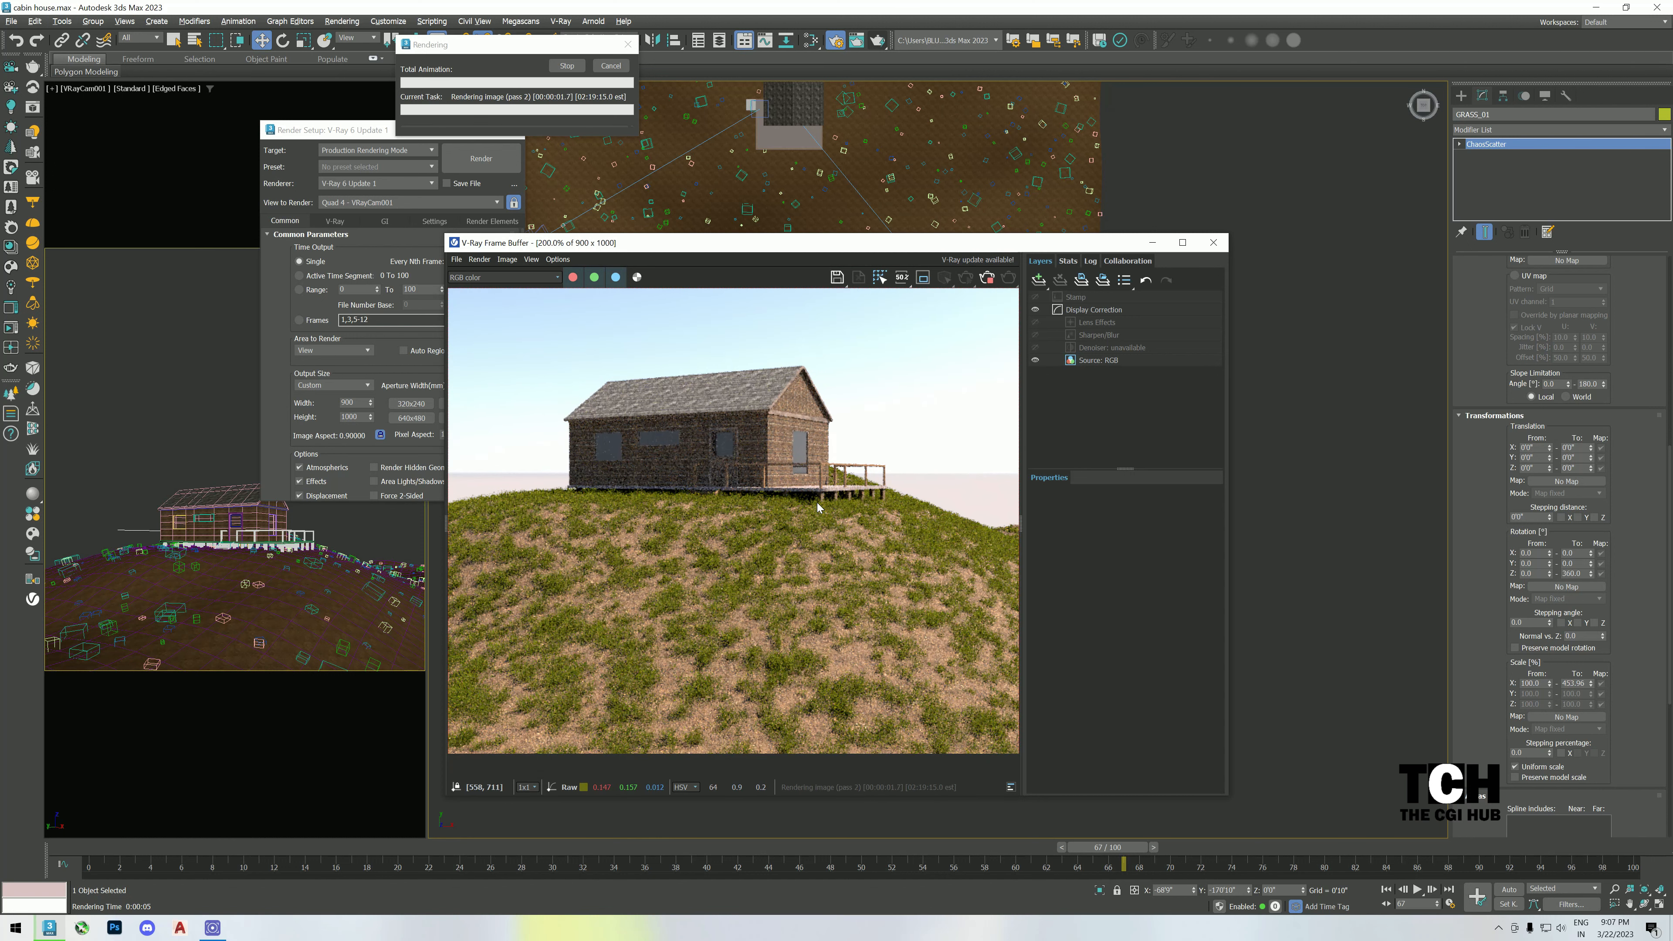
scroll(817, 504, down, 2)
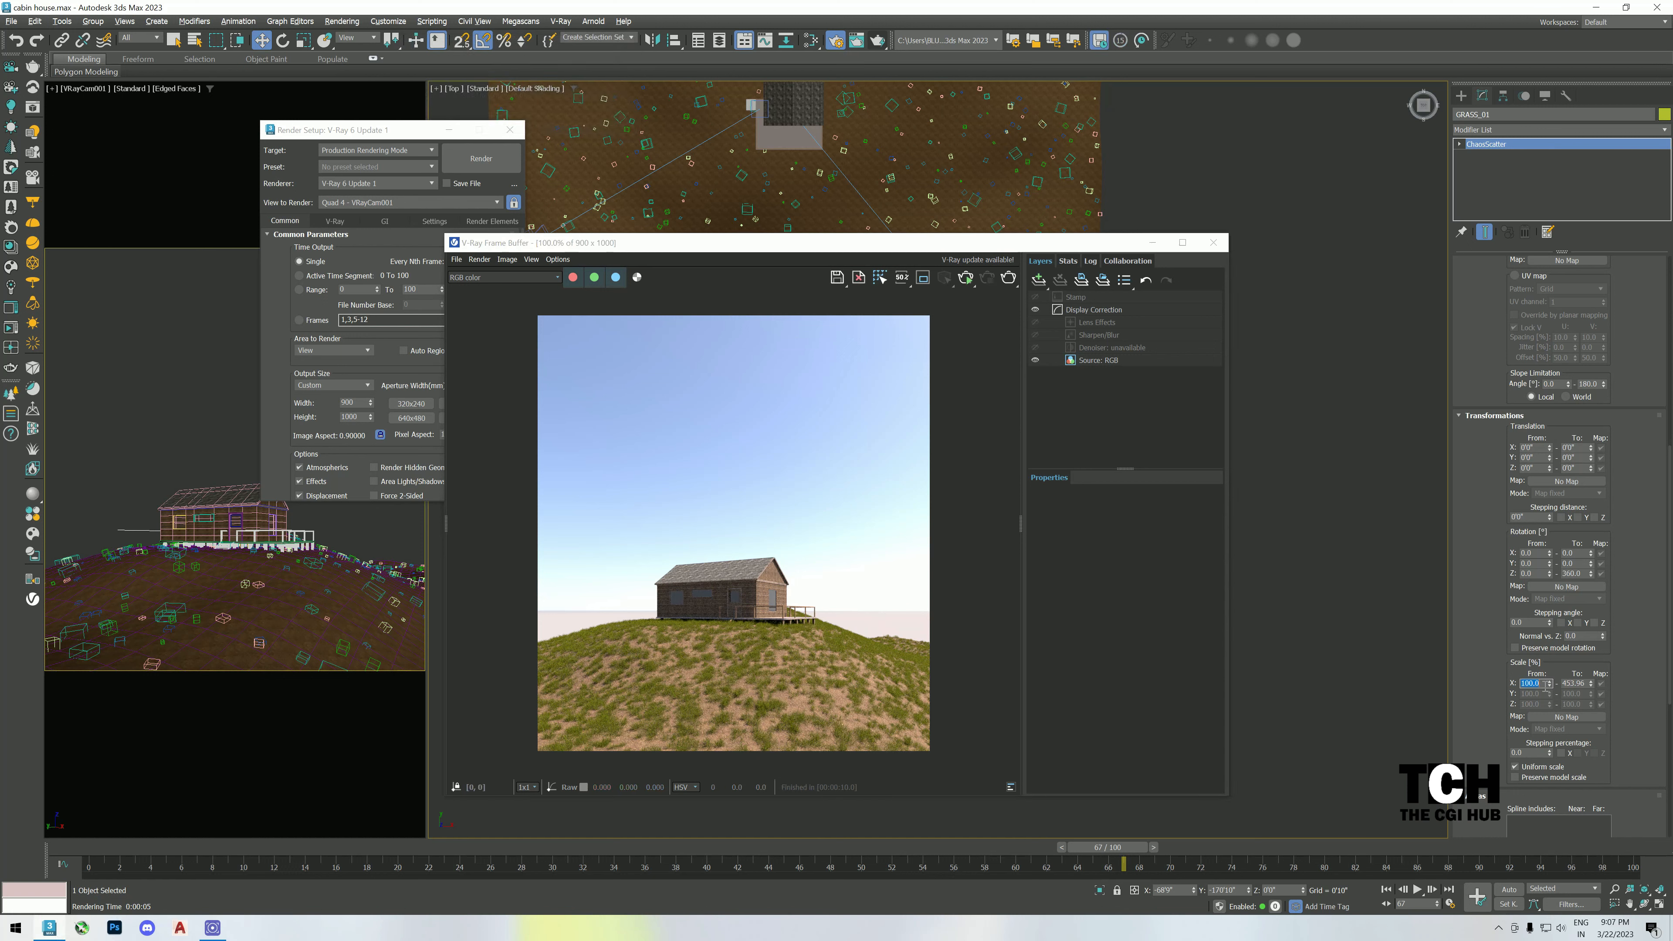
- Set the grass scatter's uniform scale range from 300% to 500%
text(0)
key(Return)
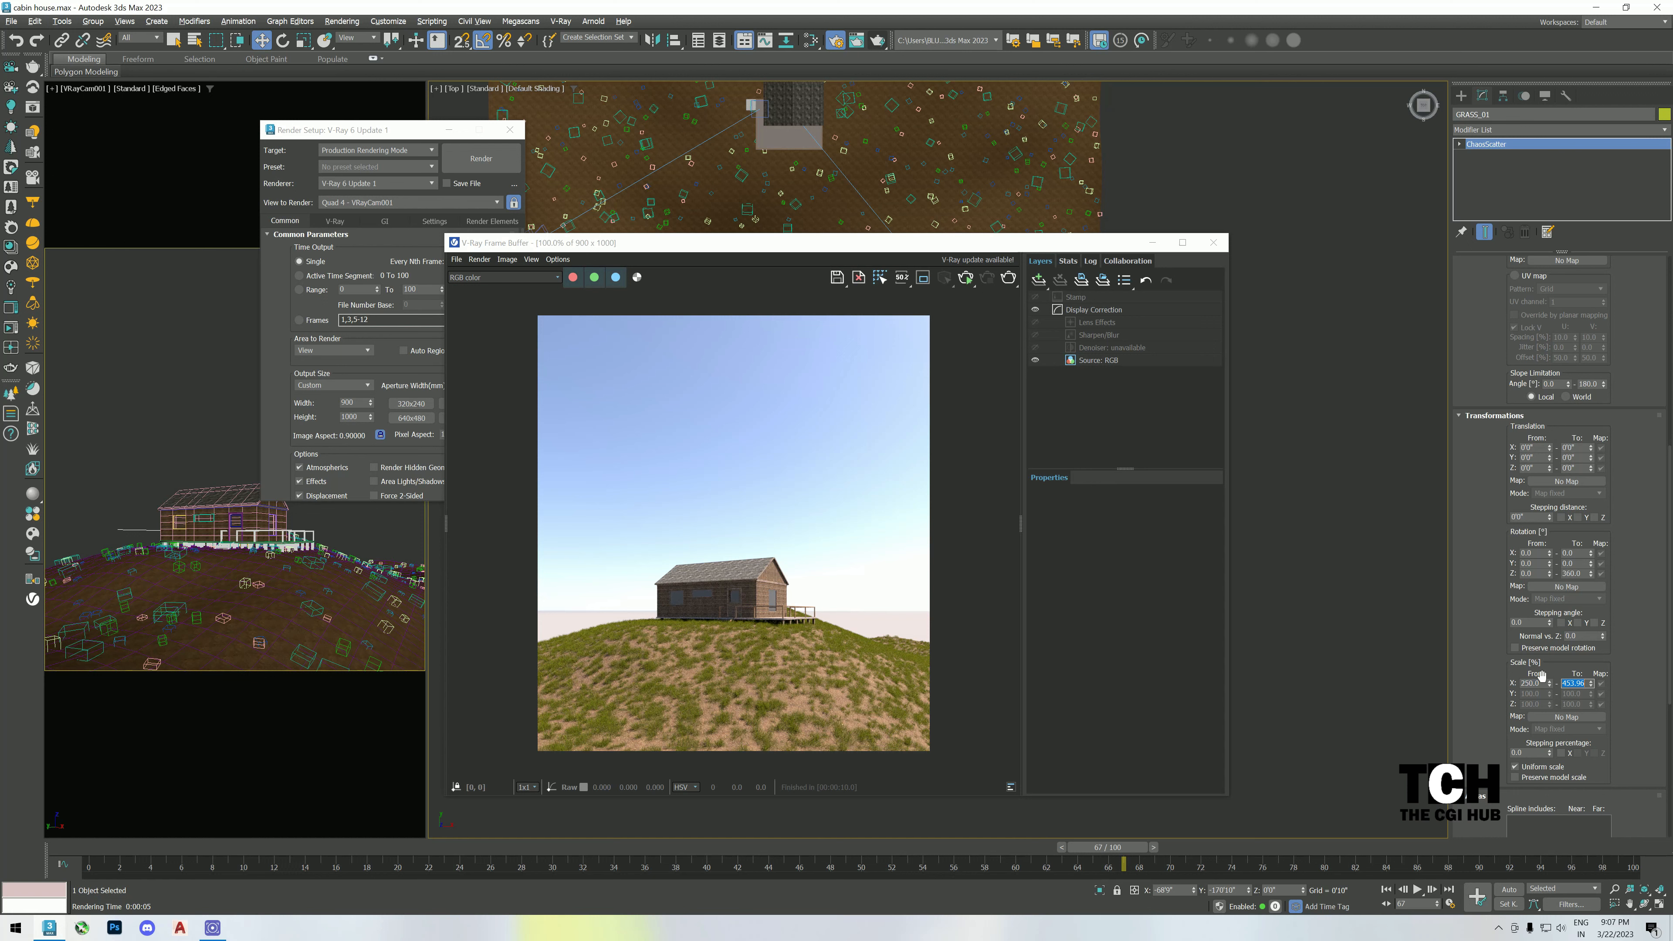
text(500)
key(Return)
key(Return)
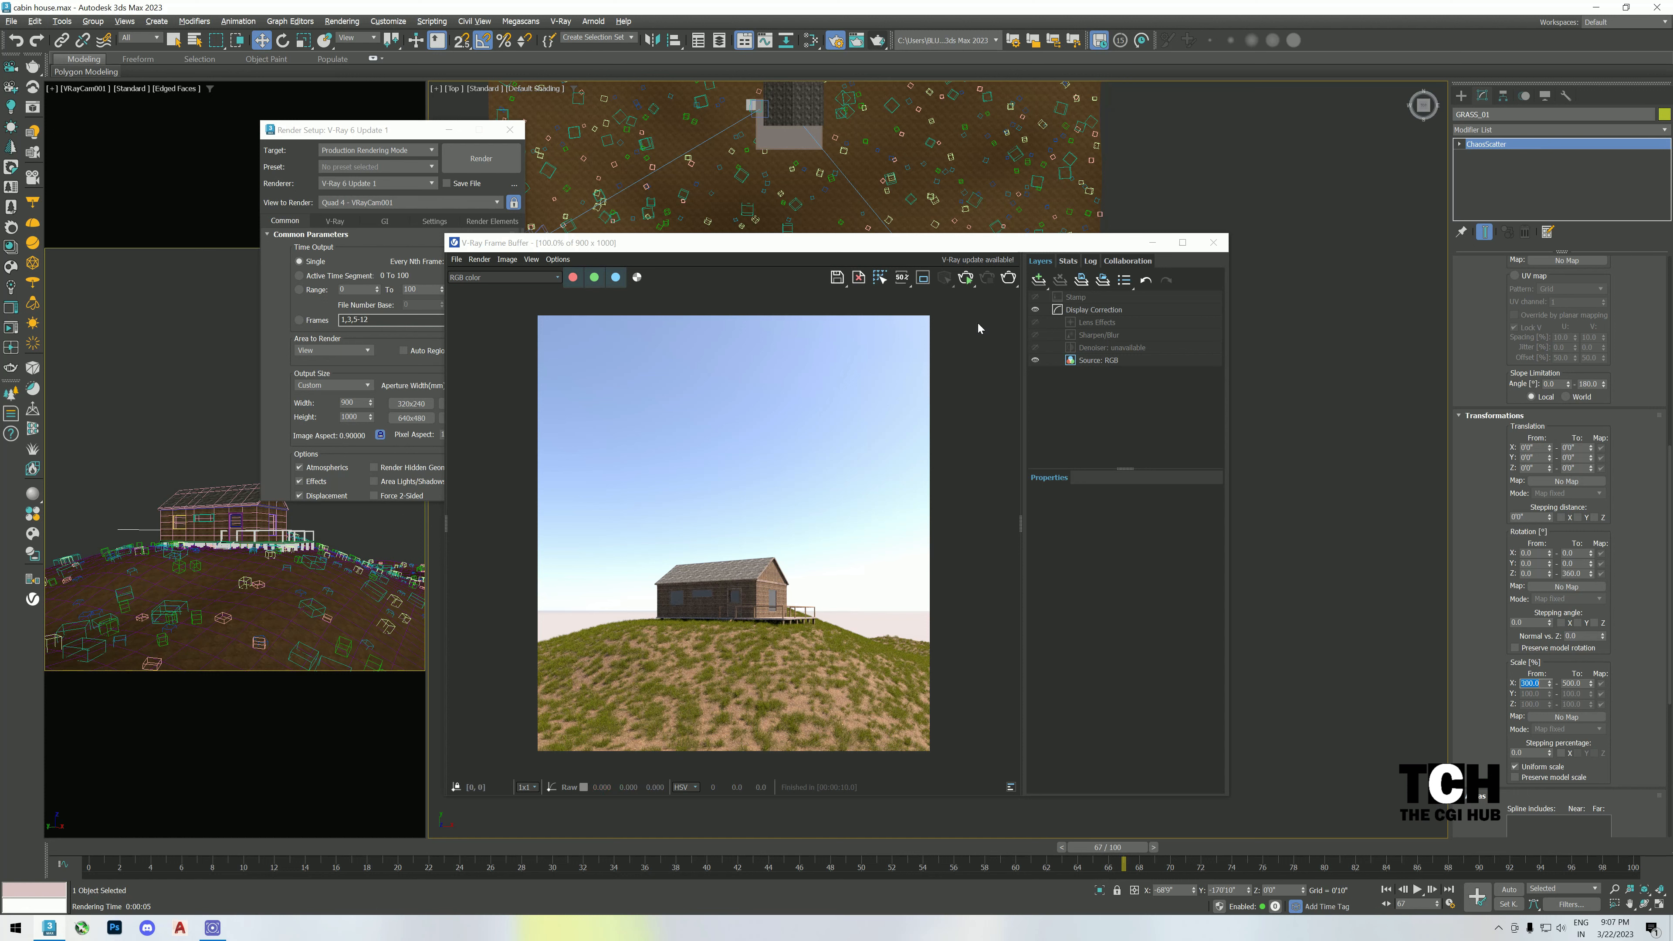
- Render the camera view and examine the grass coverage on the hillside around the cabin
click(1008, 279)
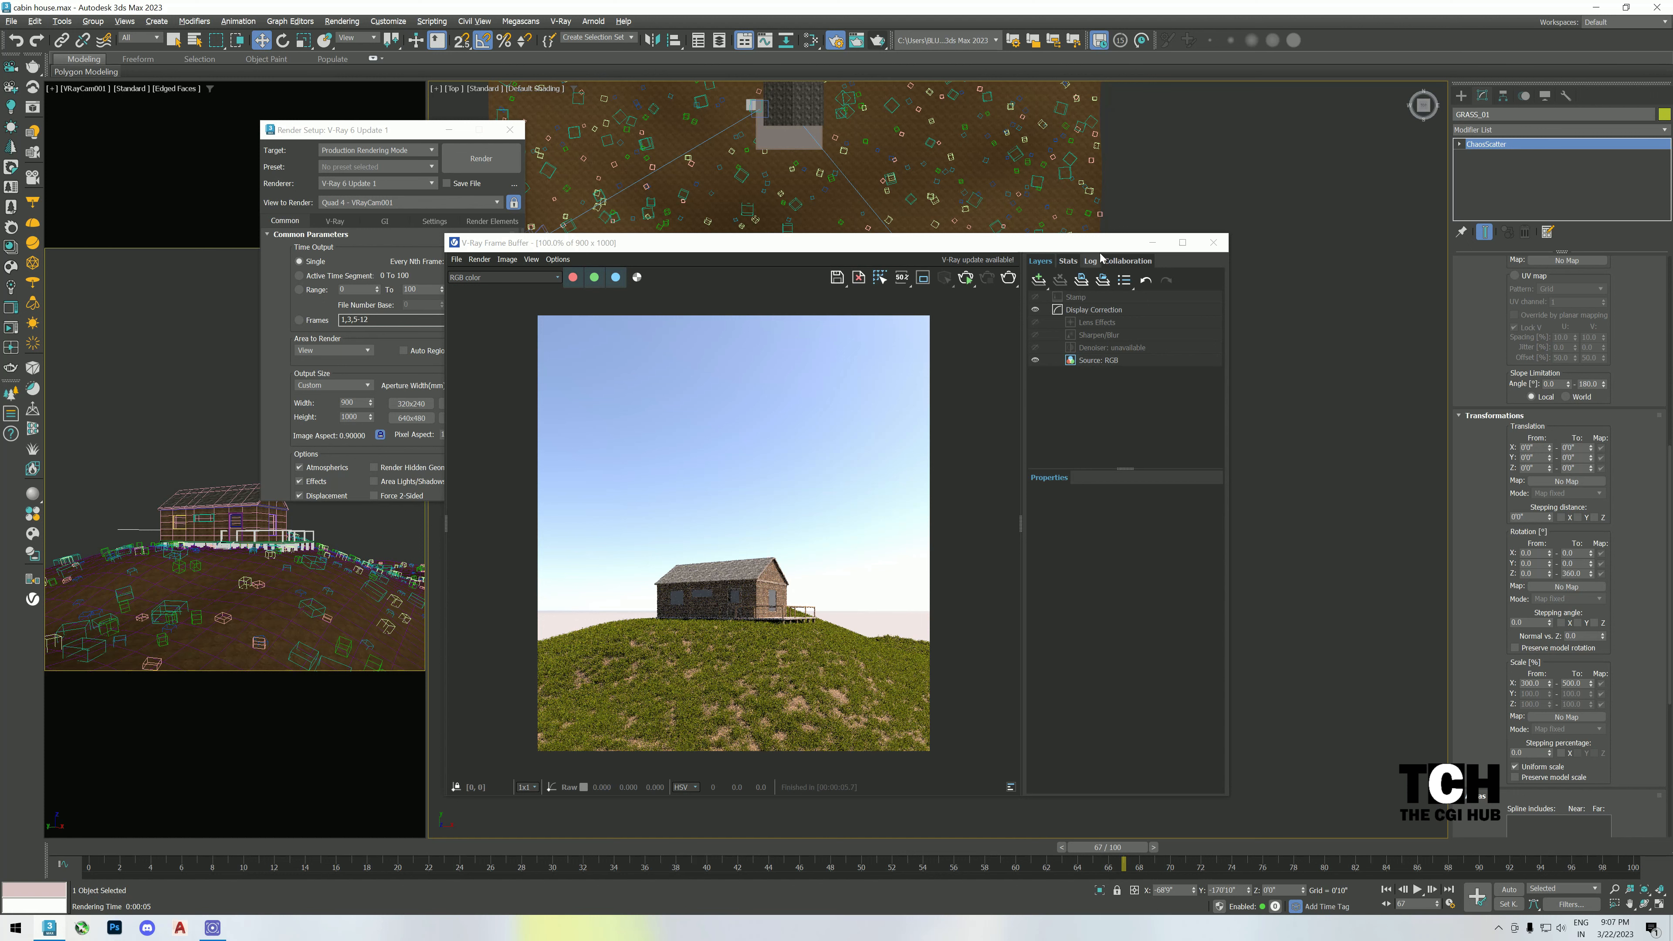
click(1213, 241)
scroll(1459, 442, up, 10)
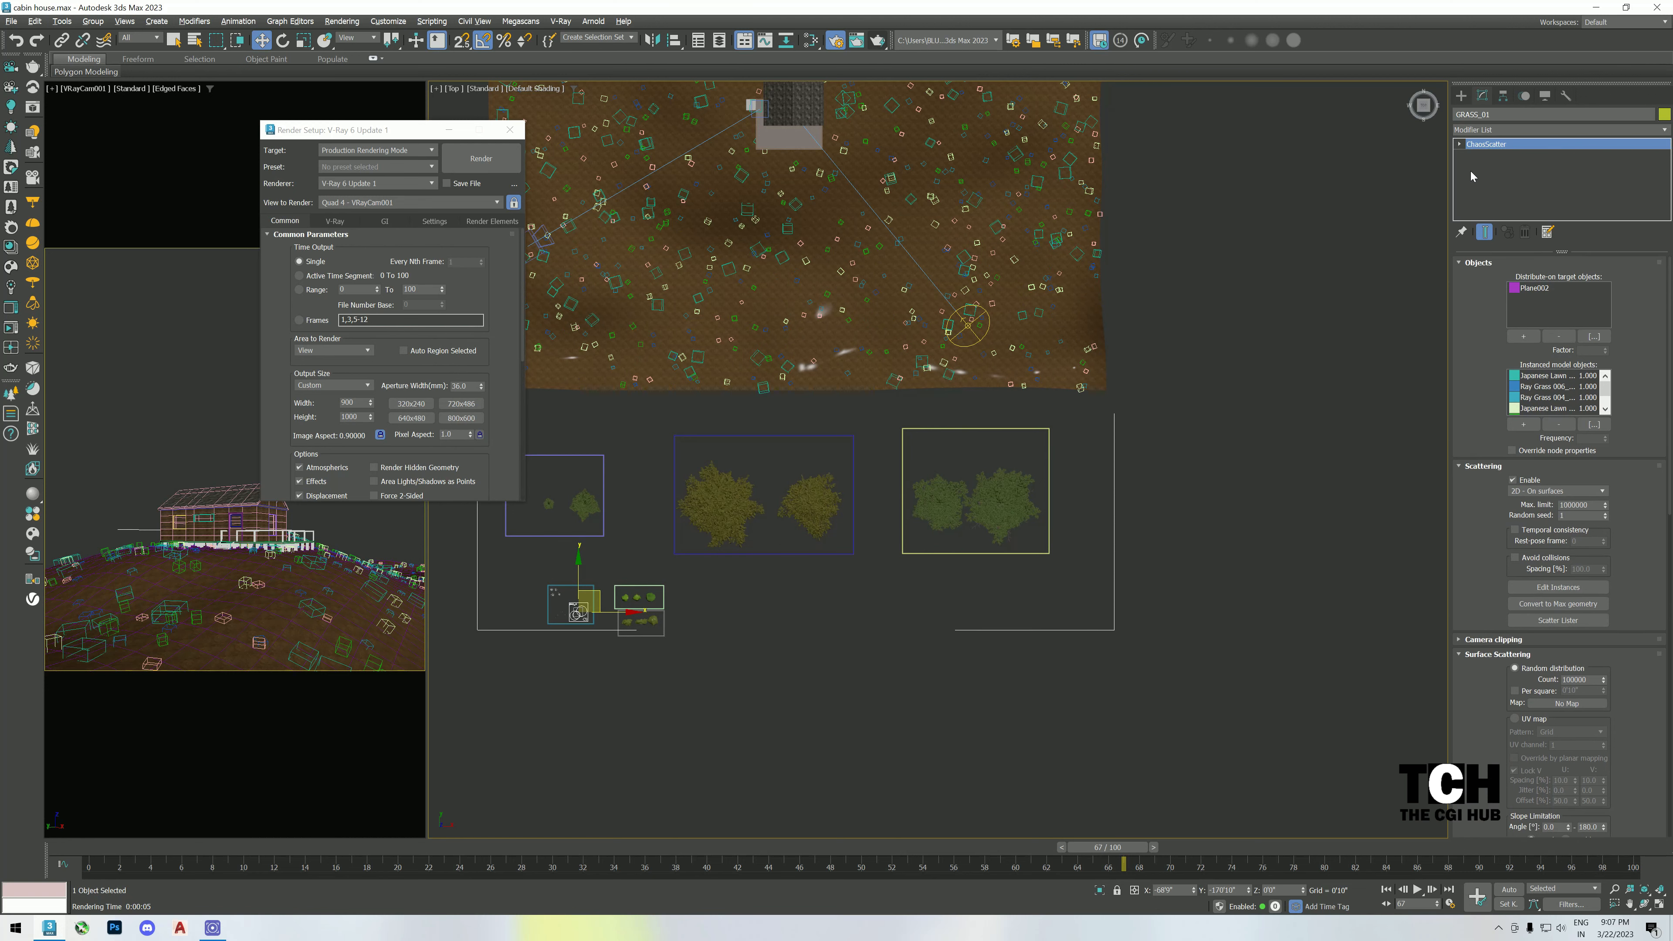
- Draw a winding, looping freehand spline over the terrain around the cabin in the Top view, ending back at its start point
click(1459, 97)
middle_drag(1068, 299, 1115, 554)
click(1240, 460)
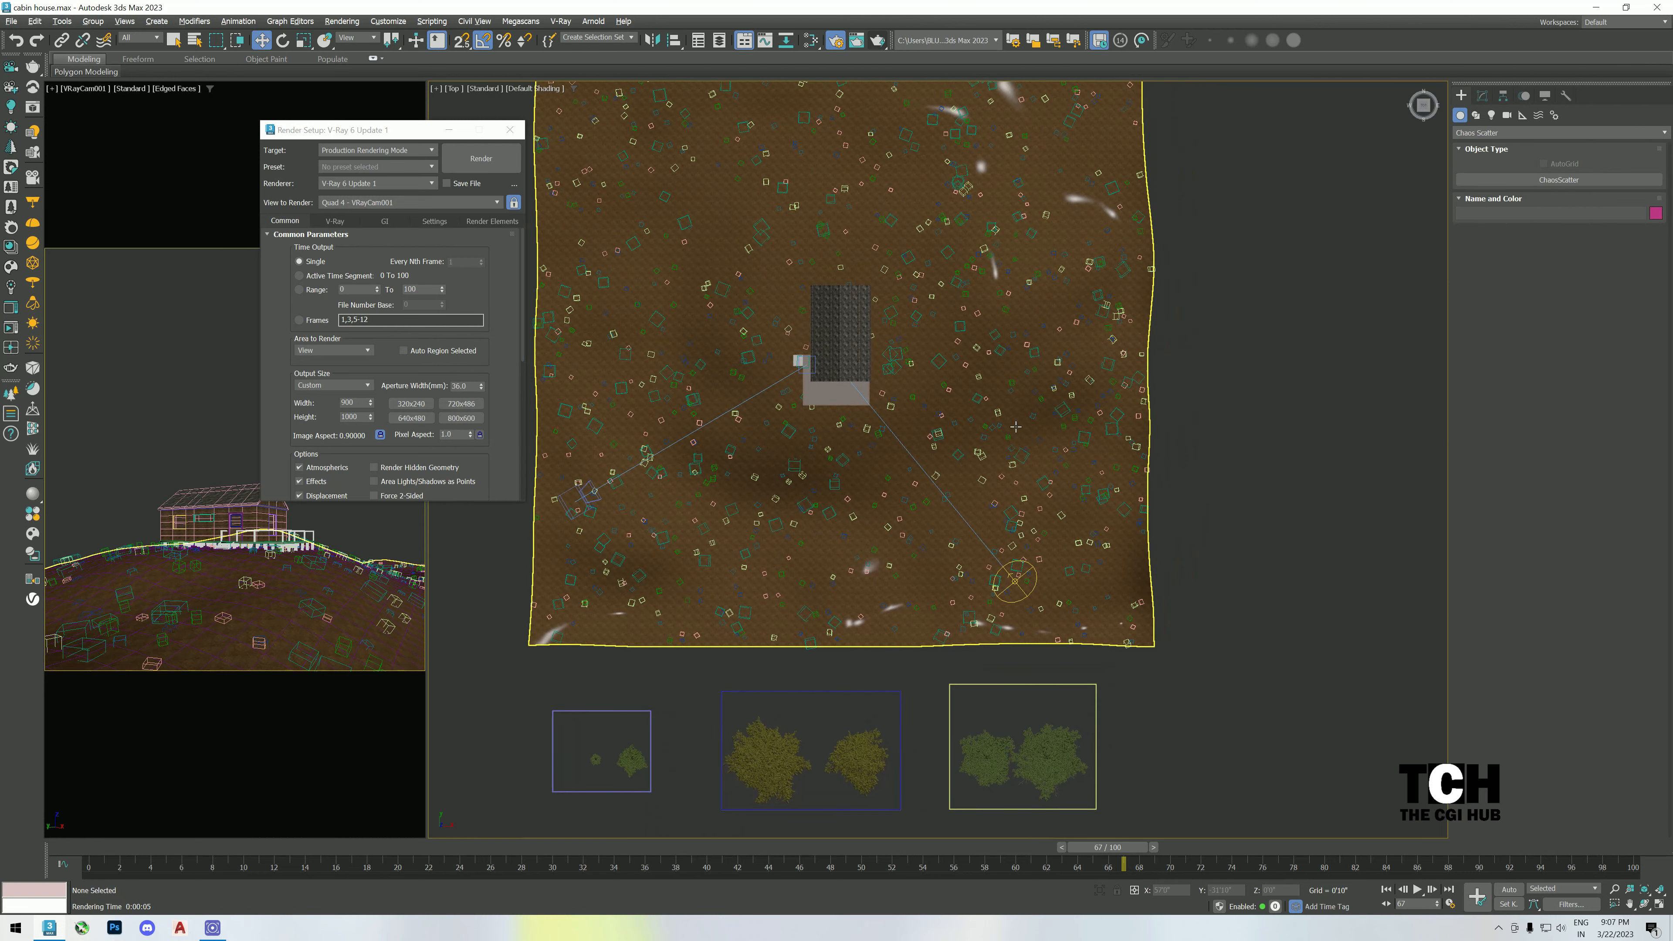
click(1475, 115)
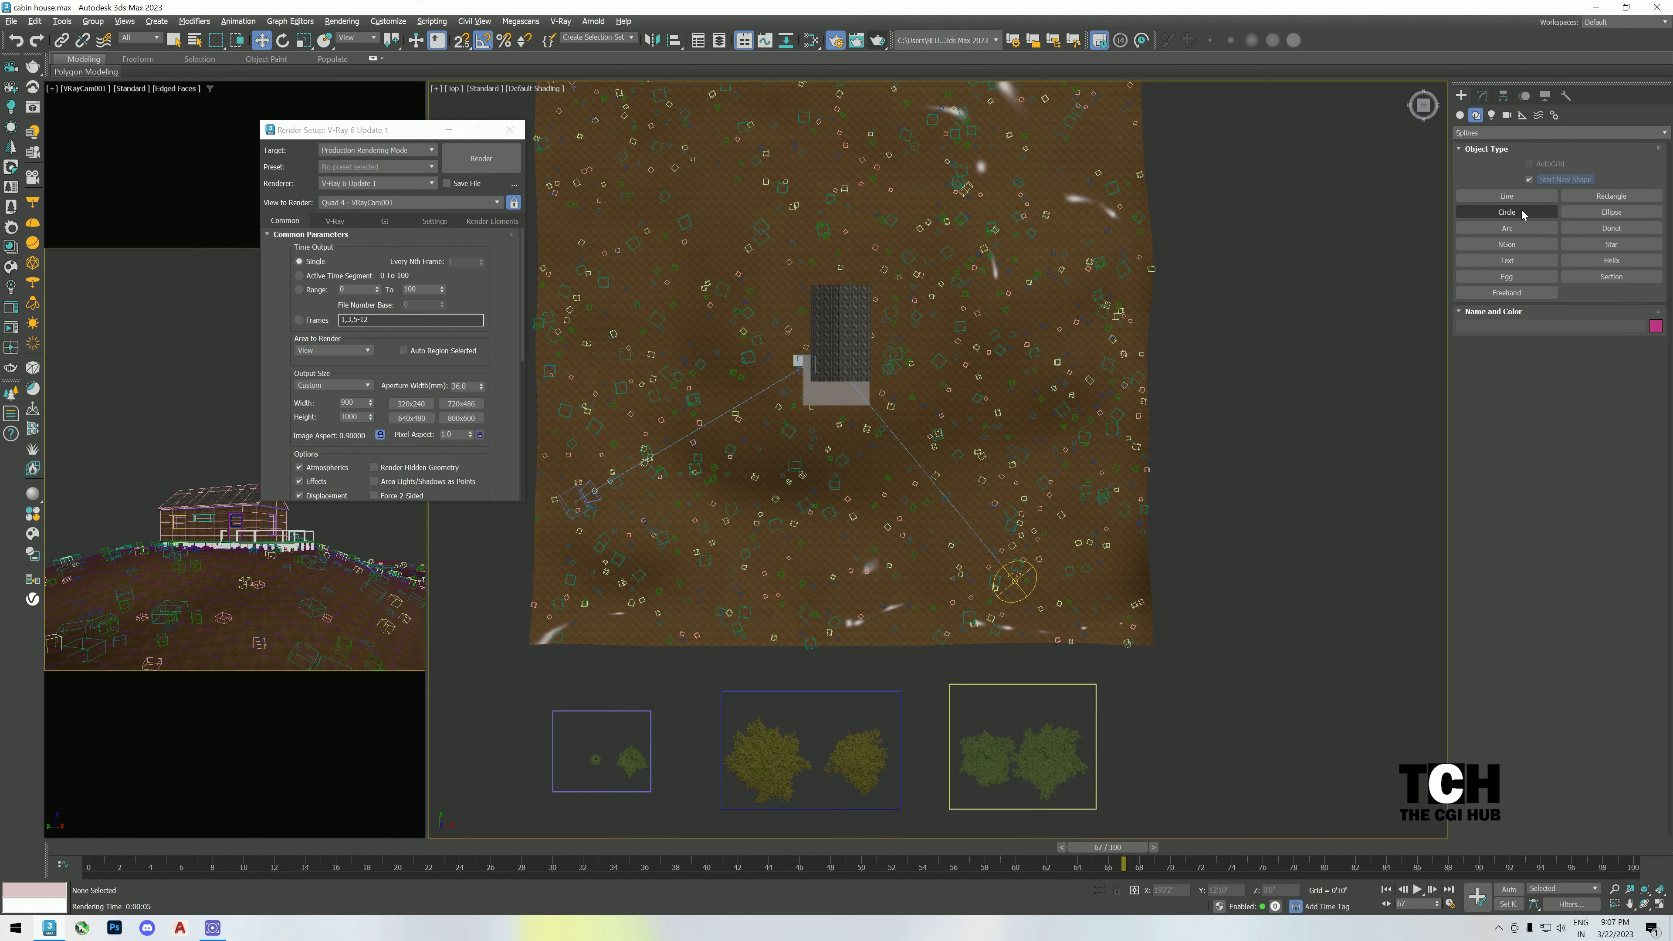
click(1508, 195)
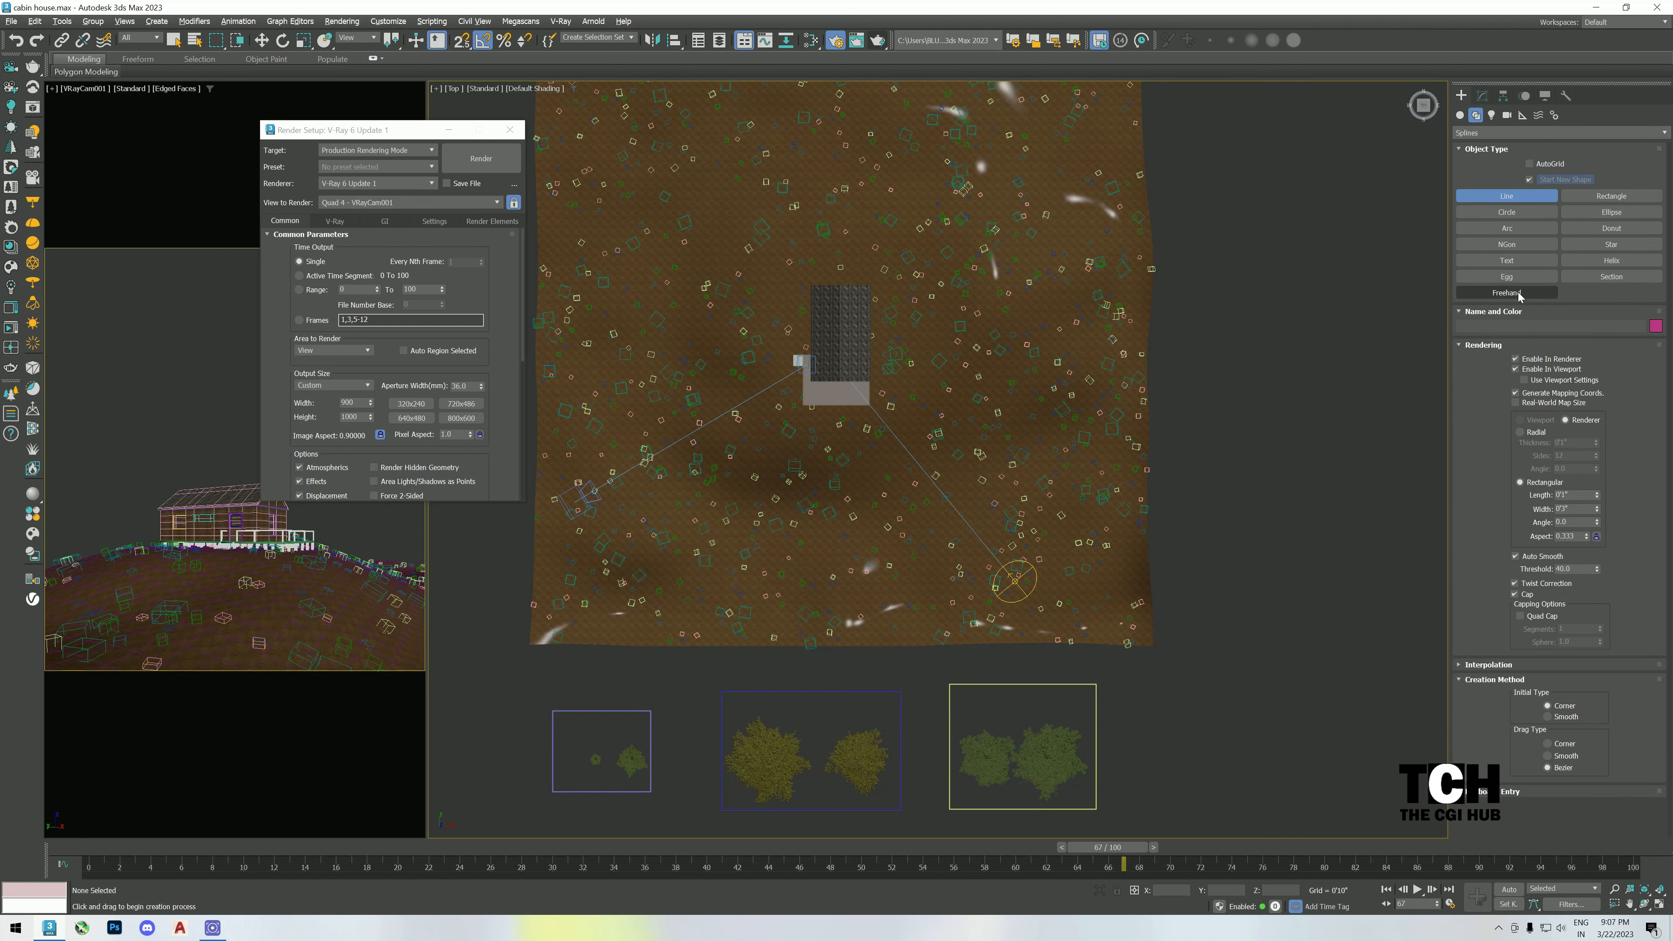
click(1506, 292)
middle_drag(1111, 384, 1233, 396)
mouse_move(1118, 277)
mouse_down()
mouse_move(1111, 364)
mouse_move(1018, 457)
mouse_move(870, 461)
mouse_move(844, 396)
mouse_up()
mouse_move(897, 284)
mouse_down()
mouse_move(890, 232)
mouse_move(803, 143)
mouse_move(750, 187)
mouse_up()
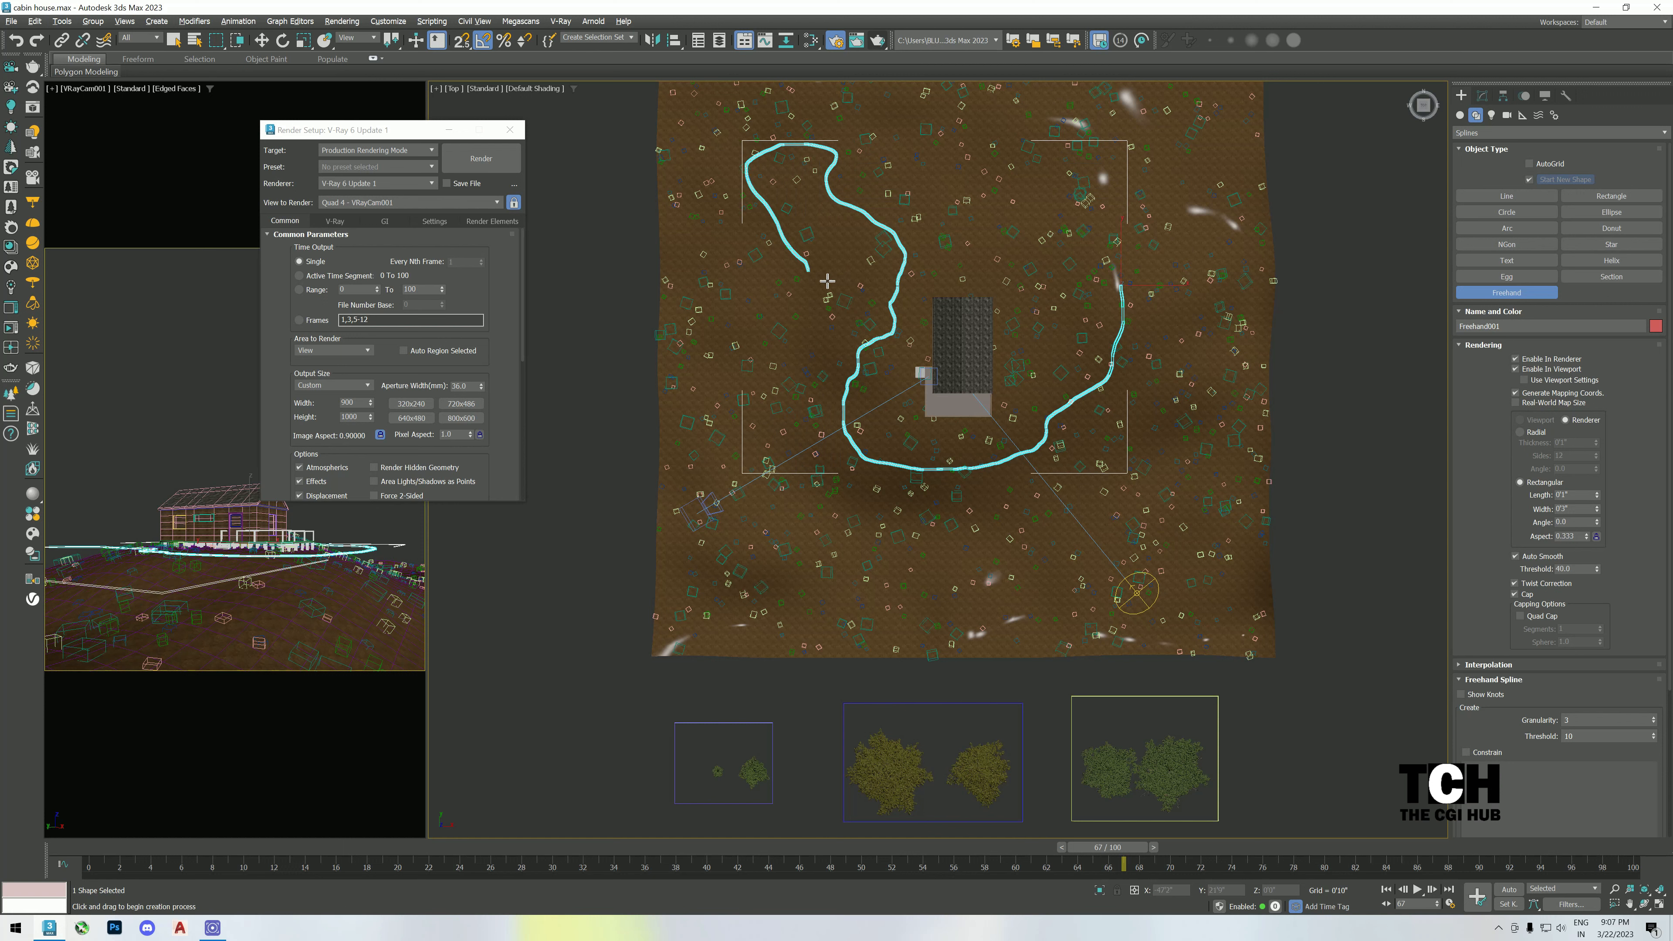
mouse_move(827, 281)
mouse_down()
mouse_move(836, 330)
mouse_move(741, 435)
mouse_move(743, 550)
mouse_move(871, 559)
mouse_up()
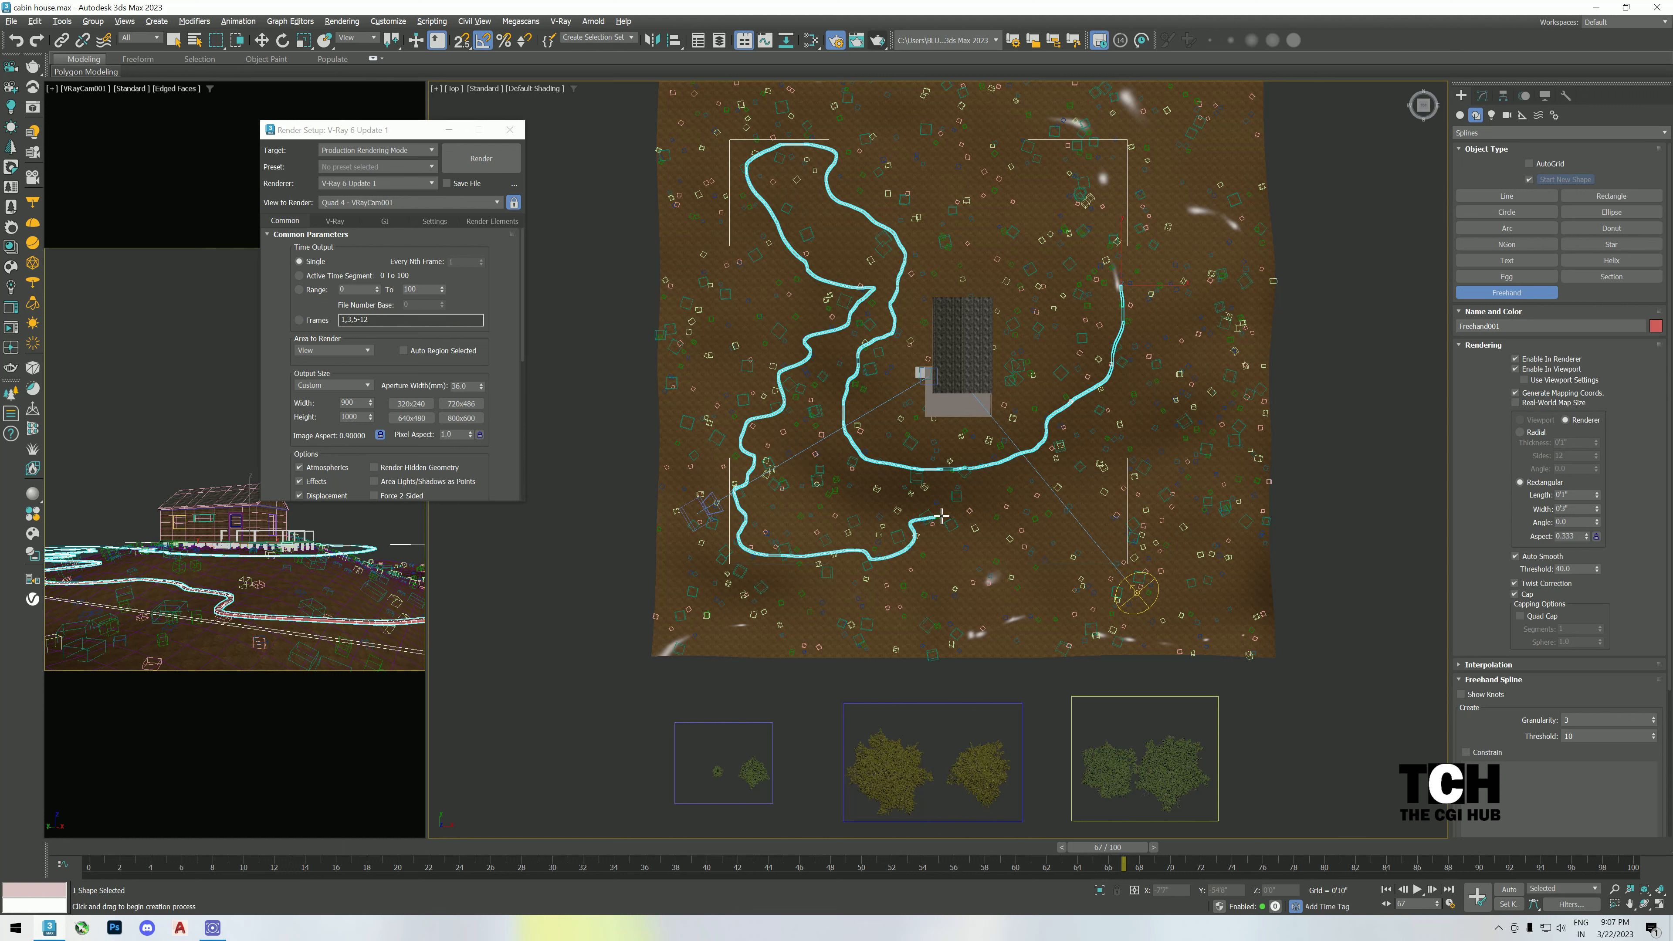
mouse_move(1099, 425)
mouse_down()
mouse_move(1184, 456)
mouse_move(1219, 573)
mouse_move(1288, 350)
mouse_move(1281, 214)
mouse_move(1220, 167)
mouse_up()
drag(1230, 266, 1195, 343)
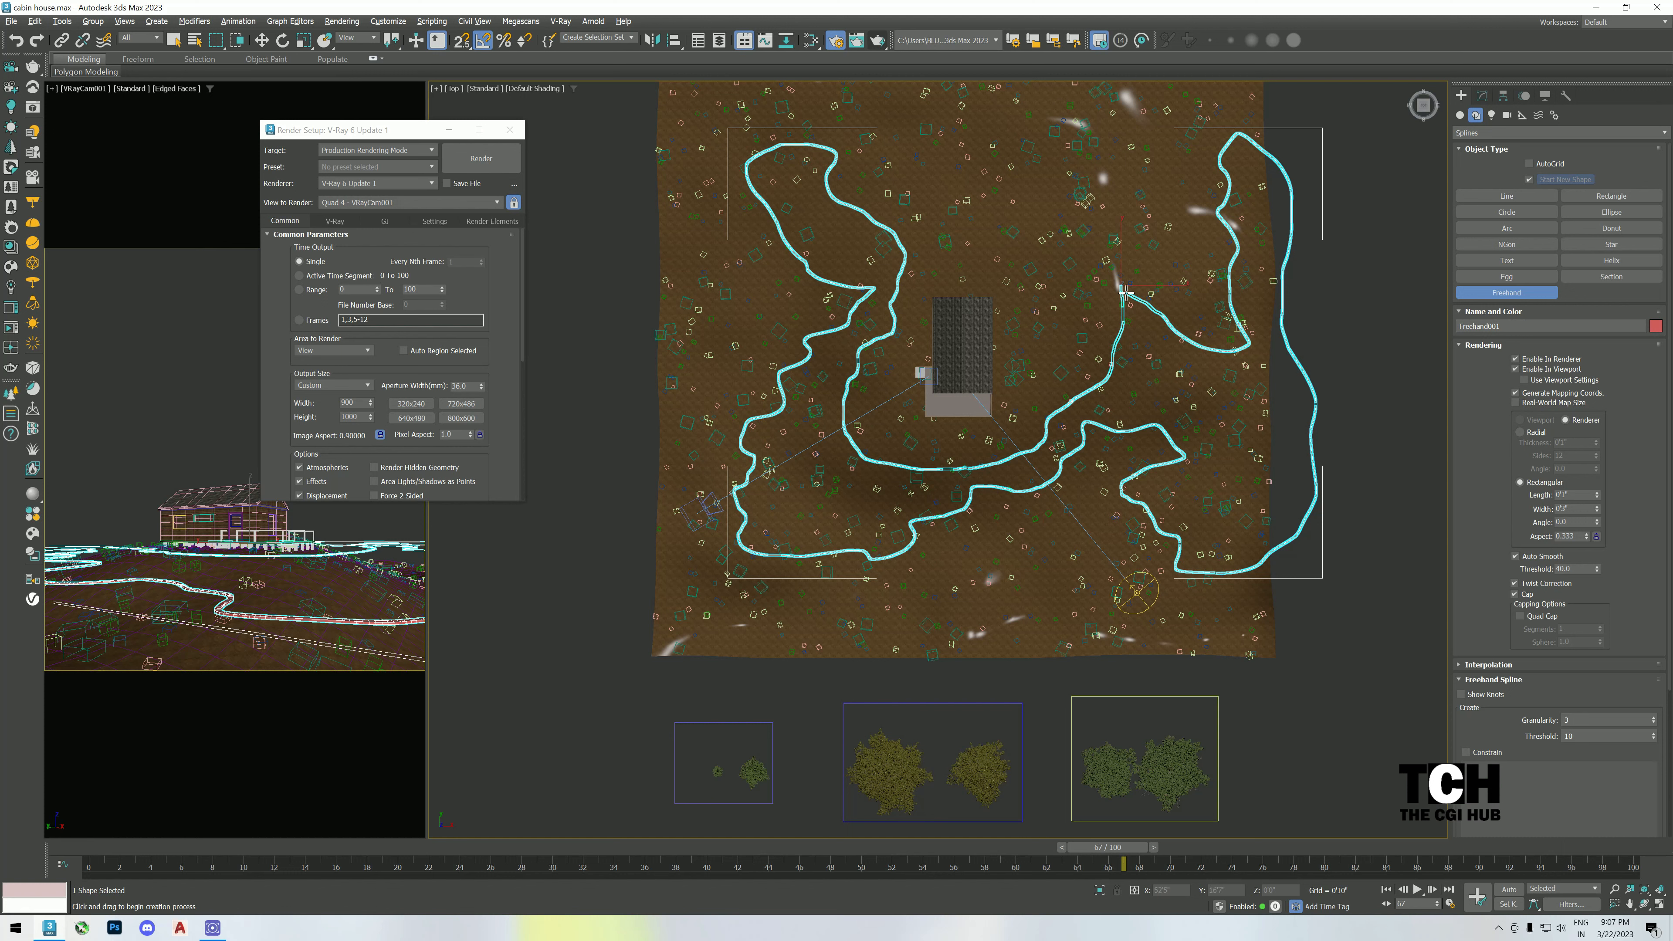
right_click(1155, 296)
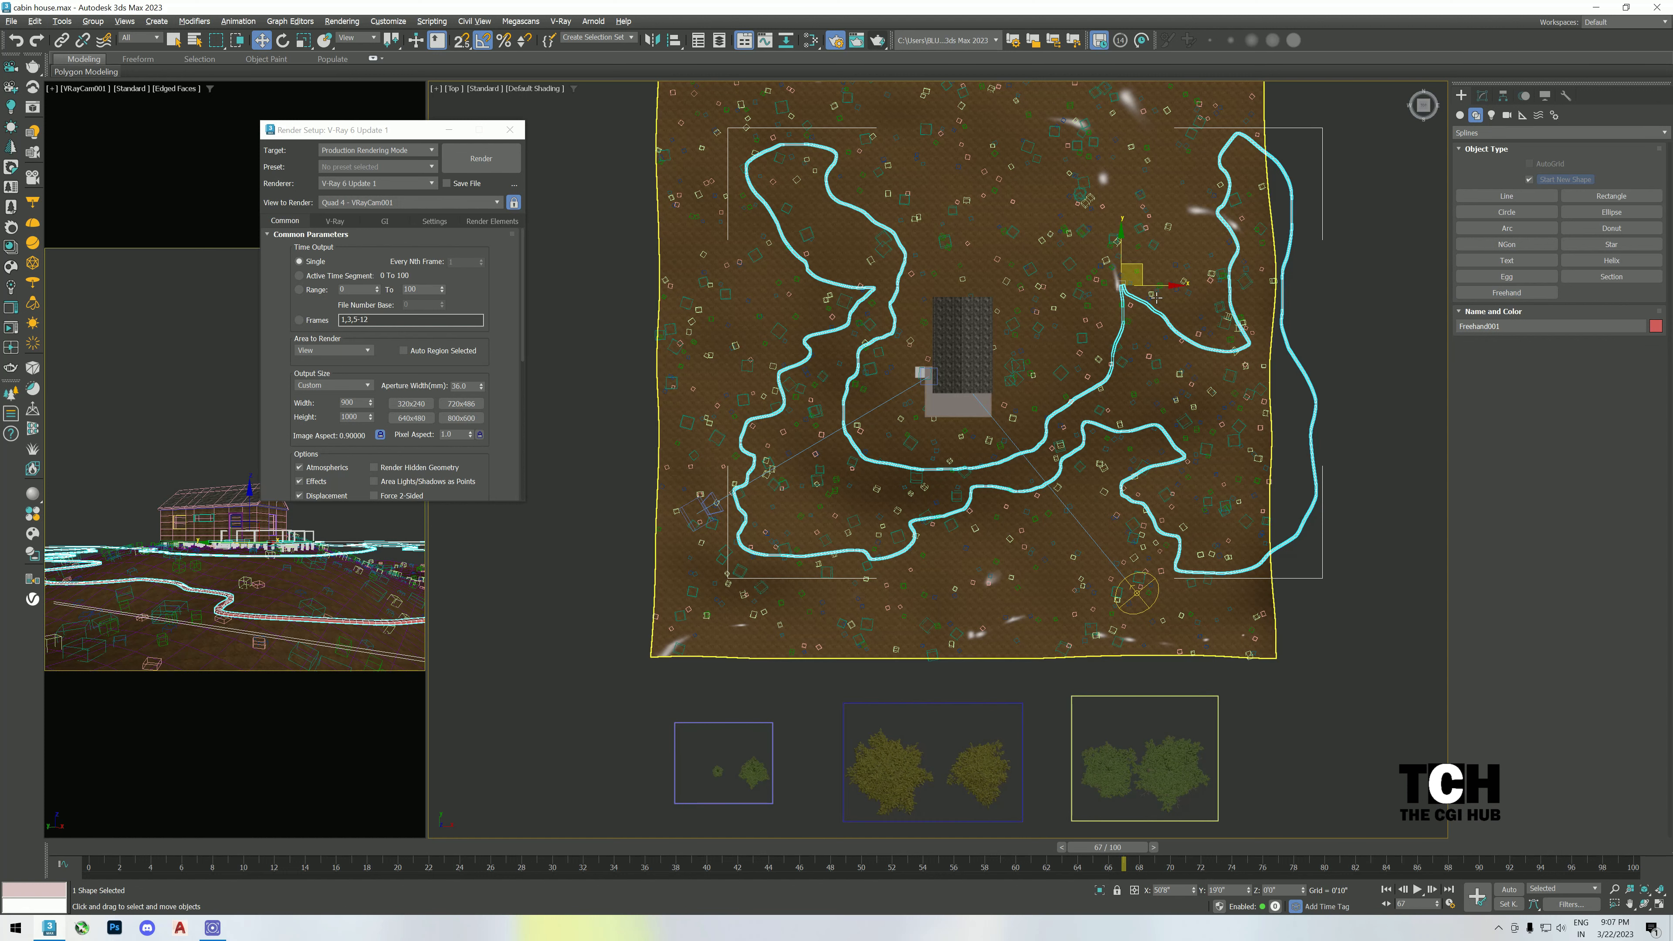
- Convert the freehand shape to an Editable Spline and turn off its renderer display, viewport display and mapping coordinates
click(1481, 96)
right_click(1126, 257)
mouse_move(1186, 426)
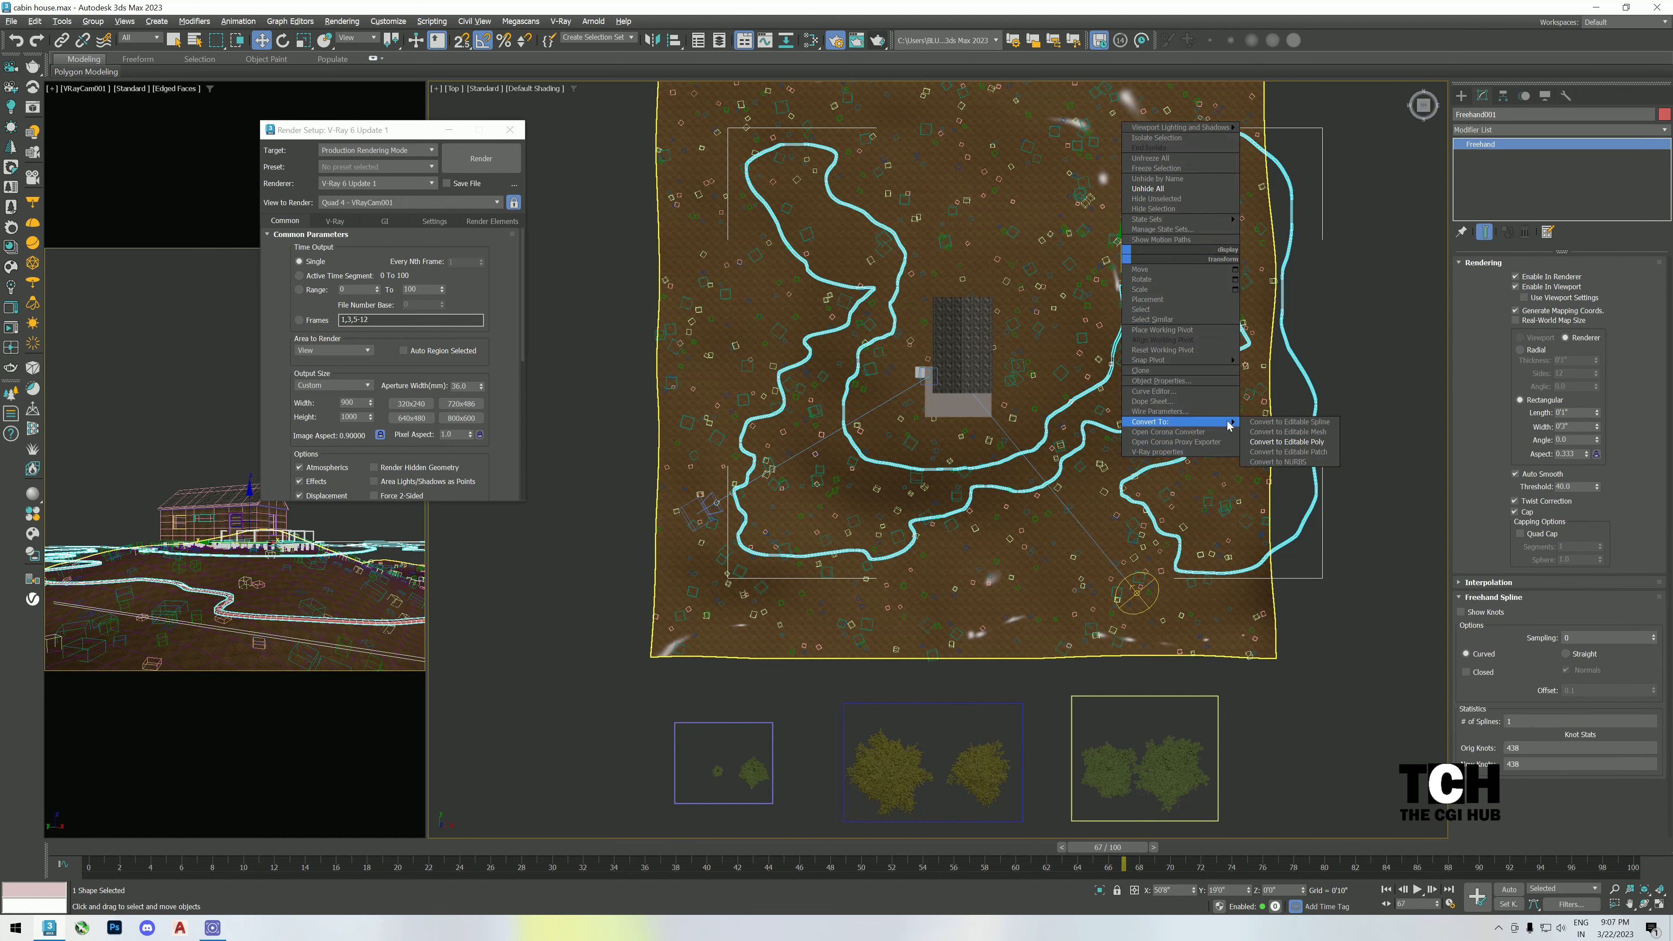
click(1268, 430)
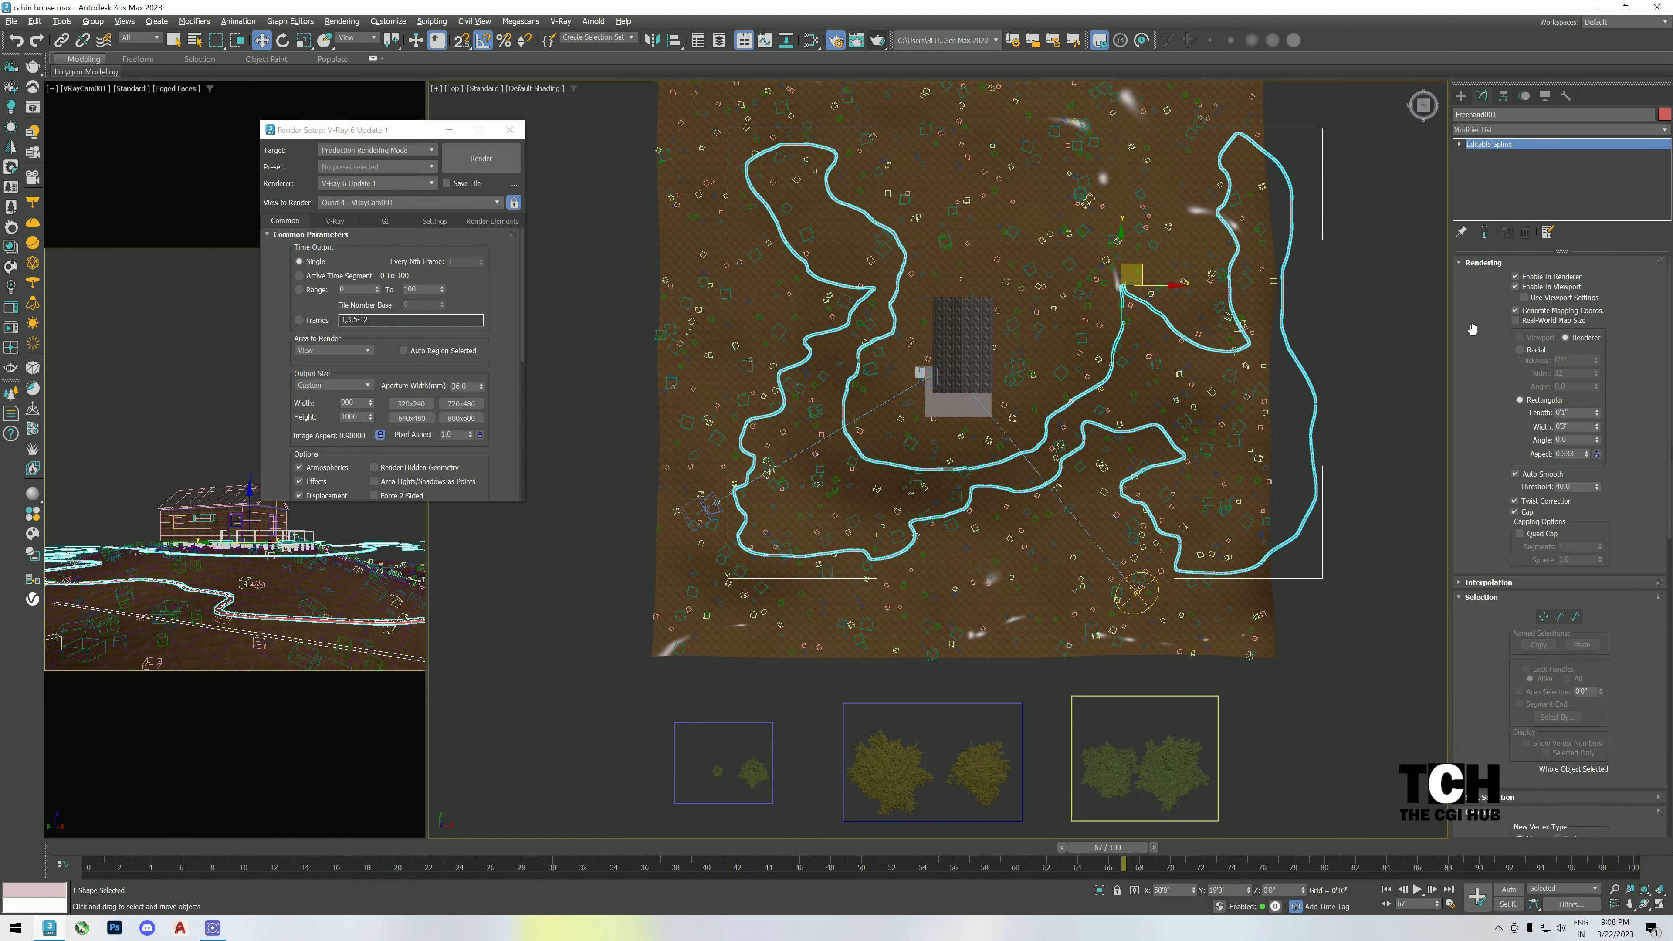
click(1515, 310)
click(1516, 286)
click(1516, 276)
- Weld the spline's two end vertices near the cabin to close the outline, working in wireframe display
scroll(1148, 306, up, 6)
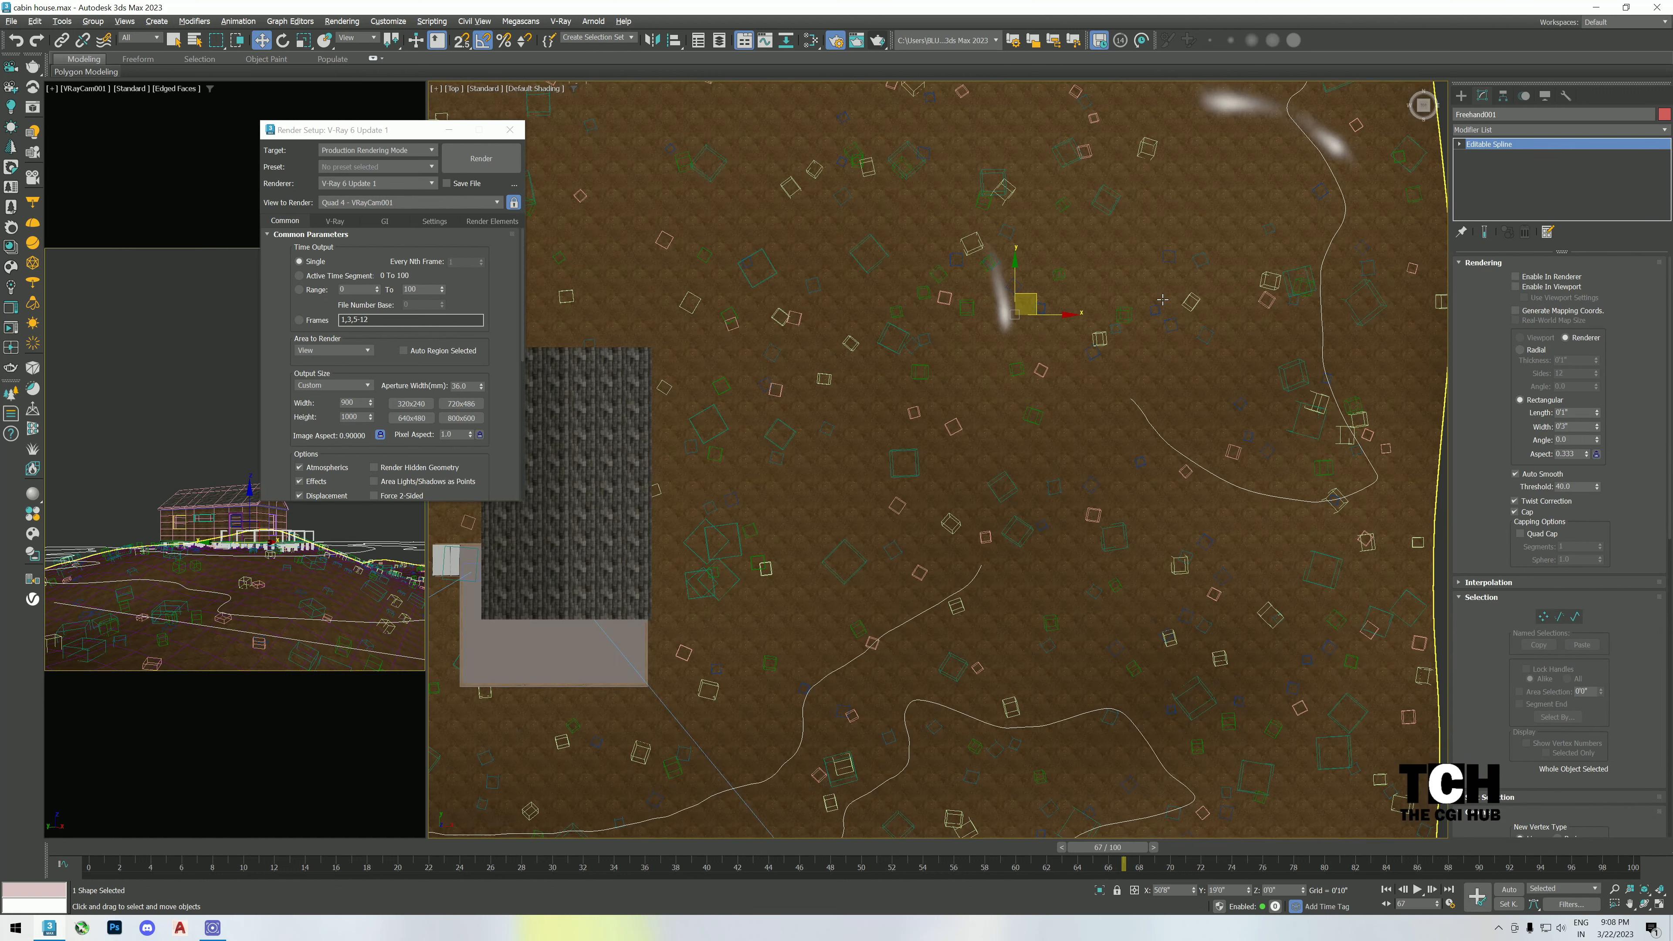
key(F3)
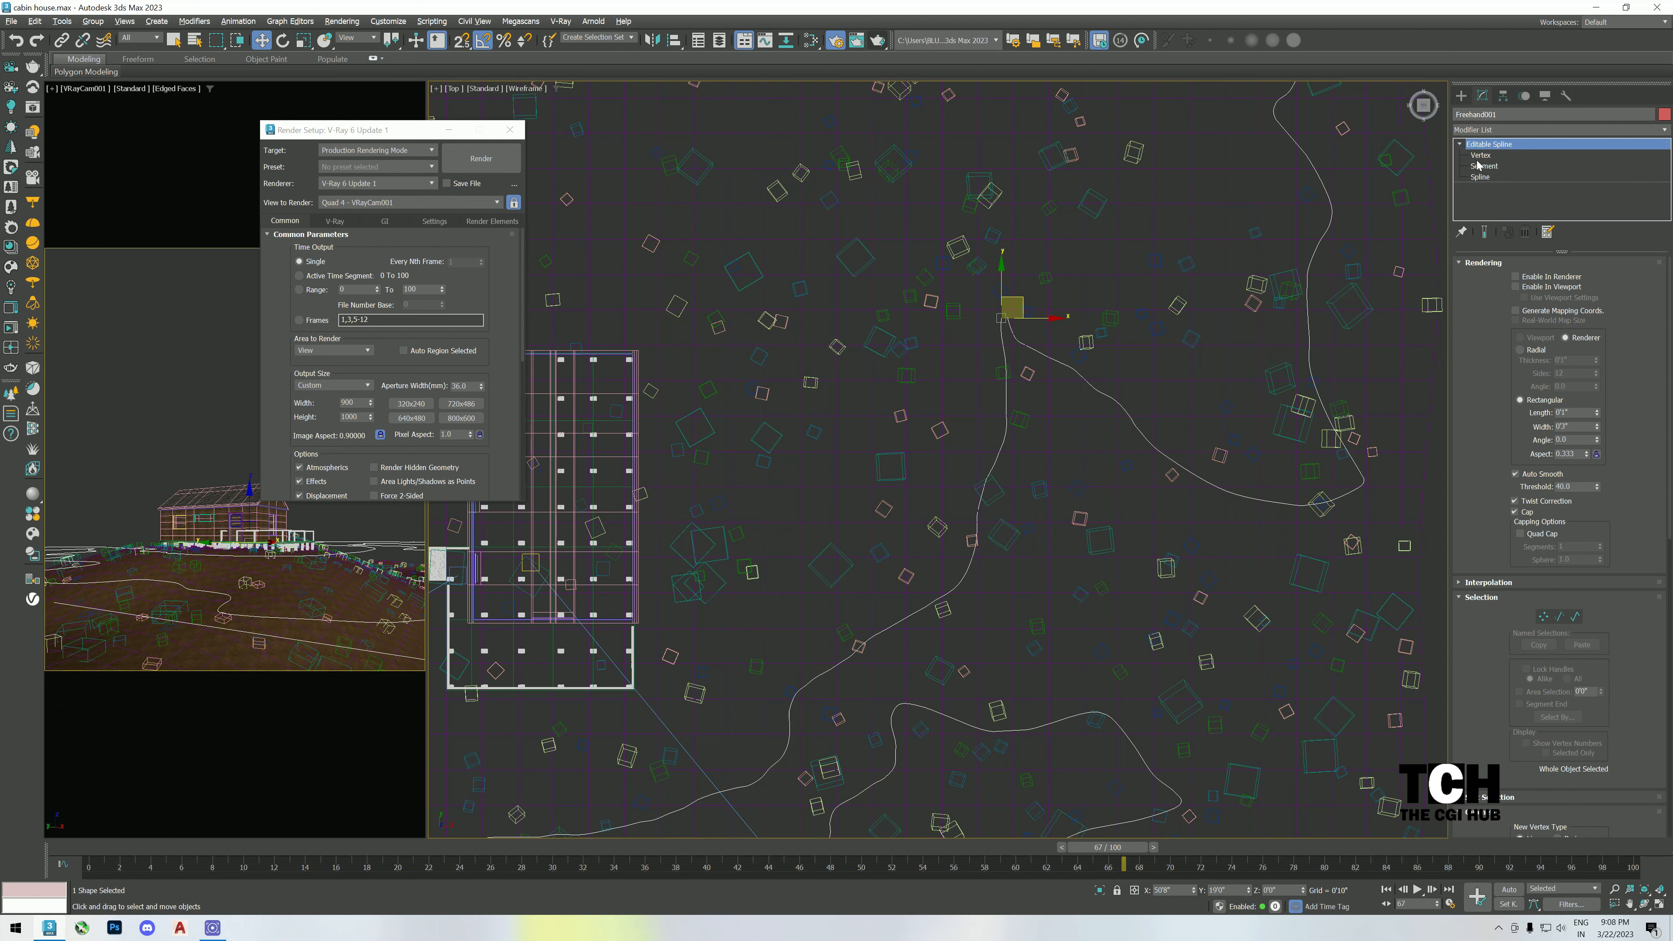
click(1480, 156)
drag(989, 320, 990, 326)
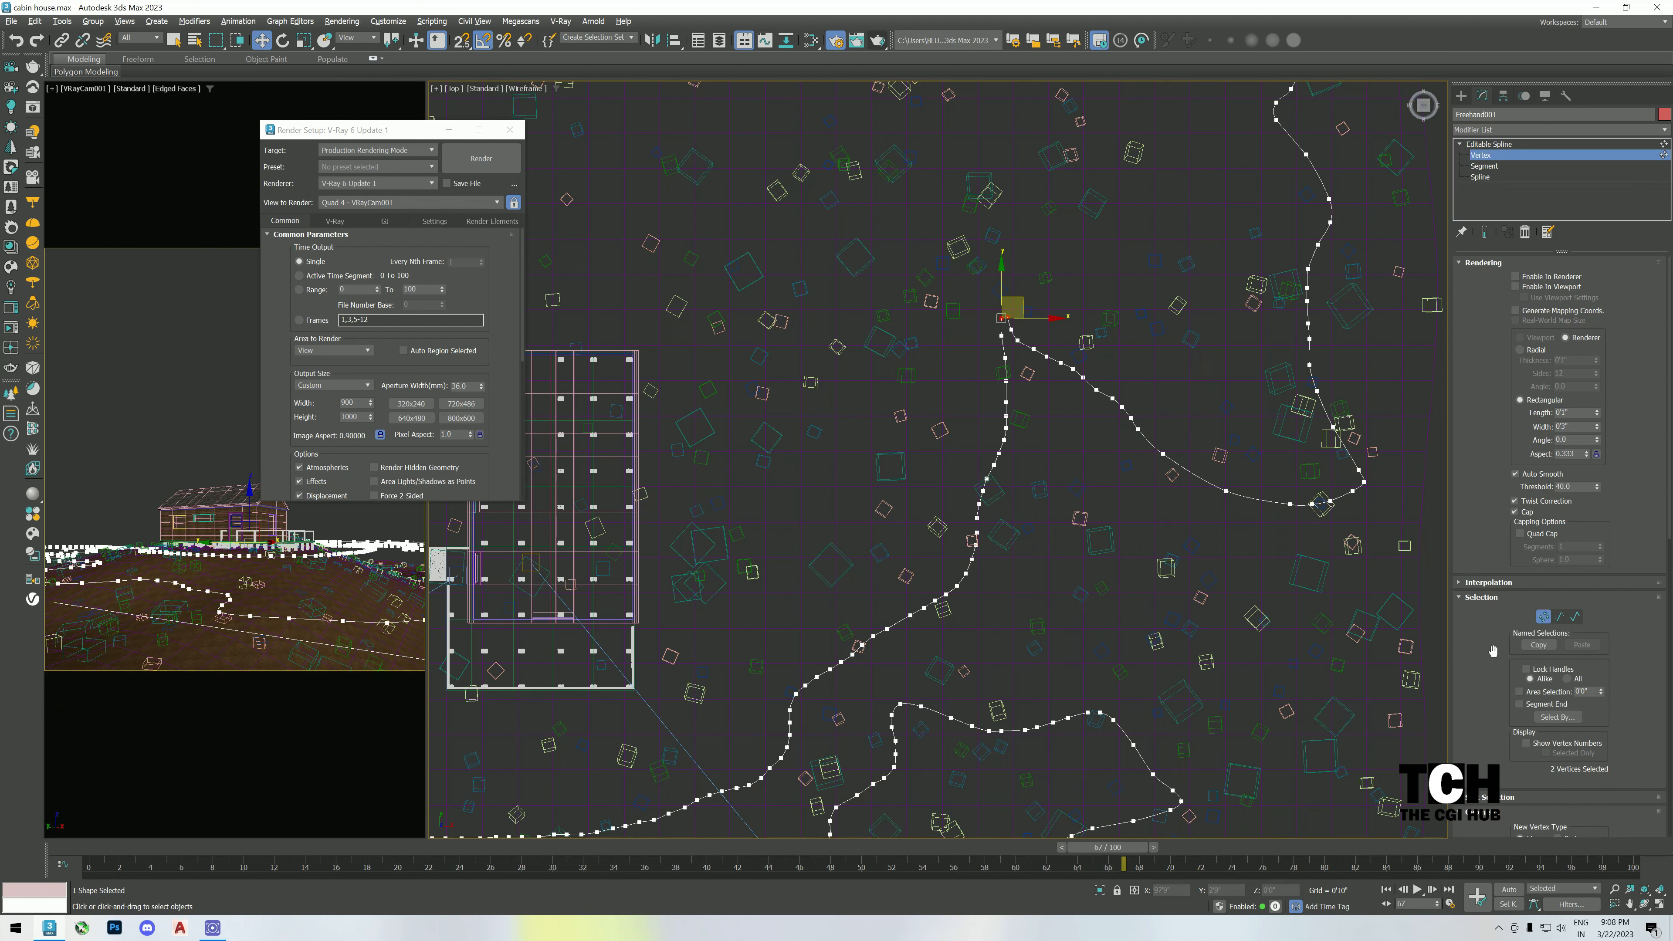
drag(1493, 658, 1527, 292)
scroll(1491, 679, down, 2)
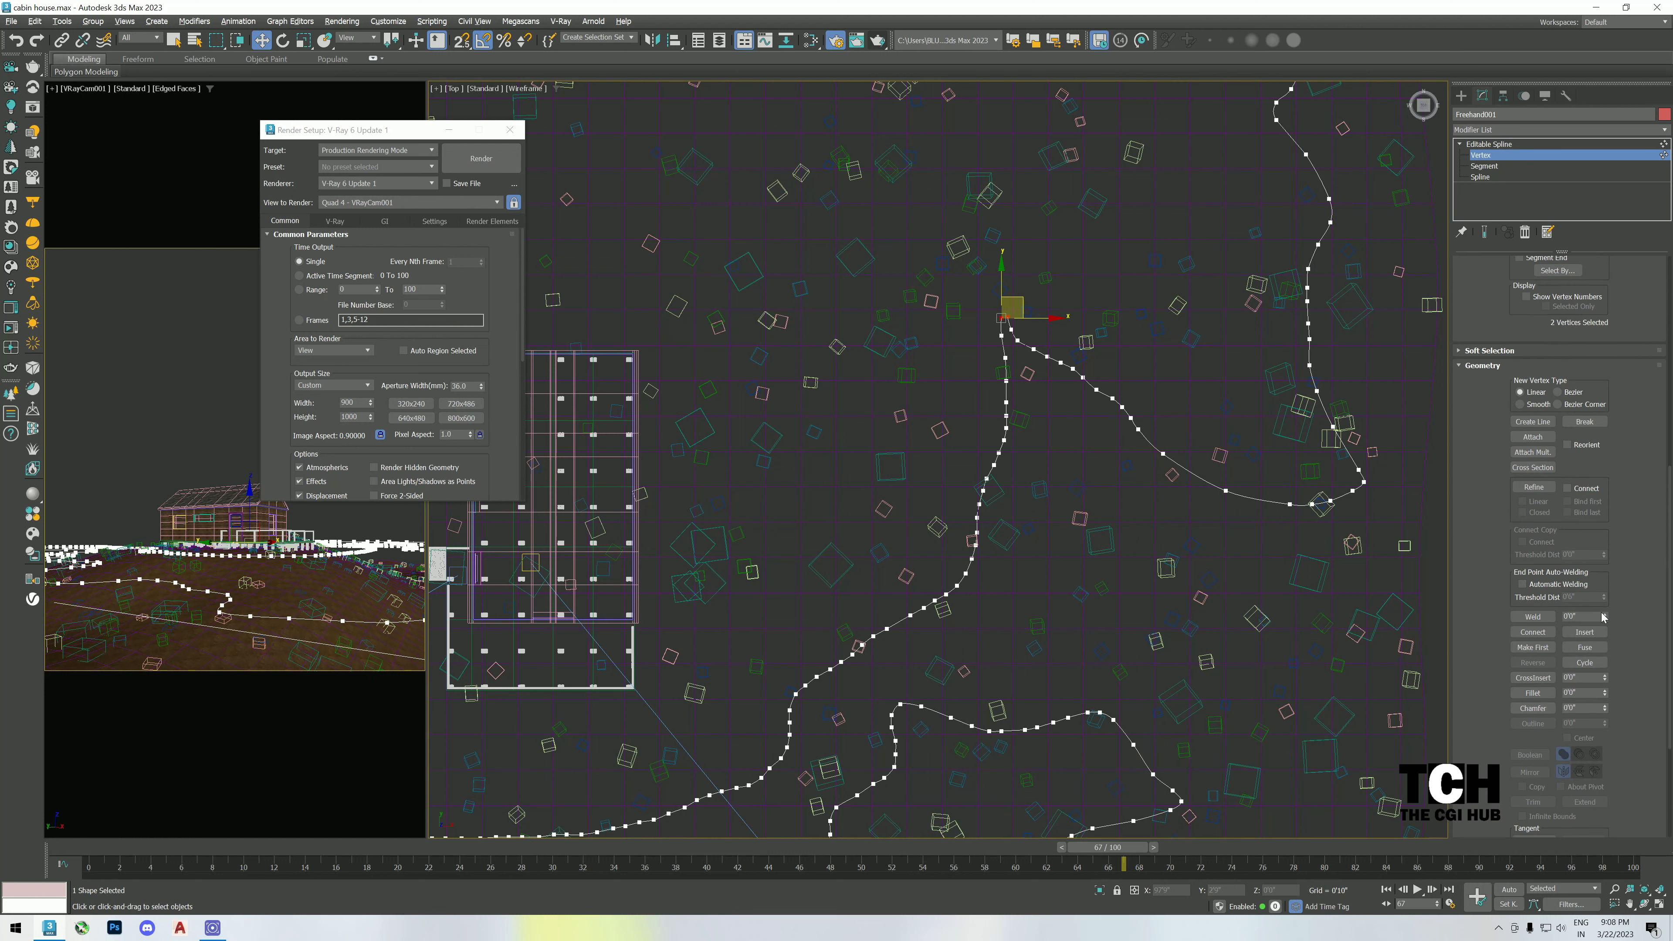
click(1533, 616)
- Delete the vertices at the sharp kink of the outline west of the cabin and leave vertex editing
scroll(1100, 429, down, 4)
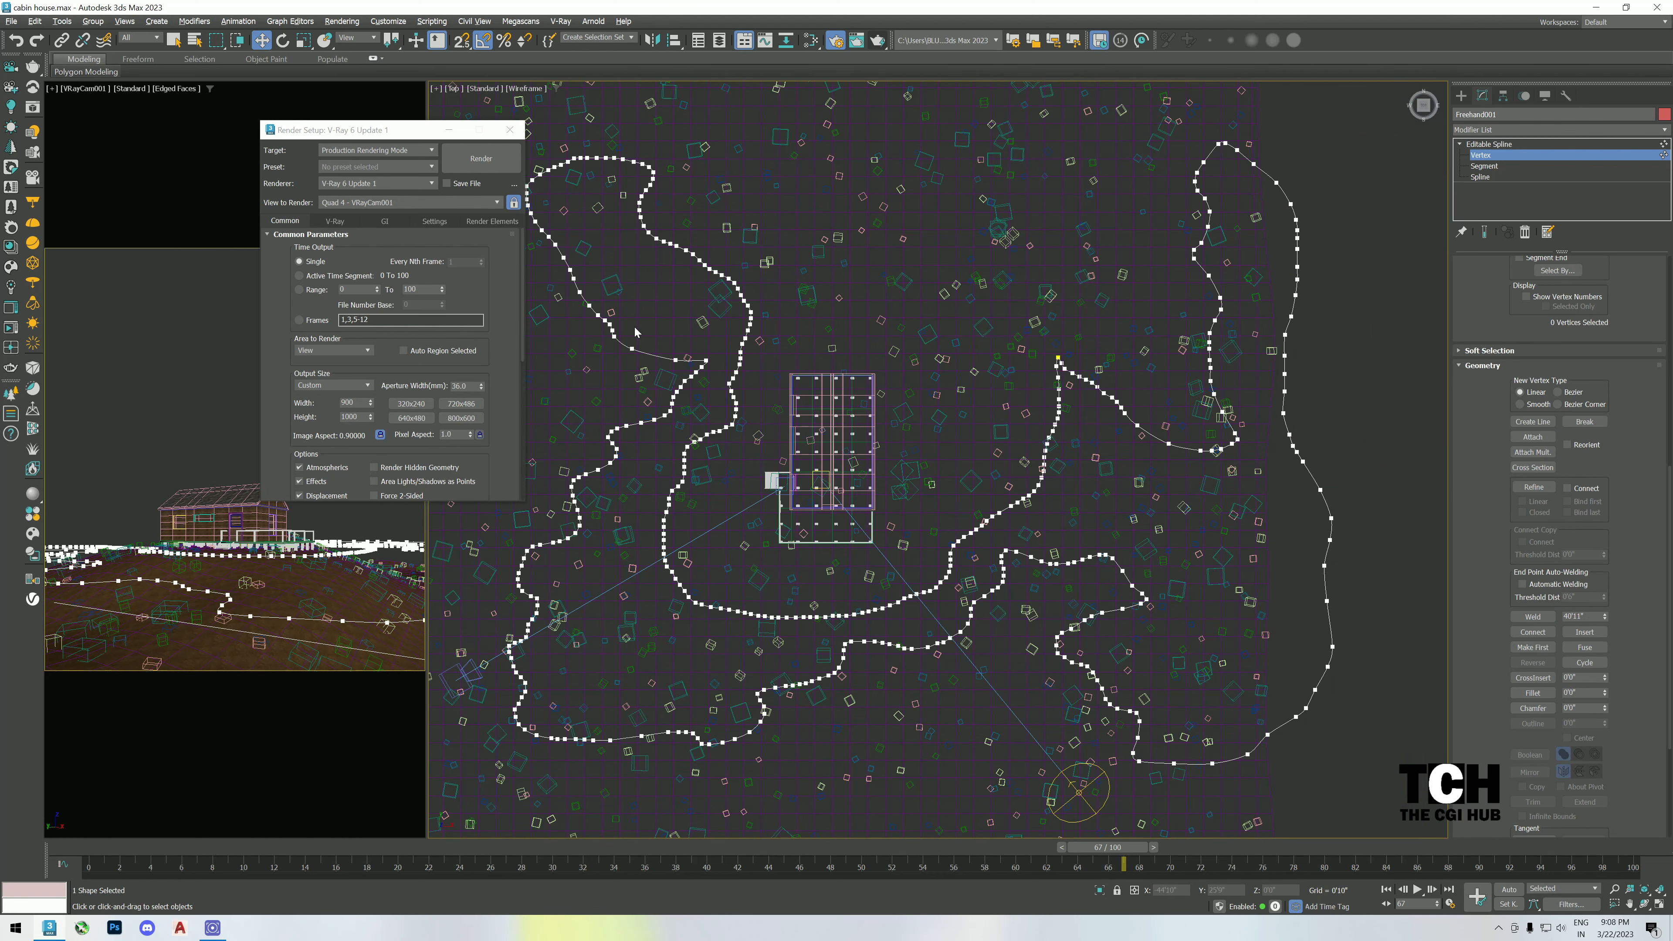
scroll(636, 332, up, 4)
drag(777, 415, 756, 419)
key(Delete)
scroll(805, 372, down, 5)
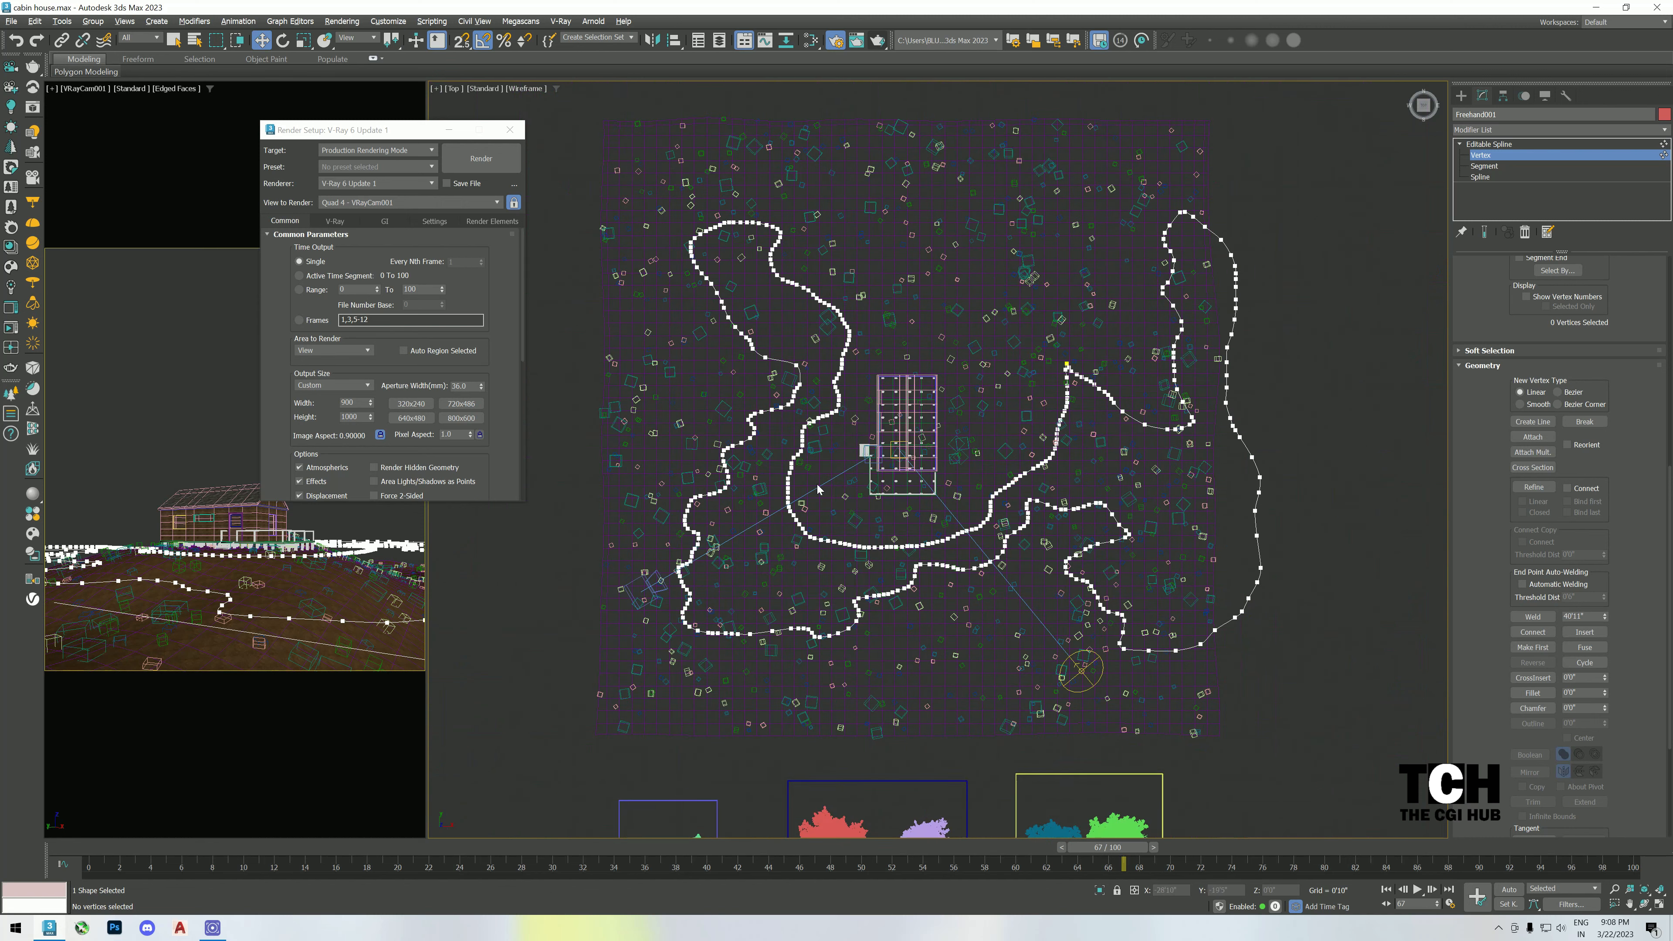
scroll(736, 599, up, 2)
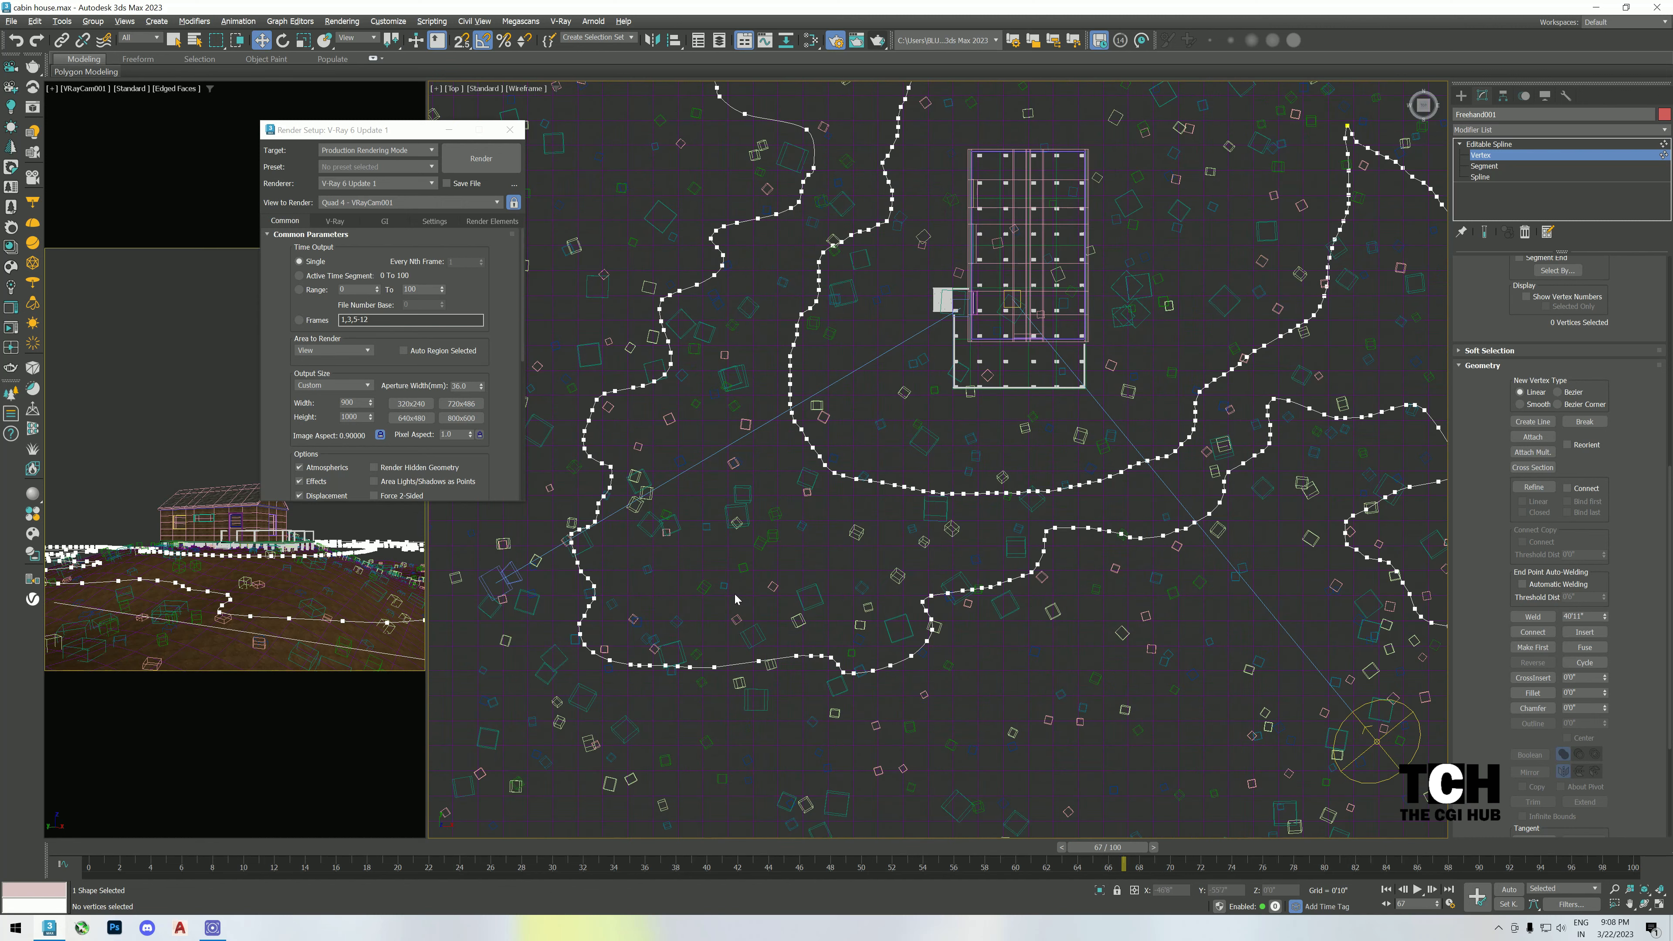
click(1489, 144)
- Raise the closed spline vertically above the hill terrain
scroll(997, 328, down, 5)
alt+middle_drag(998, 329, 1149, 236)
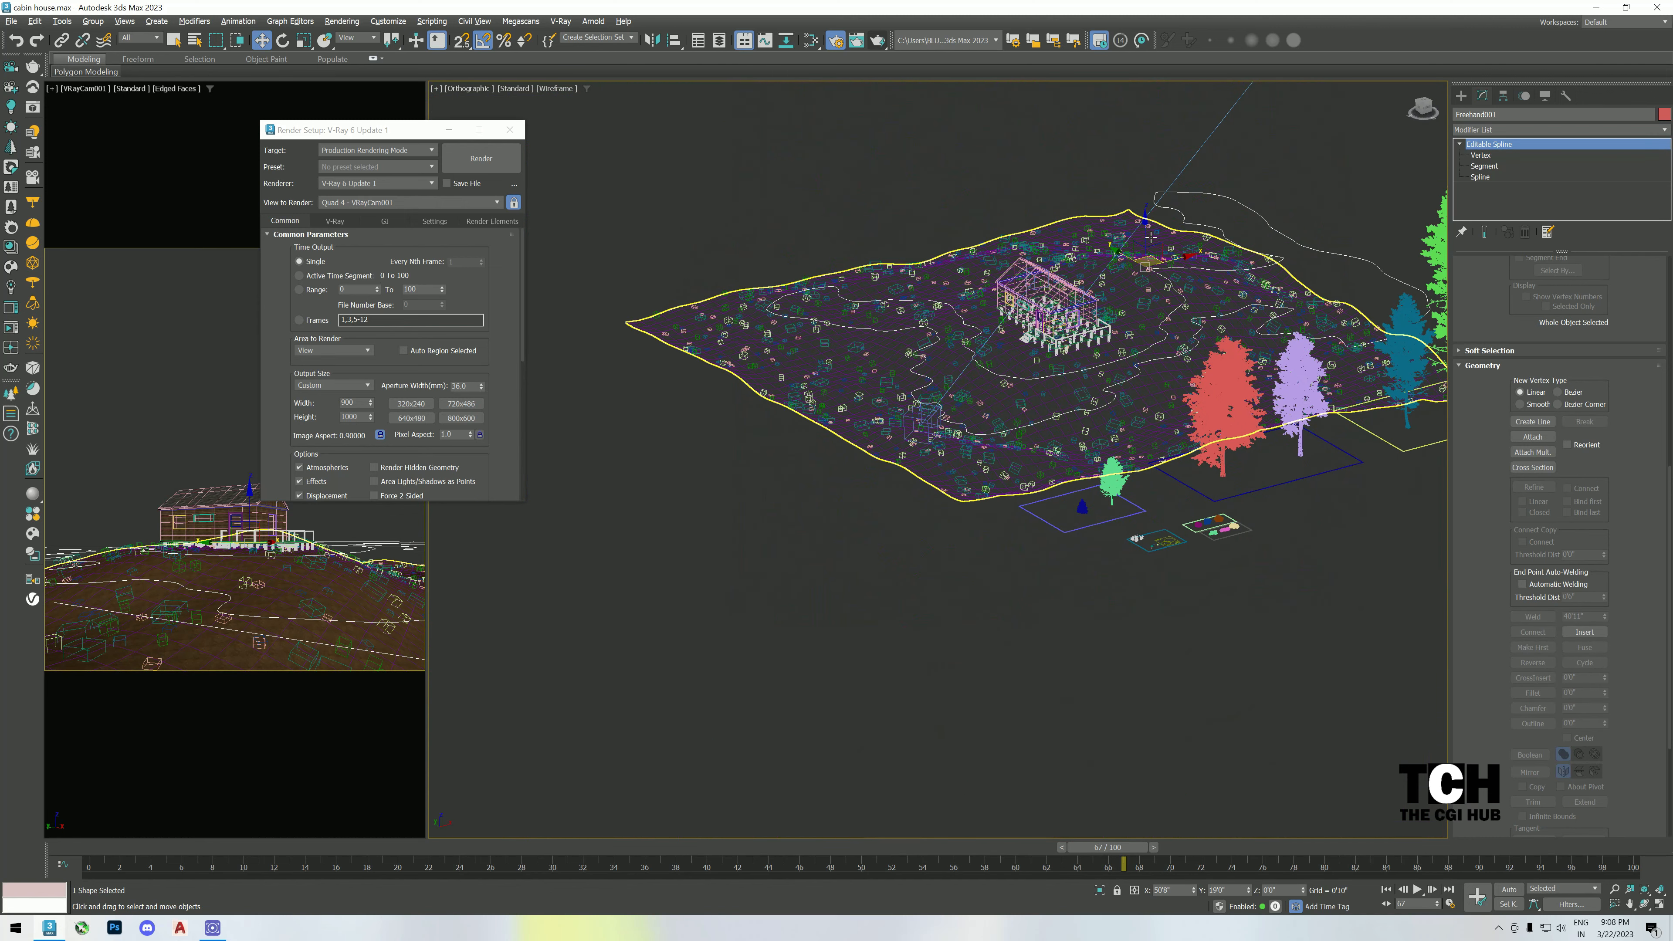
drag(1149, 236, 1169, 191)
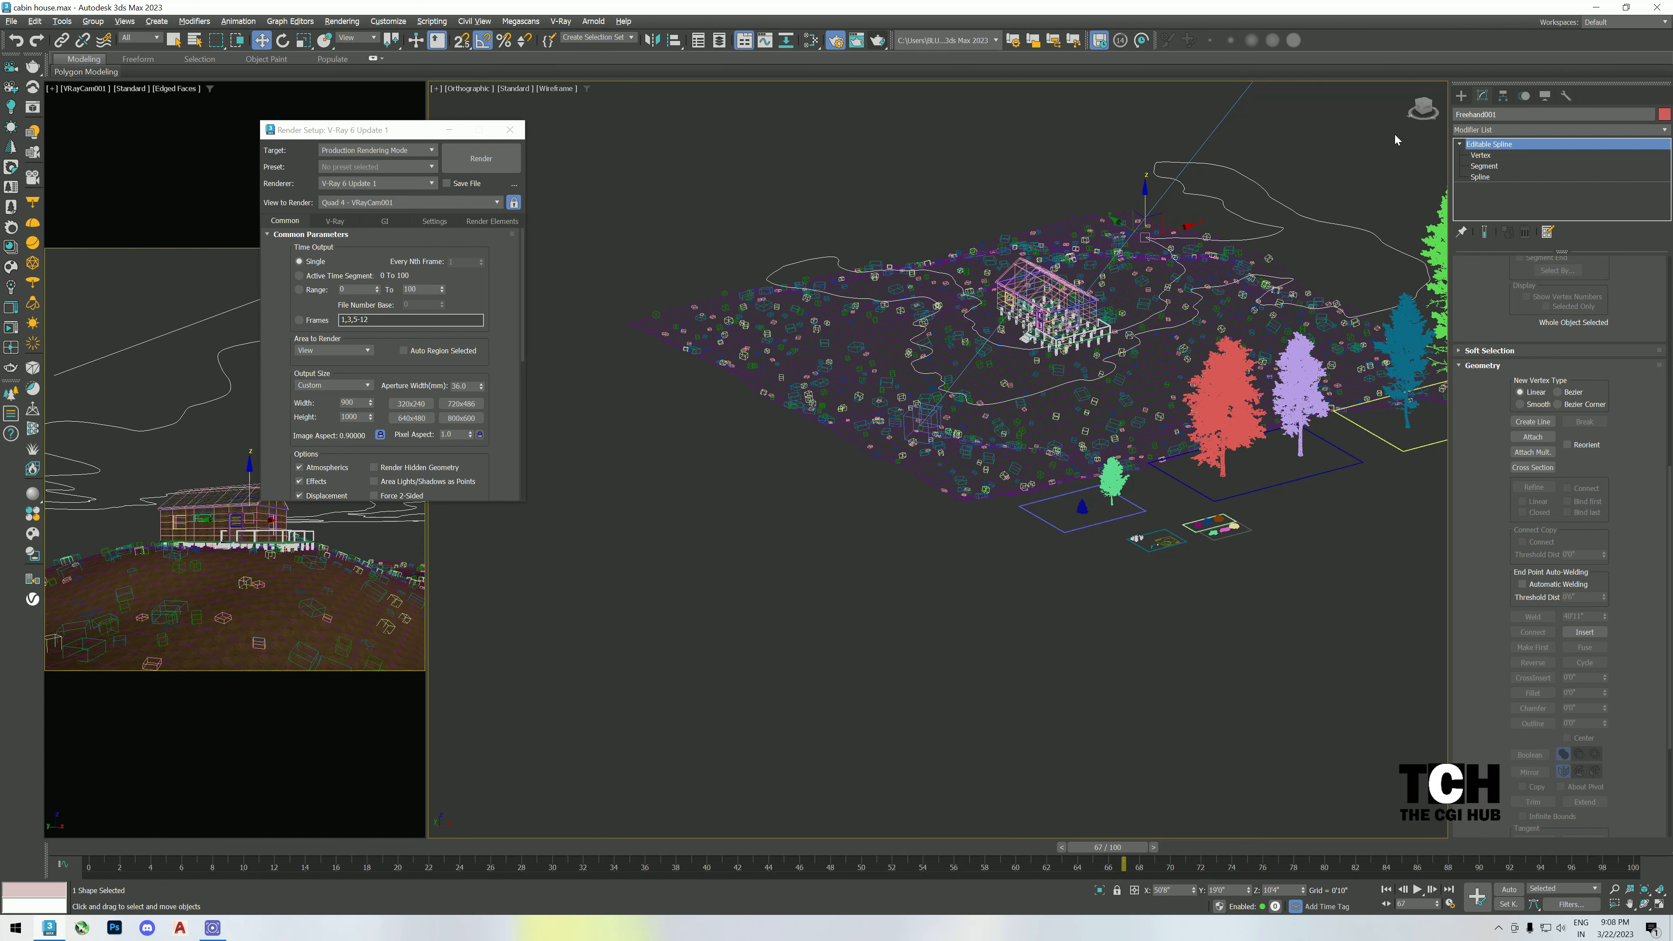
alt+middle_drag(1311, 162, 1205, 245)
key(f)
scroll(1099, 321, down, 5)
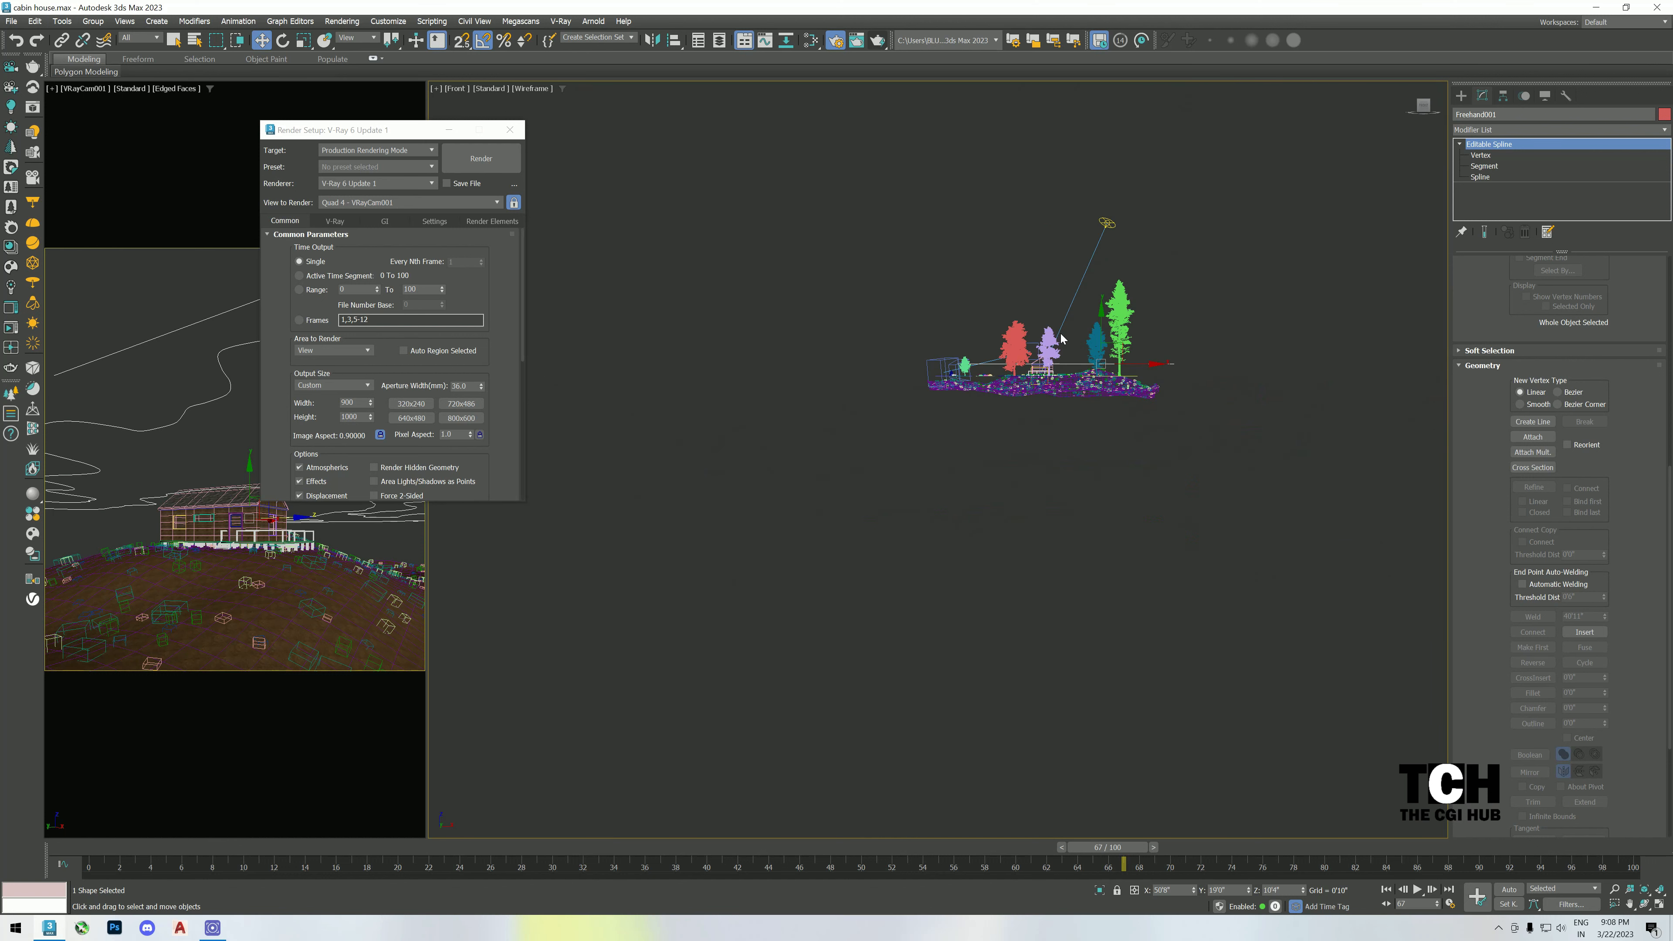
drag(1128, 321, 1102, 250)
key(ctrl+z)
key(ctrl+z)
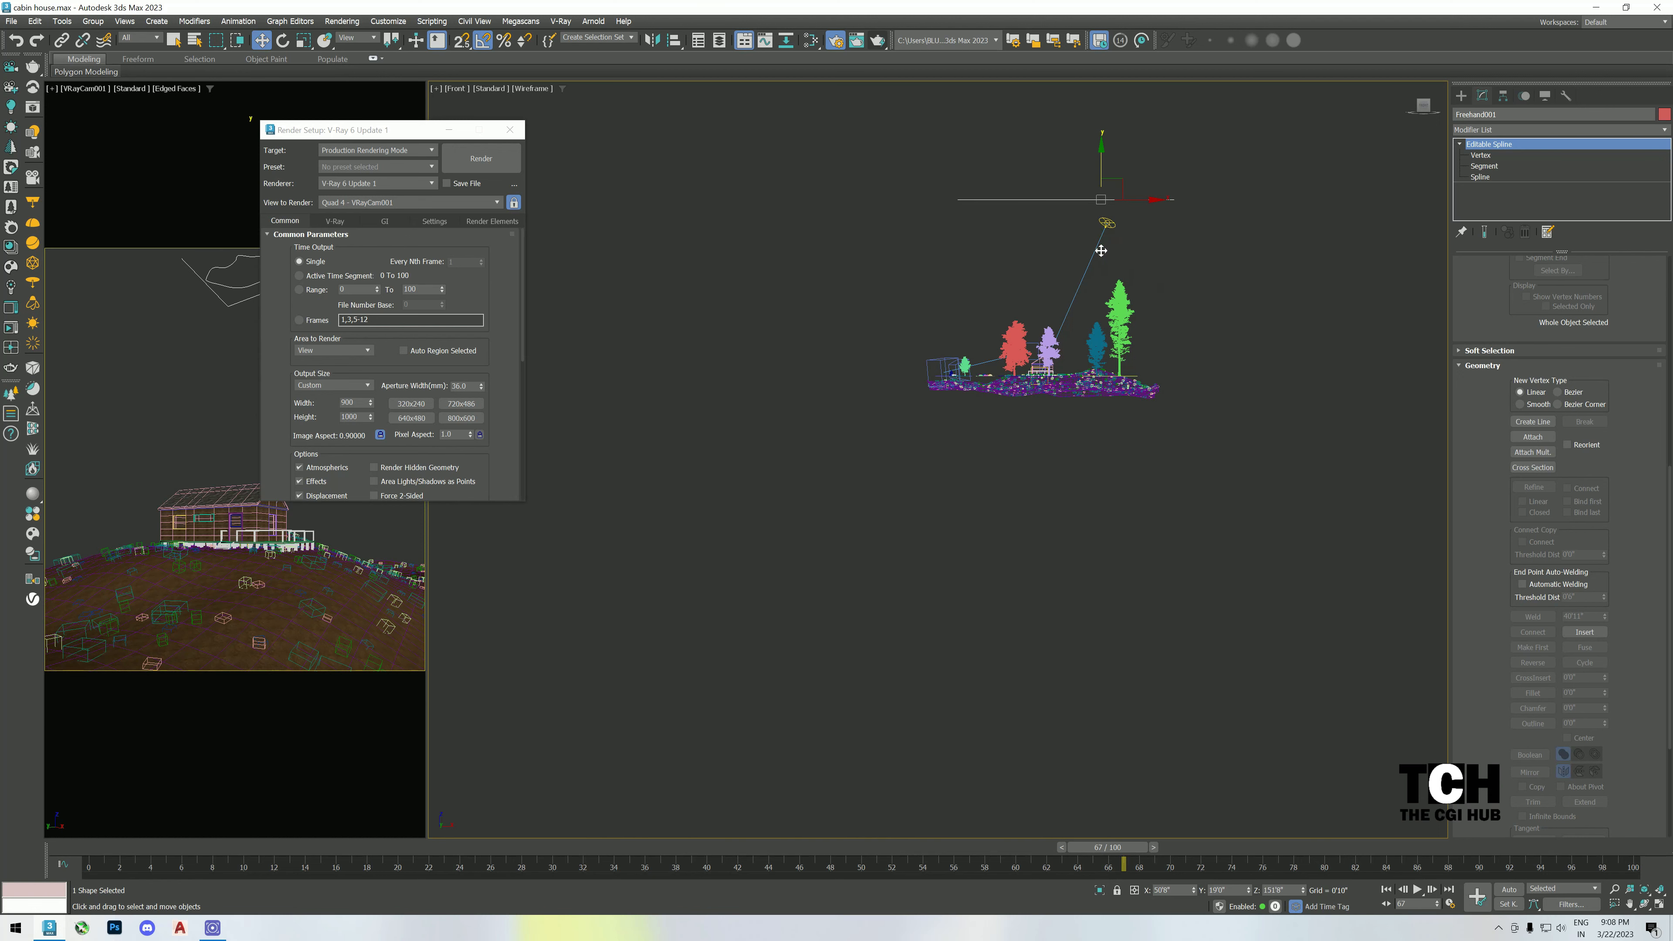
- Lower the spline in the Front view to roughly the level of the tree bases, just above the terrain
key(t)
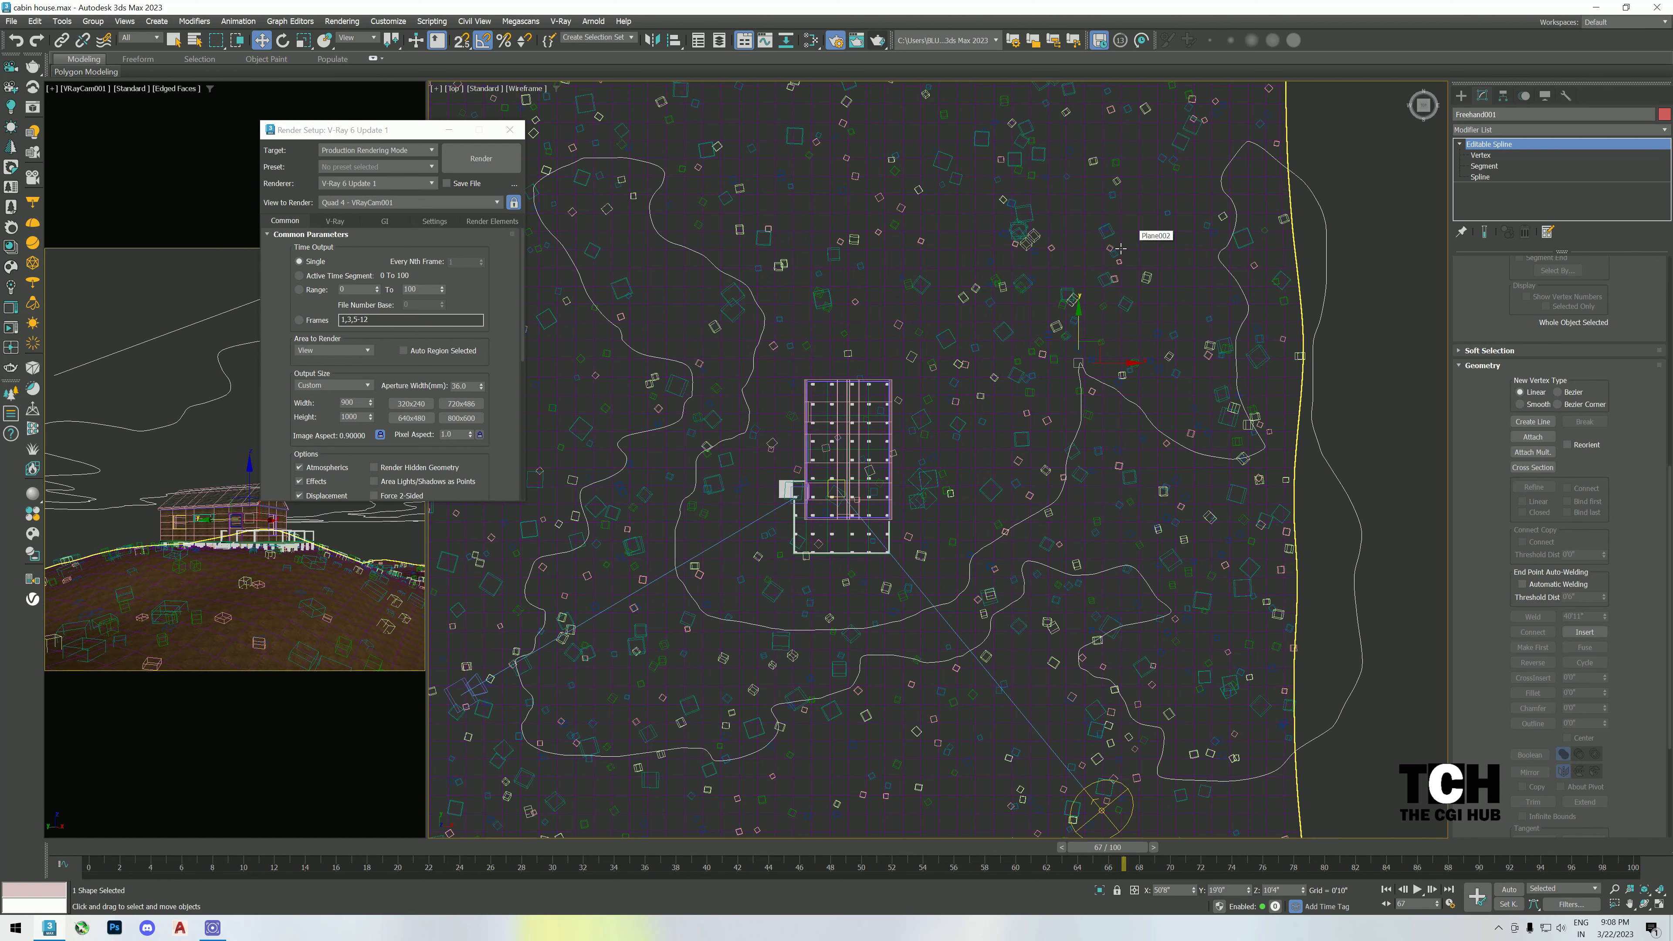
key(f)
key(z)
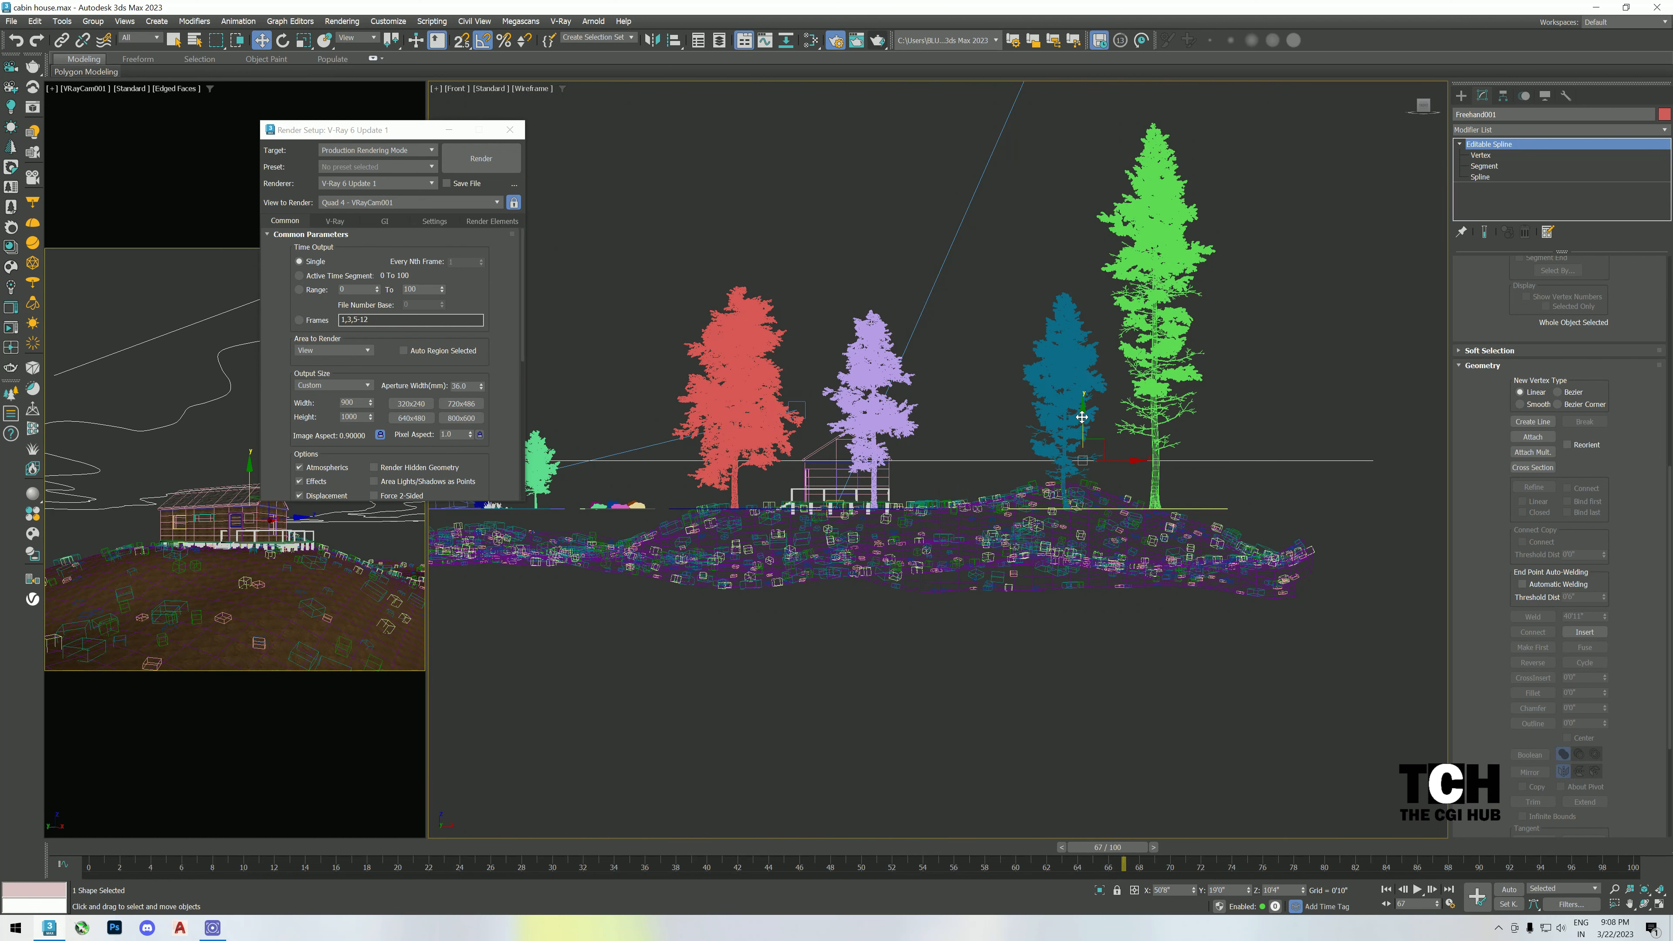
drag(1082, 418, 1095, 449)
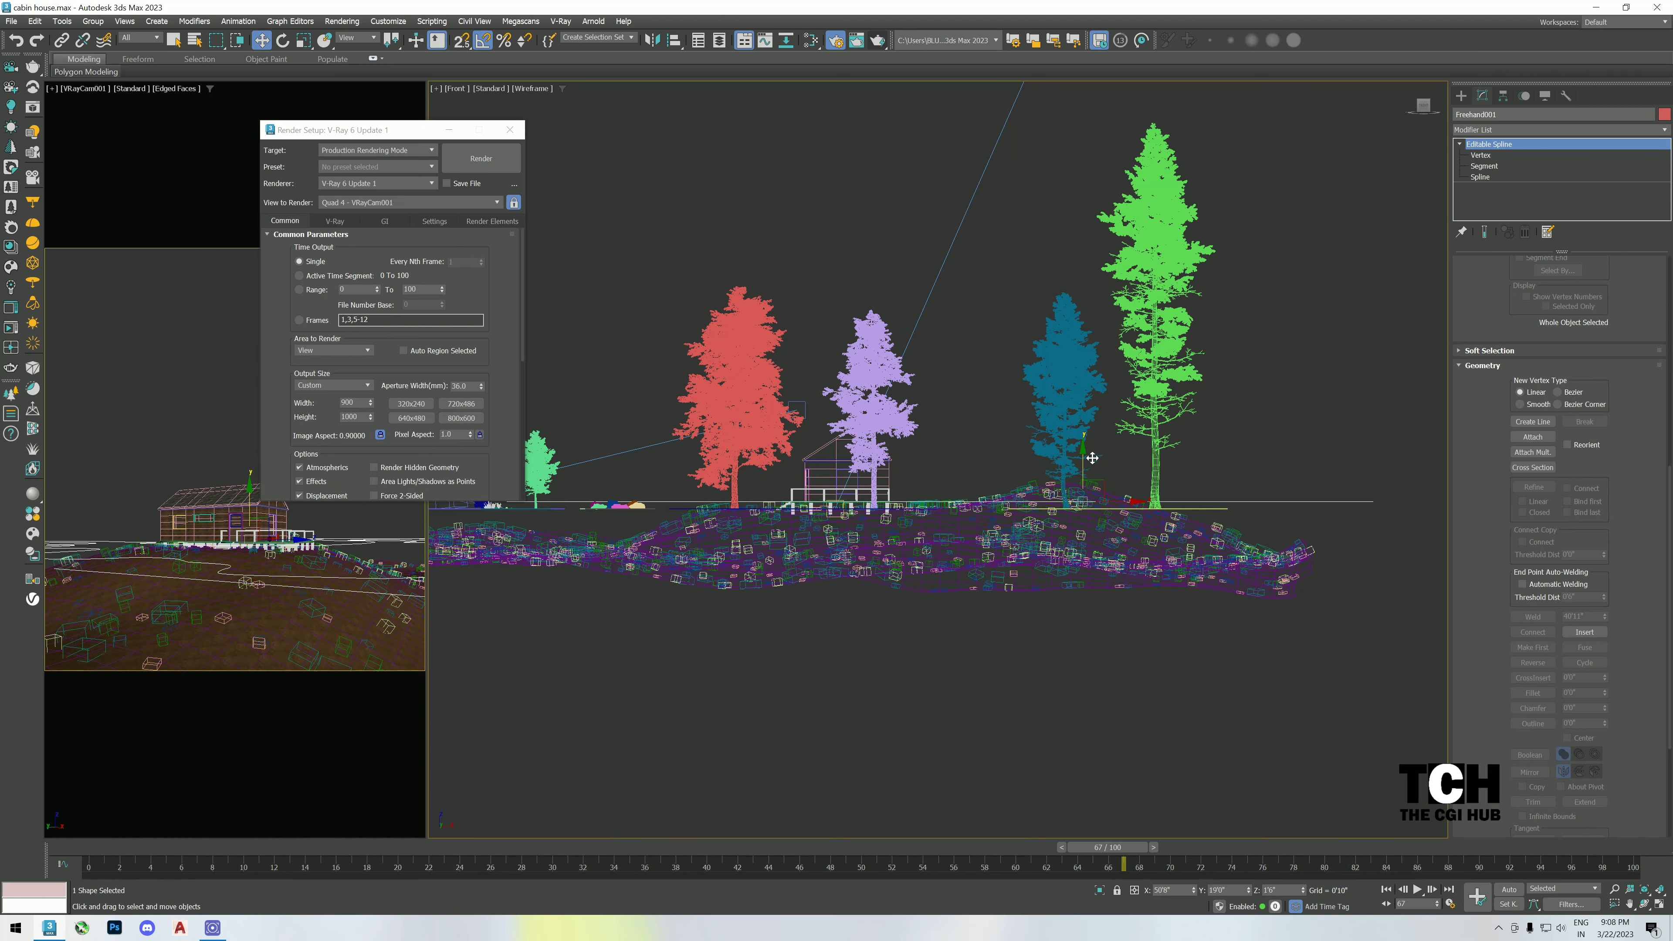
- Add the freehand spline to the GRASS_01 scatter's spline excludes so no grass is scattered inside it
alt+middle_drag(1019, 385, 985, 447)
scroll(986, 448, down, 5)
scroll(795, 583, up, 4)
click(812, 554)
scroll(1493, 428, down, 10)
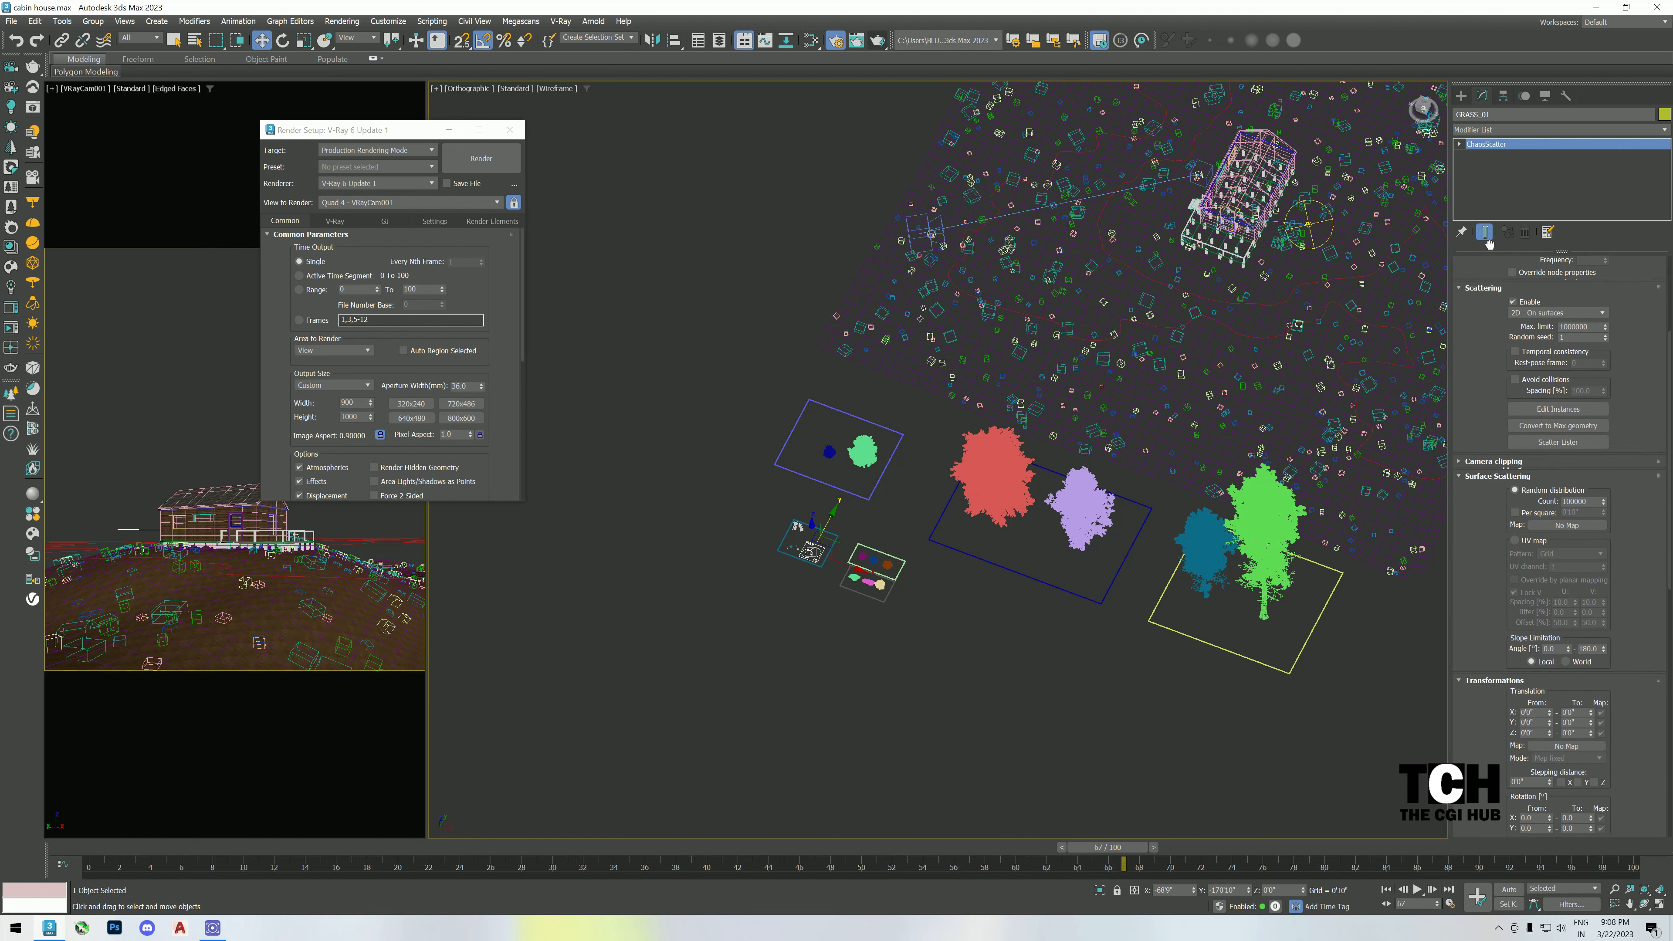
drag(1449, 645, 1458, 546)
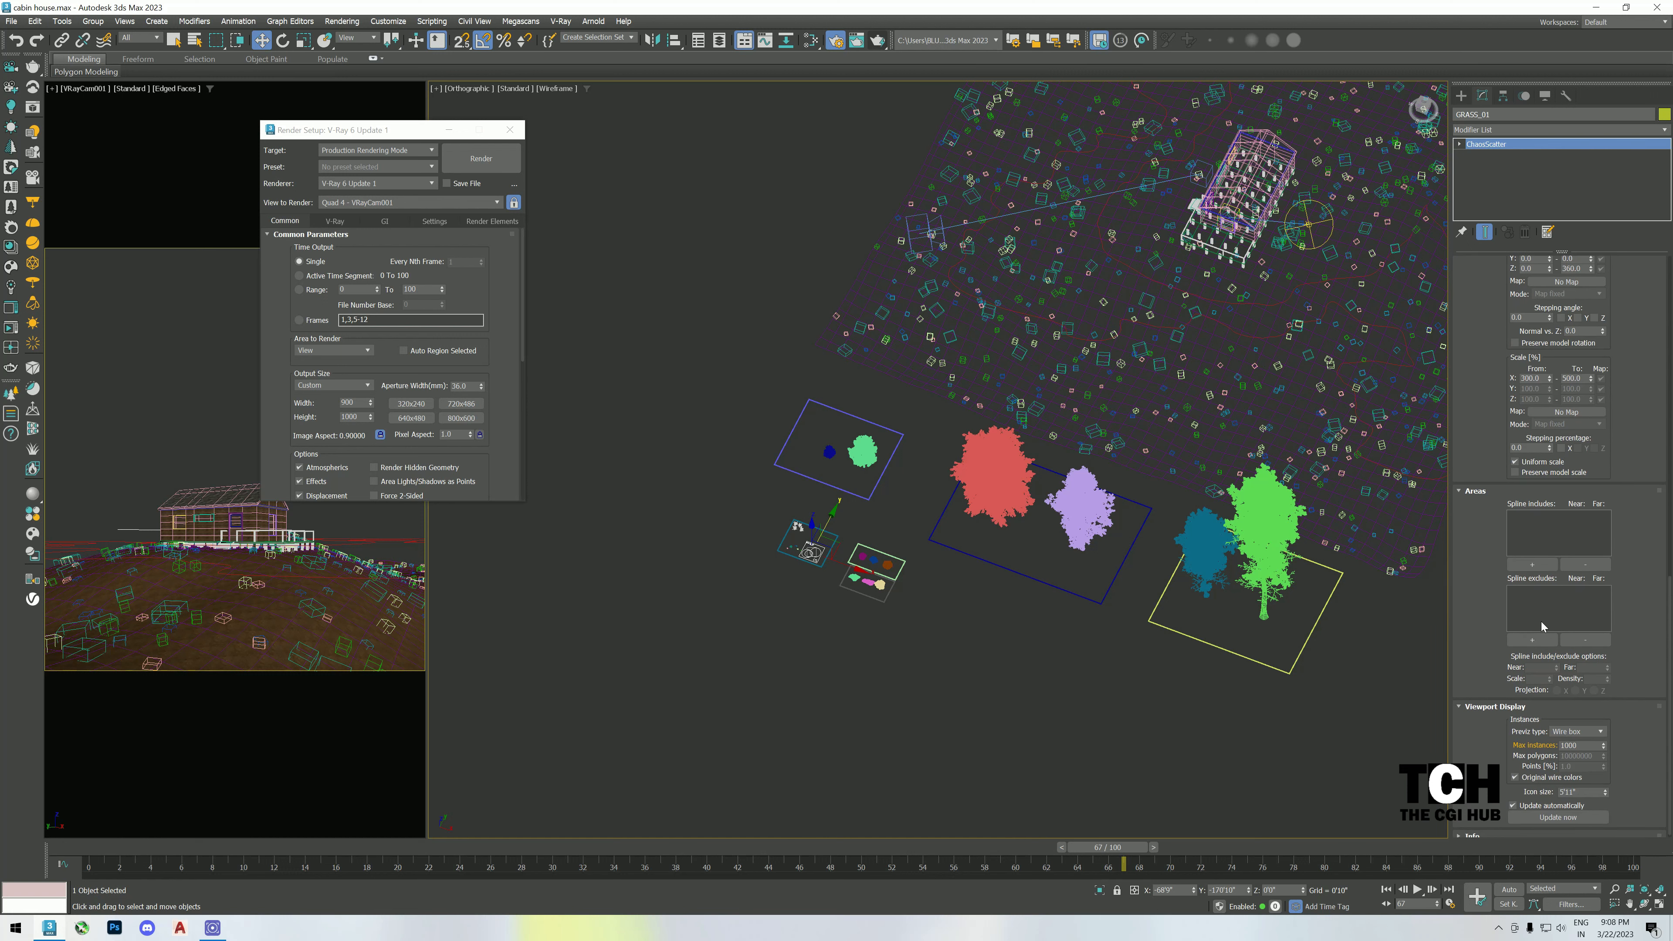
click(1529, 565)
click(1541, 636)
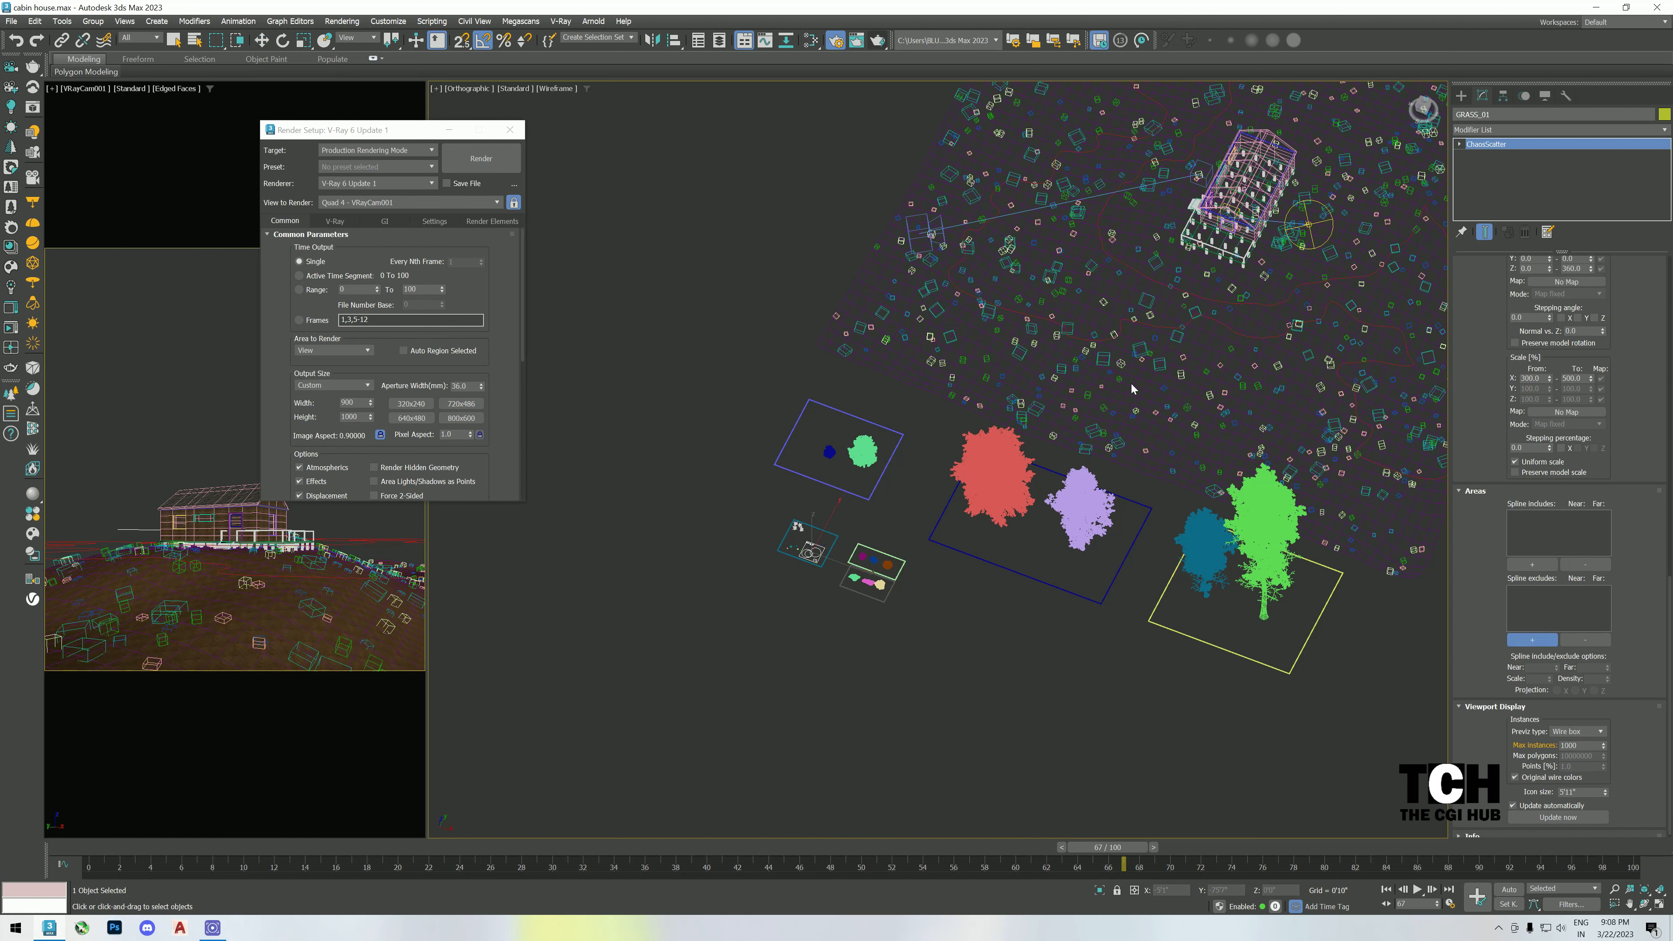
click(1130, 327)
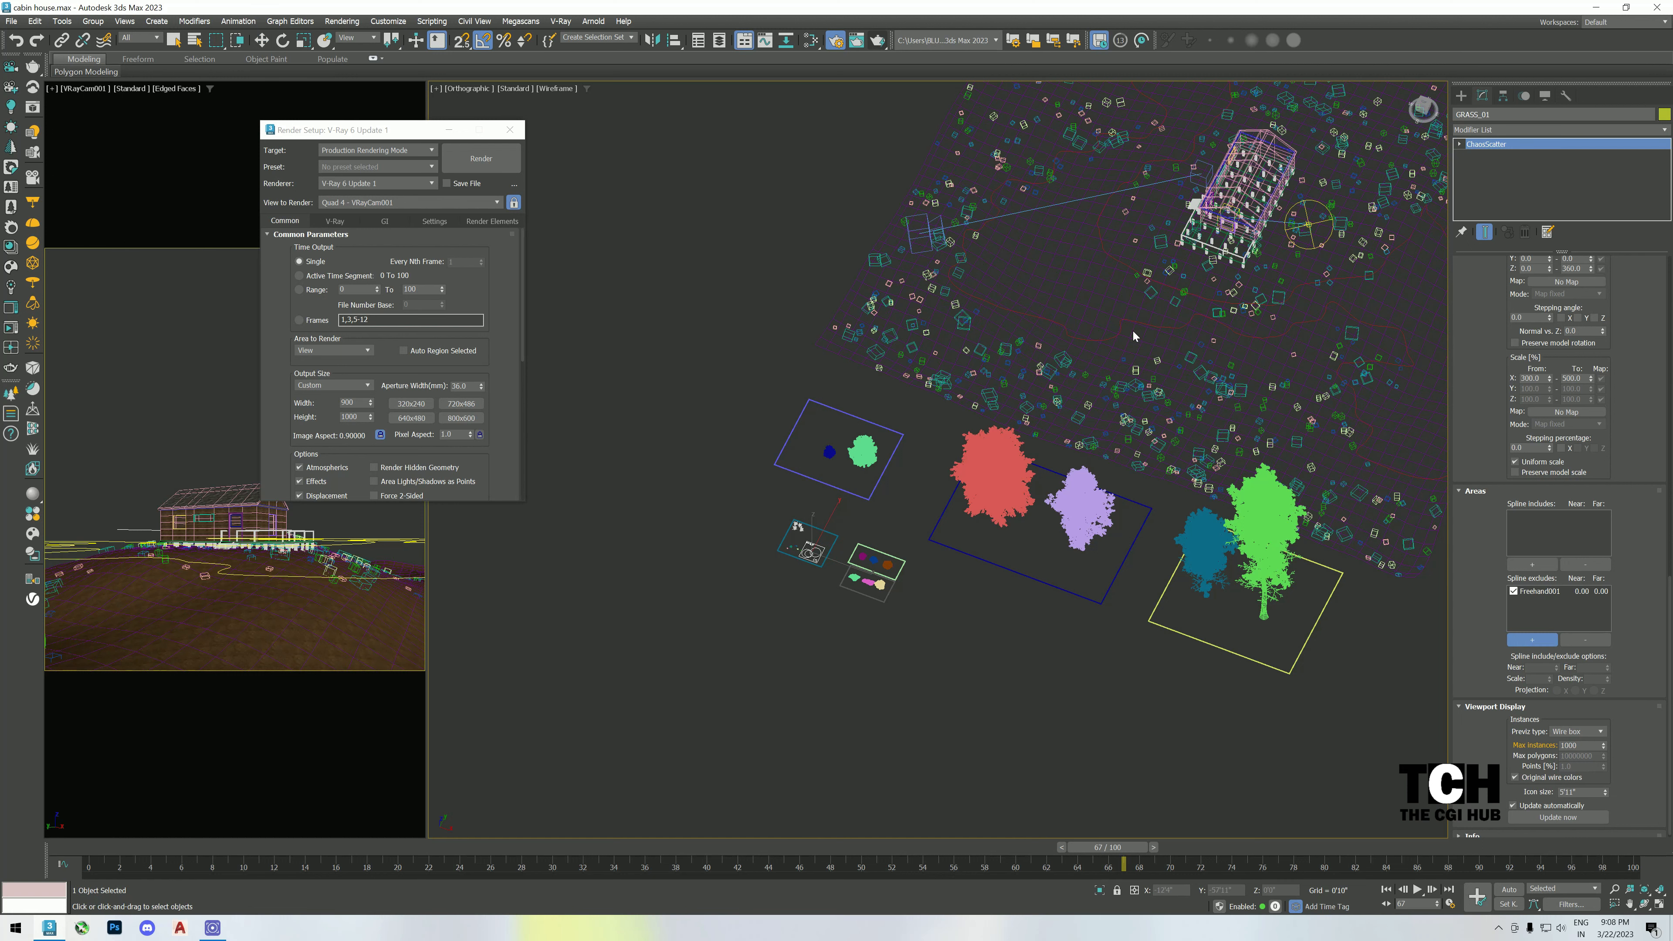
- Render the camera view to examine the bare area excluded from the grass, then stop and close the render
click(498, 165)
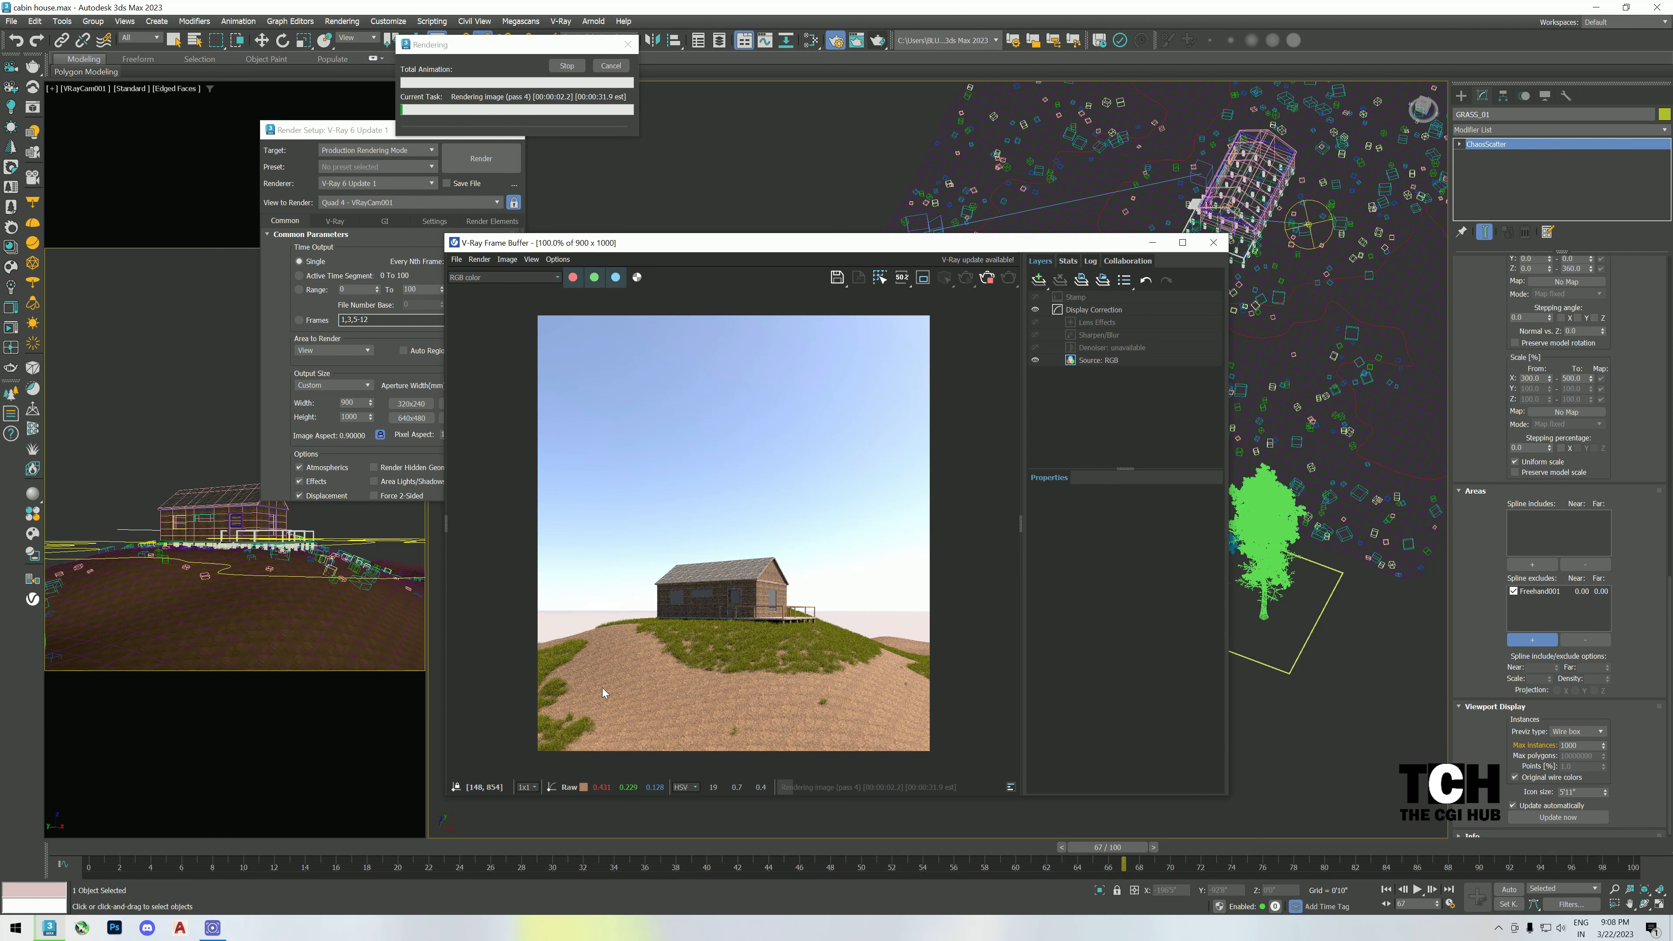
click(986, 279)
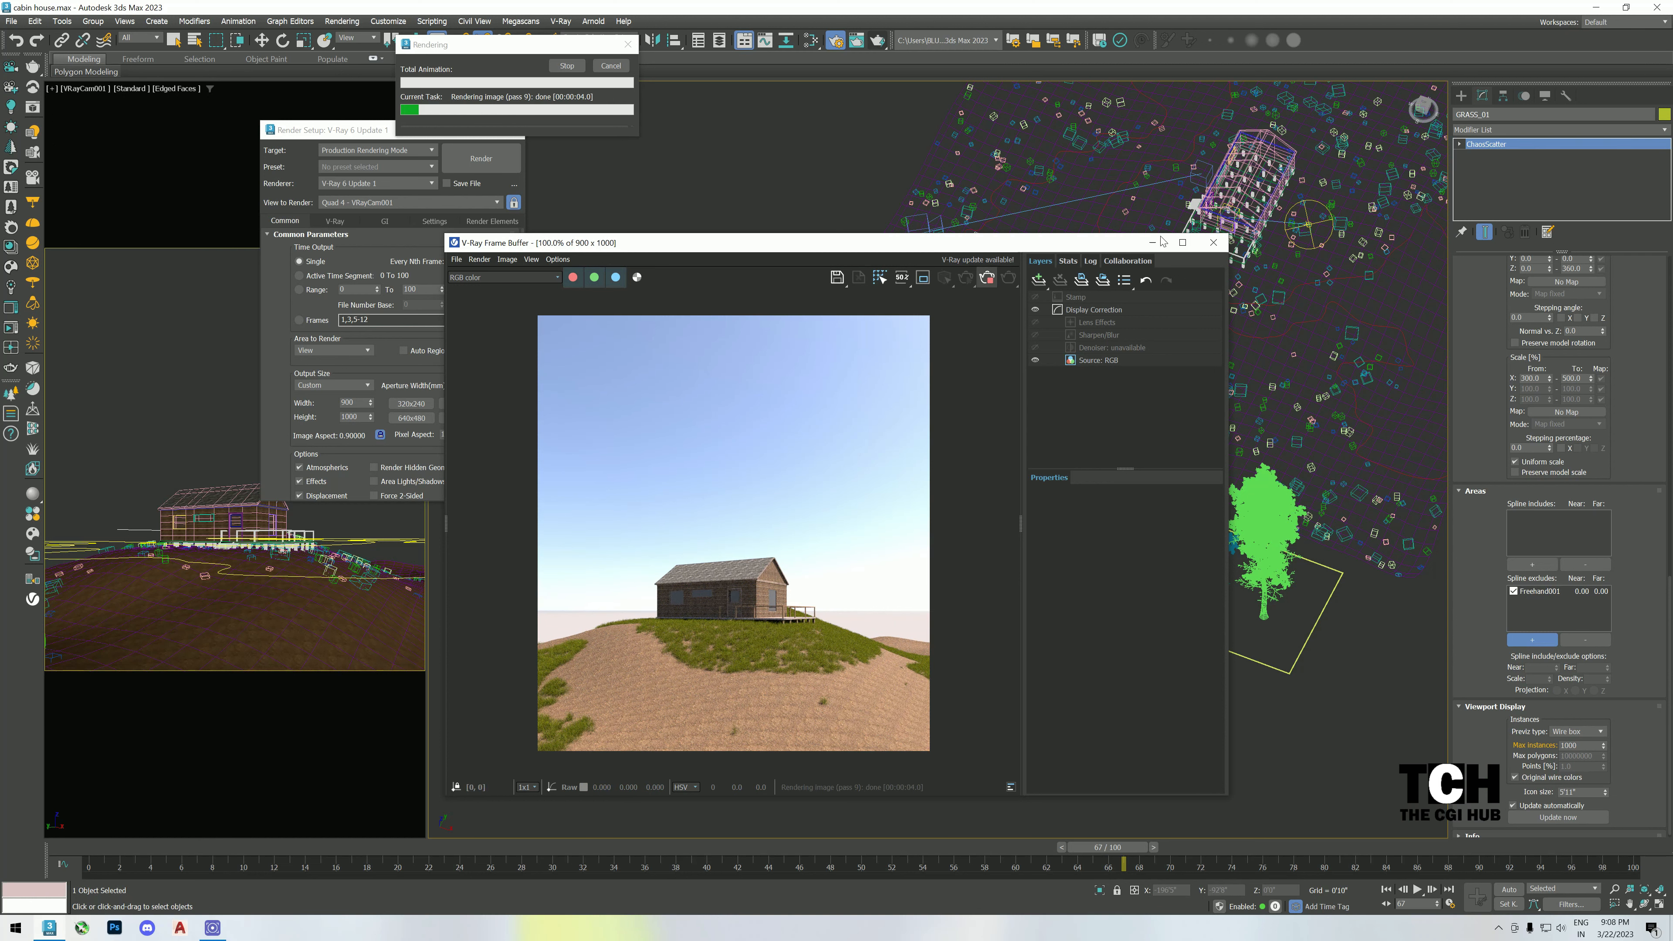
click(1212, 243)
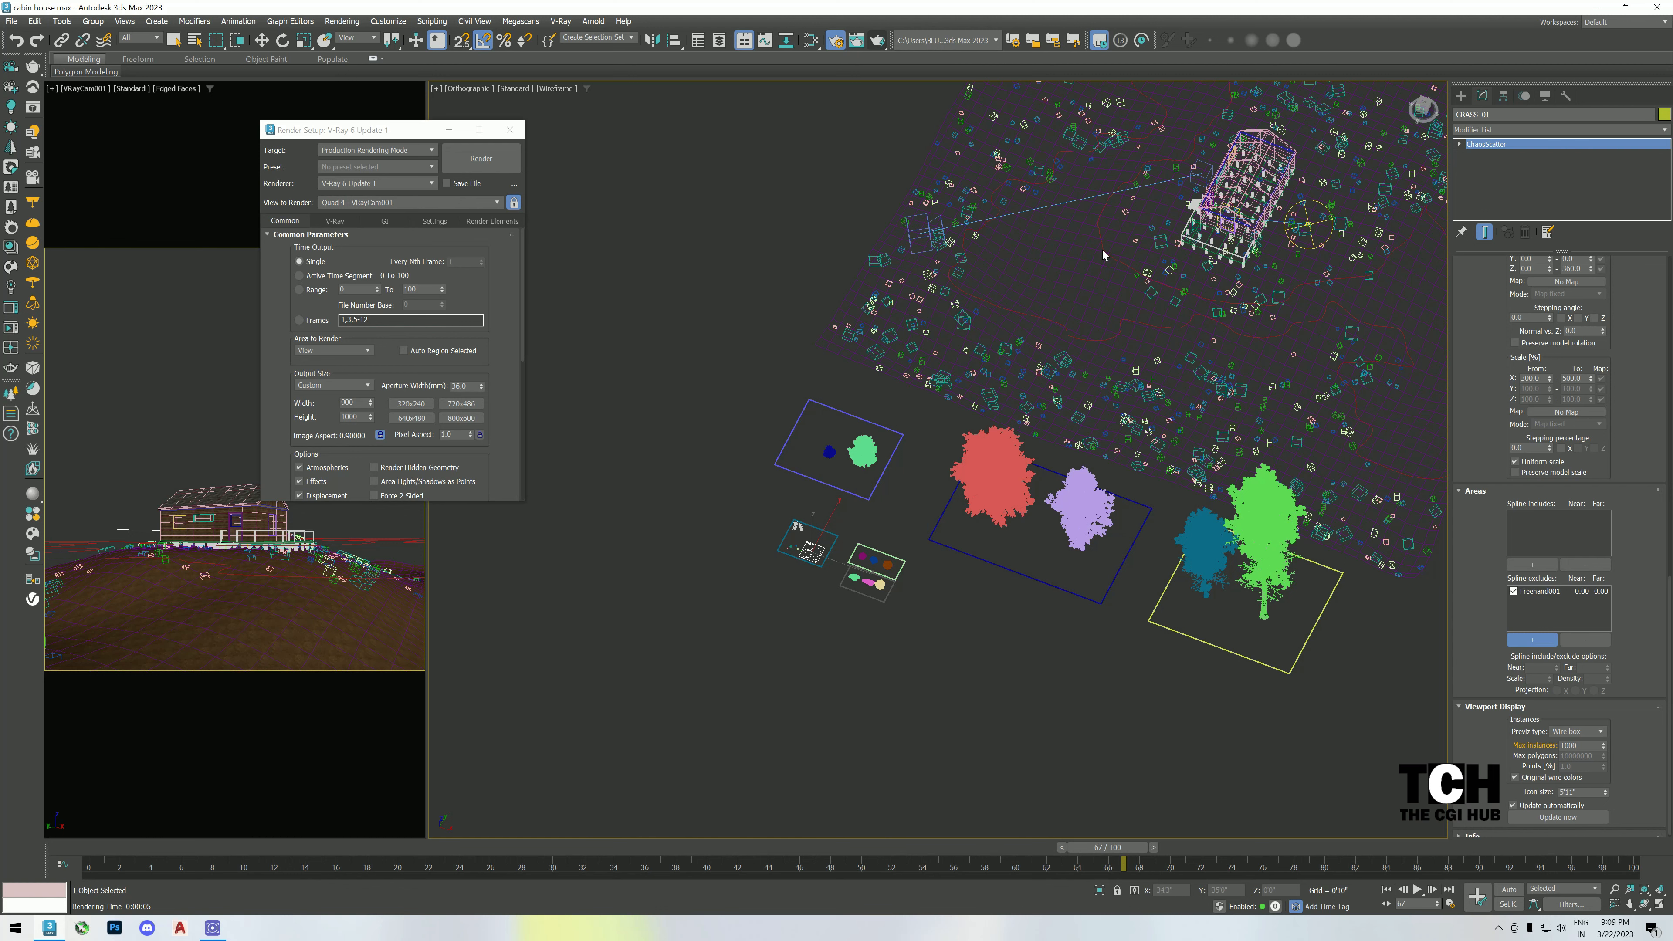
- Try to simplify the freehand spline in the Top view by deleting vertices along its bend beside and below the cabin deck
key(w)
click(783, 278)
click(1104, 254)
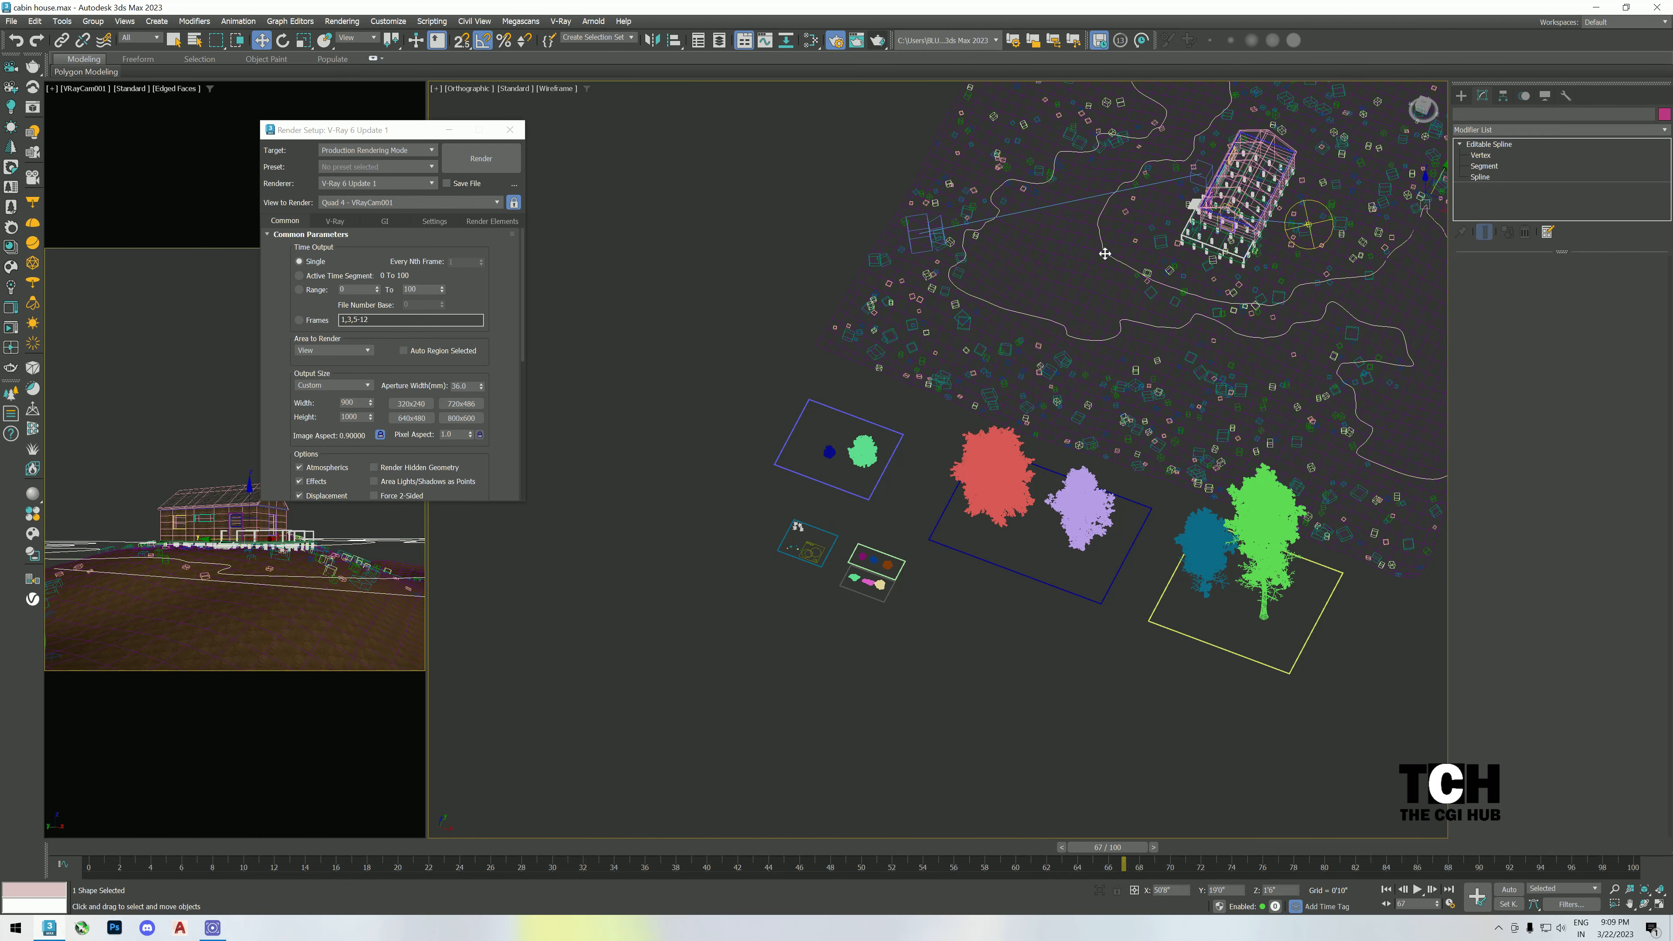
key(1)
key(t)
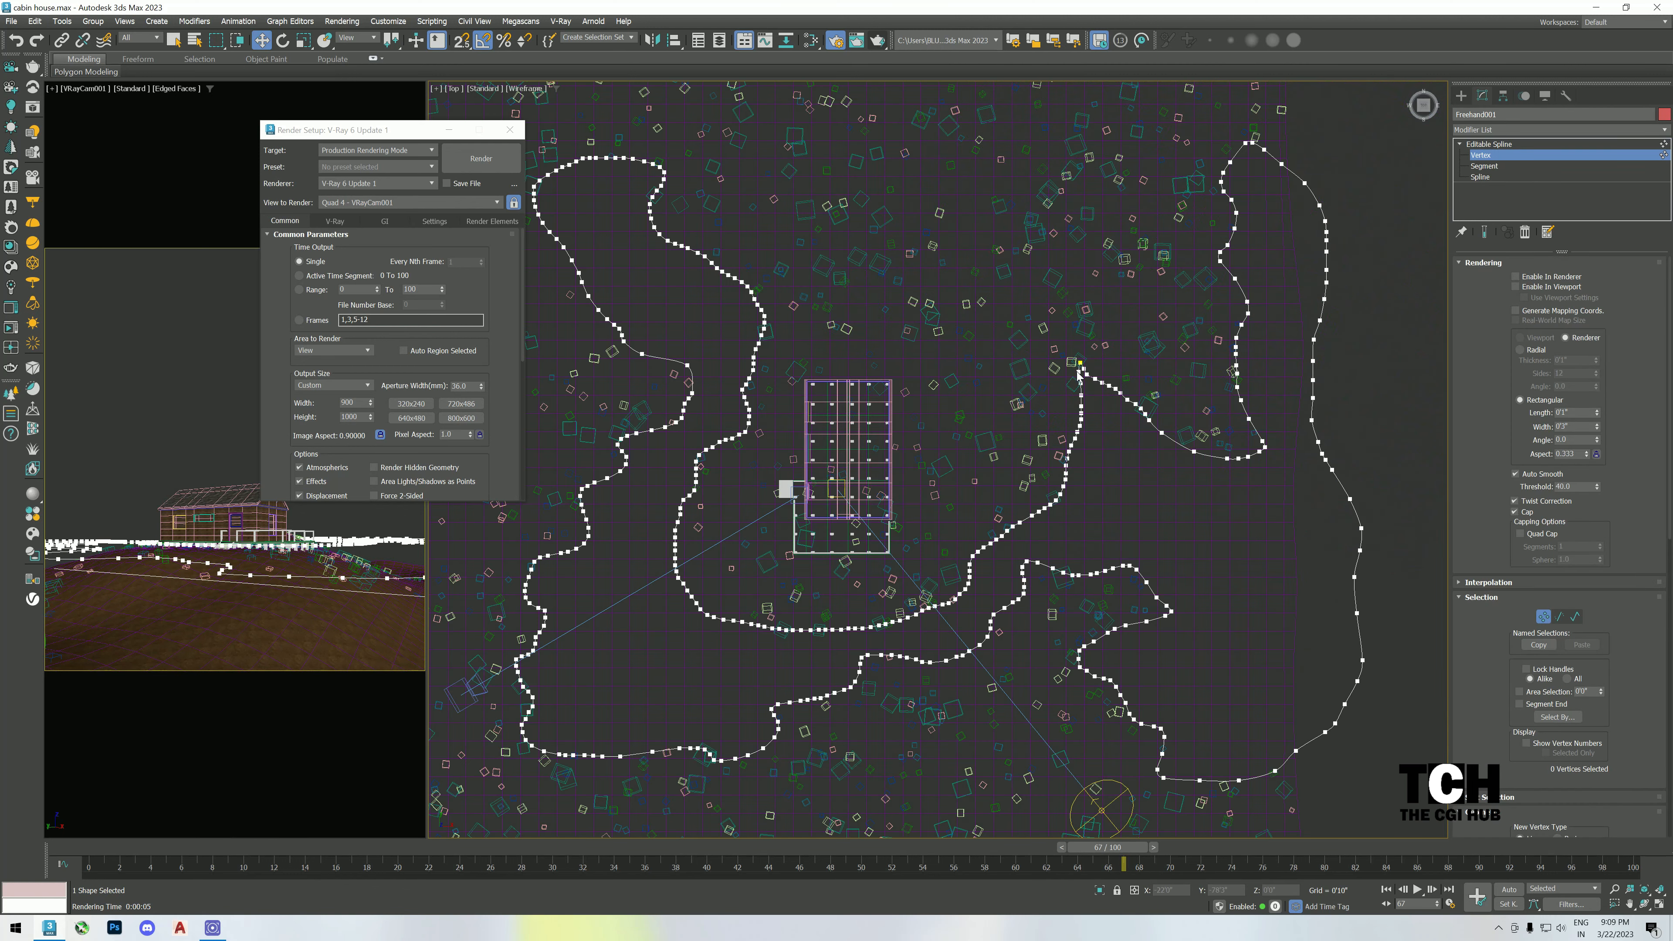
scroll(1076, 370, down, 3)
scroll(932, 369, up, 4)
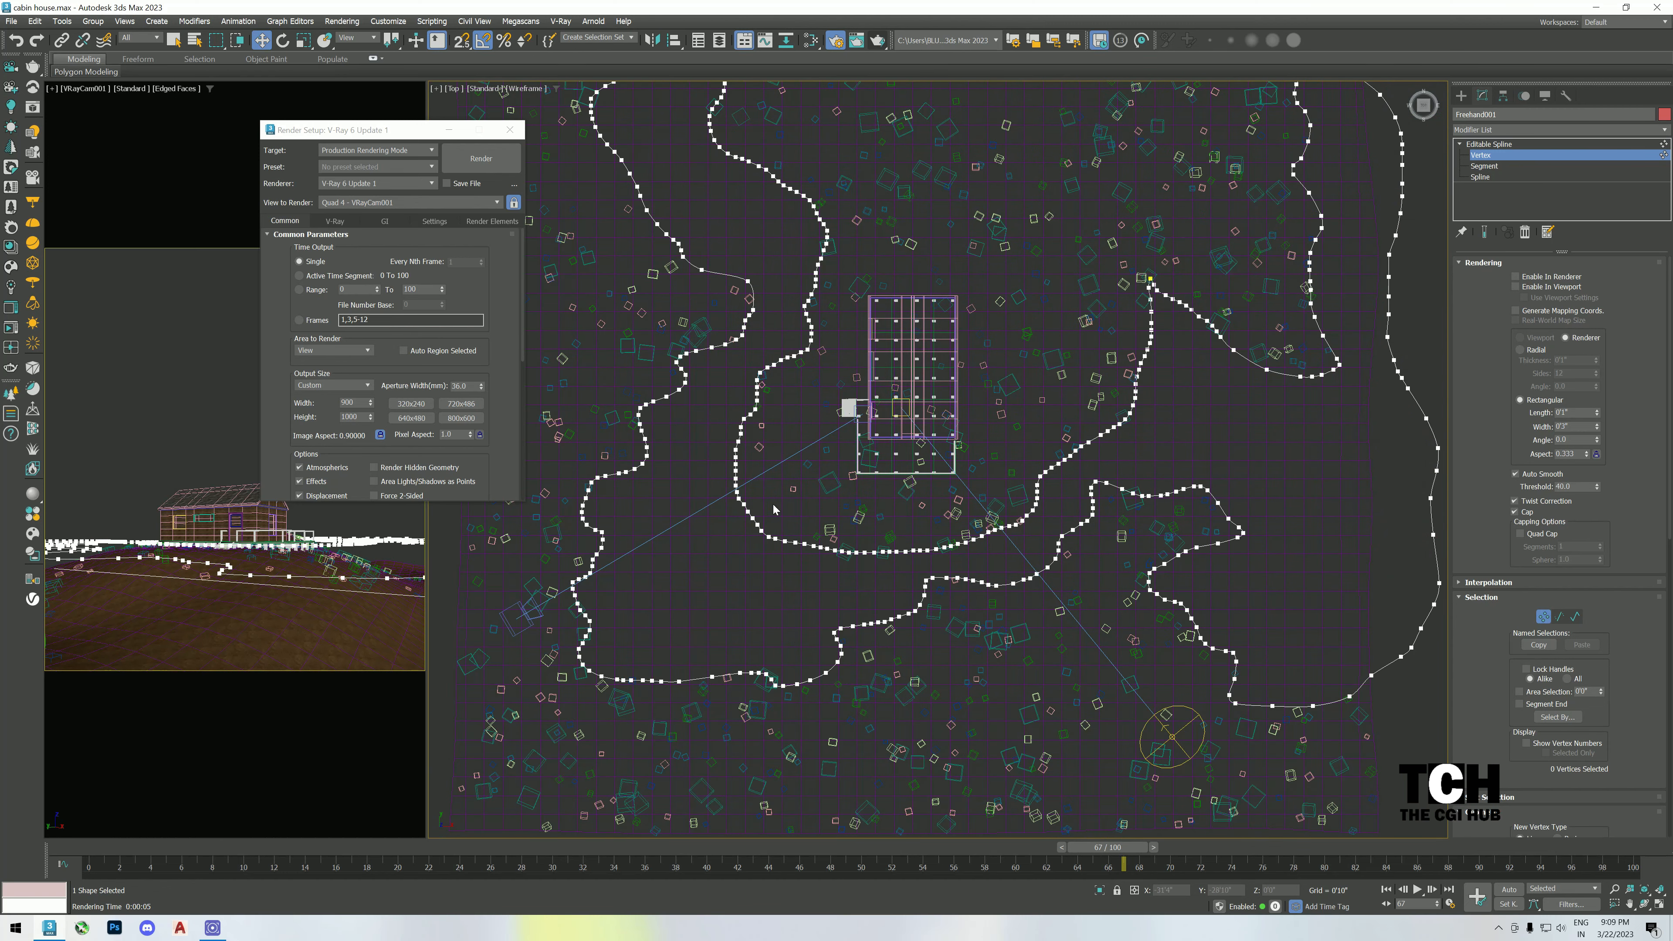
scroll(758, 480, up, 2)
drag(715, 446, 864, 644)
key(Delete)
key(Delete)
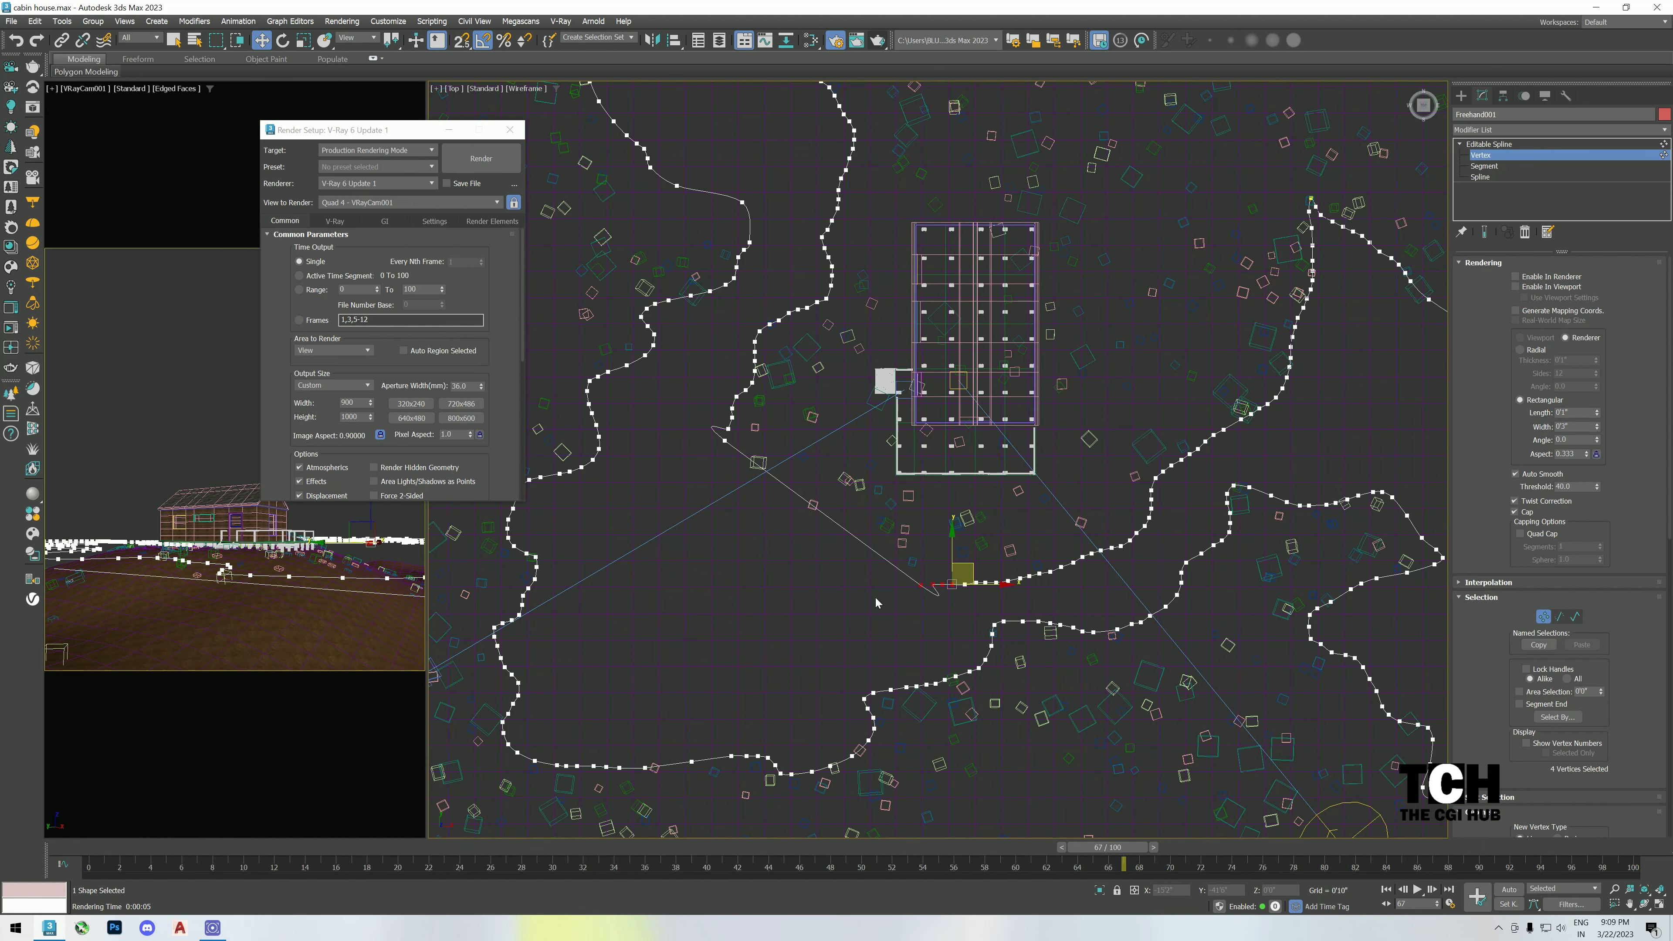
- Undo the vertex deletions on the freehand spline
key(ctrl+z)
key(ctrl+z)
key(ctrl+z)
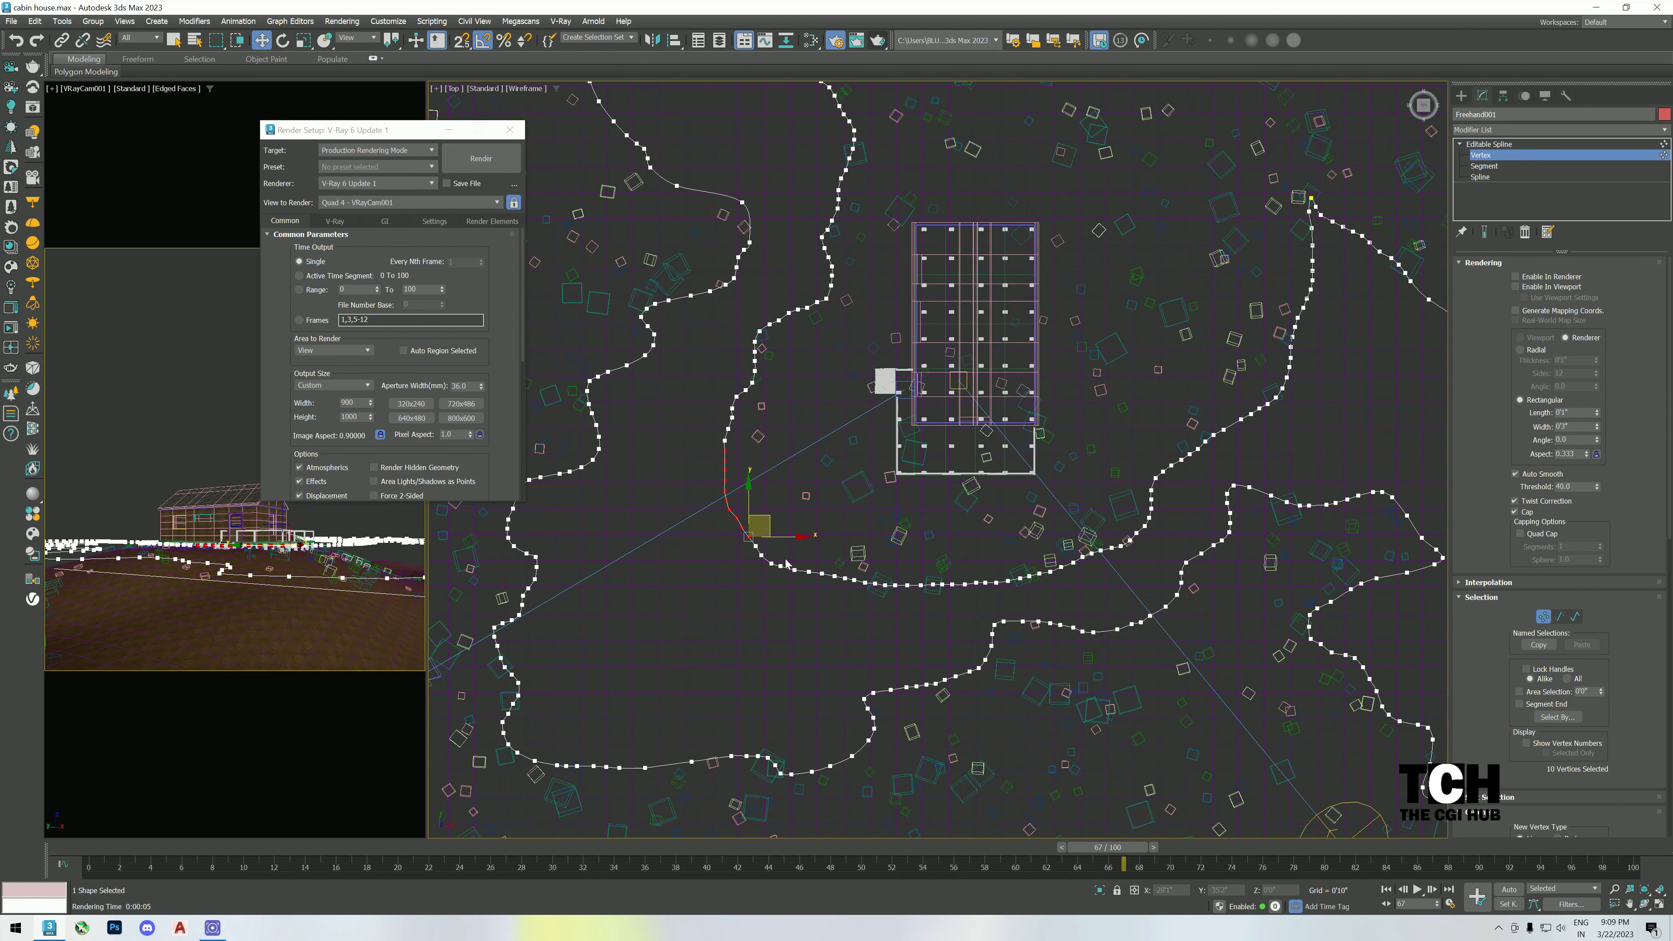
- Delete the whole freehand spline, then undo the deletion to keep it as a drawing reference
click(1489, 144)
key(Delete)
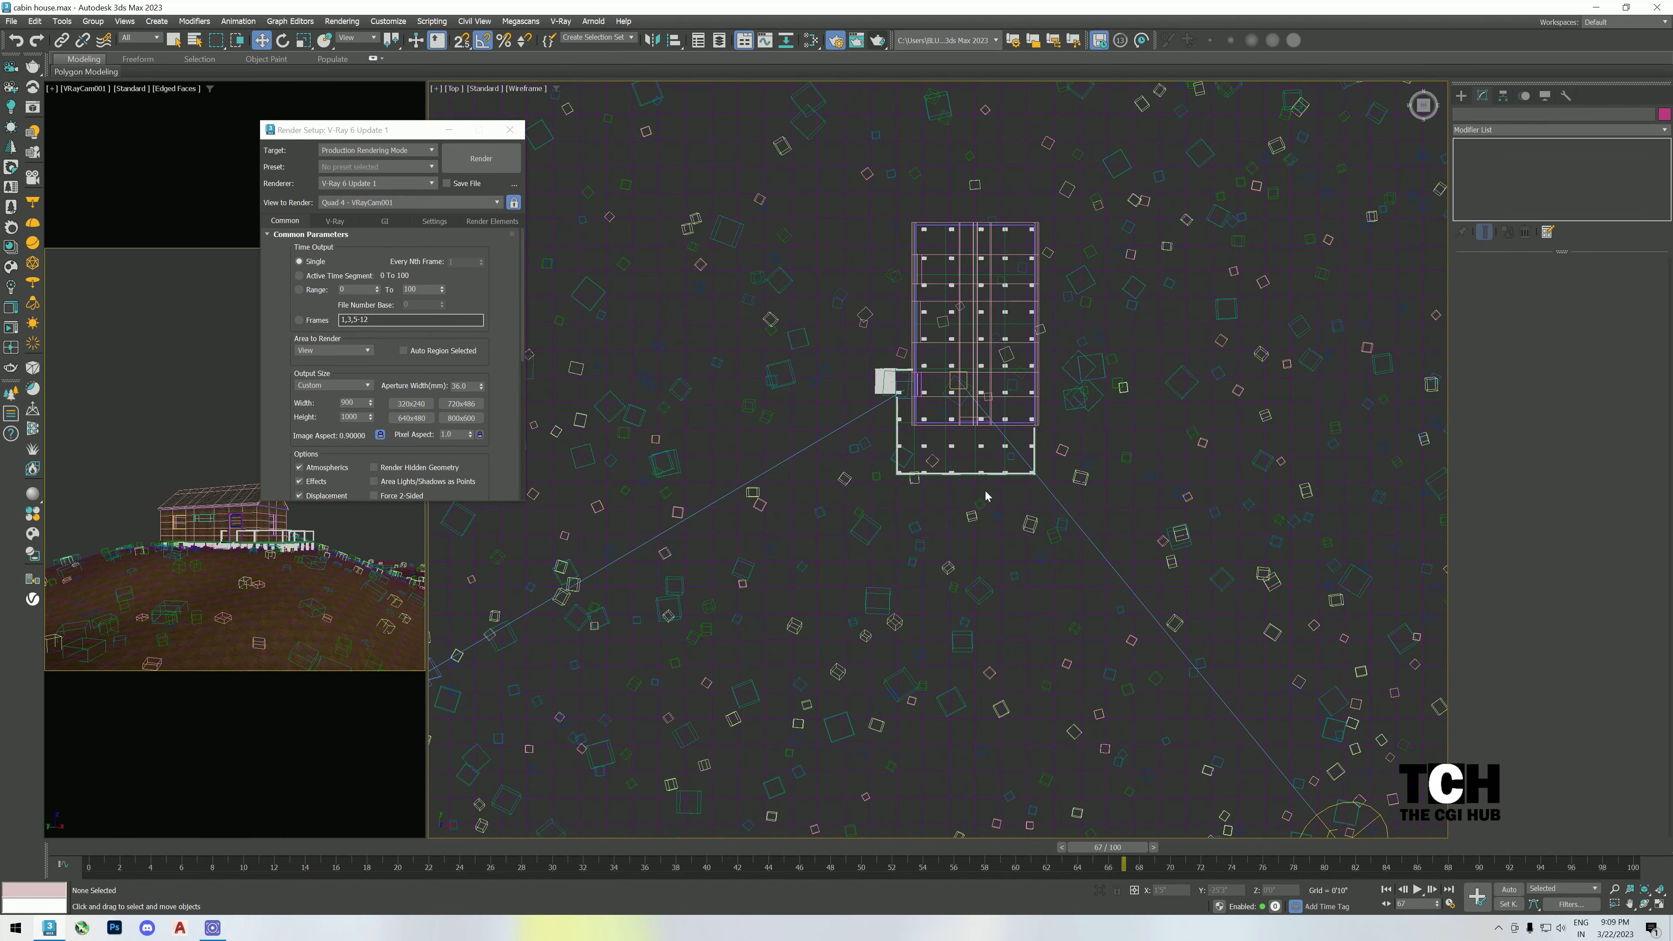
click(1467, 92)
key(ctrl+z)
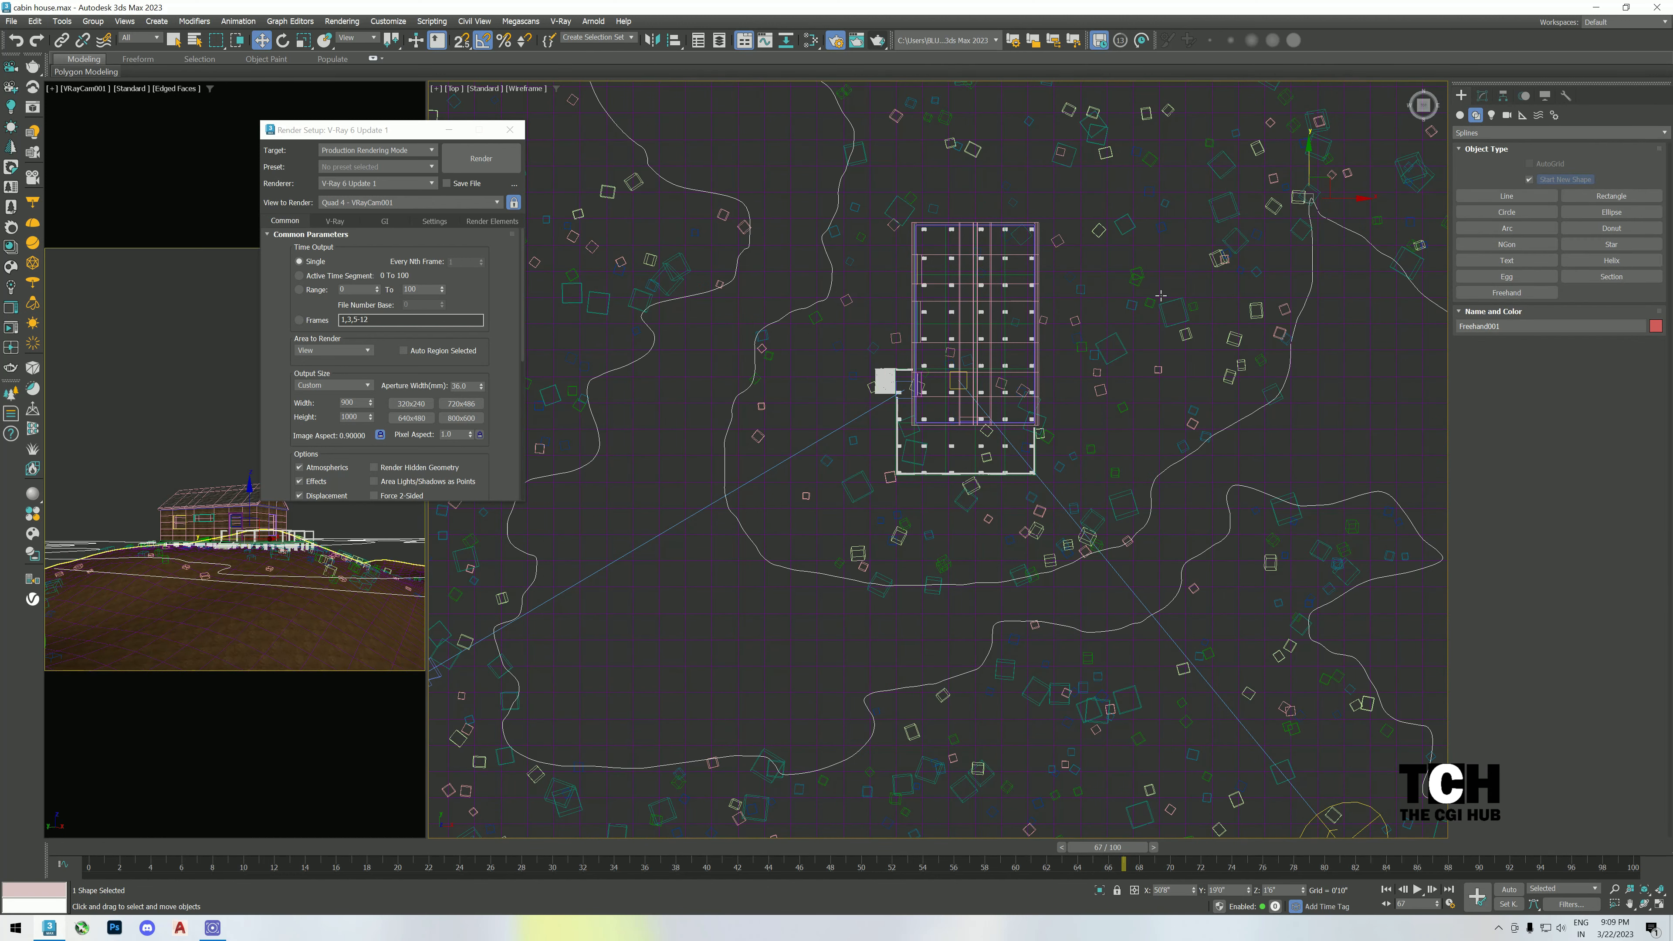
- Start a Line spline below the deck and trace the path's inner edge around to the far end of the cabin's stair side
click(1506, 195)
scroll(856, 514, down, 2)
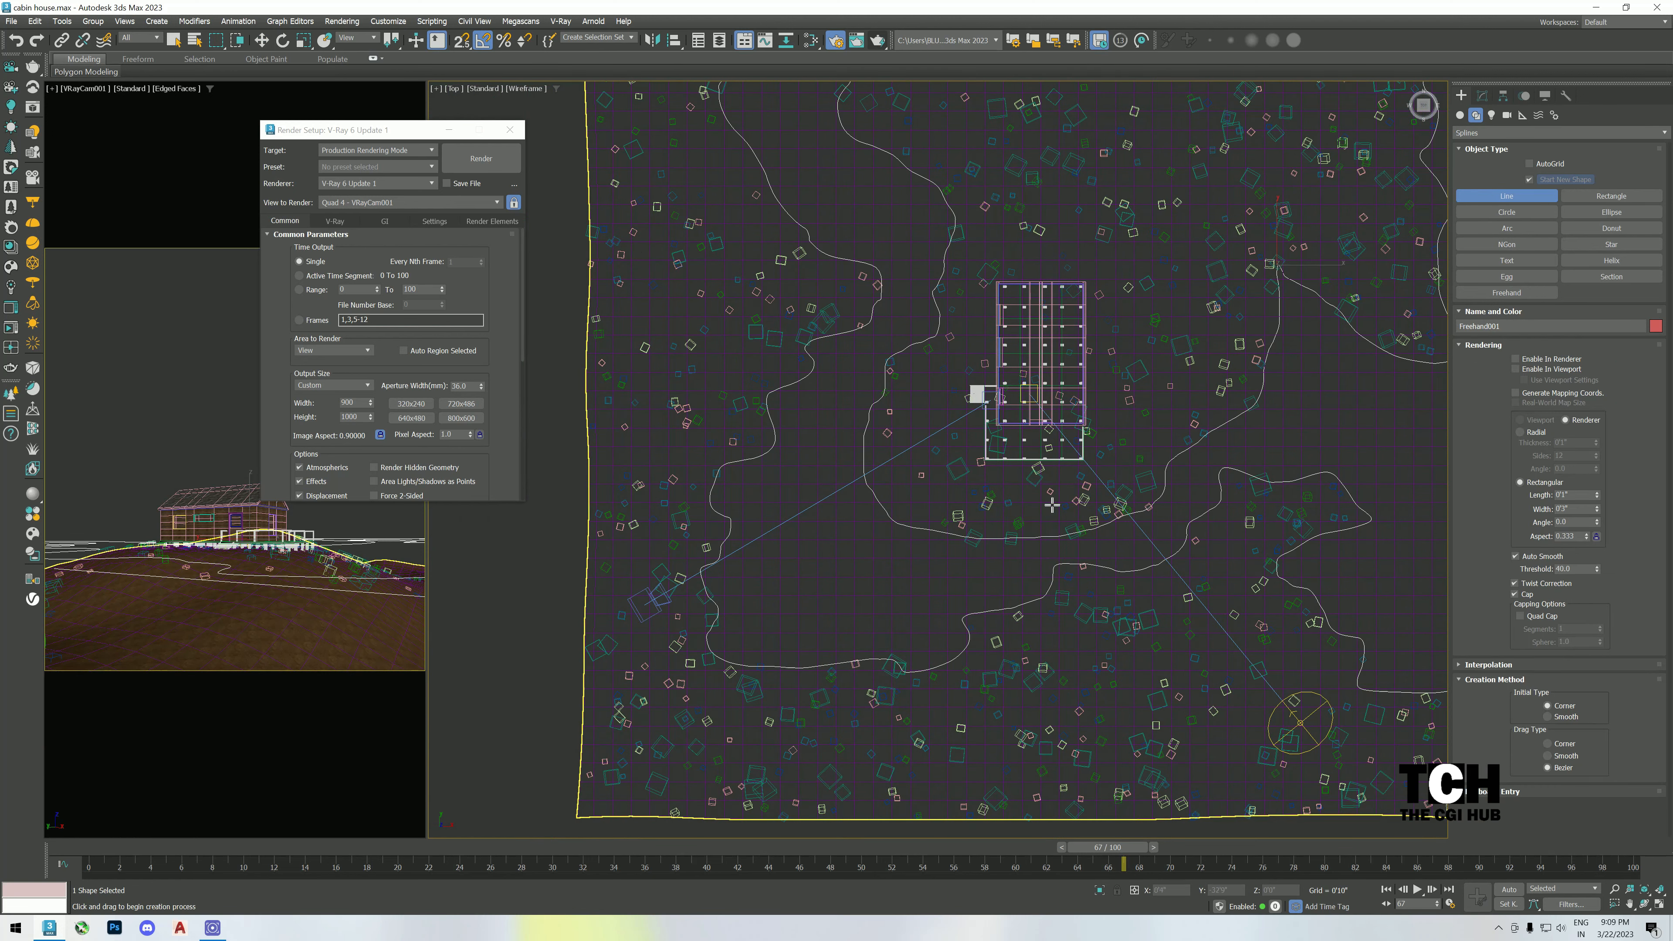
click(983, 543)
click(857, 521)
click(831, 413)
click(890, 361)
click(928, 320)
click(936, 281)
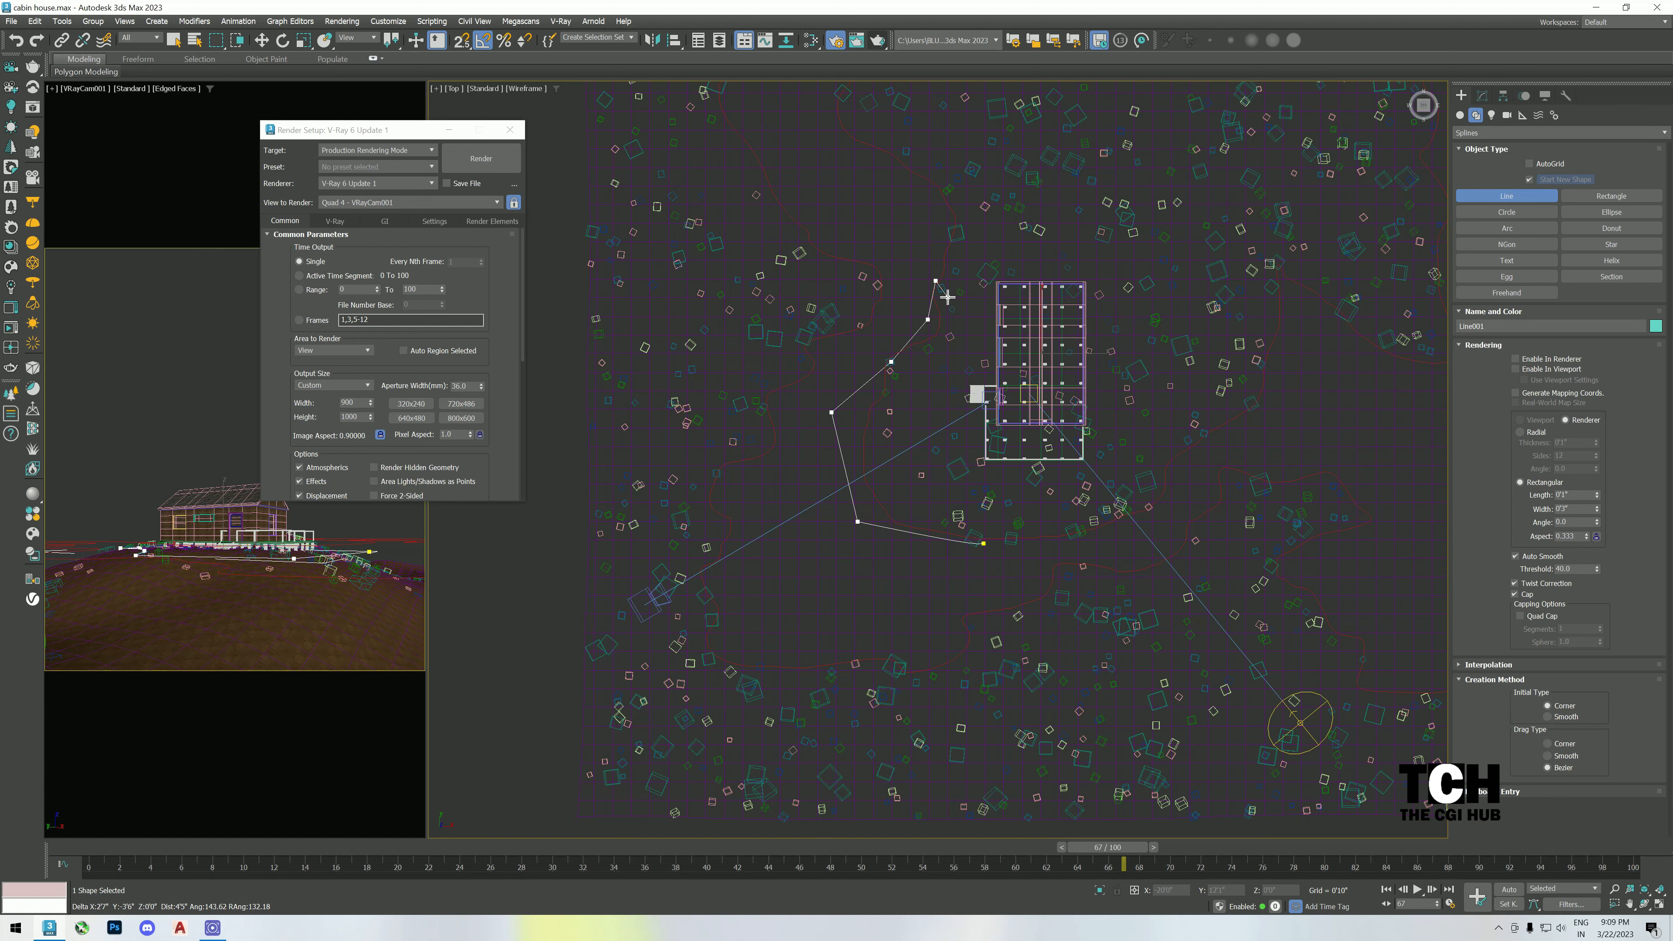
scroll(955, 296, up, 4)
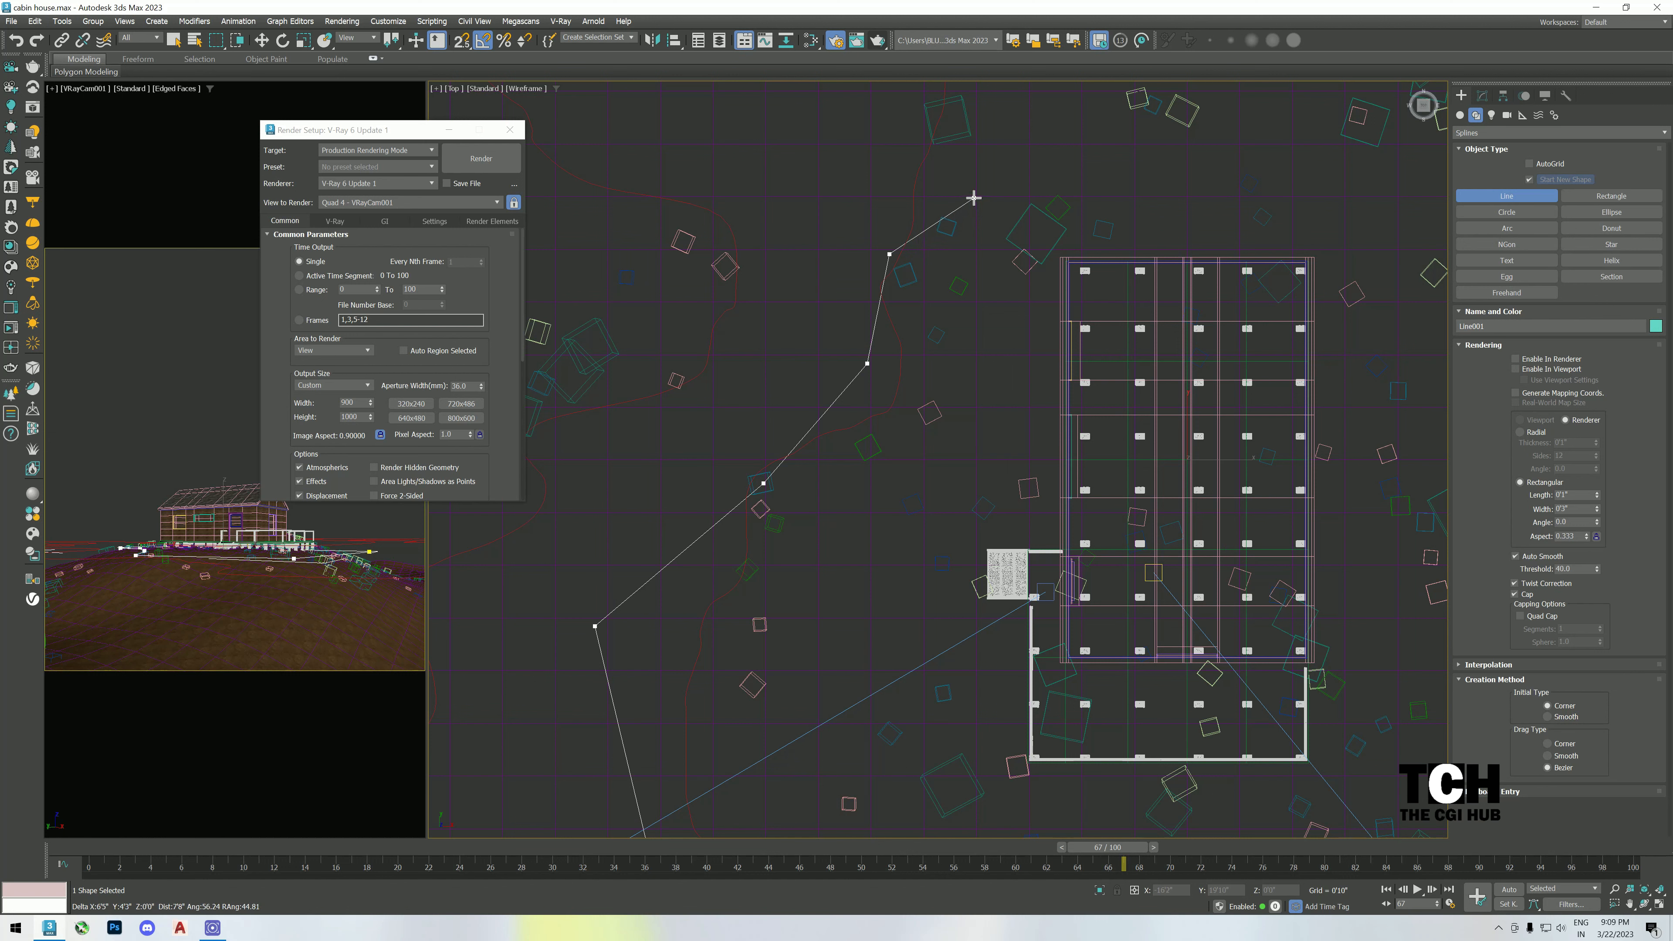
- Continue the line back alongside the cabin and loop it around the entrance stairs
click(961, 336)
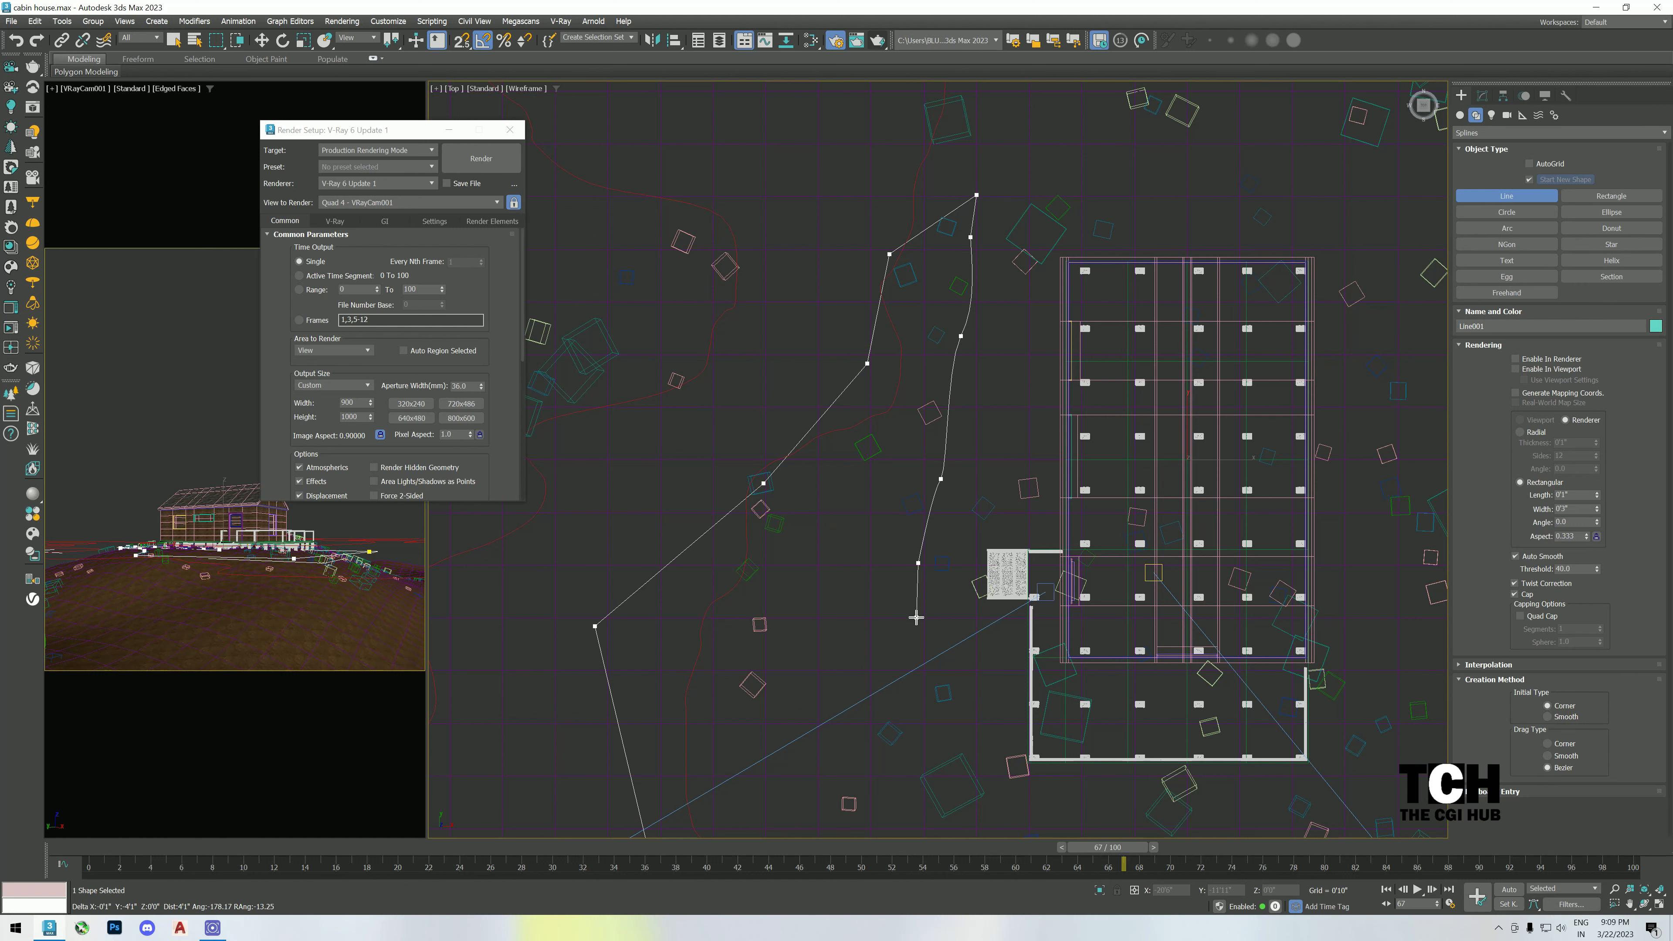
middle_drag(916, 617, 914, 486)
click(944, 496)
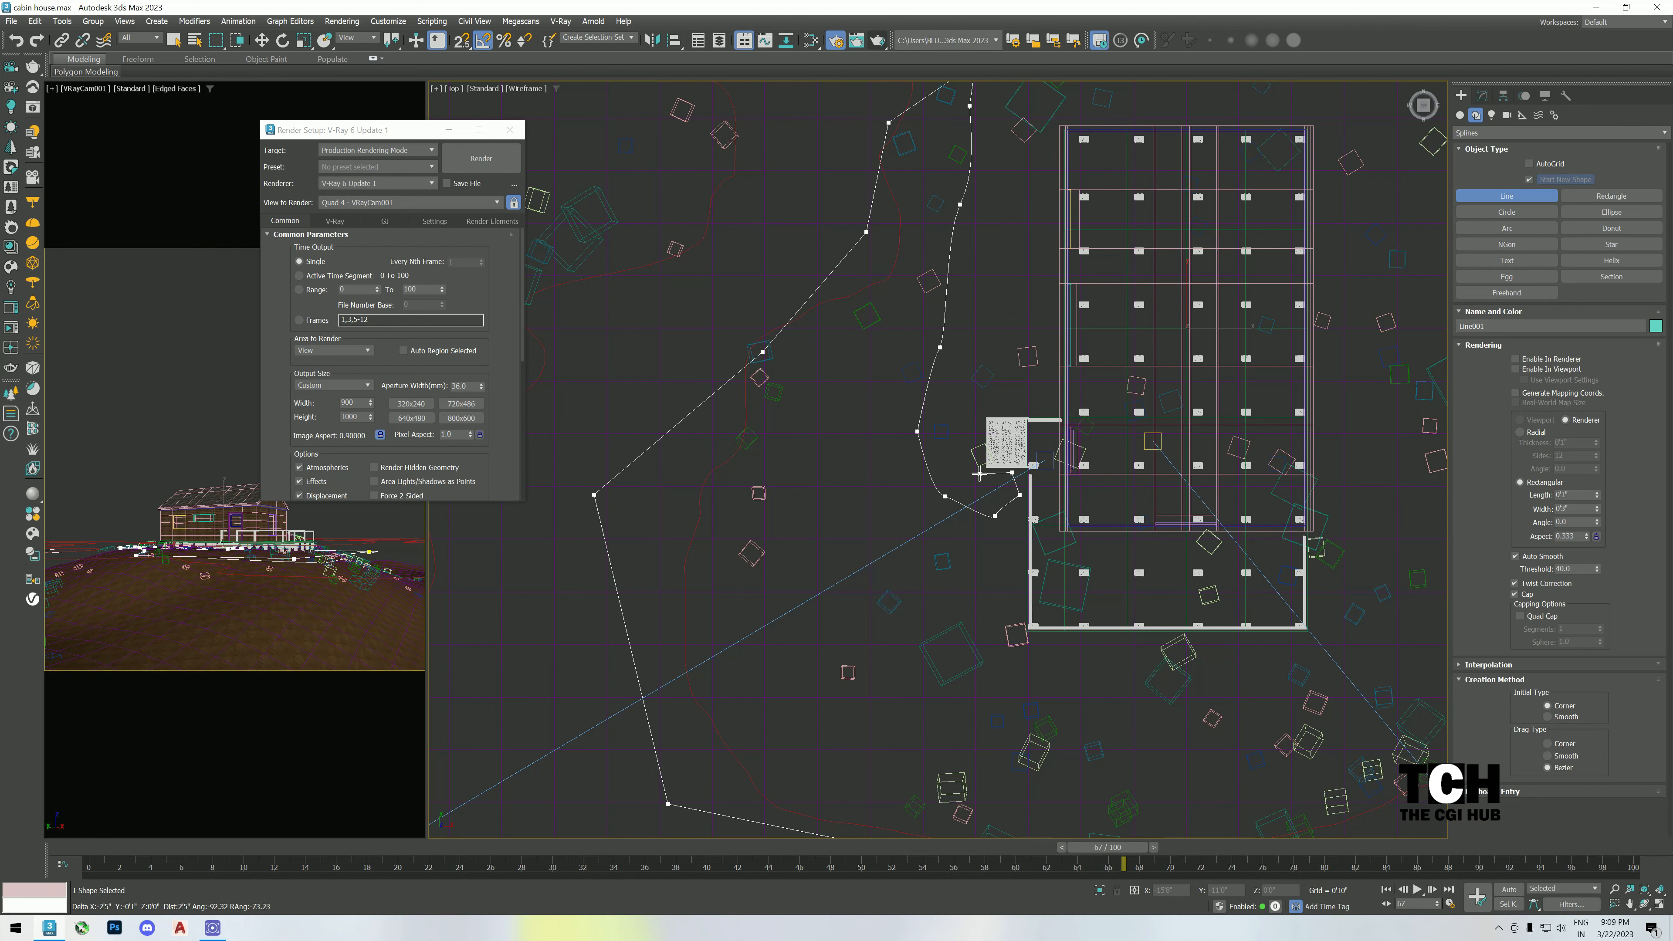
scroll(988, 472, up, 5)
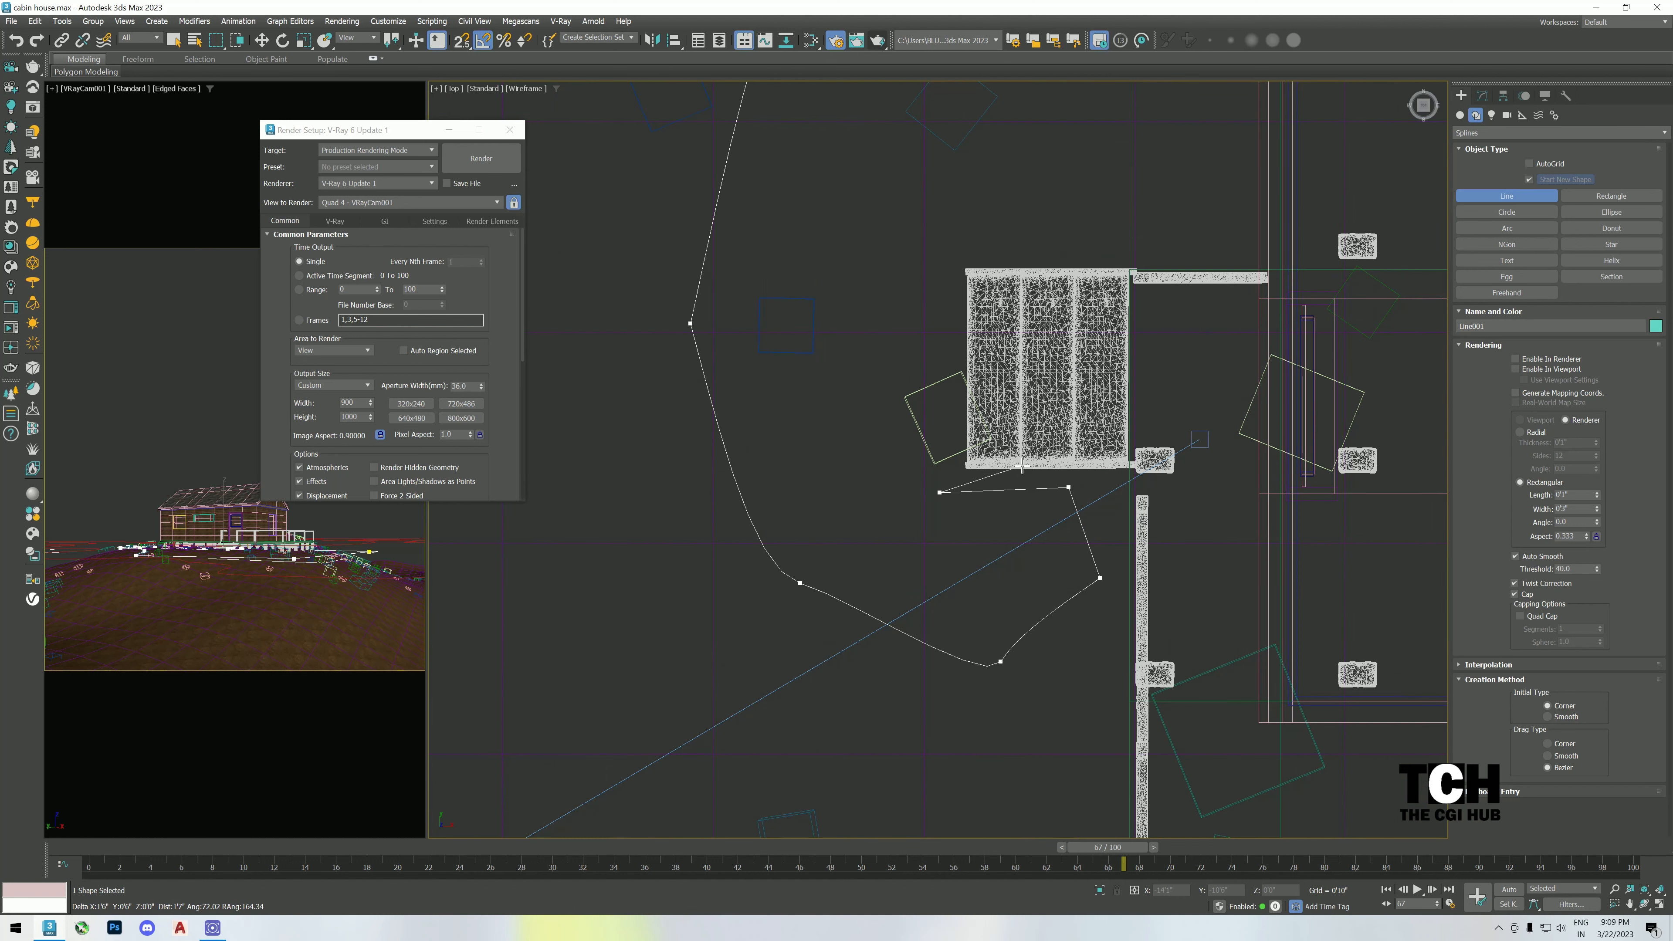
click(1022, 267)
drag(1017, 230, 1056, 246)
click(1082, 260)
drag(1188, 252, 1208, 251)
middle_drag(1213, 232, 1101, 547)
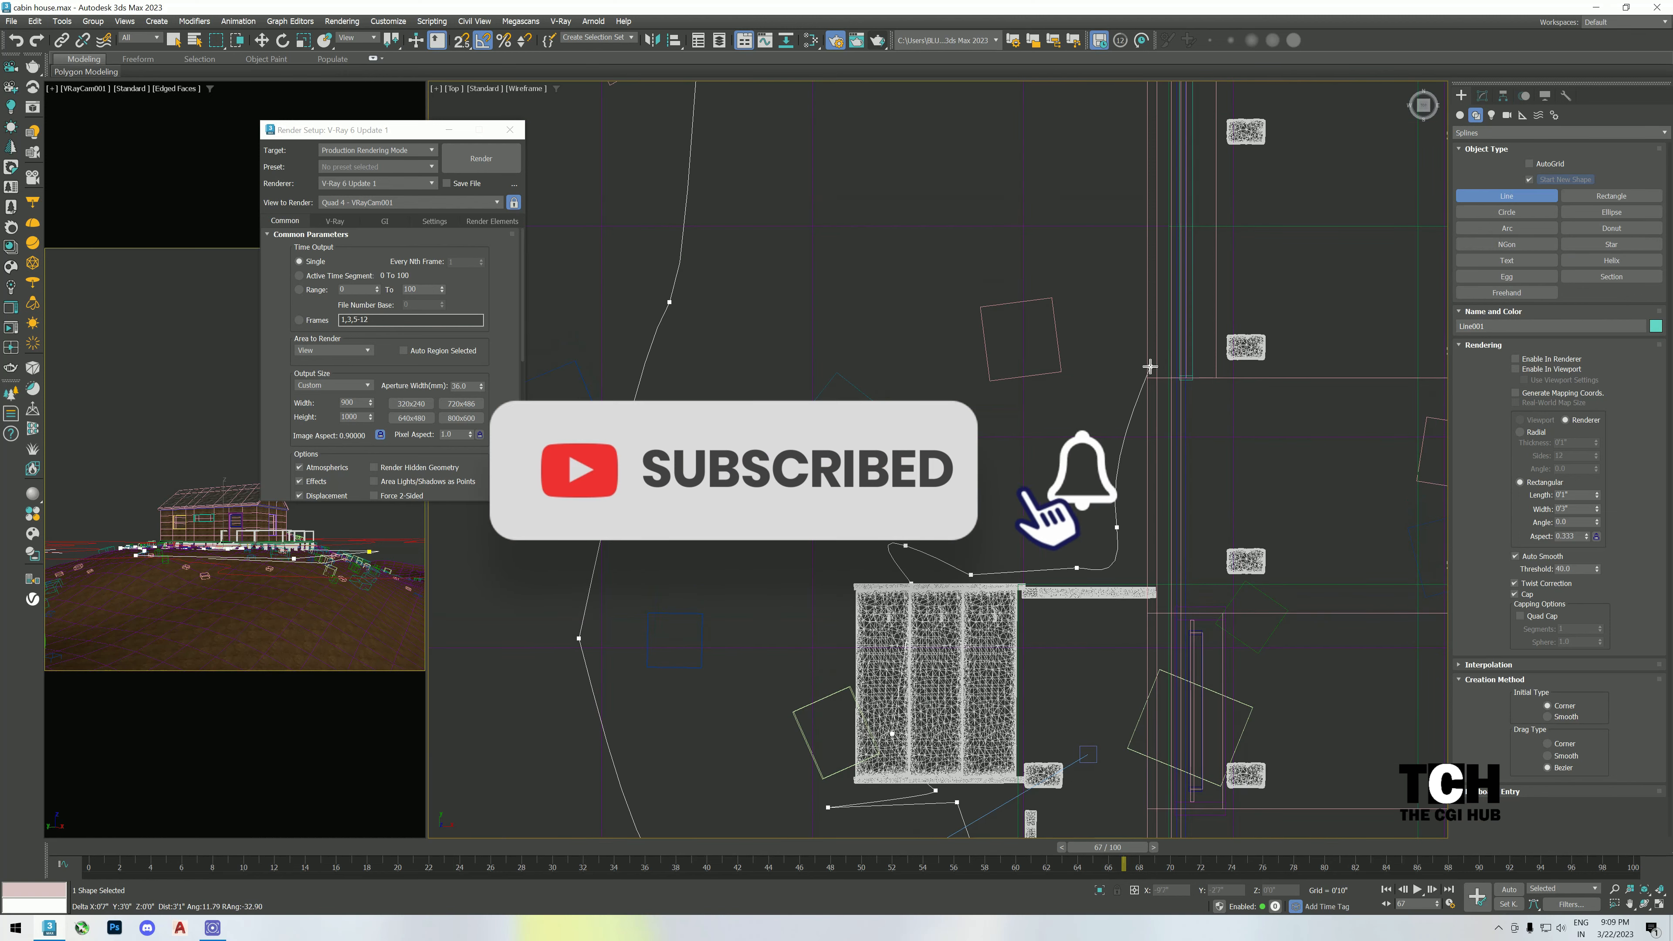
- Continue the line from the stairs up along the cabin wall and curve it over to the path's outer side
scroll(997, 548, down, 5)
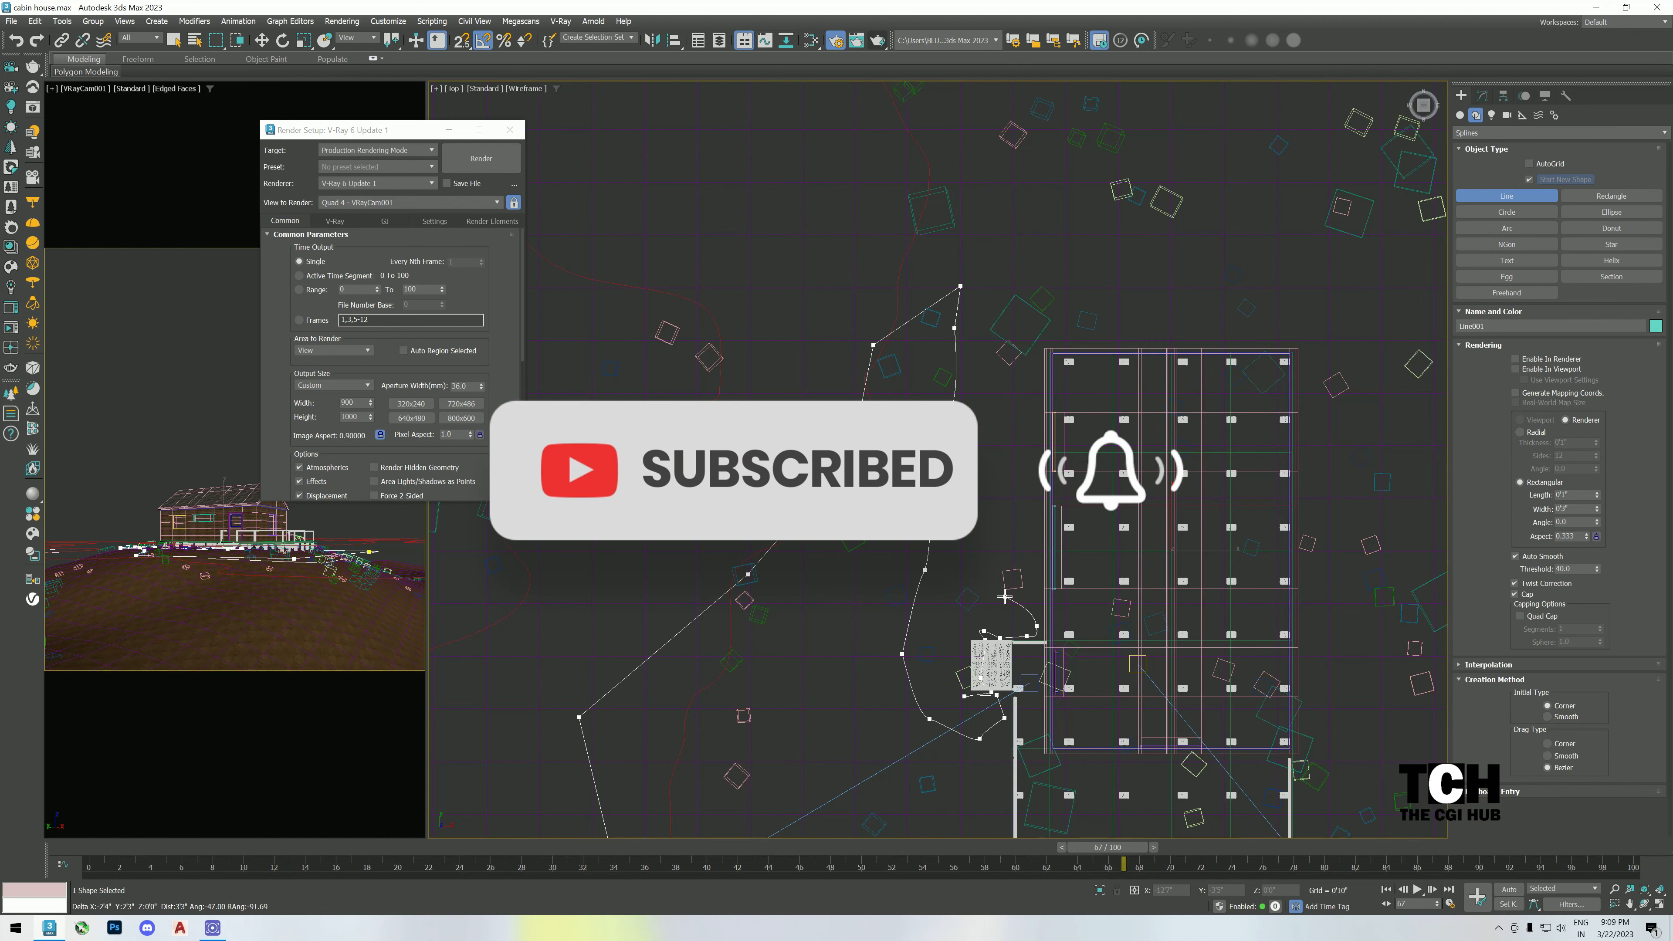
scroll(1002, 586, up, 1)
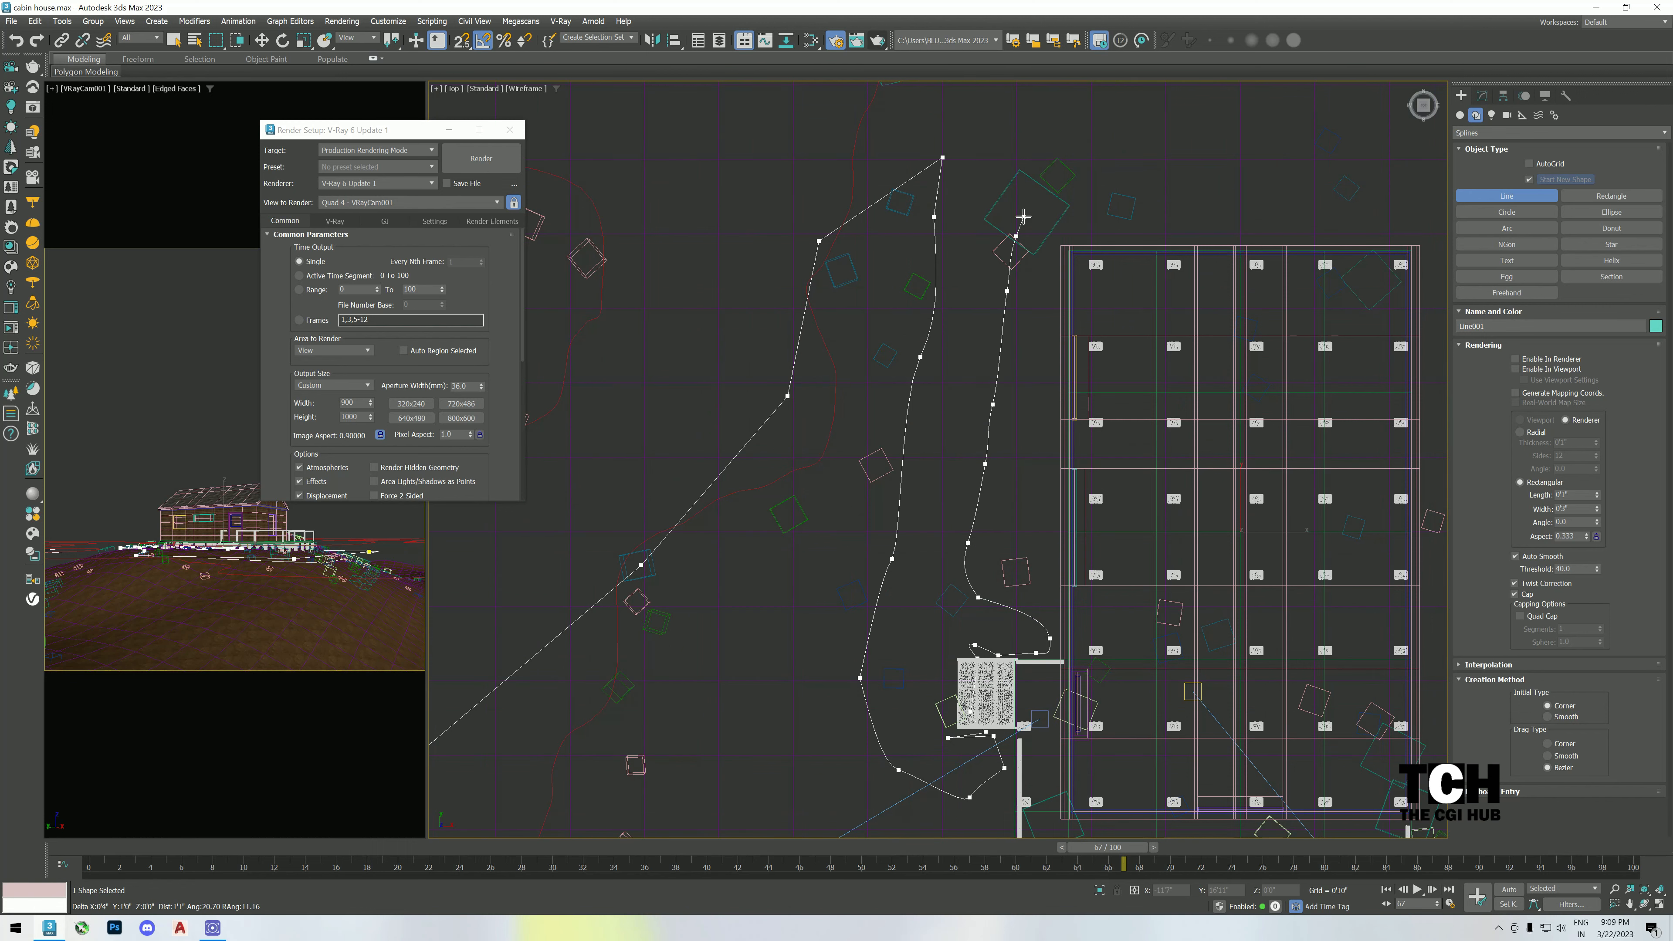
scroll(1026, 369, down, 2)
middle_drag(1027, 316, 1030, 340)
click(1029, 252)
click(1005, 211)
click(939, 222)
click(880, 255)
click(822, 254)
click(809, 392)
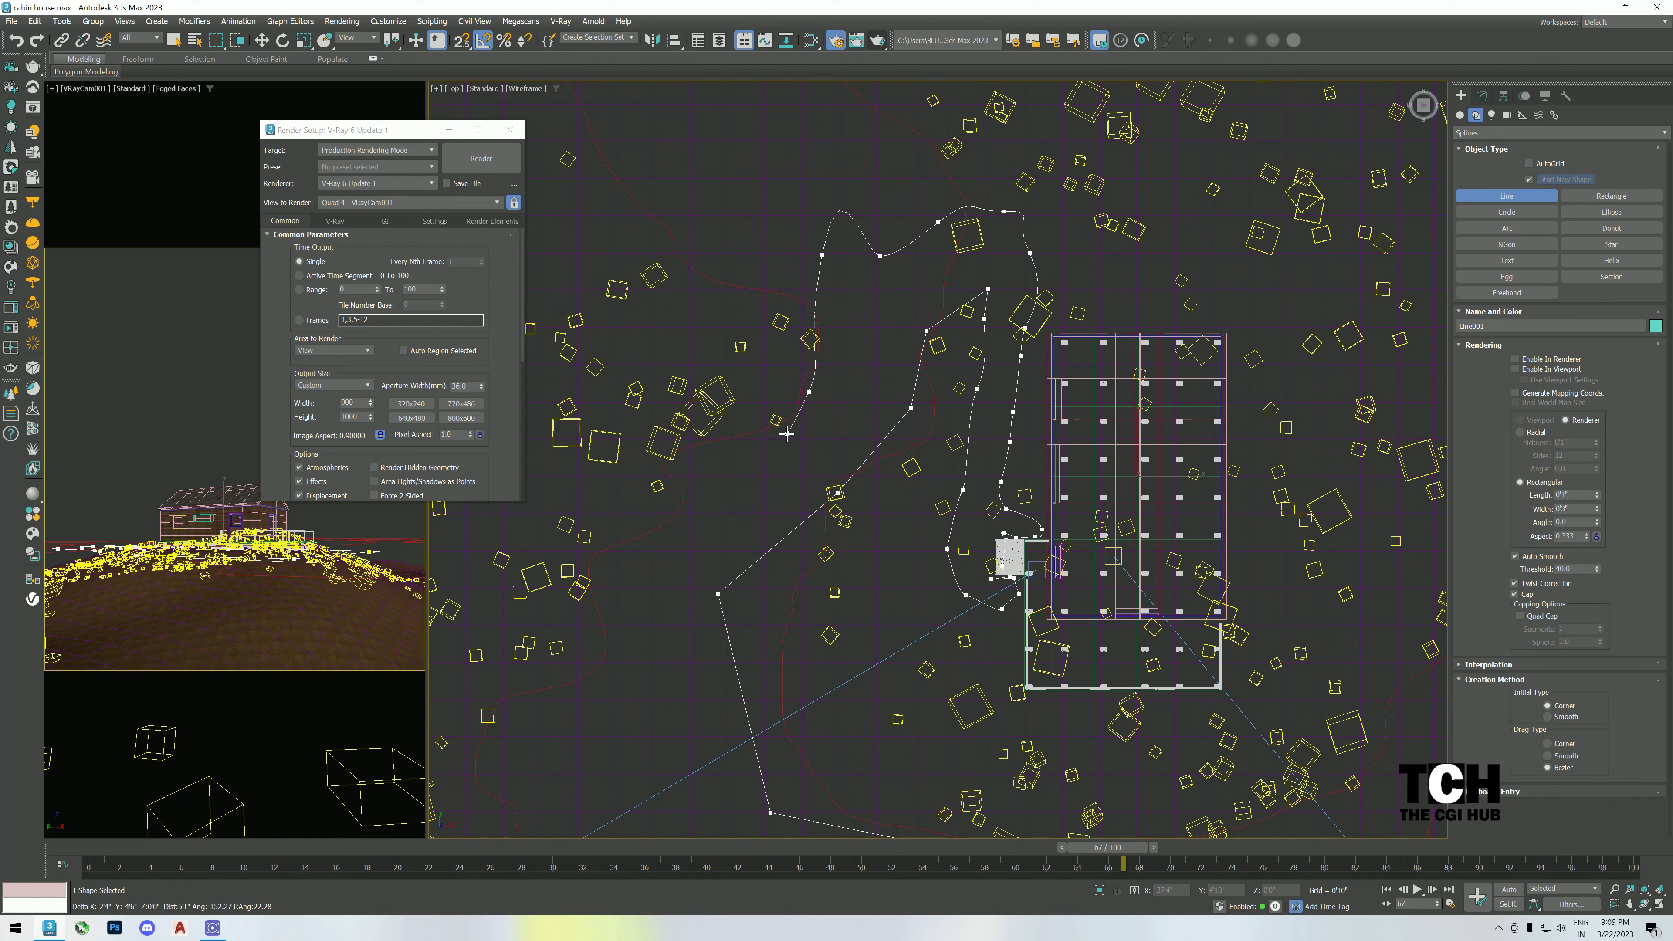
- Trace the path's outer edge with curved points down the slope on the stair side of the cabin
click(781, 440)
click(732, 493)
click(655, 524)
click(647, 599)
middle_drag(647, 599, 847, 306)
click(738, 409)
click(787, 447)
click(844, 485)
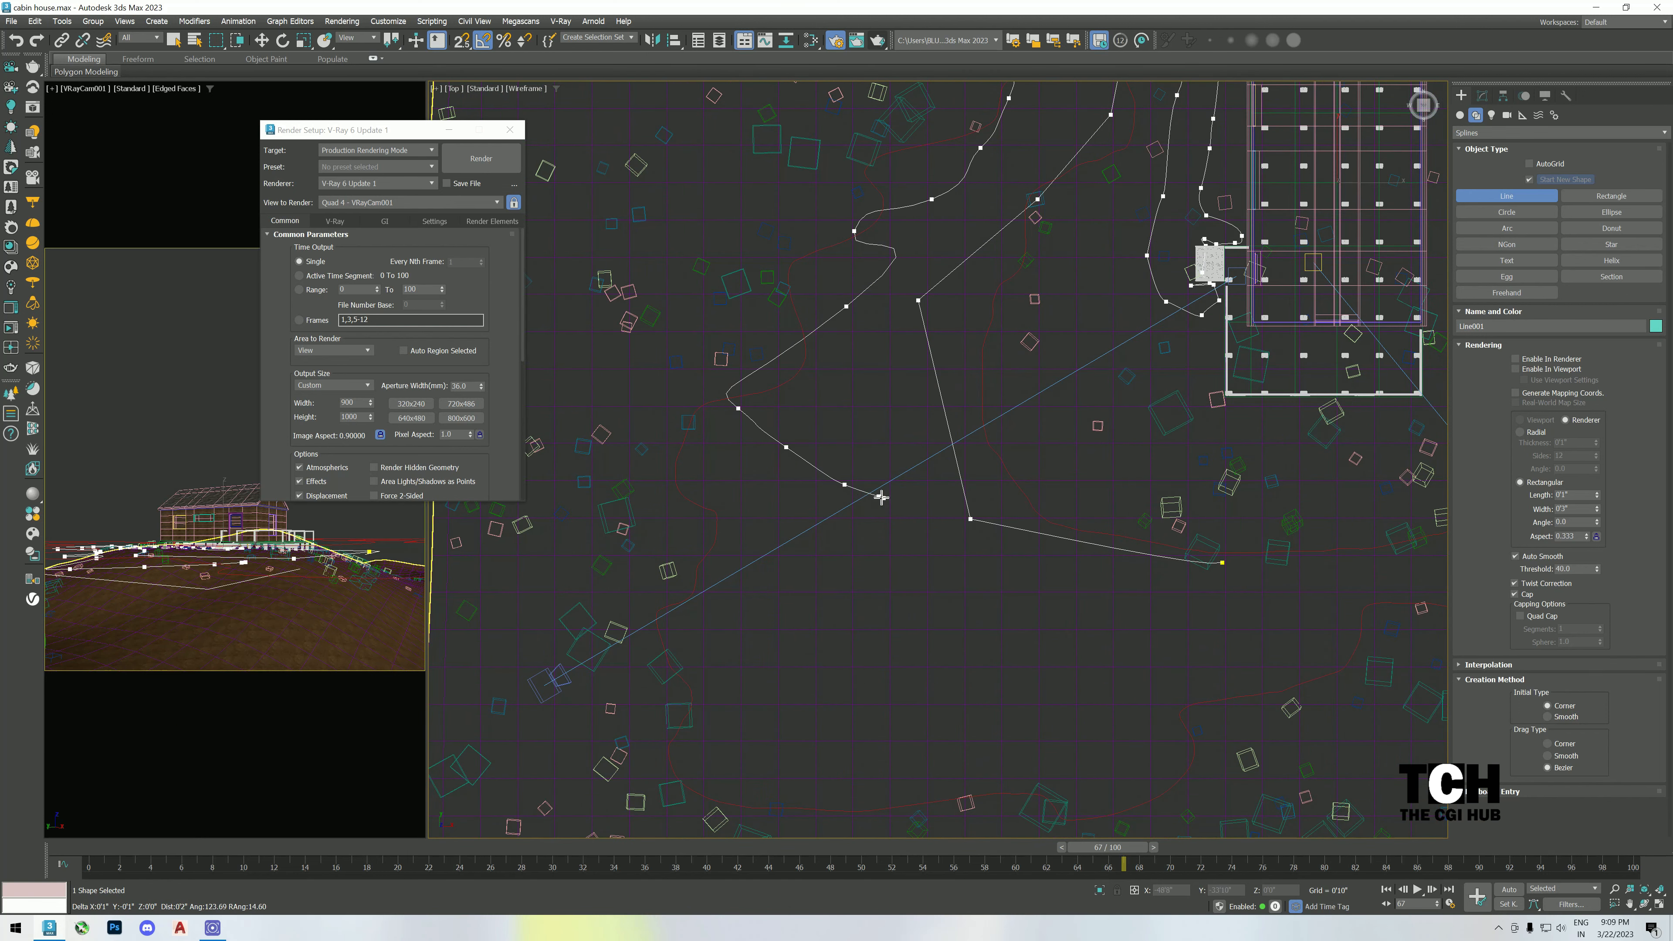
- Trace the wavy outer edge of the path across the hill in front of the deck
click(880, 496)
click(889, 620)
click(935, 648)
click(913, 690)
click(1072, 671)
click(1165, 753)
middle_drag(1282, 689, 977, 520)
drag(995, 487, 1052, 475)
mouse_move(1183, 499)
mouse_down()
mouse_move(1238, 504)
mouse_move(1362, 459)
mouse_up()
drag(1388, 384, 1372, 345)
- Turn the line around at the far end, trace the inner edge back to the starting point and close the spline
scroll(1348, 353, down, 2)
middle_drag(1349, 354, 1126, 423)
scroll(1127, 423, up, 2)
drag(1216, 328, 1244, 271)
click(1141, 193)
click(1122, 290)
click(1041, 359)
click(940, 398)
click(952, 459)
click(808, 464)
click(746, 469)
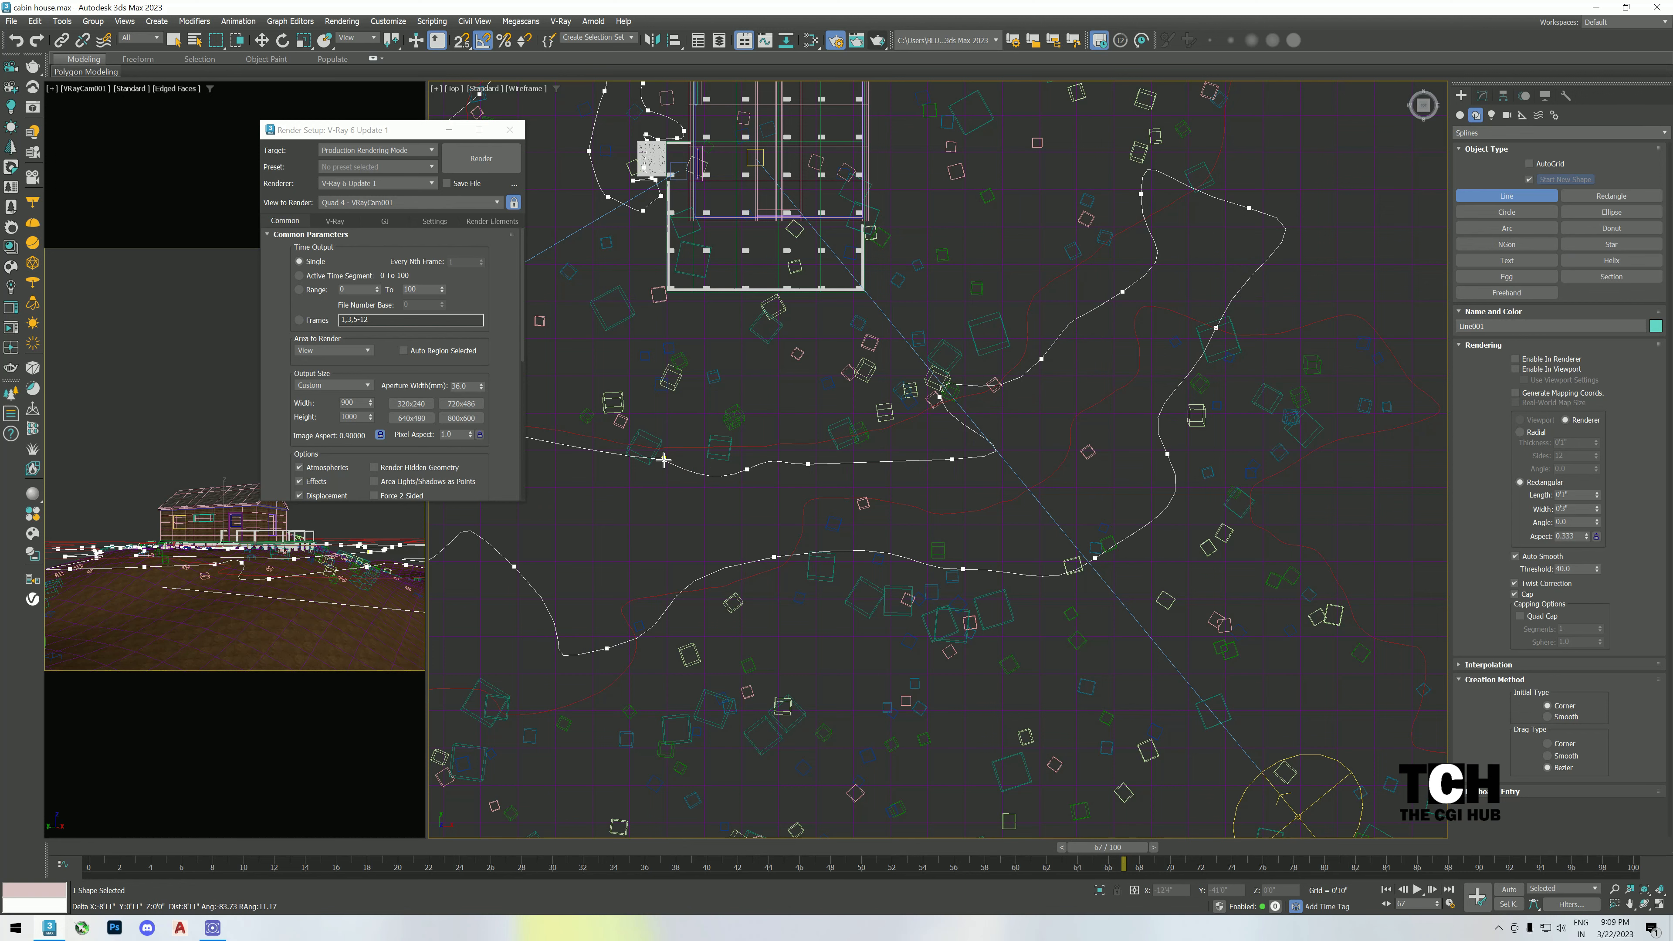
click(664, 459)
click(793, 478)
right_click(741, 402)
- Delete the stray line vertices just below and above the entrance stairs
scroll(729, 385, up, 2)
middle_drag(729, 385, 1012, 620)
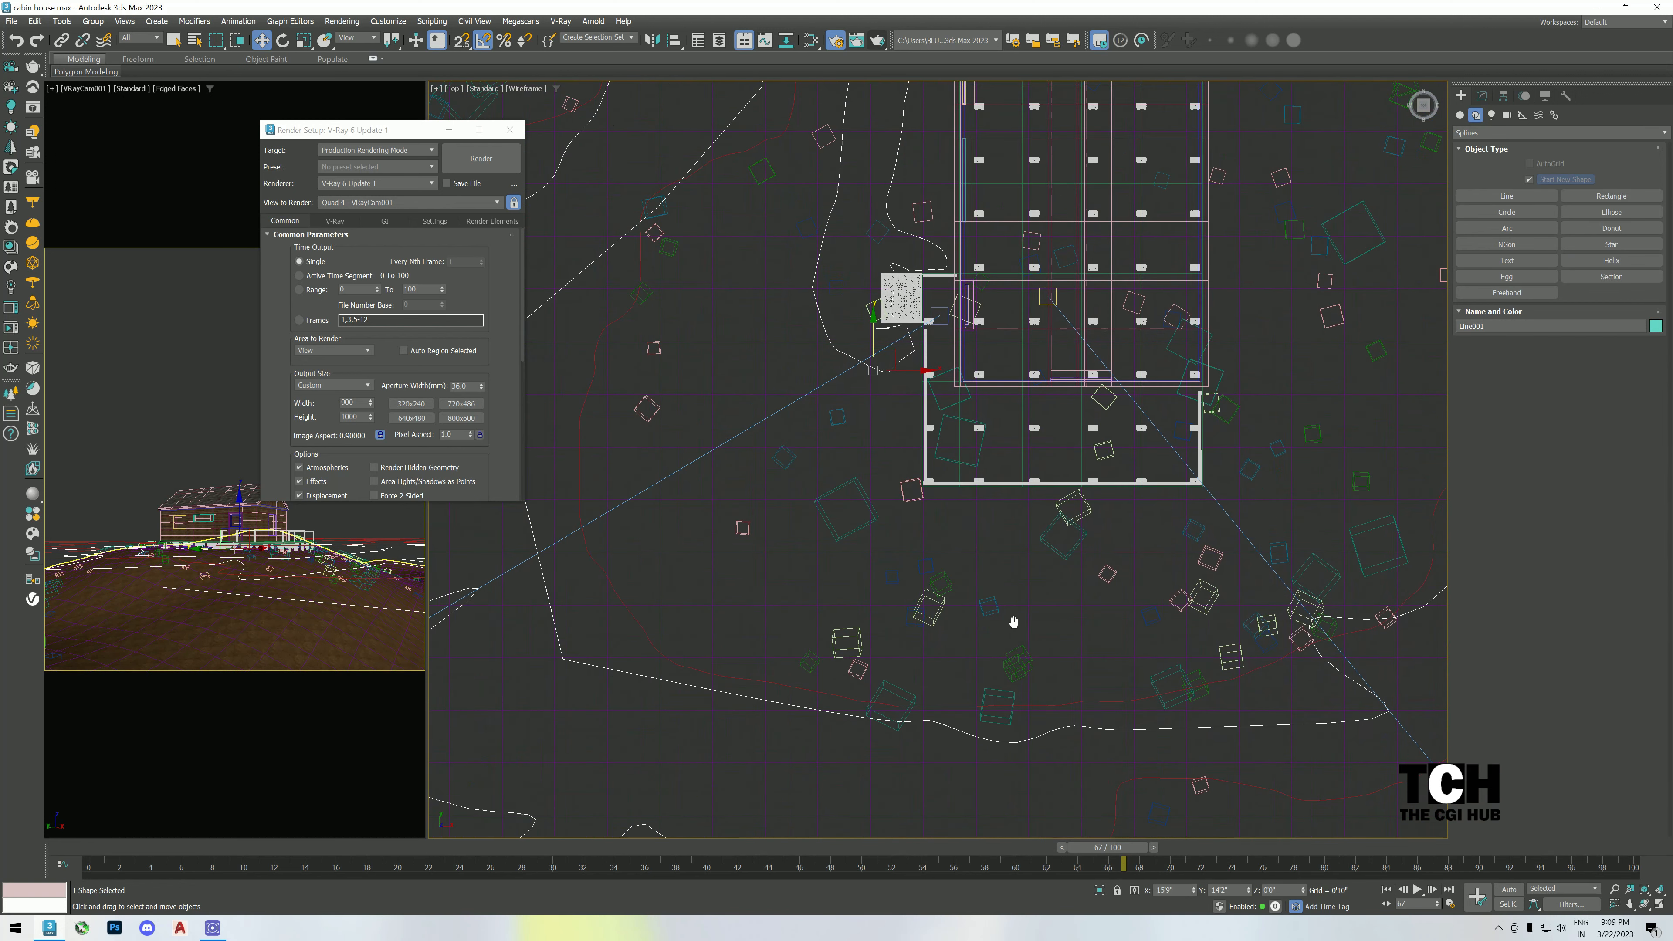
click(1481, 96)
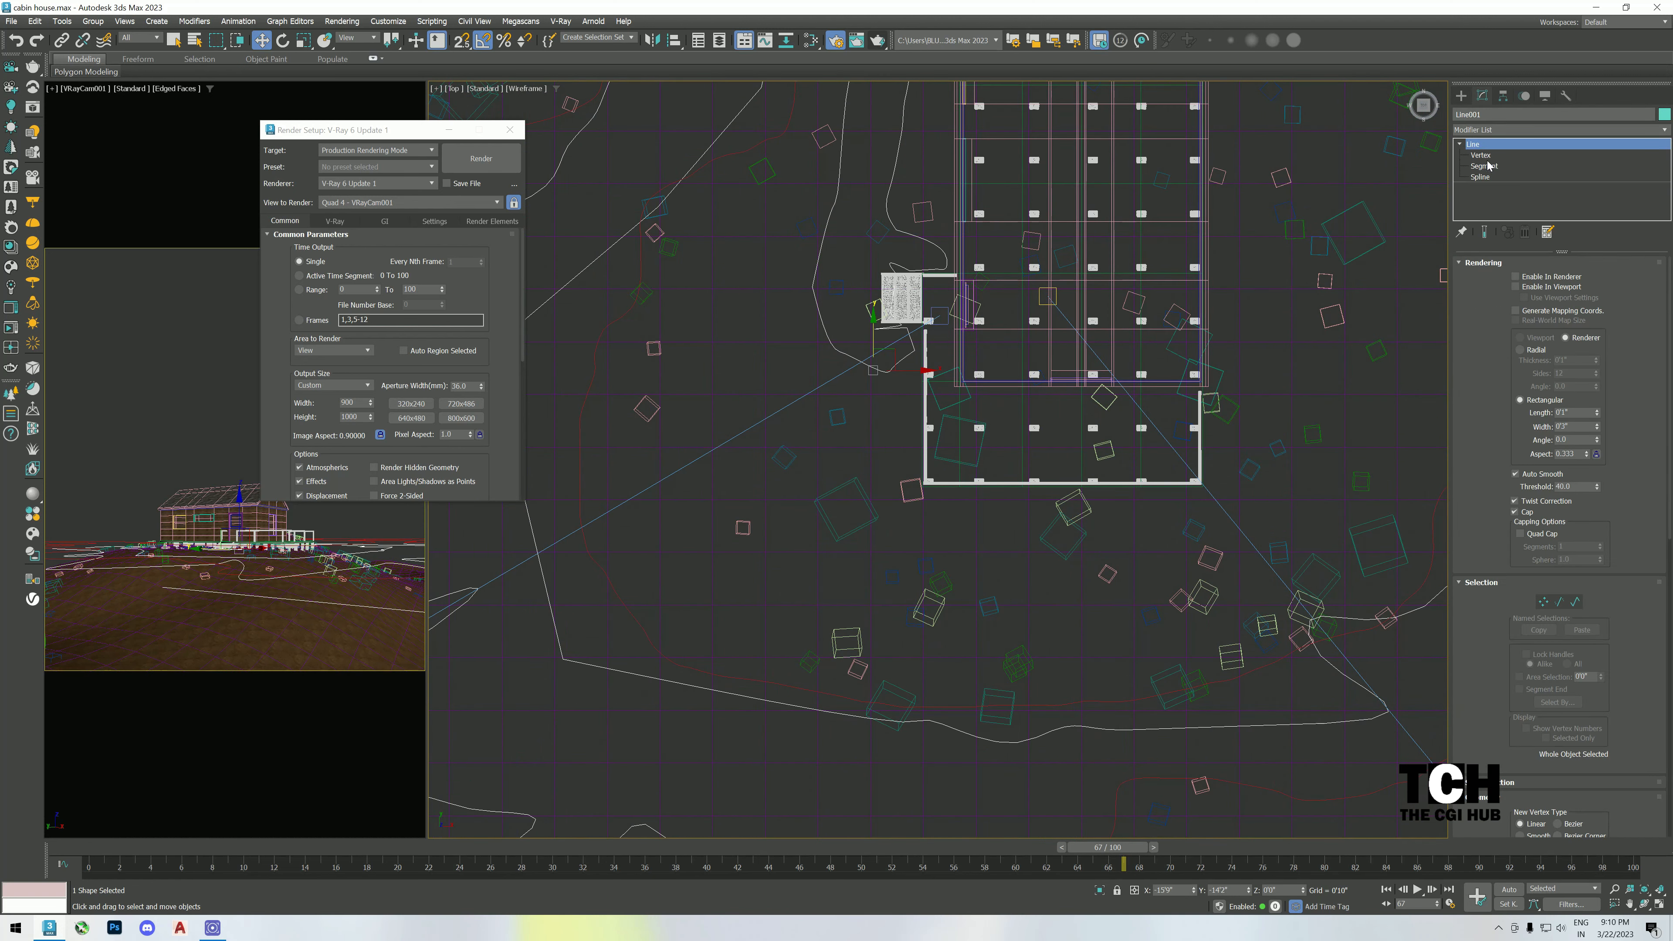
click(1480, 156)
scroll(929, 313, up, 5)
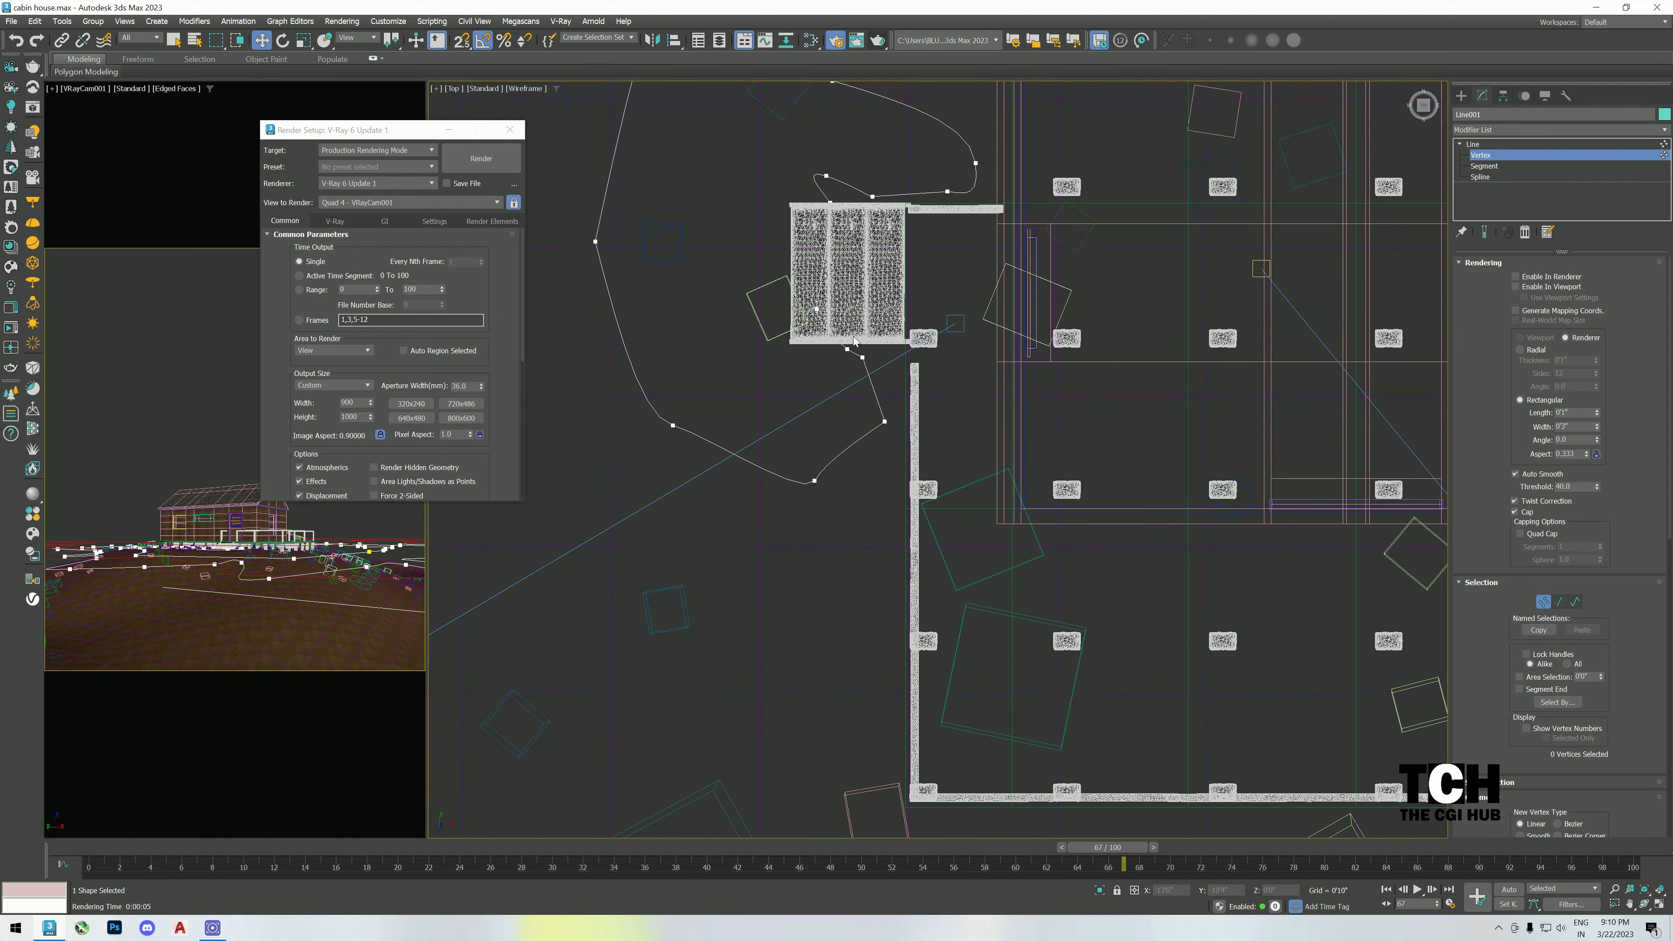
click(847, 349)
key(Delete)
drag(814, 176, 817, 177)
key(Delete)
middle_drag(988, 154, 971, 440)
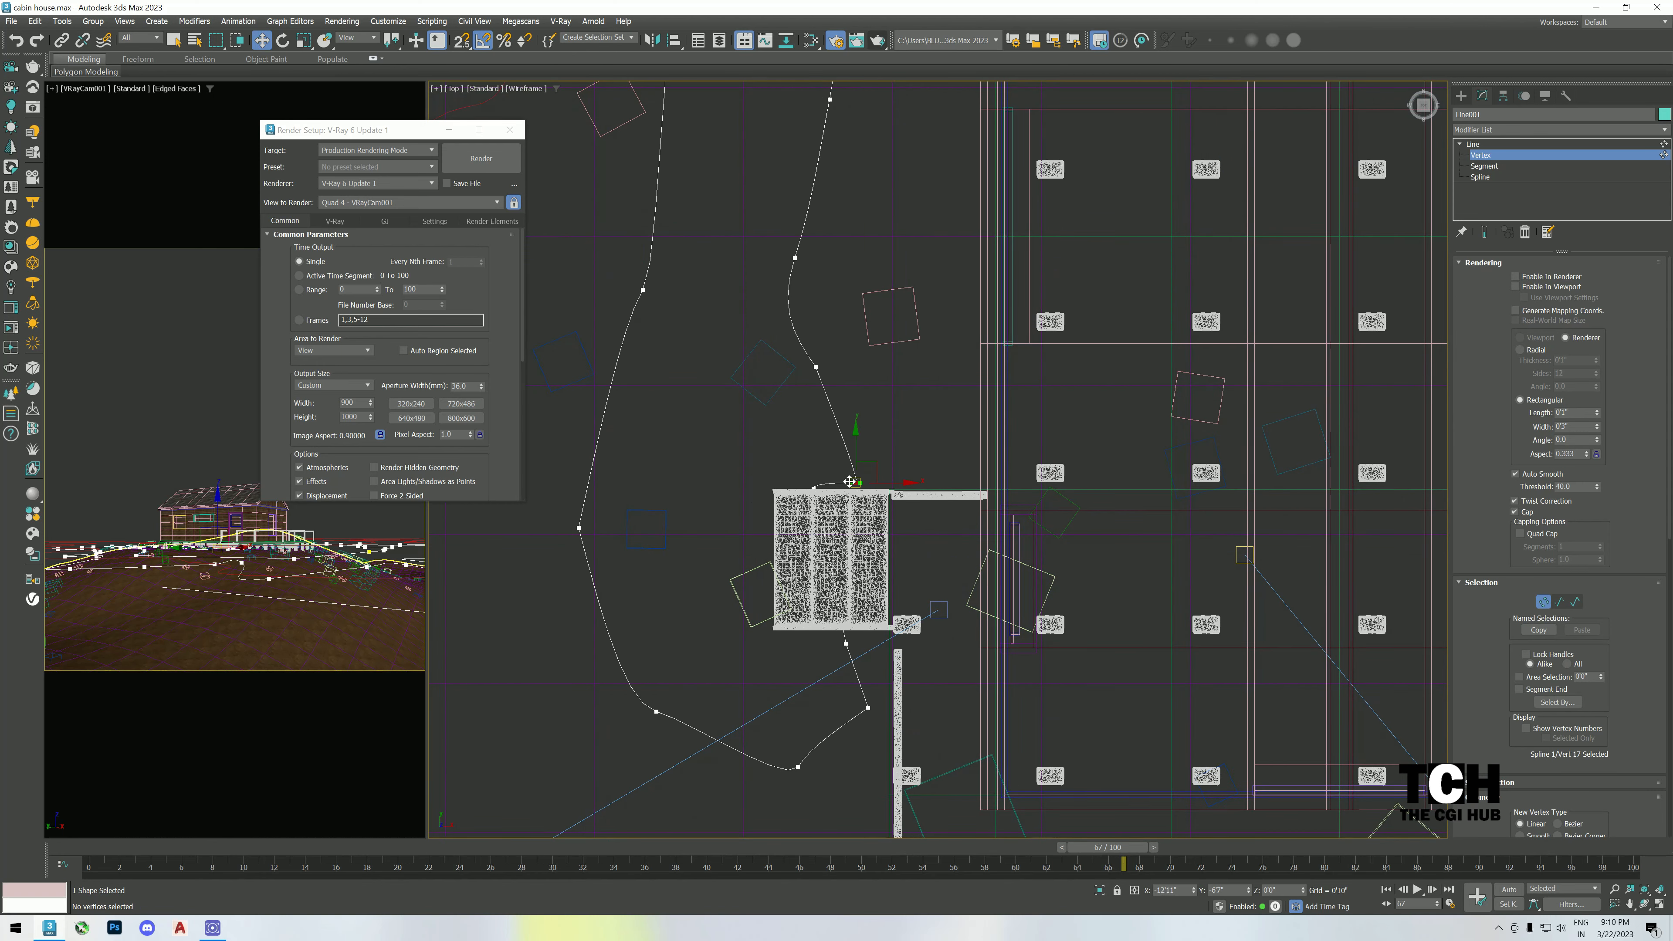
- Convert all of the line's vertices to the Smooth type
key(ctrl+a)
right_click(837, 377)
click(814, 311)
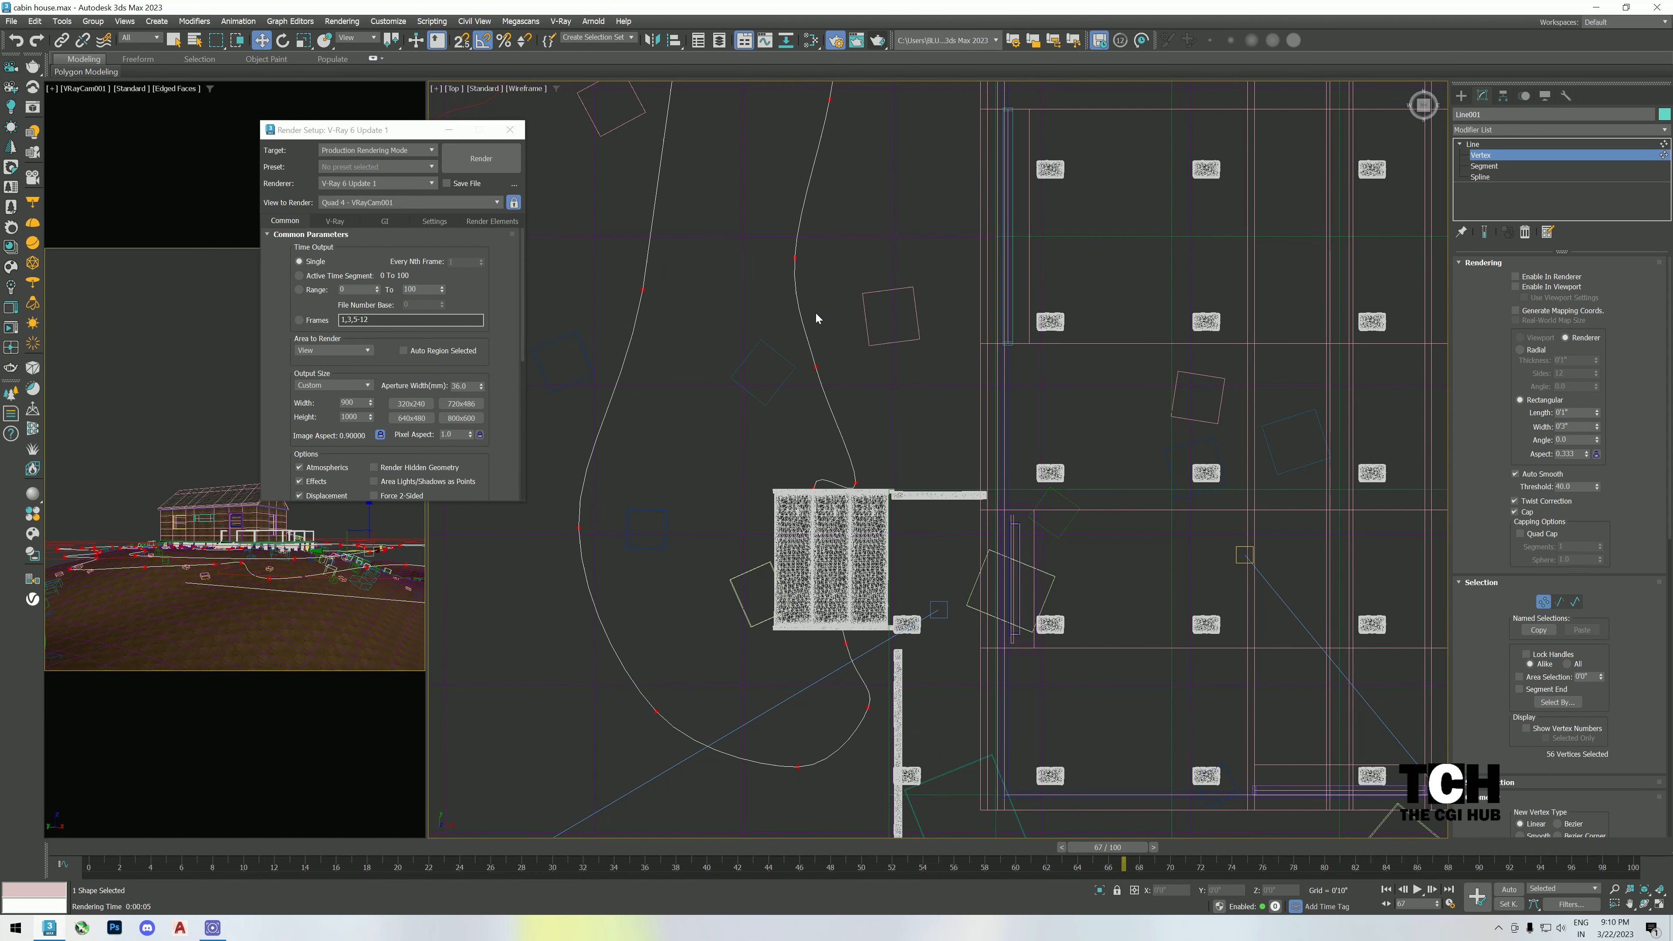
- Reposition the line's vertices at the entrance stairs to sit closer to the steps and delete the lowest vertex of the loop
click(856, 484)
click(814, 487)
drag(817, 477, 803, 666)
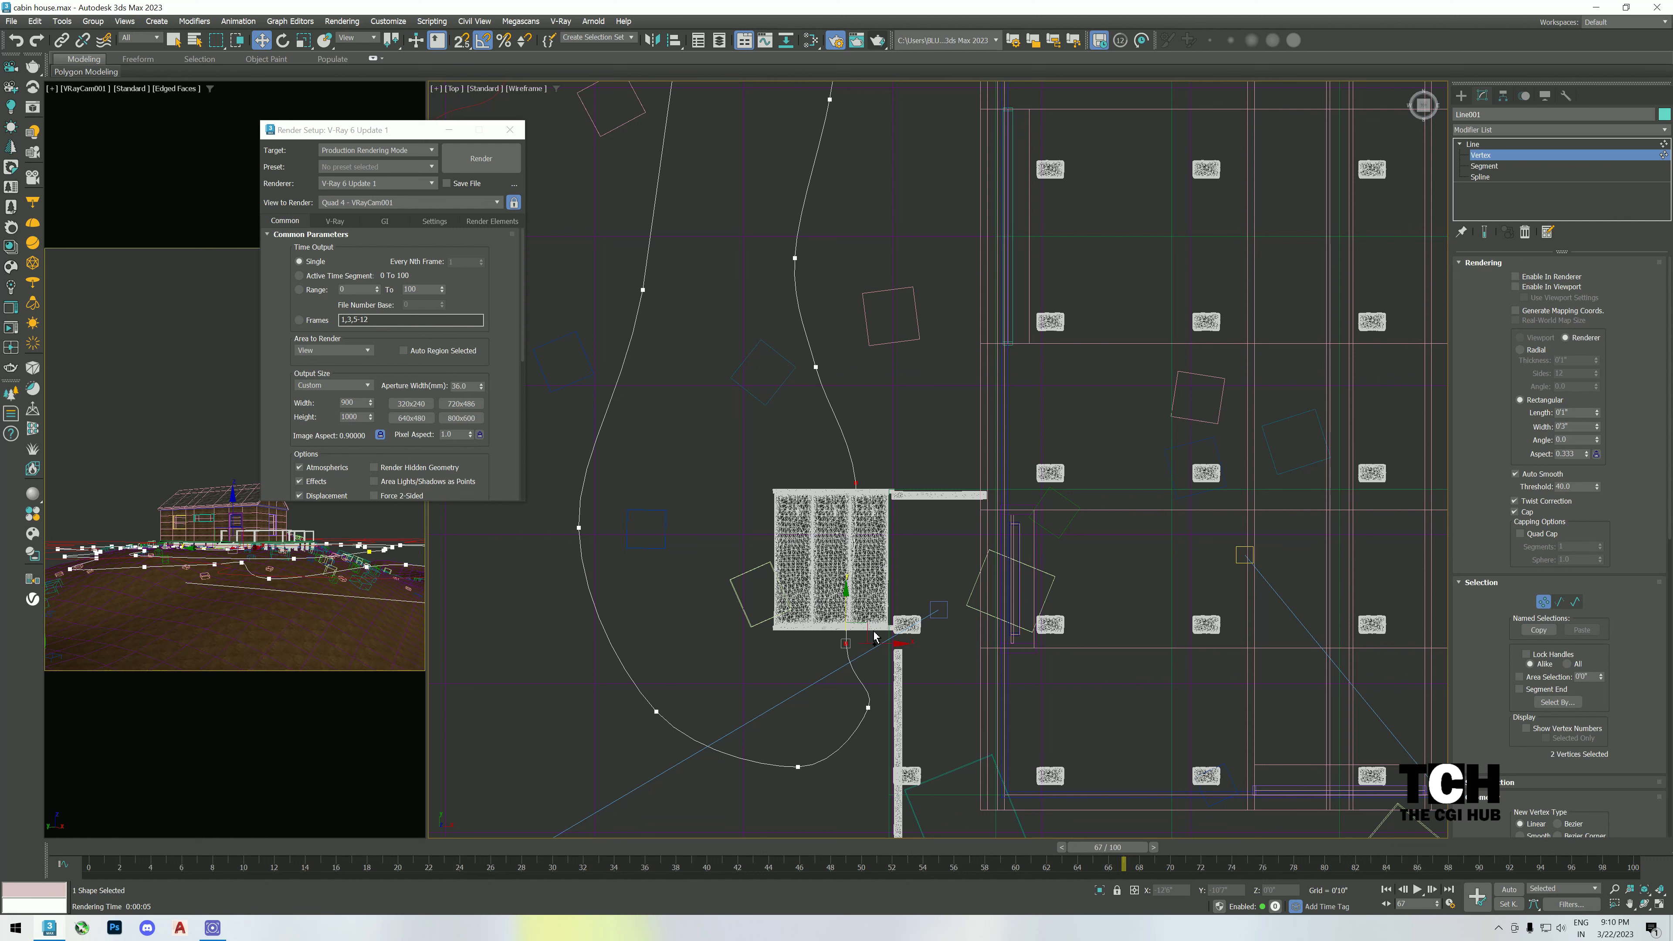
drag(875, 637, 834, 611)
drag(905, 662, 762, 786)
key(Delete)
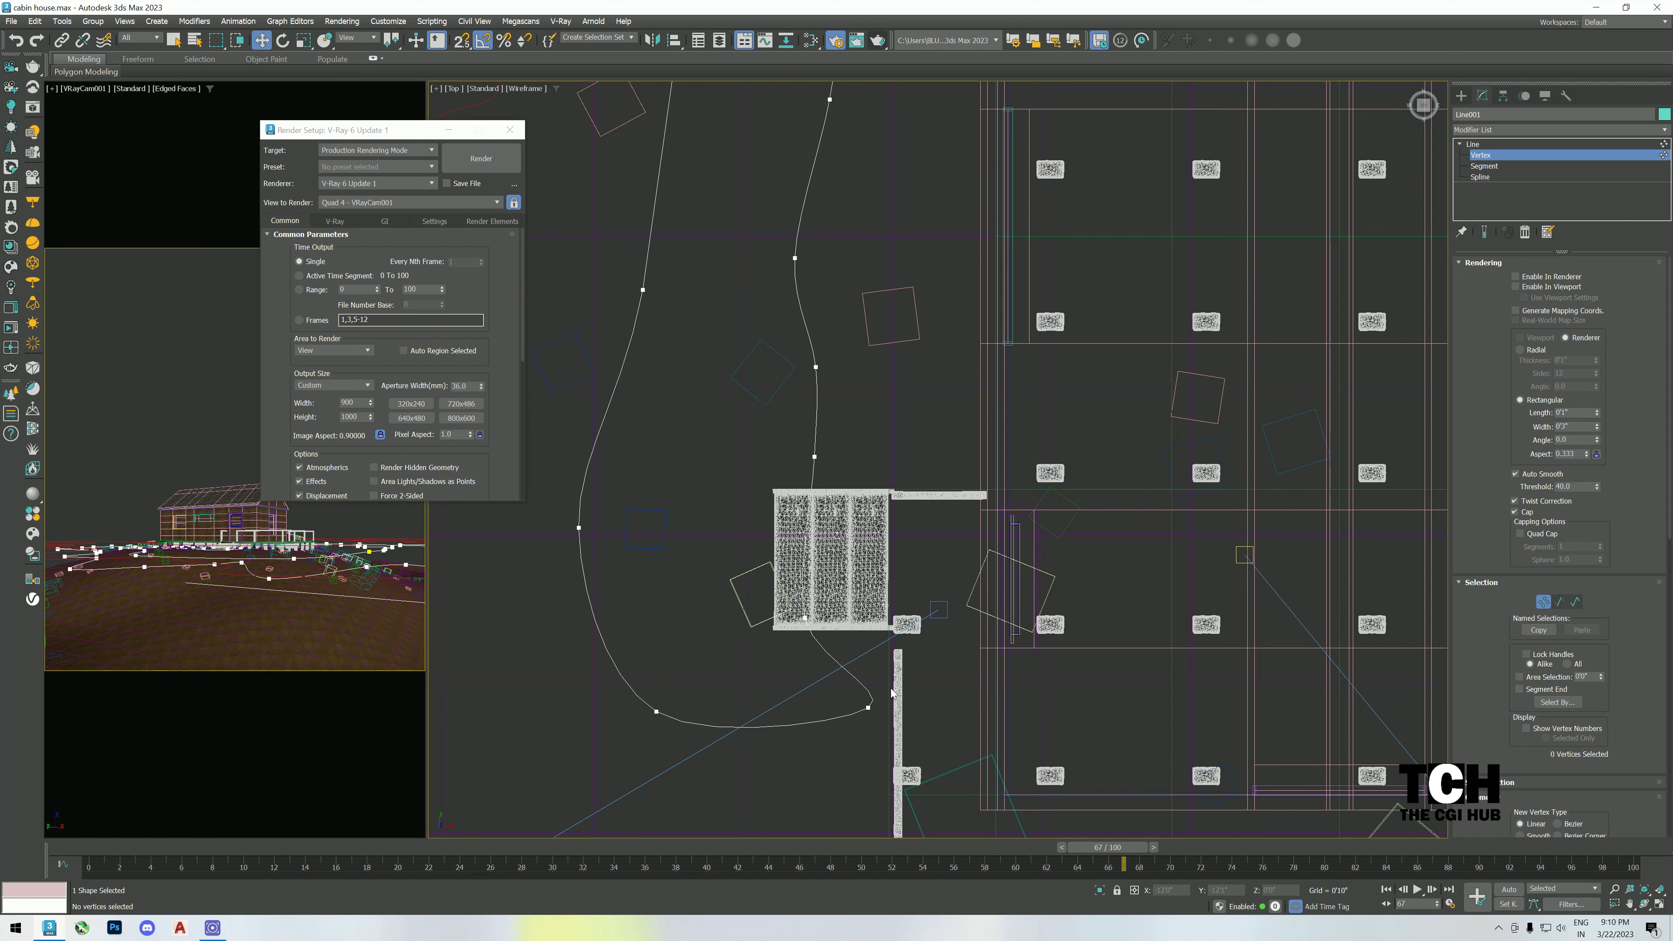
- Try deleting the line's corner vertex below the stairs, then undo the deletion
drag(891, 692, 856, 718)
key(Delete)
click(657, 709)
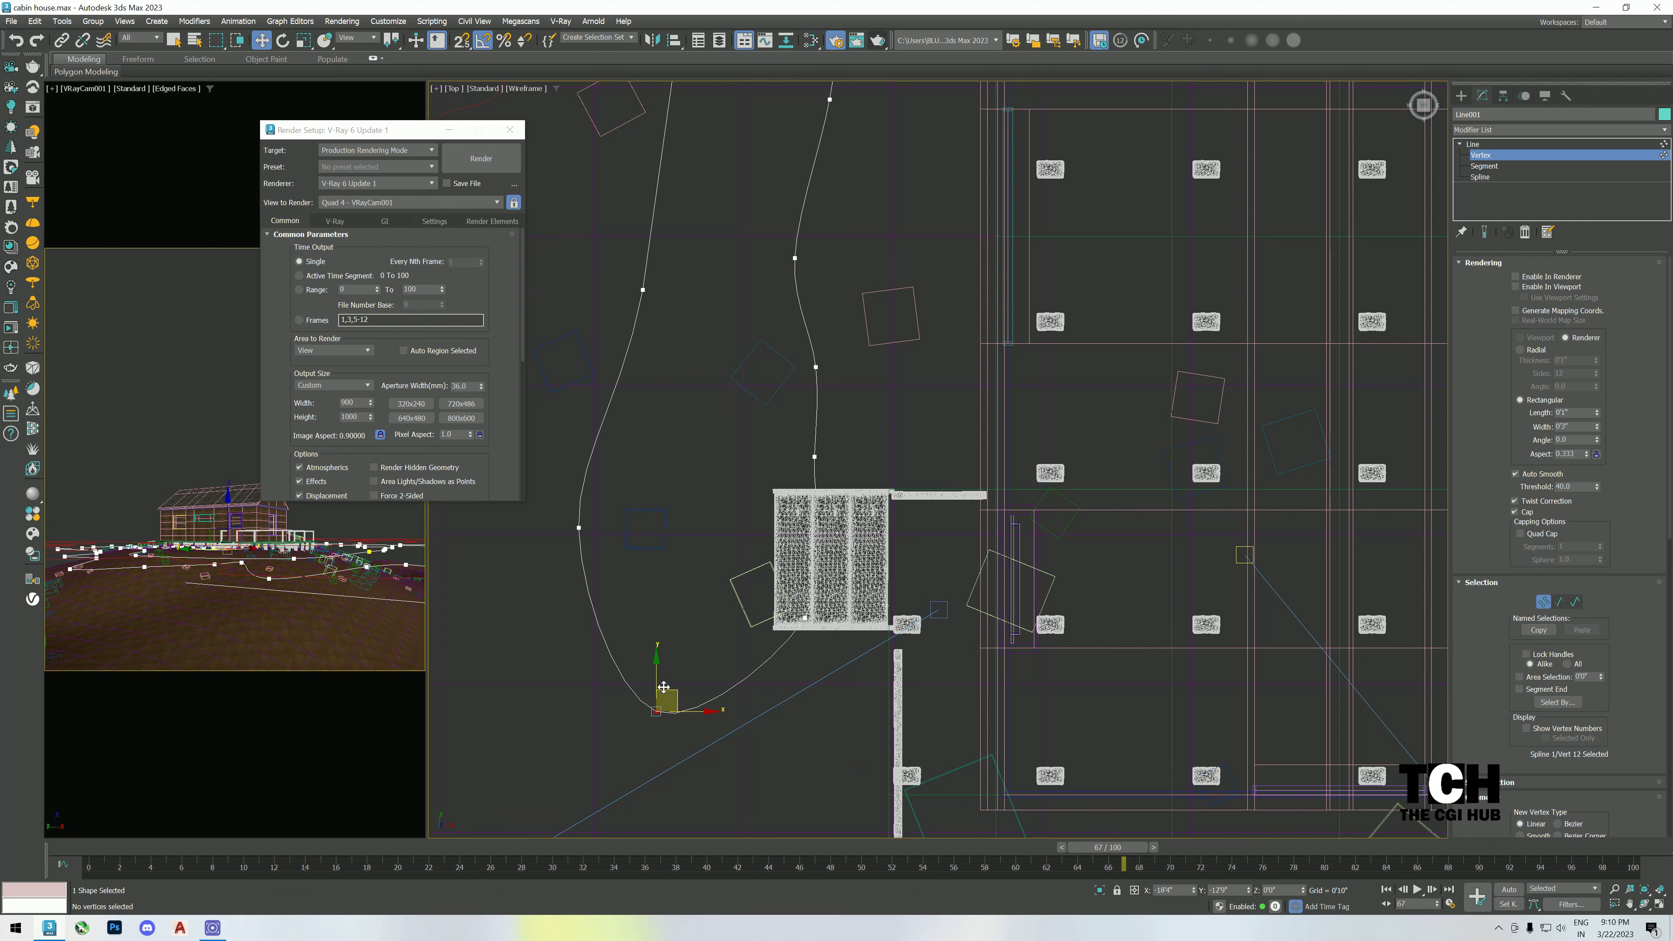
key(ctrl+z)
- Move the two vertices below the stairs up and inward to tighten the line's loop around the steps
drag(676, 692, 651, 628)
click(870, 709)
drag(883, 687, 783, 634)
- Delete the sharp vertices at the inner edge's upper tip, the pinched notch and the lower outer bend to smooth the path outline
scroll(866, 497, down, 6)
click(835, 241)
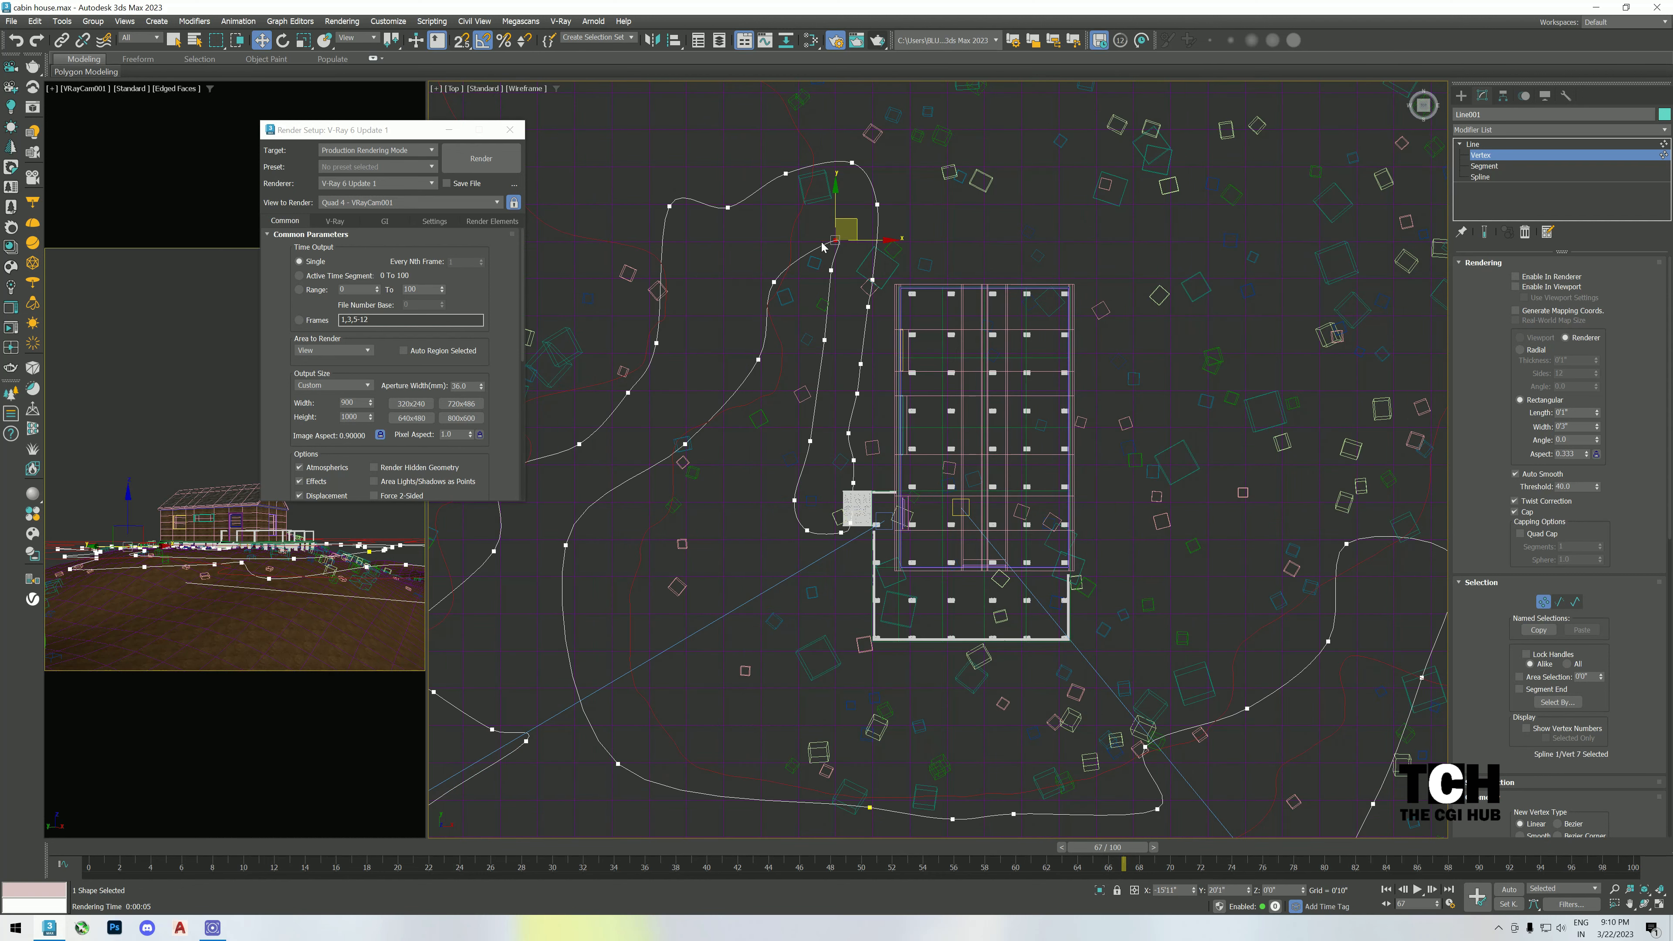
key(Delete)
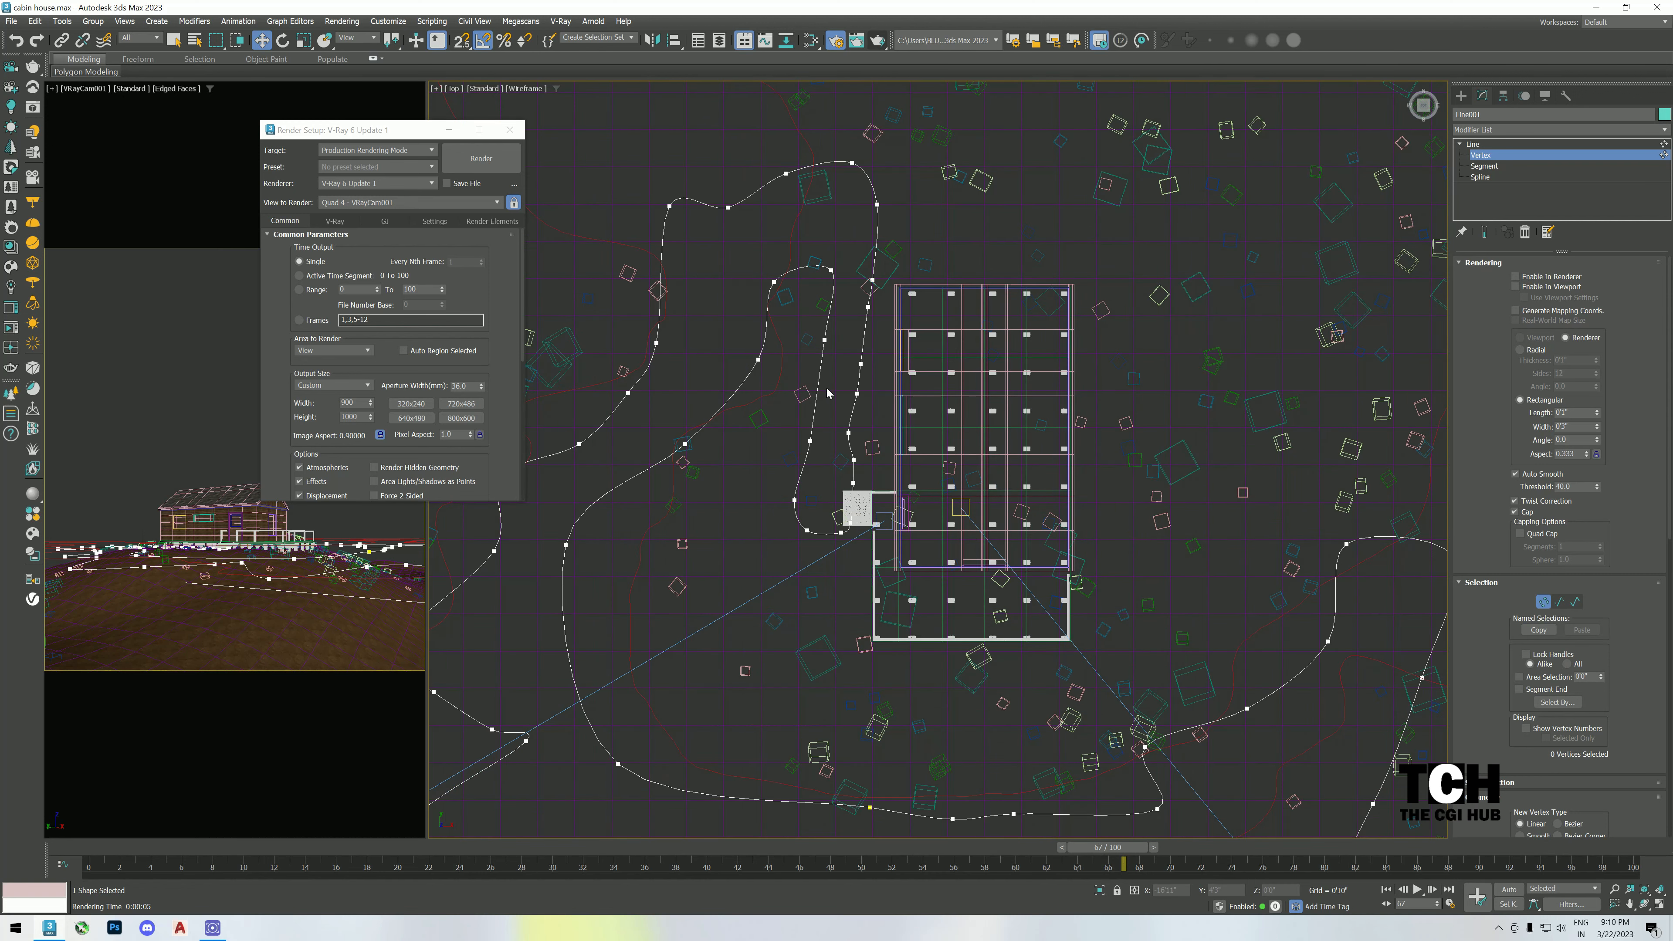
middle_drag(828, 393, 761, 483)
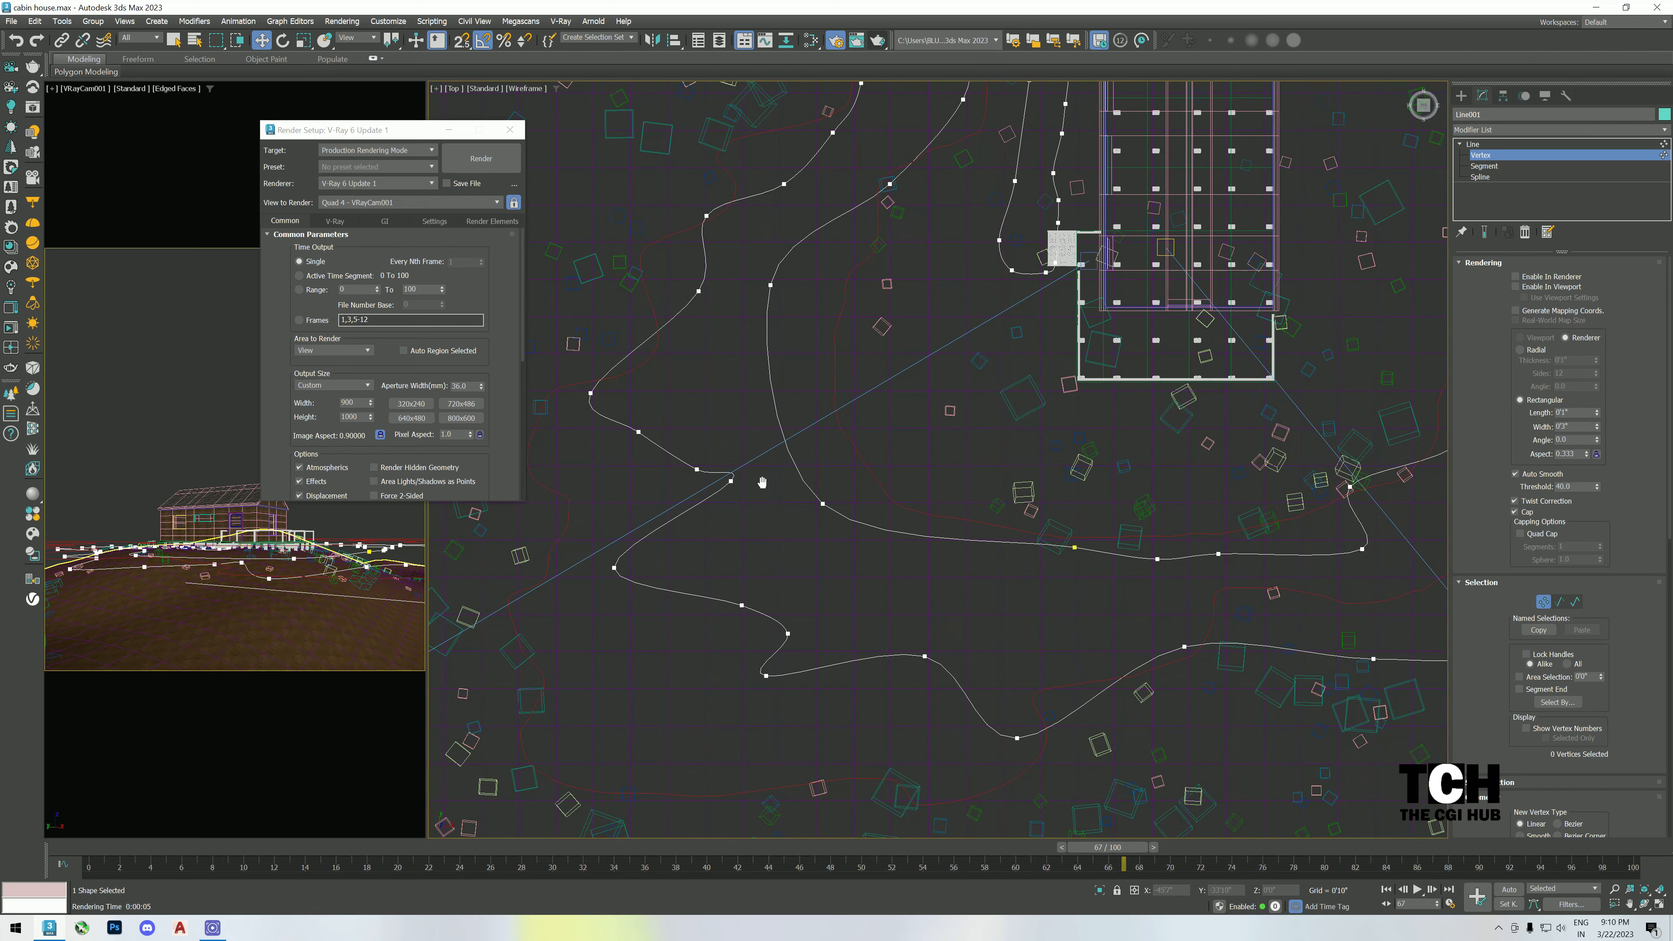
drag(760, 466, 686, 490)
key(Delete)
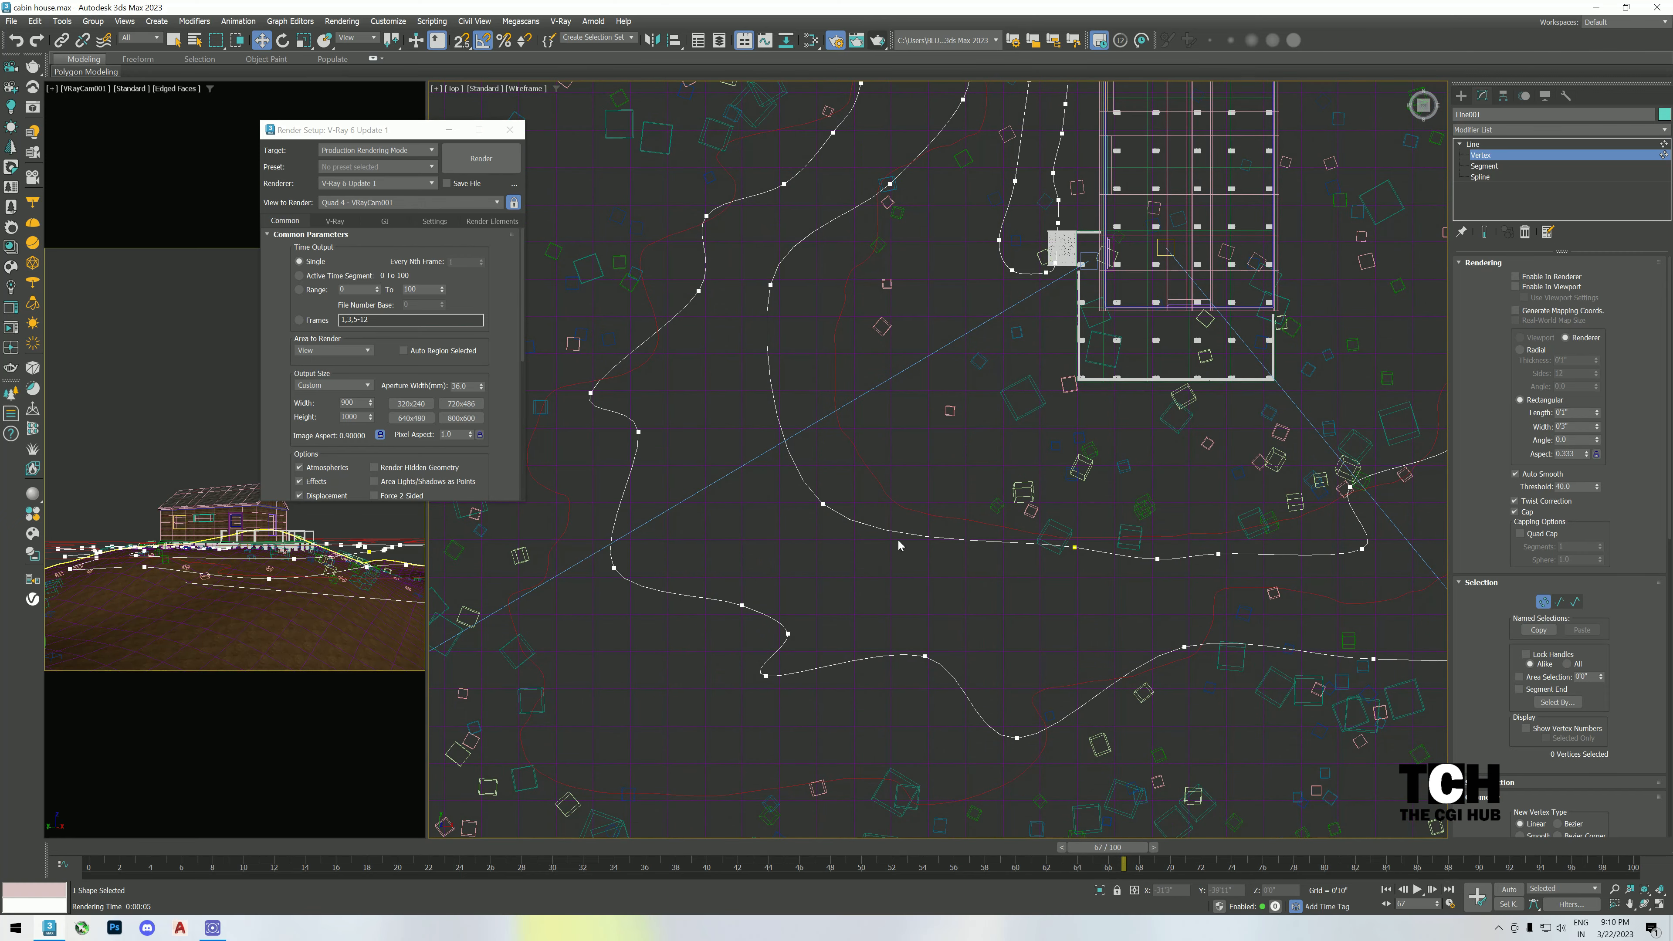
drag(773, 699, 760, 699)
key(Delete)
click(1485, 142)
- Delete the old freehand spline from the scene, keeping the new path line
scroll(895, 427, down, 4)
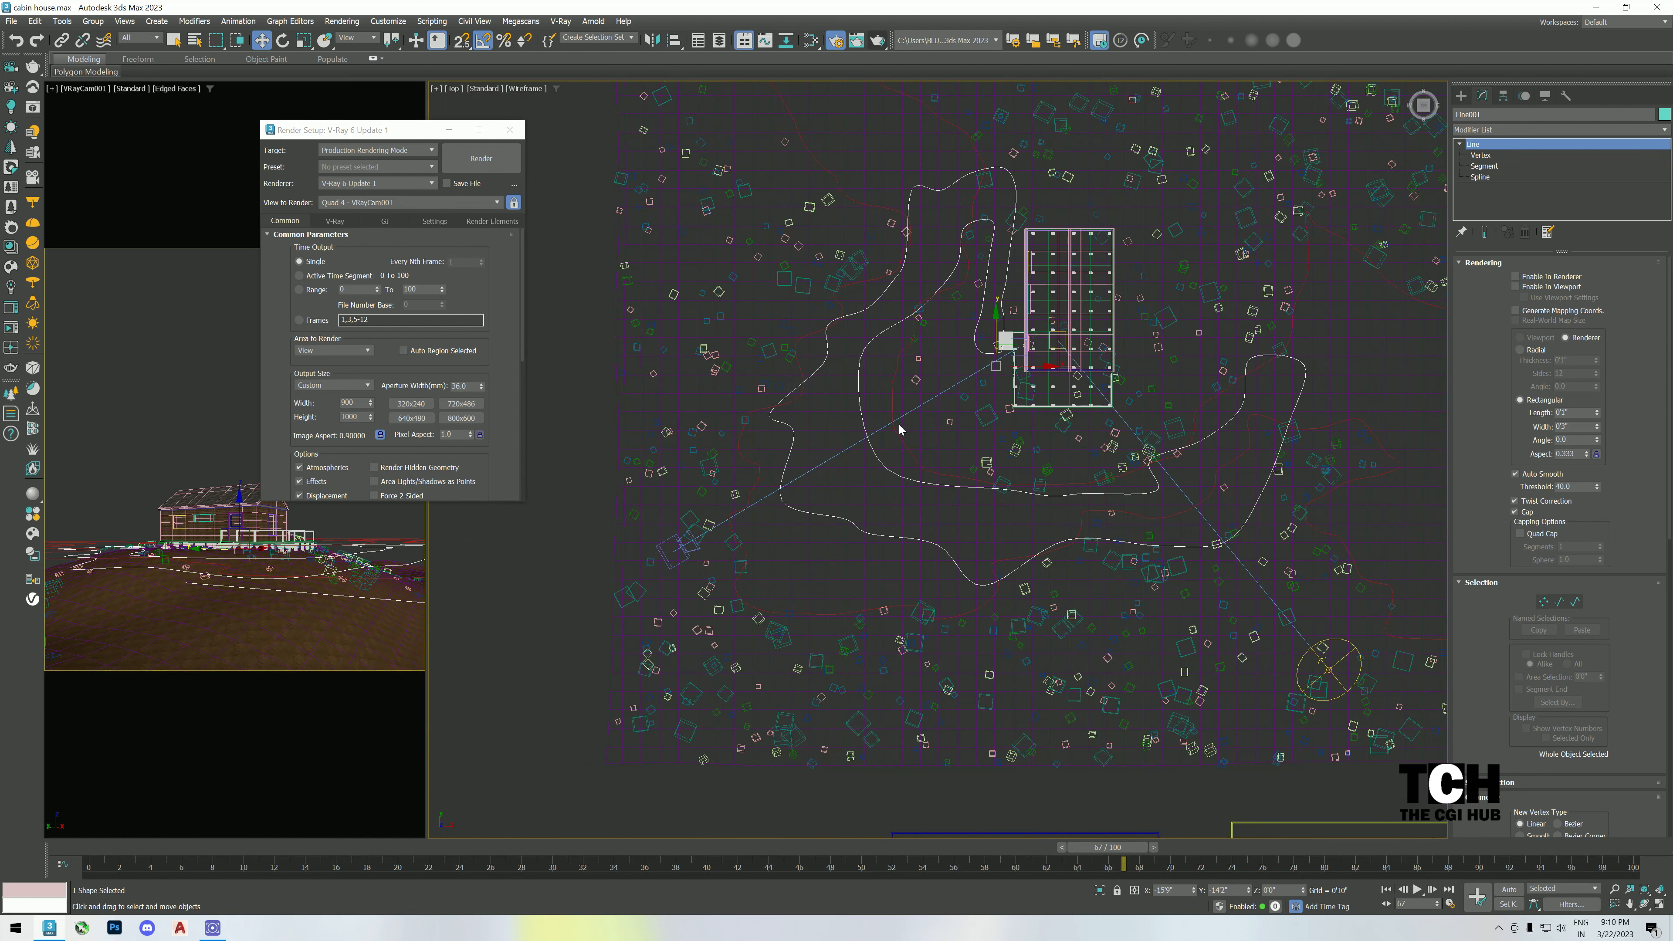
click(876, 413)
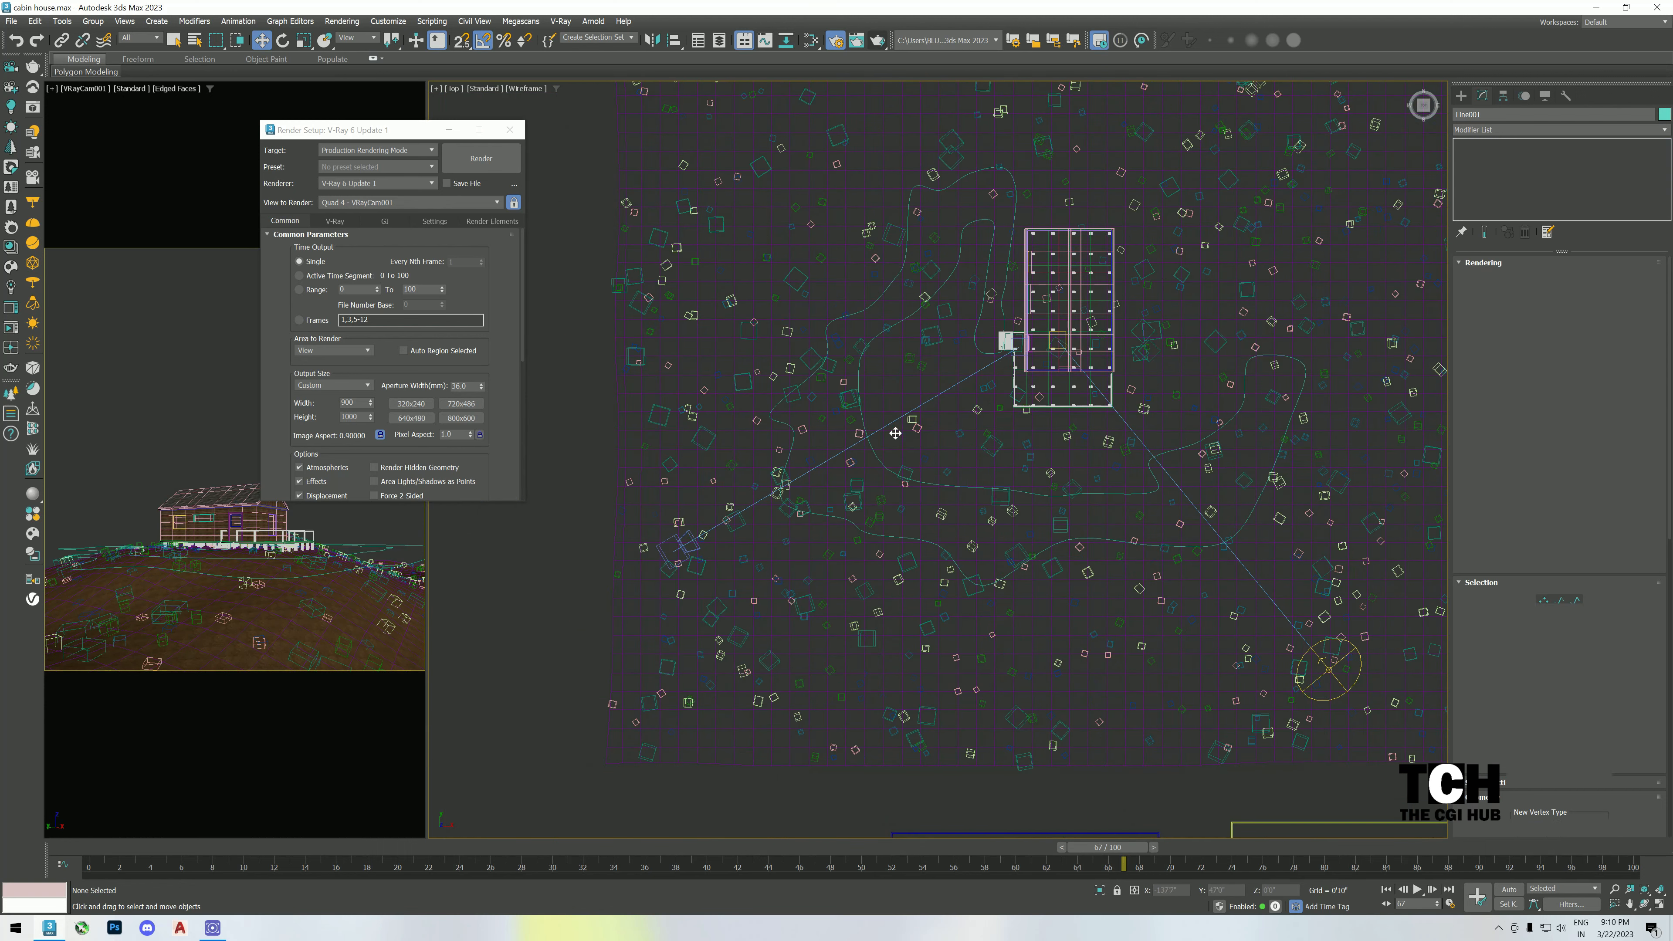
- Replace the deleted spline in GRASS_01's spline excludes with the new path line Line001, and test-render the camera view
click(851, 407)
scroll(1481, 676, down, 3)
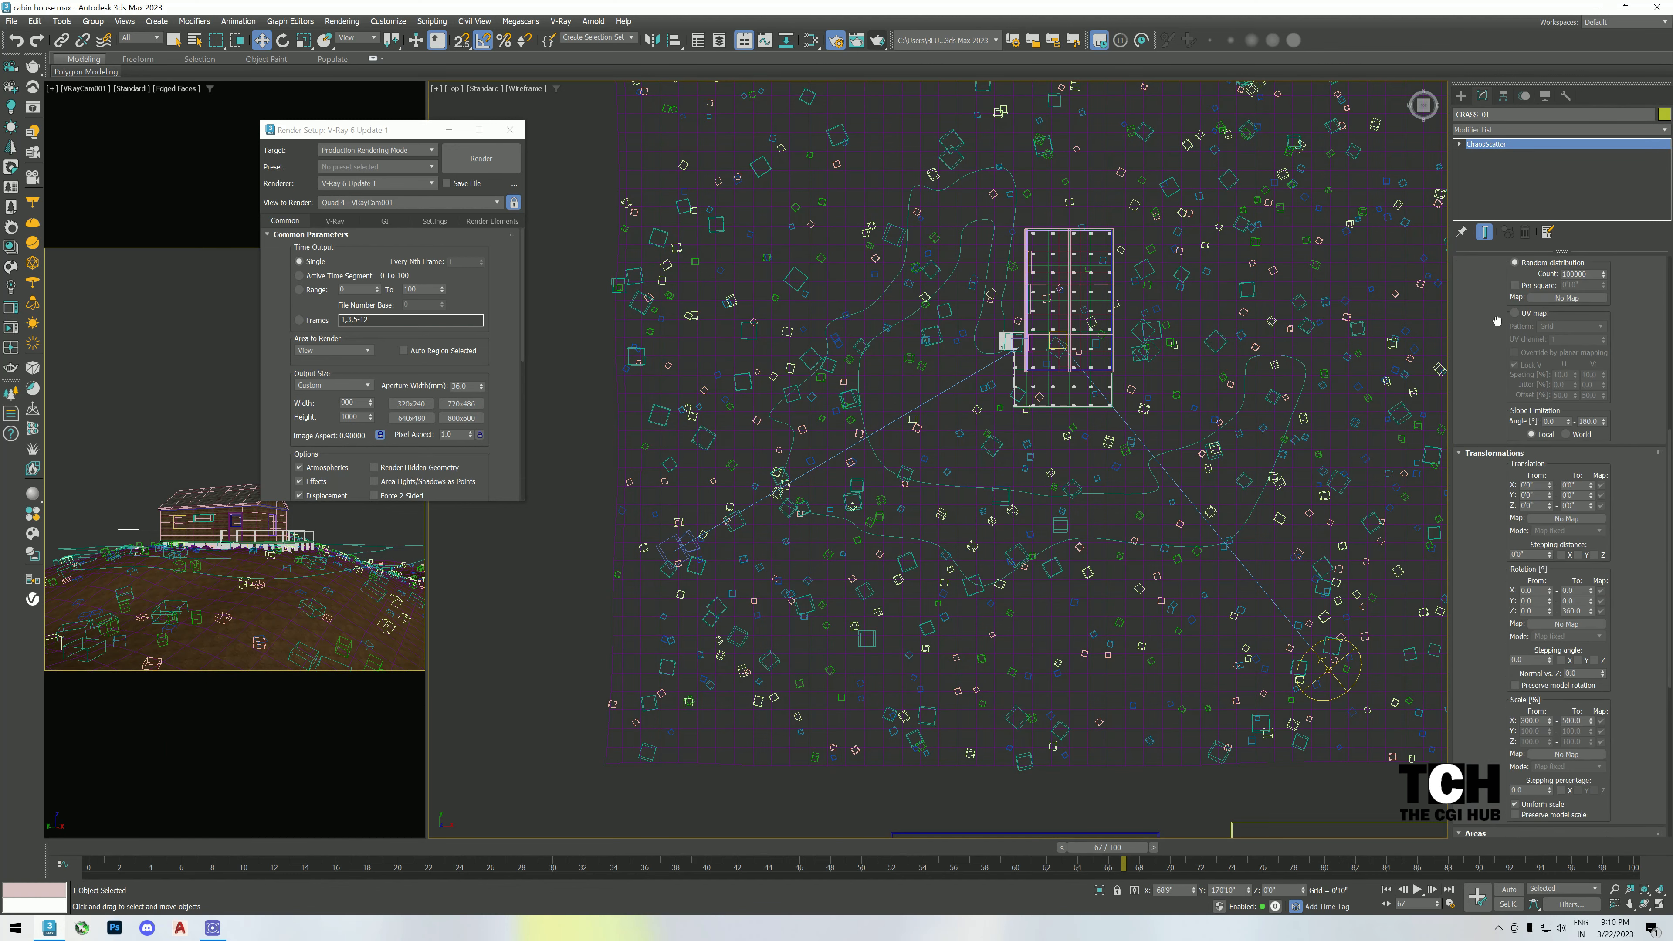
scroll(1532, 659, down, 3)
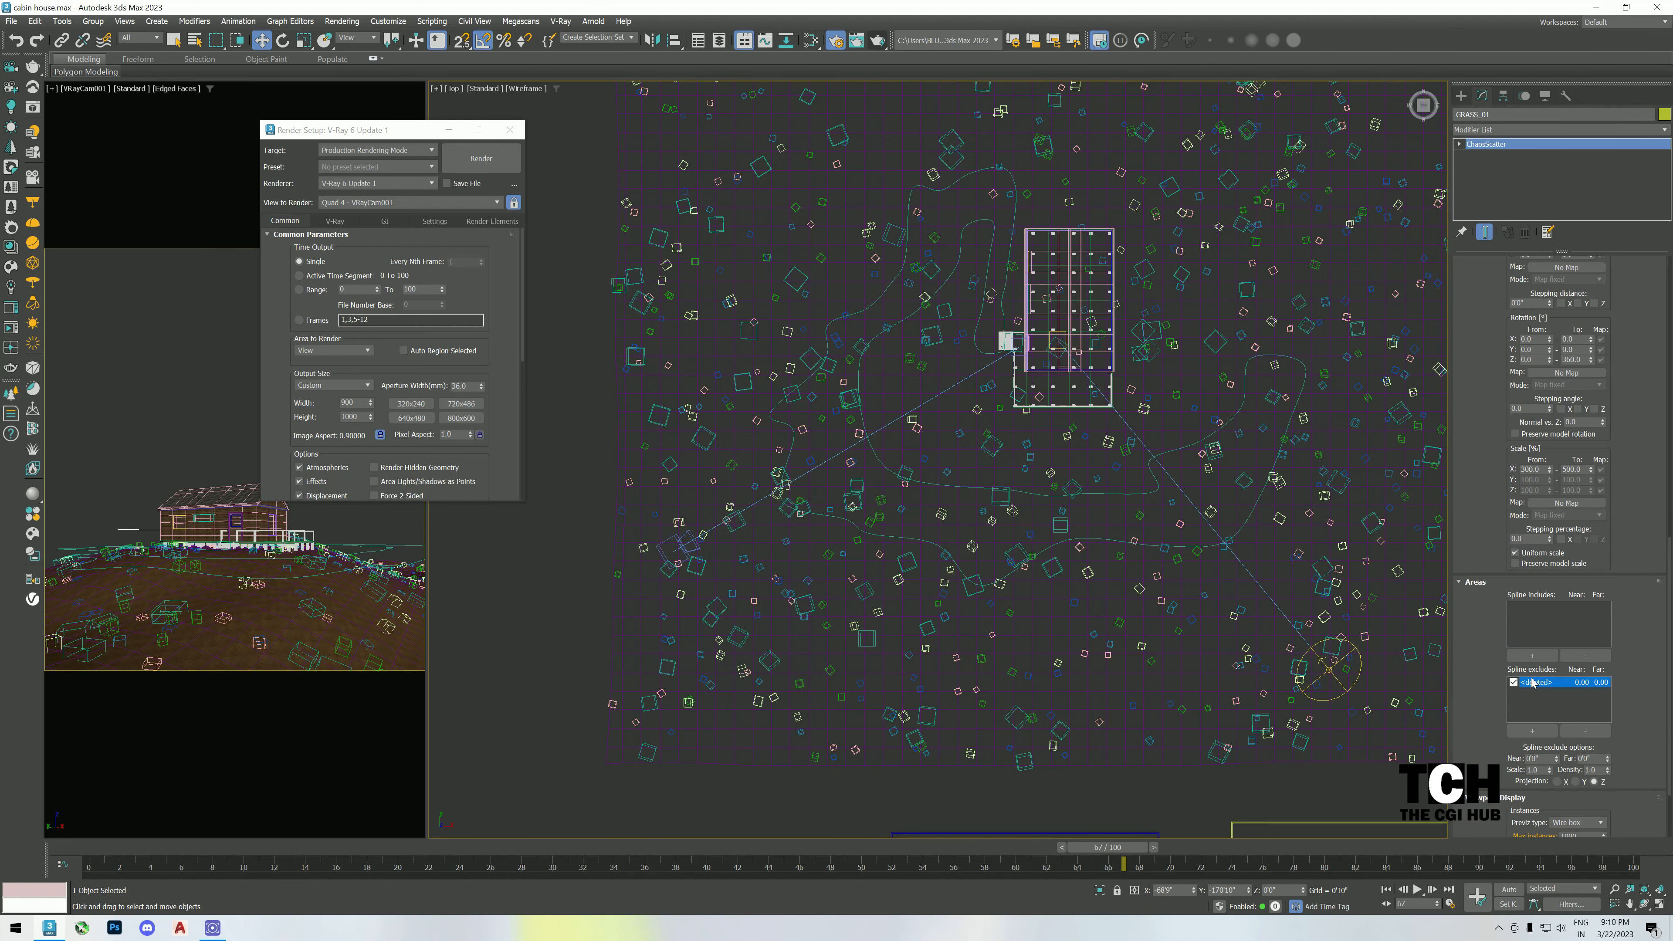
click(1584, 730)
click(1531, 730)
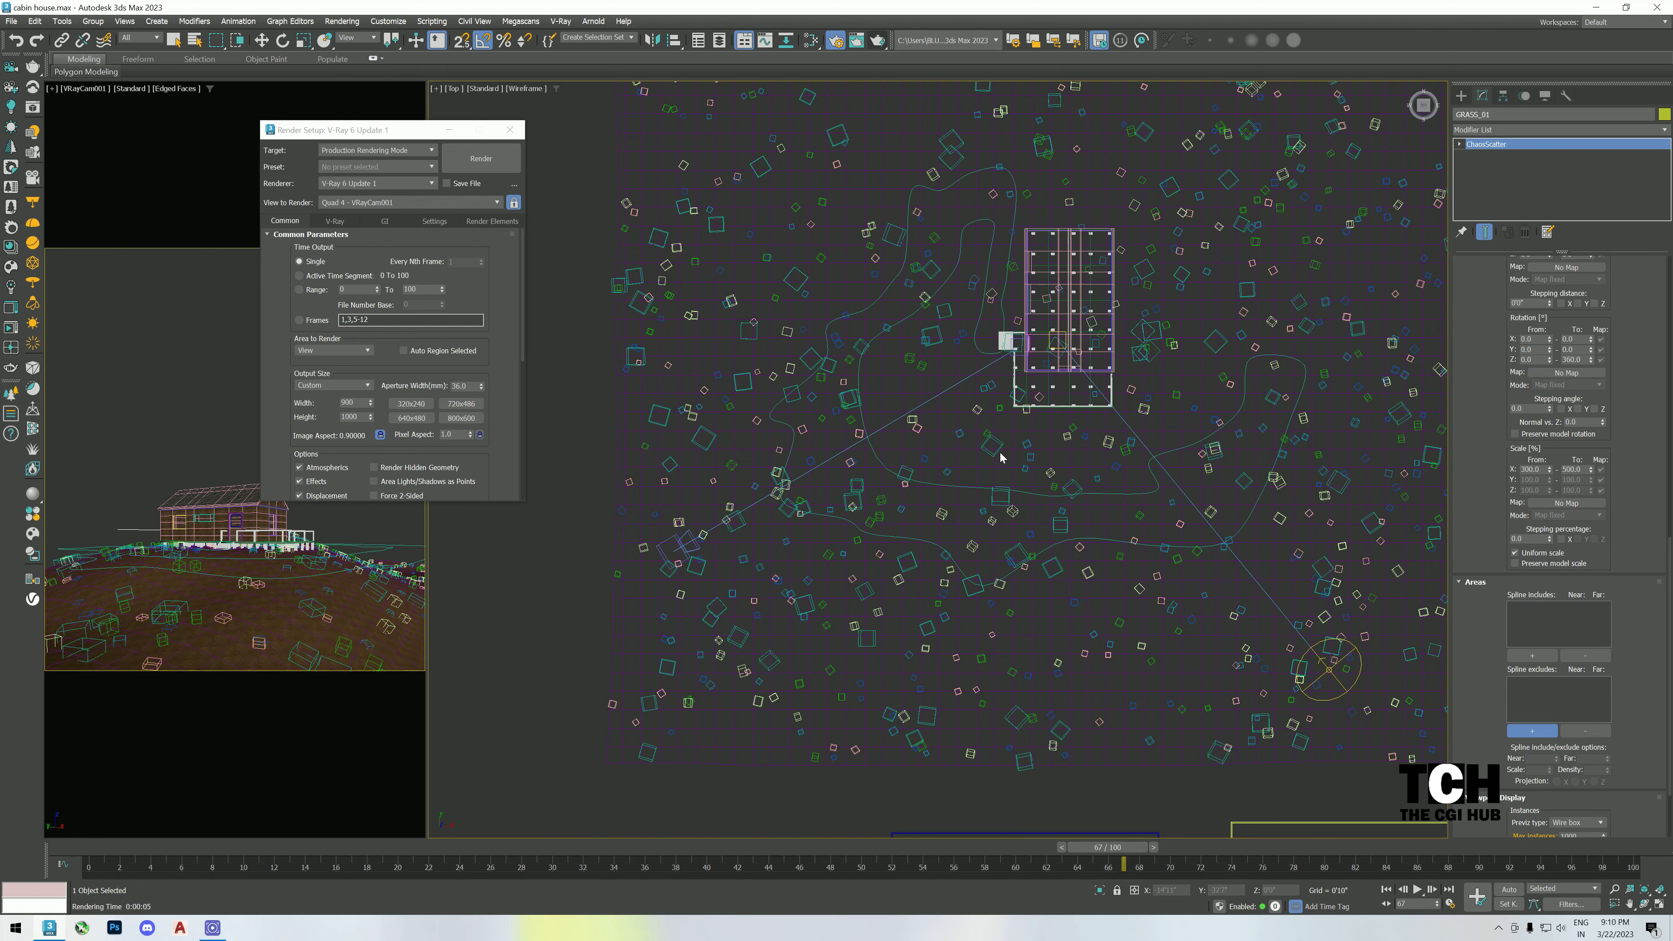
click(957, 488)
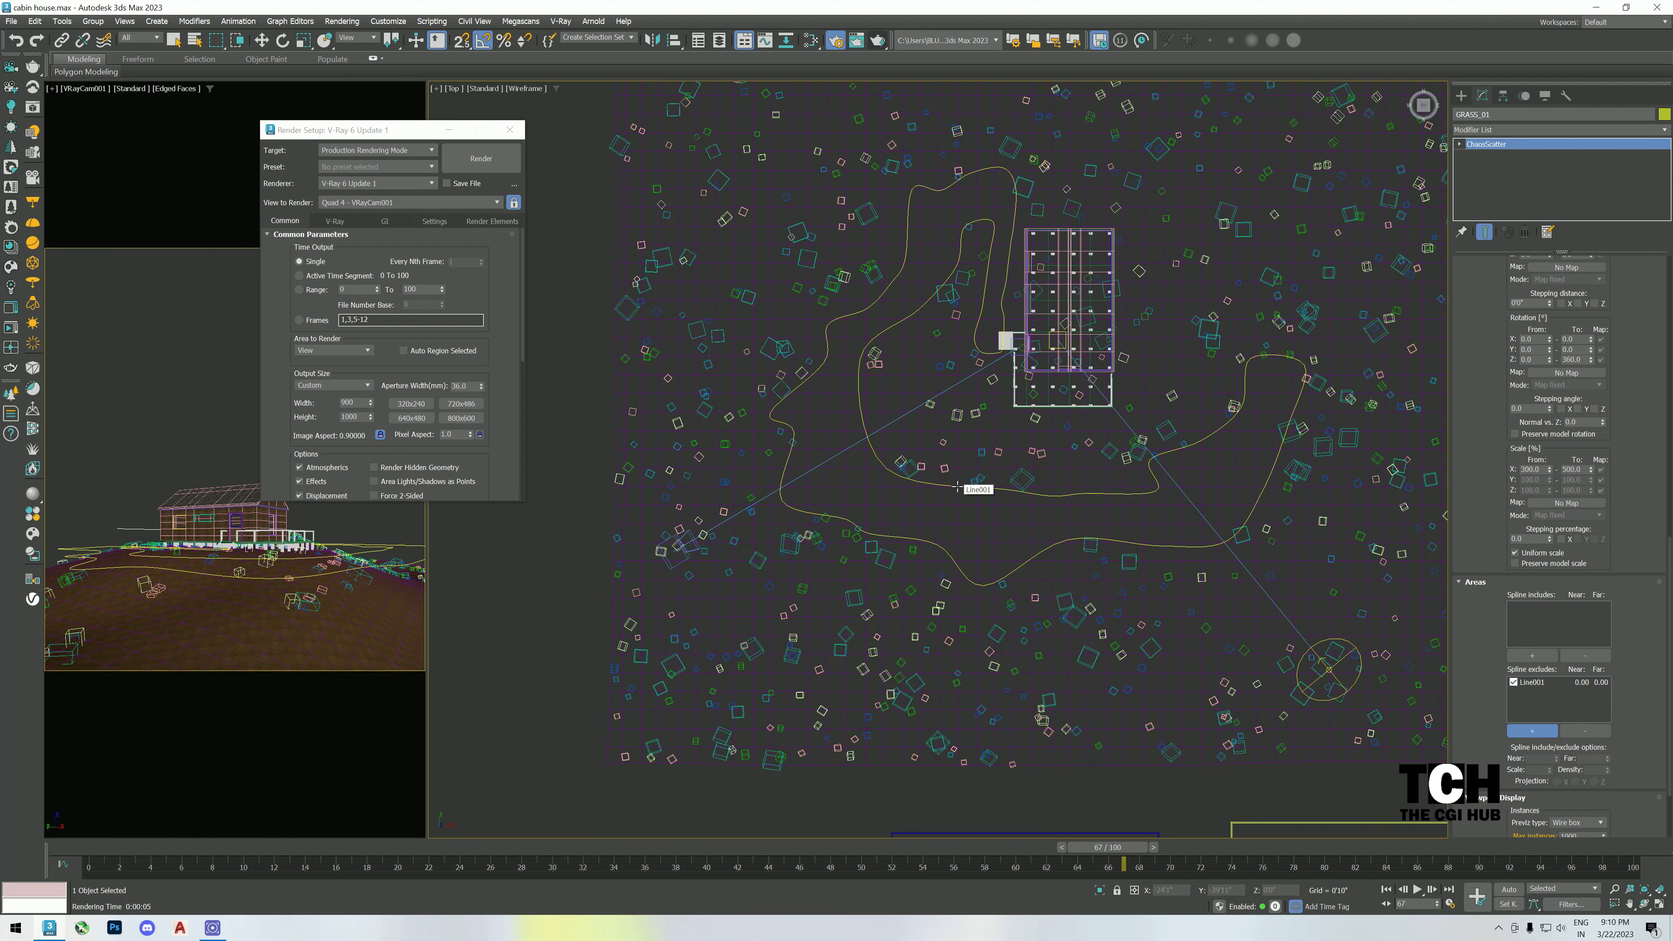
click(480, 158)
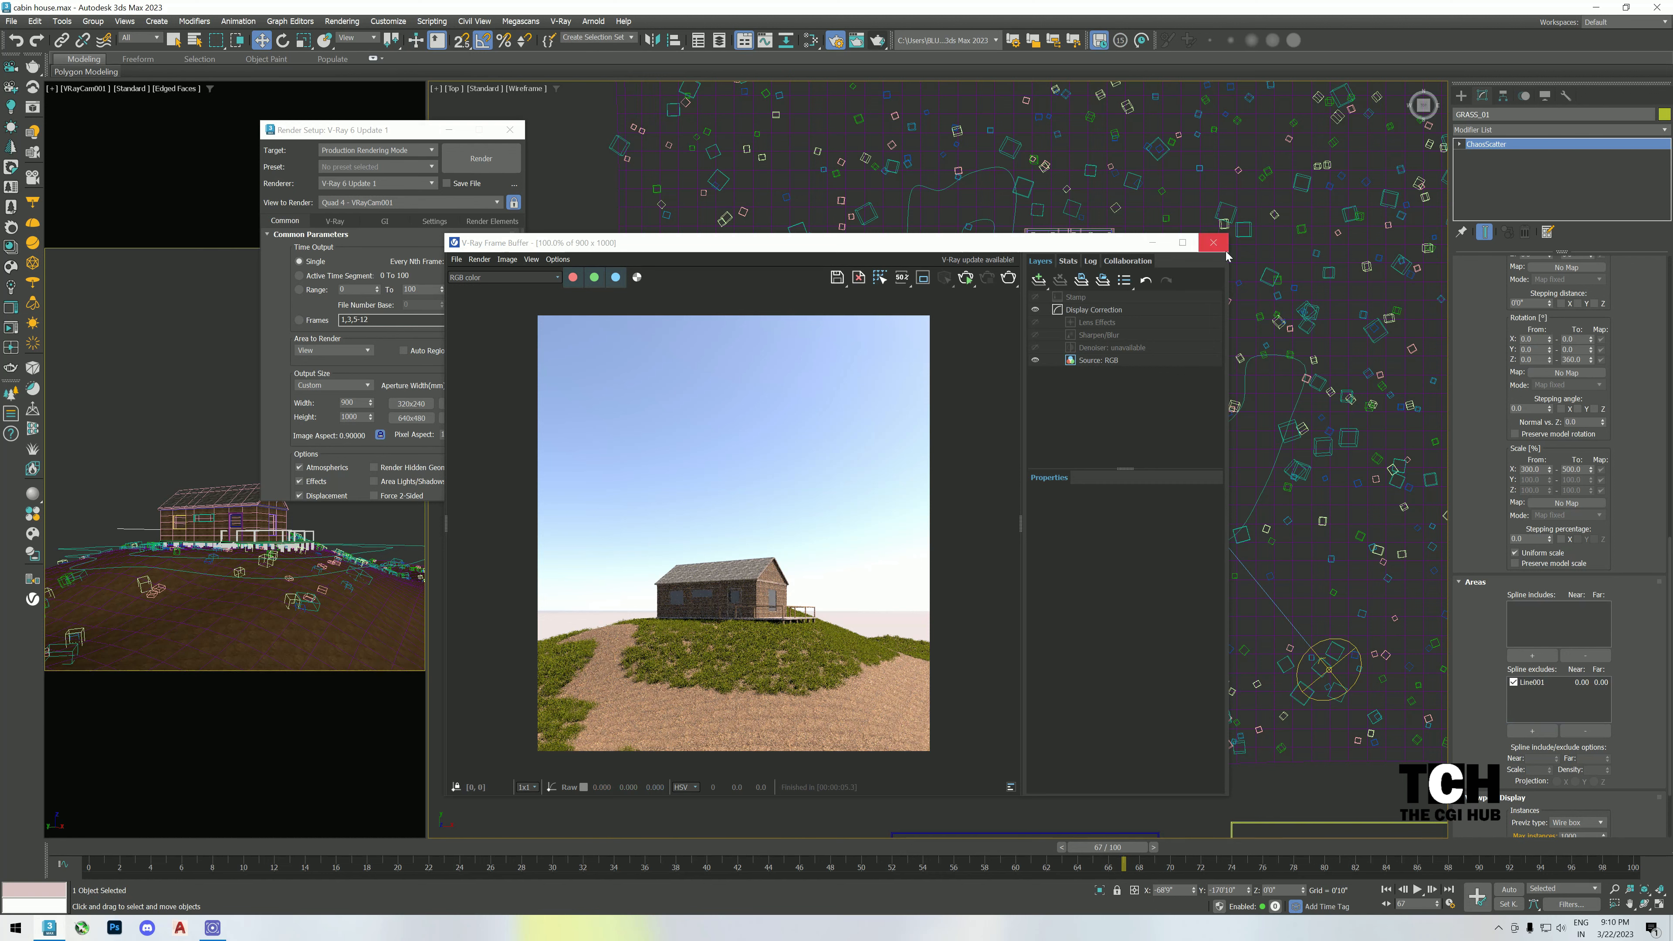
click(1213, 243)
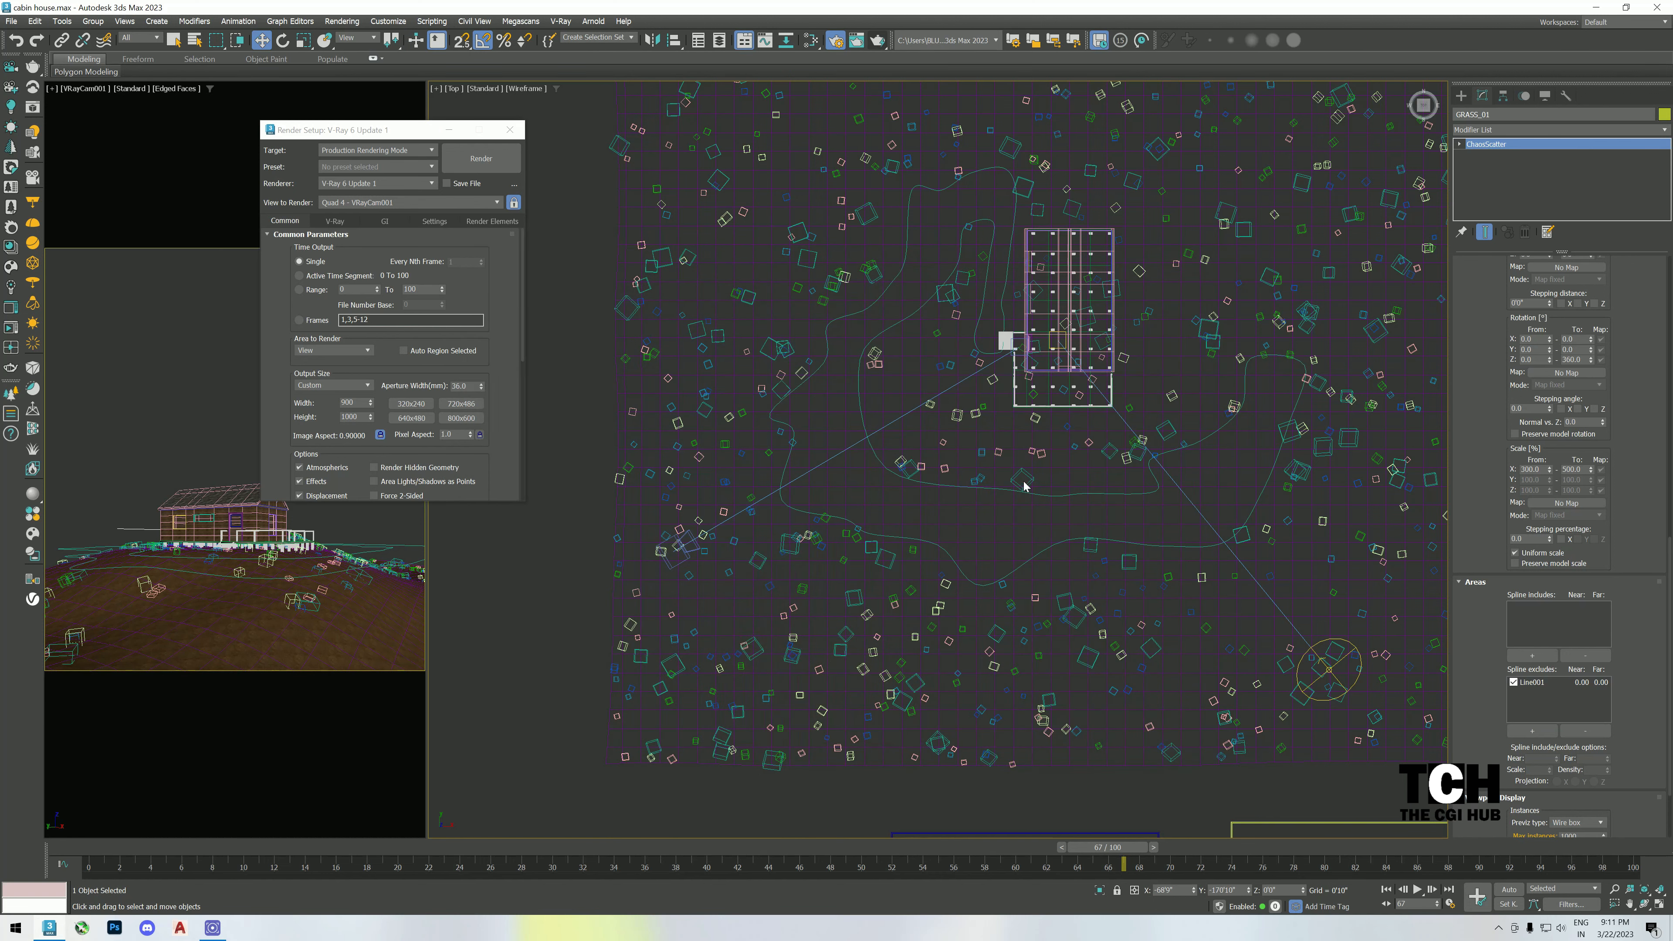
- Reselect the GRASS_01 scatter beside the plant models and set its random distribution count to 200000
click(512, 533)
scroll(725, 560, down, 6)
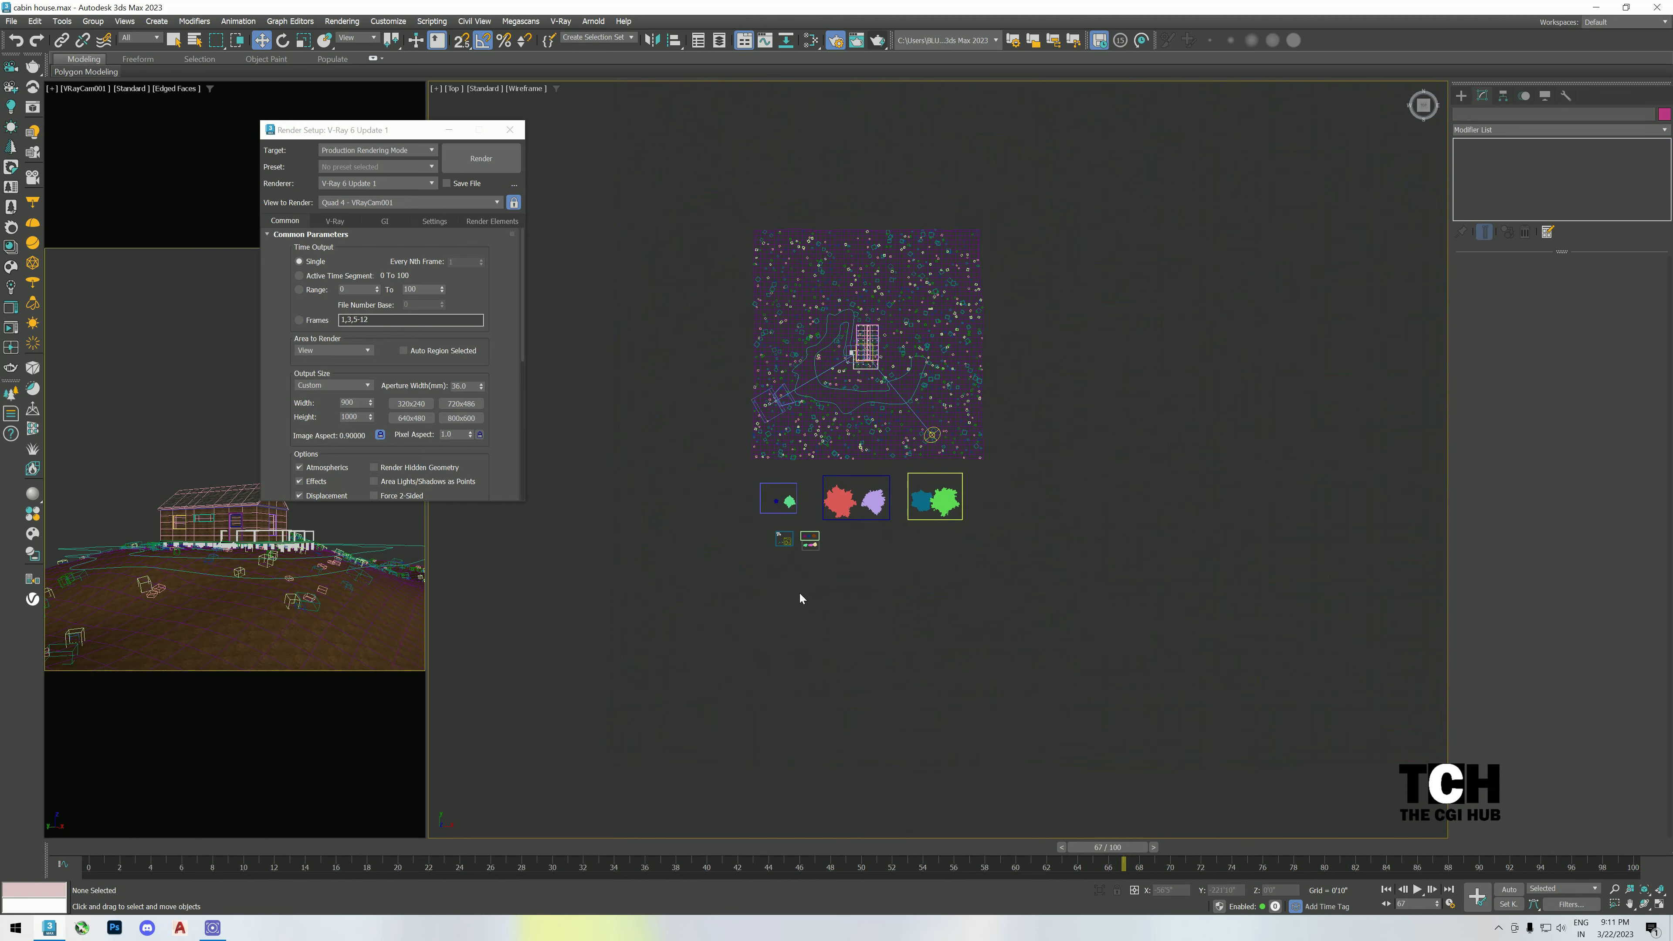
scroll(709, 466, up, 8)
click(676, 454)
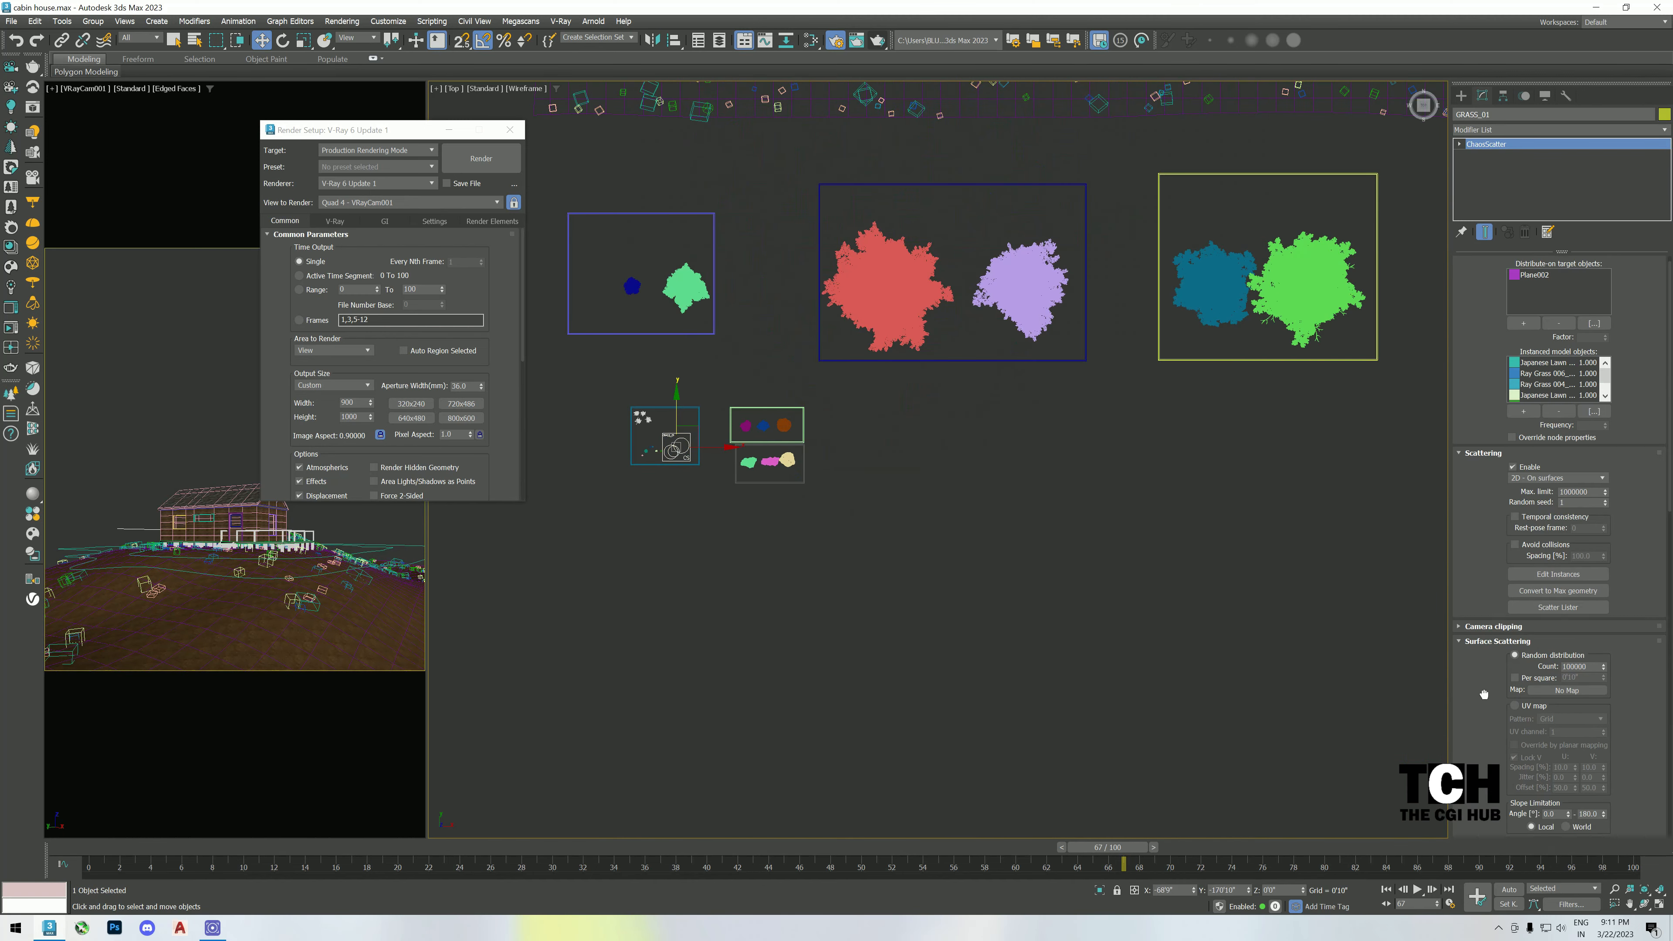
click(1569, 569)
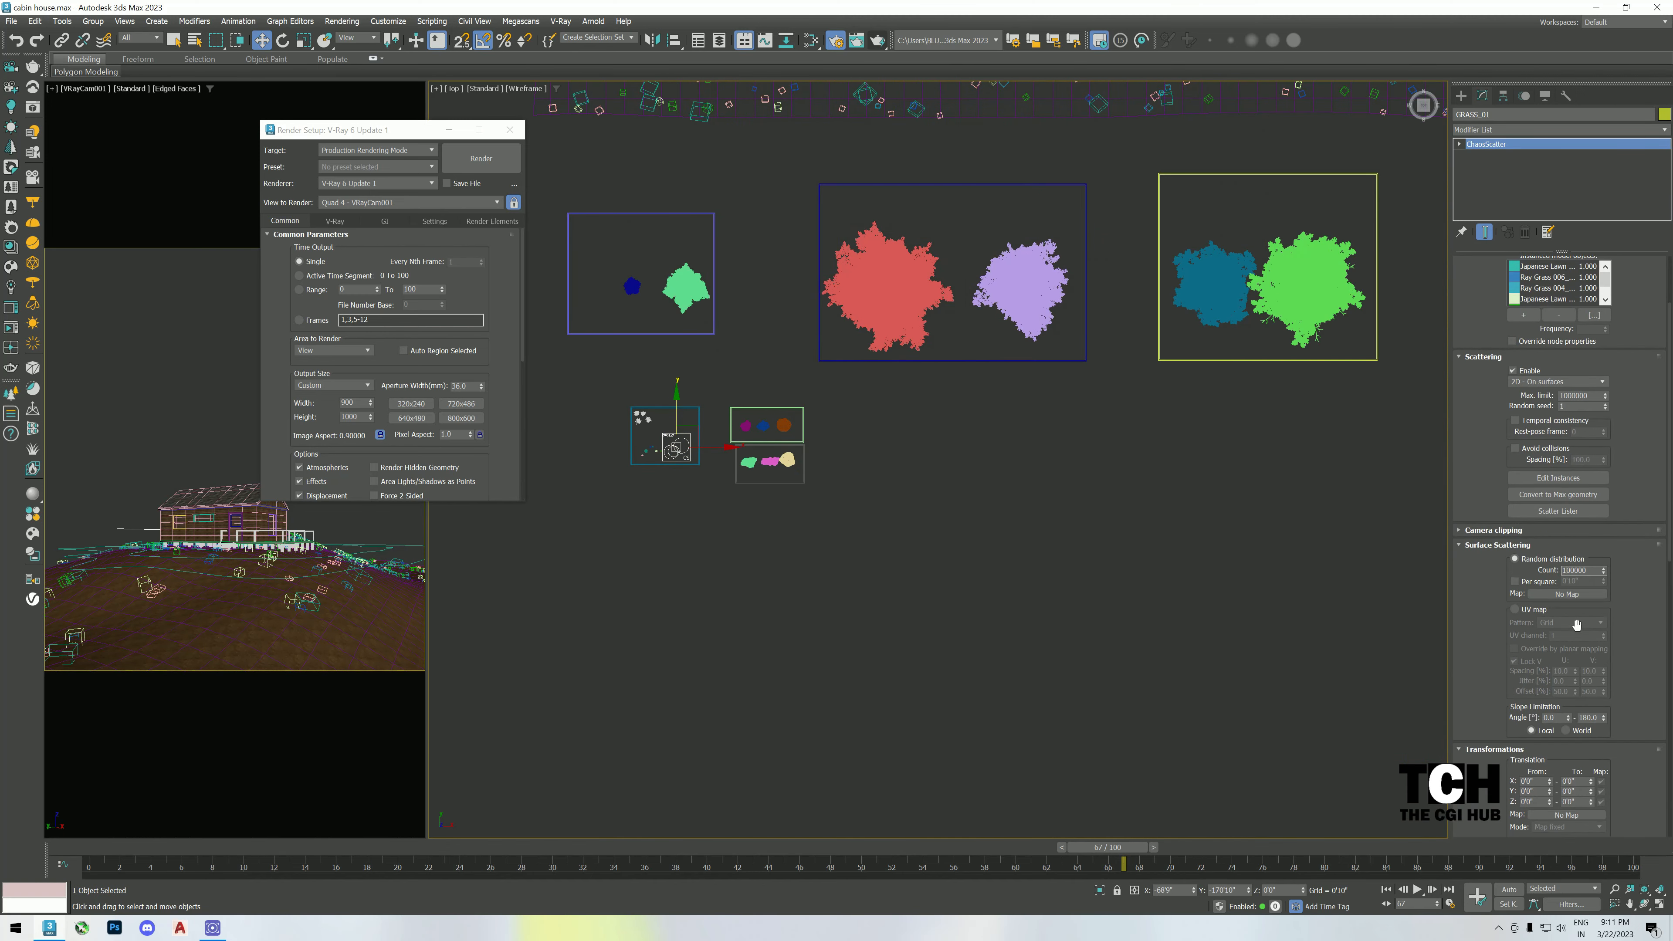
text(200000)
key(Return)
- Render the camera view and examine the grass density around the cabin and along the path edges
click(877, 40)
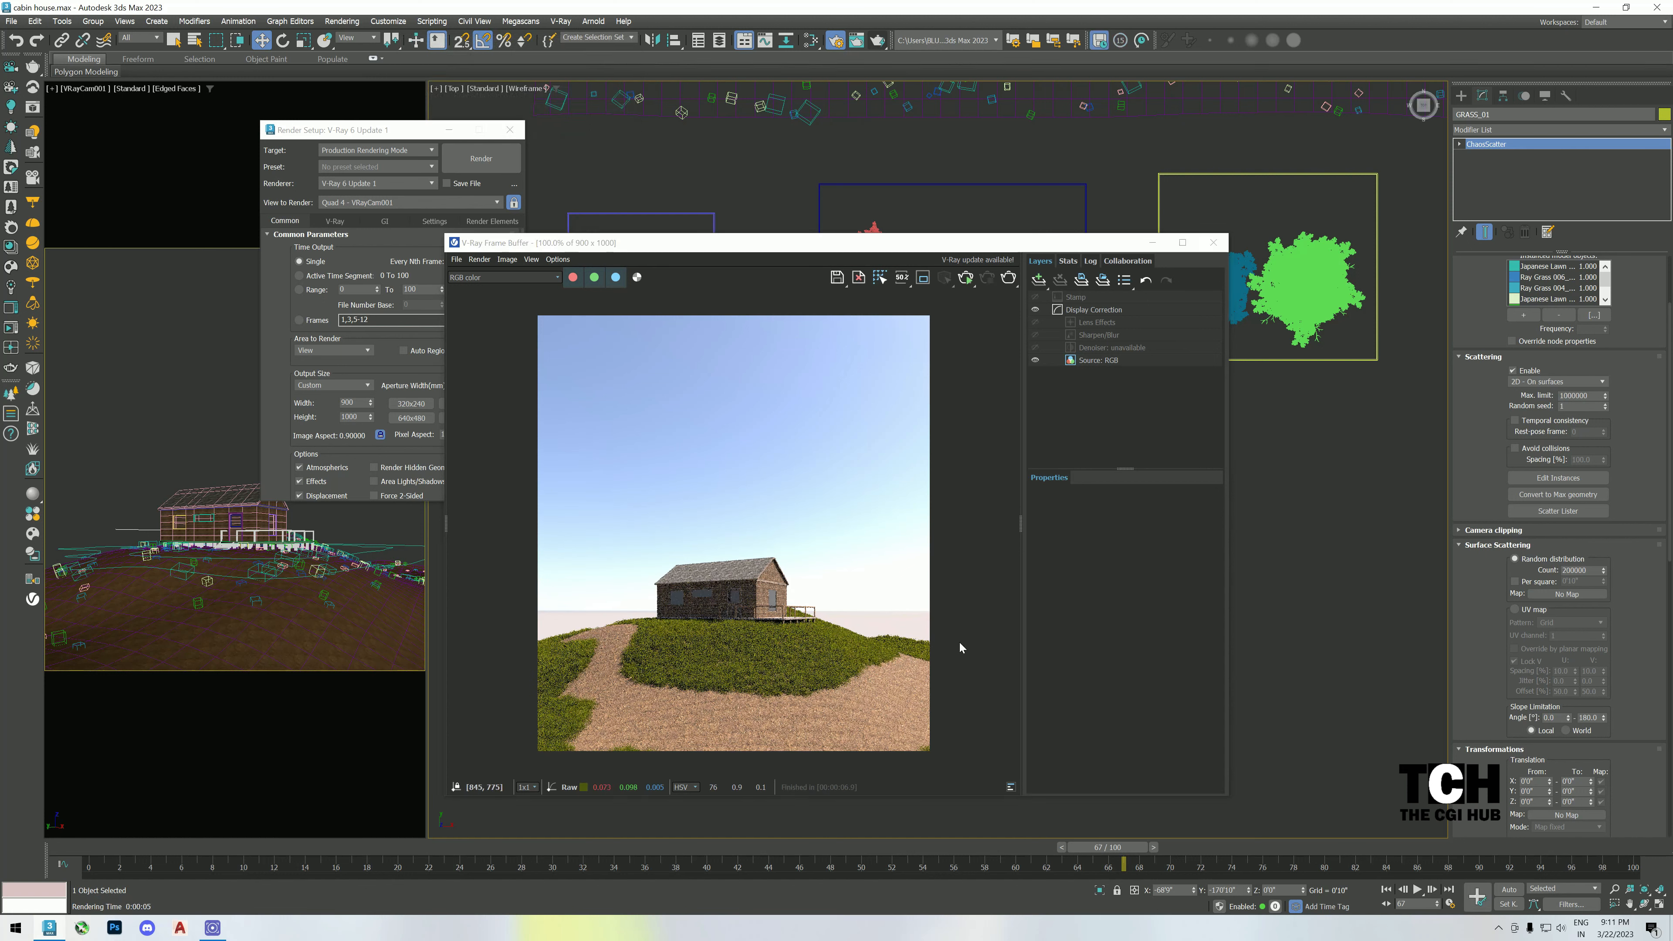
scroll(764, 643, up, 1)
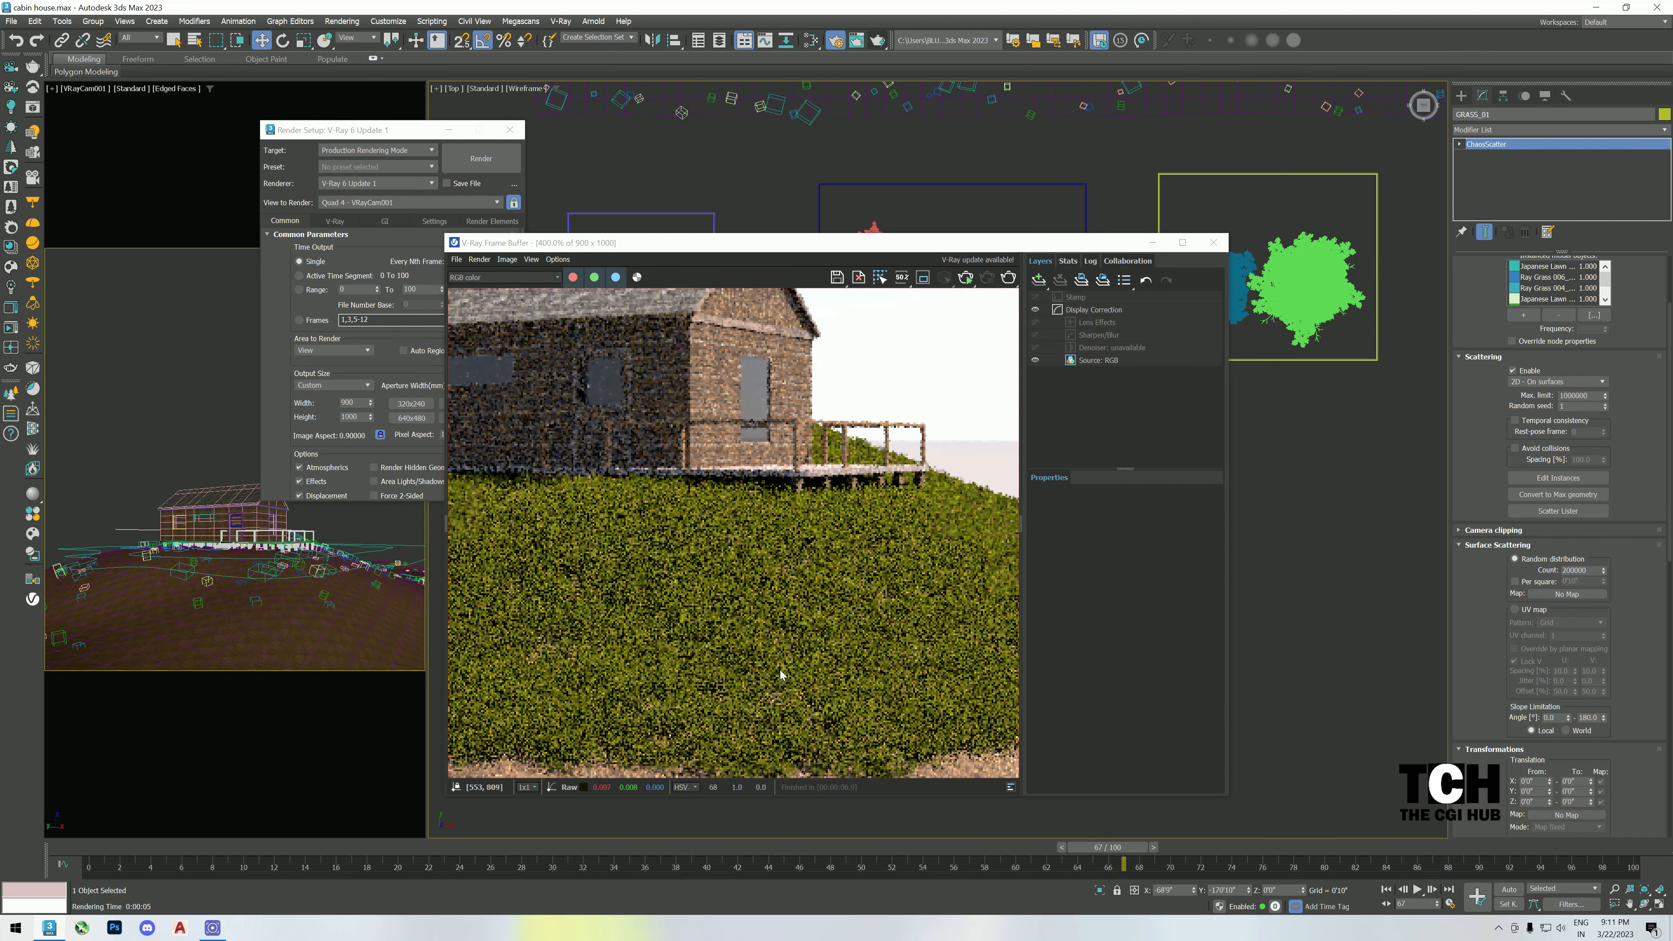
scroll(738, 659, down, 1)
scroll(708, 675, up, 1)
scroll(746, 665, up, 1)
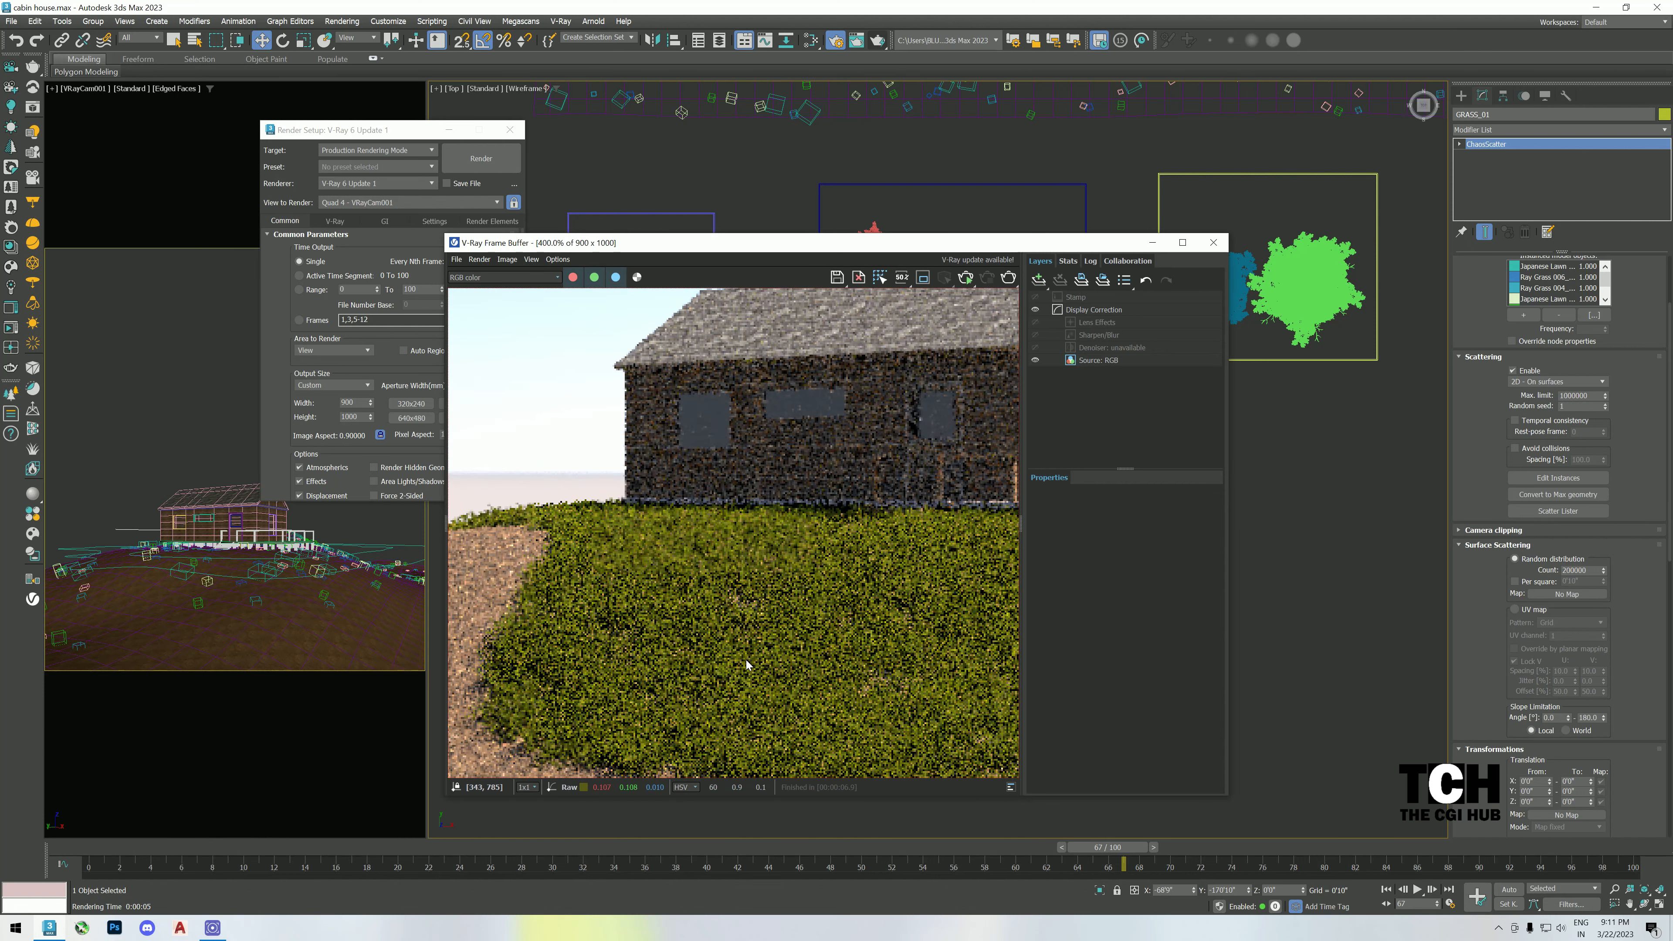
scroll(761, 620, down, 1)
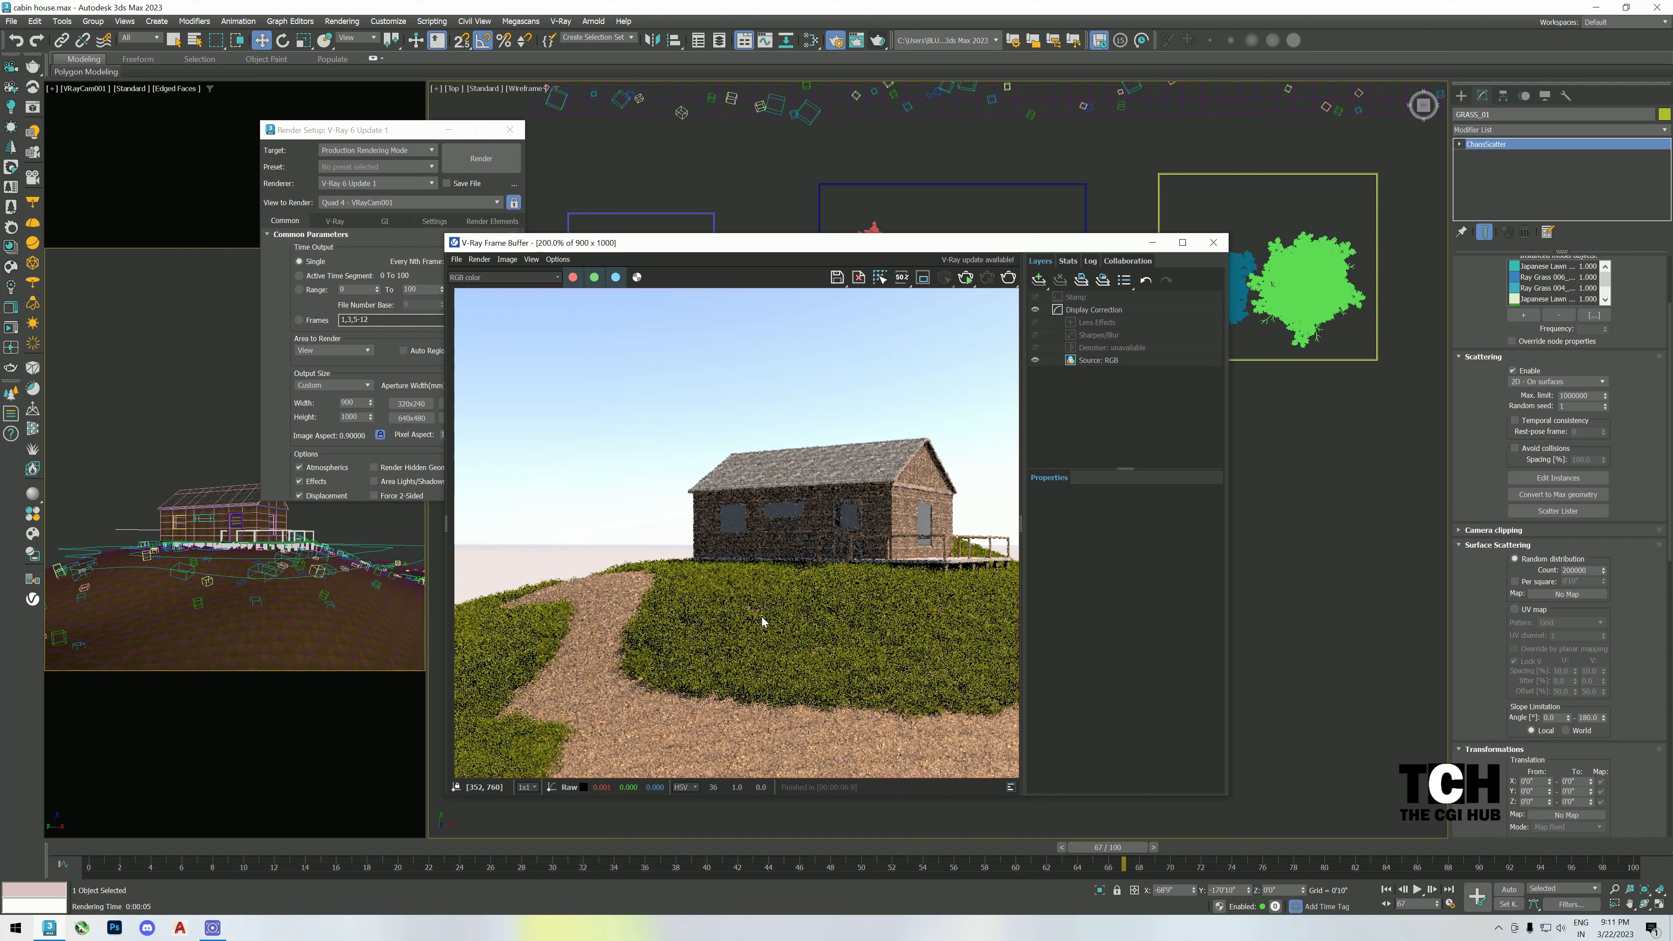
scroll(761, 620, down, 1)
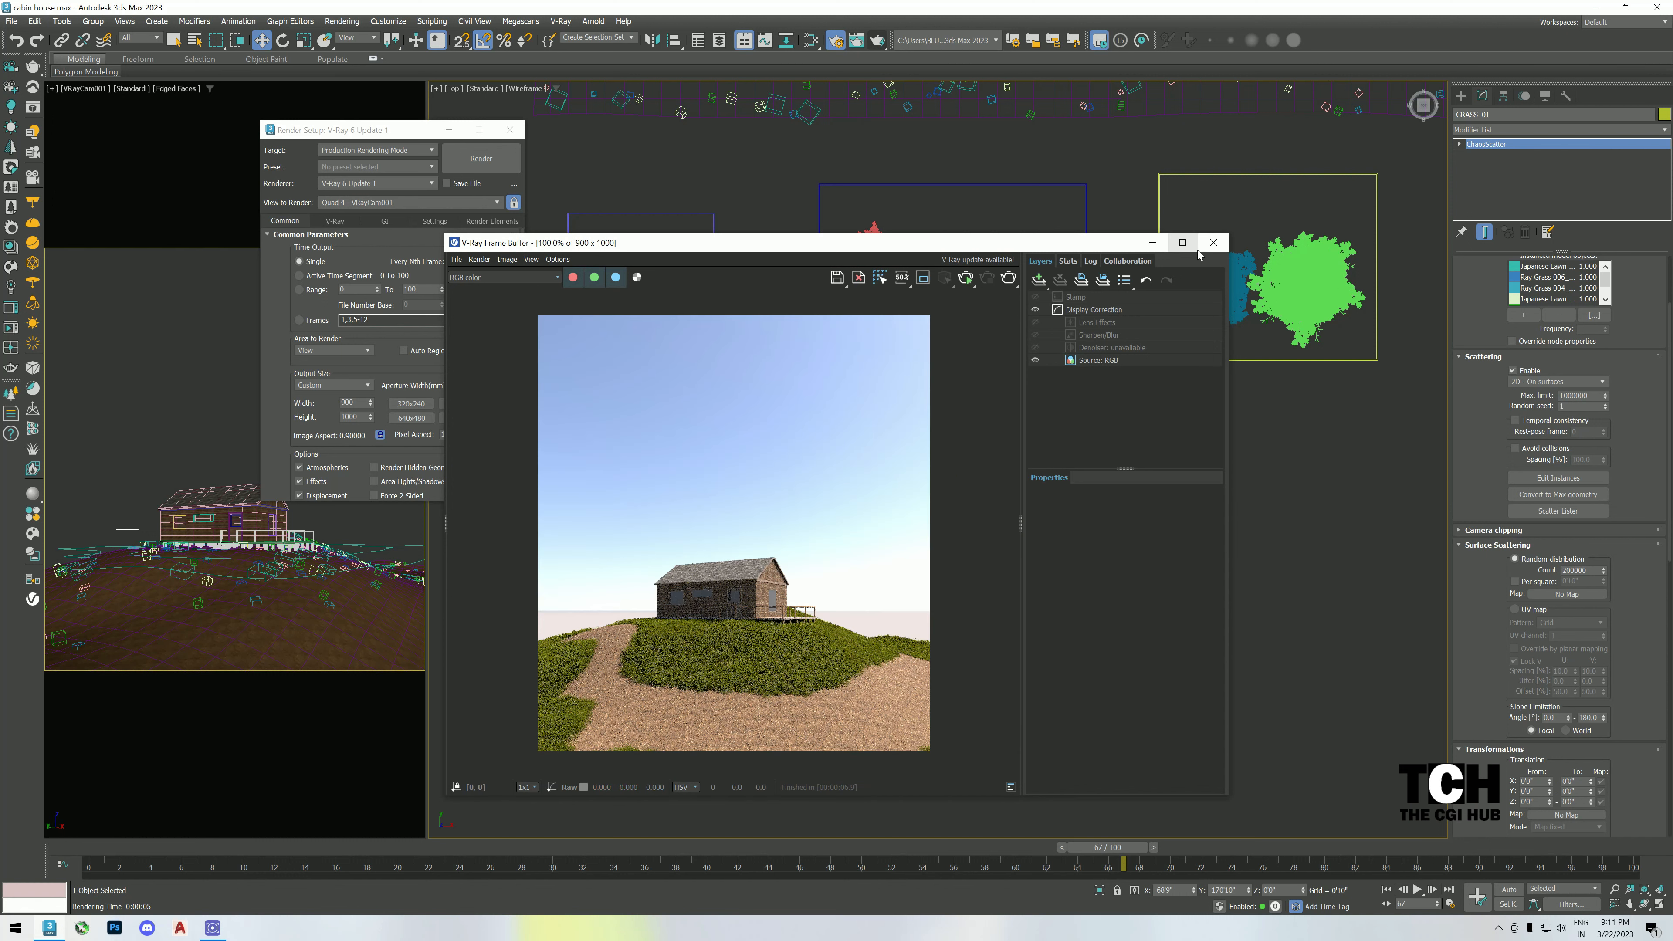
click(1213, 242)
- Create a Chaos Scatter object in the grey frame beside the three Savin Juniper shrubs, working in a shaded view
click(922, 384)
mouse_move(922, 384)
middle_down()
mouse_move(1137, 490)
mouse_move(1034, 468)
middle_up()
scroll(981, 539, up, 5)
key(F3)
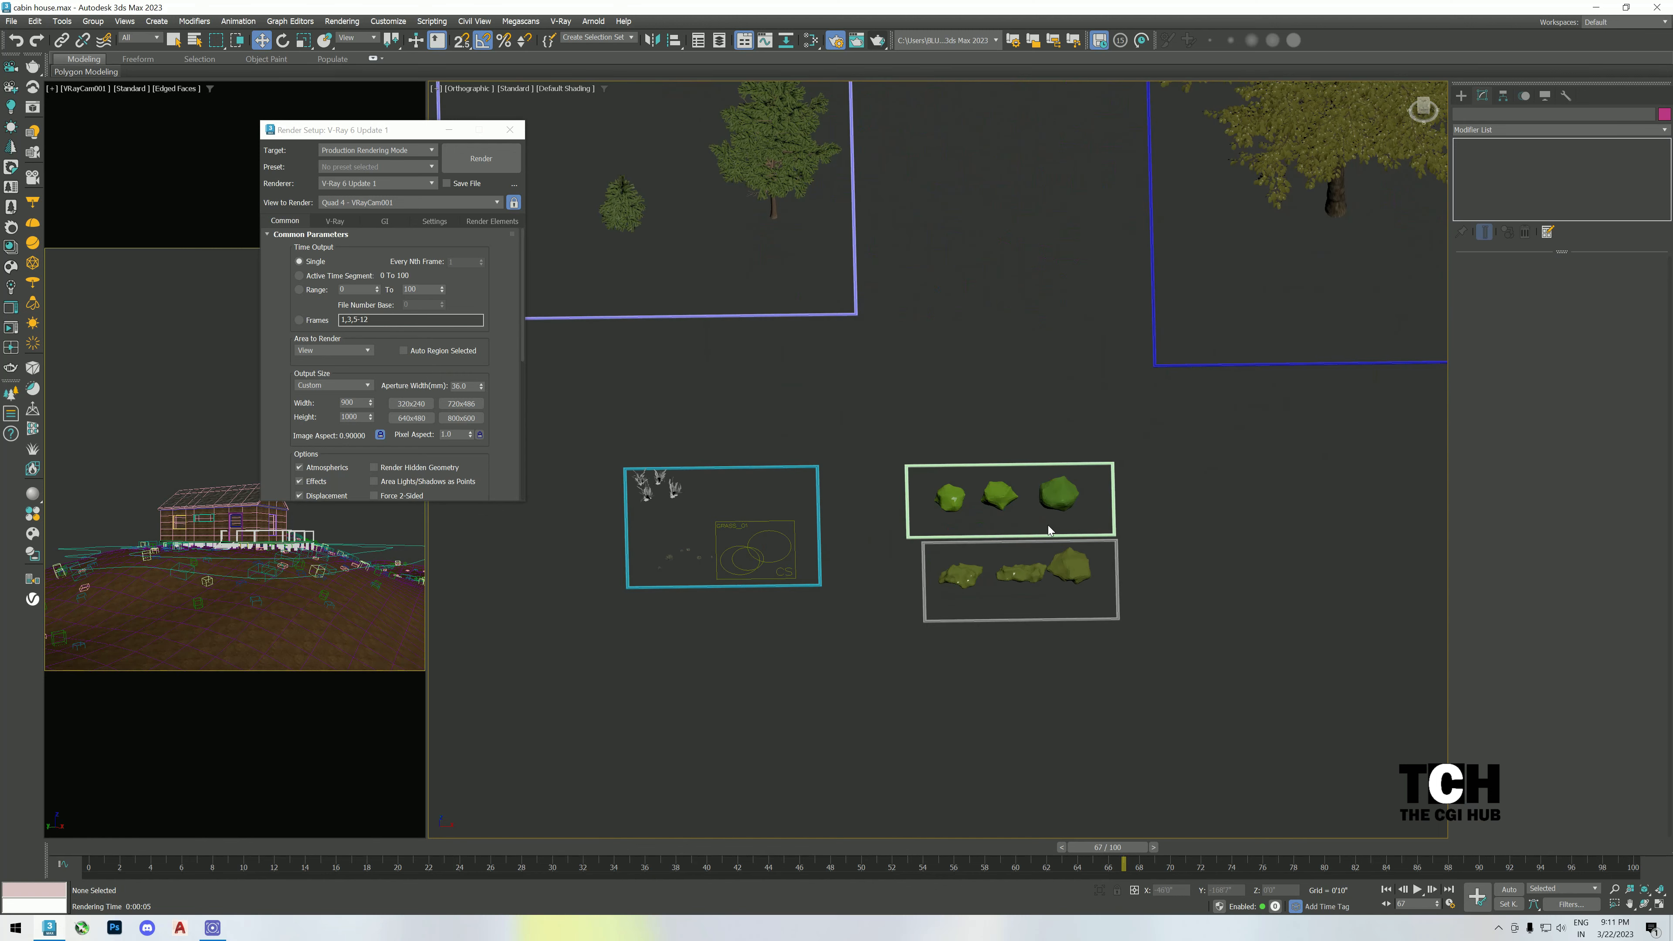
click(1466, 98)
click(1460, 117)
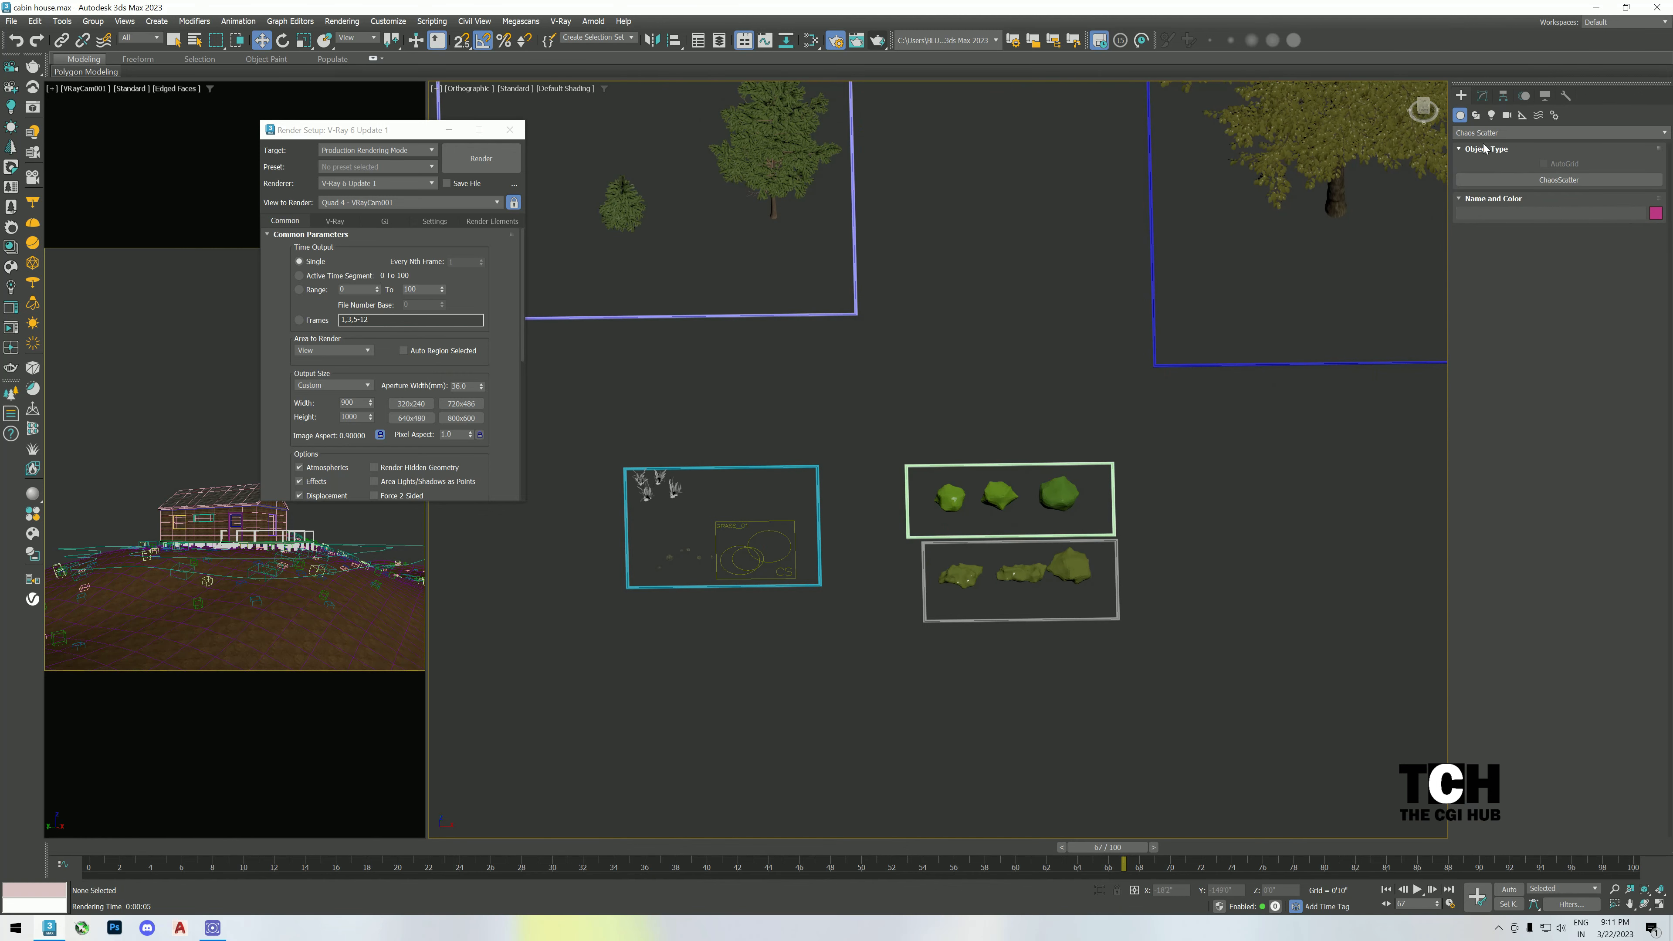
click(1559, 179)
scroll(1014, 546, up, 3)
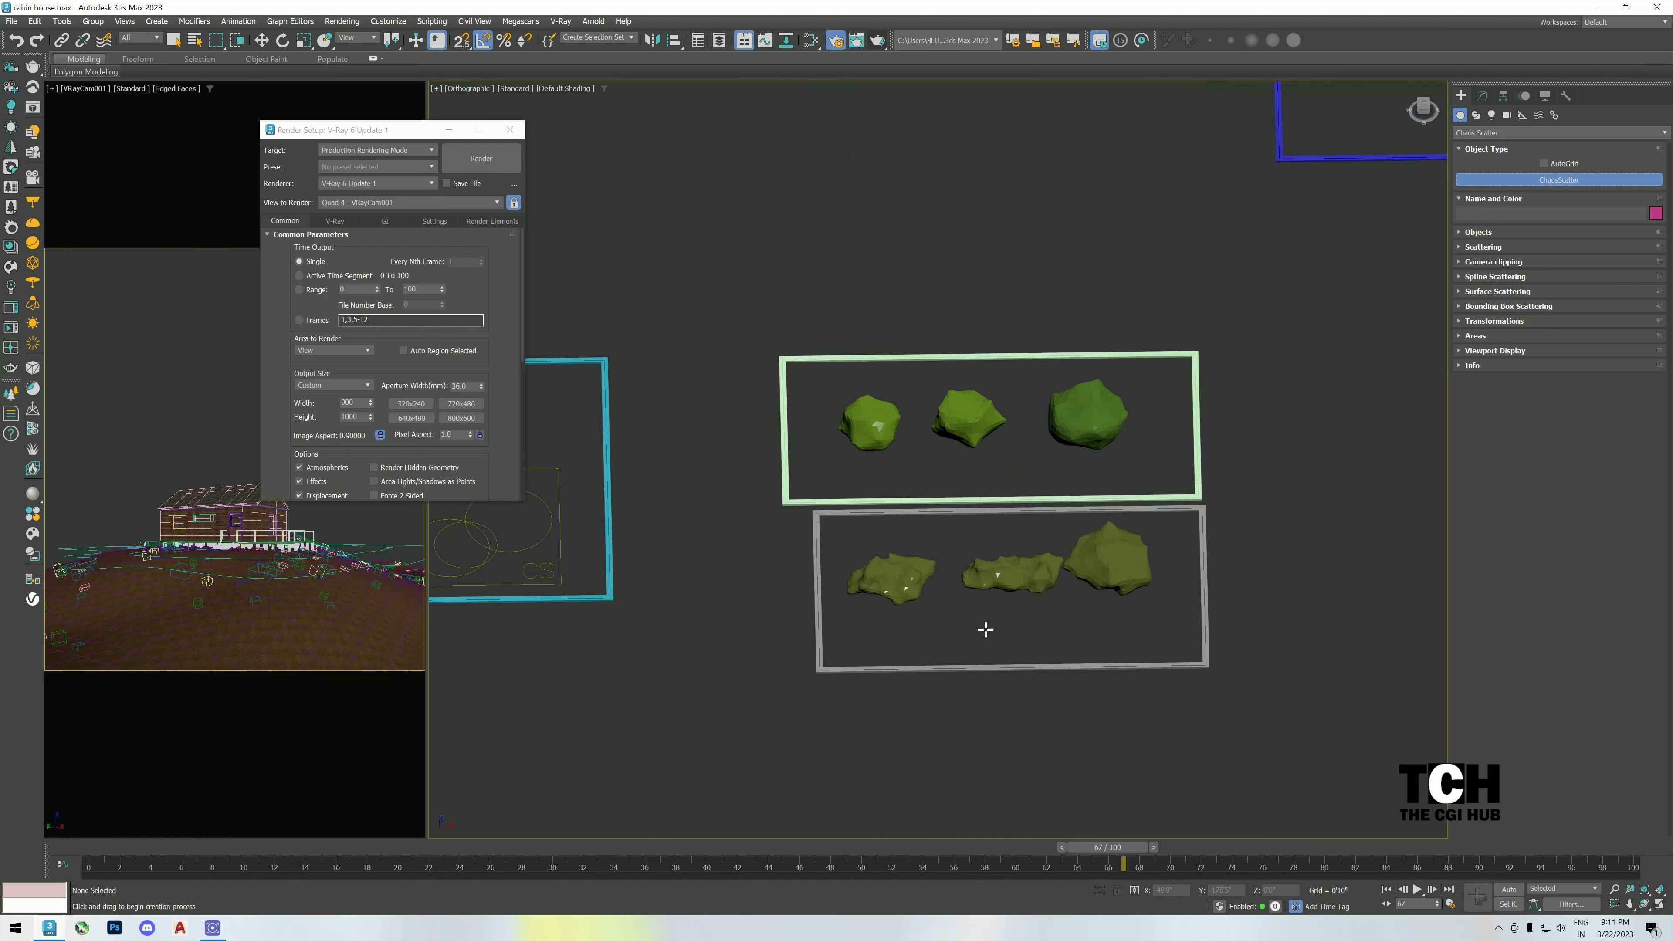
drag(973, 596, 1017, 644)
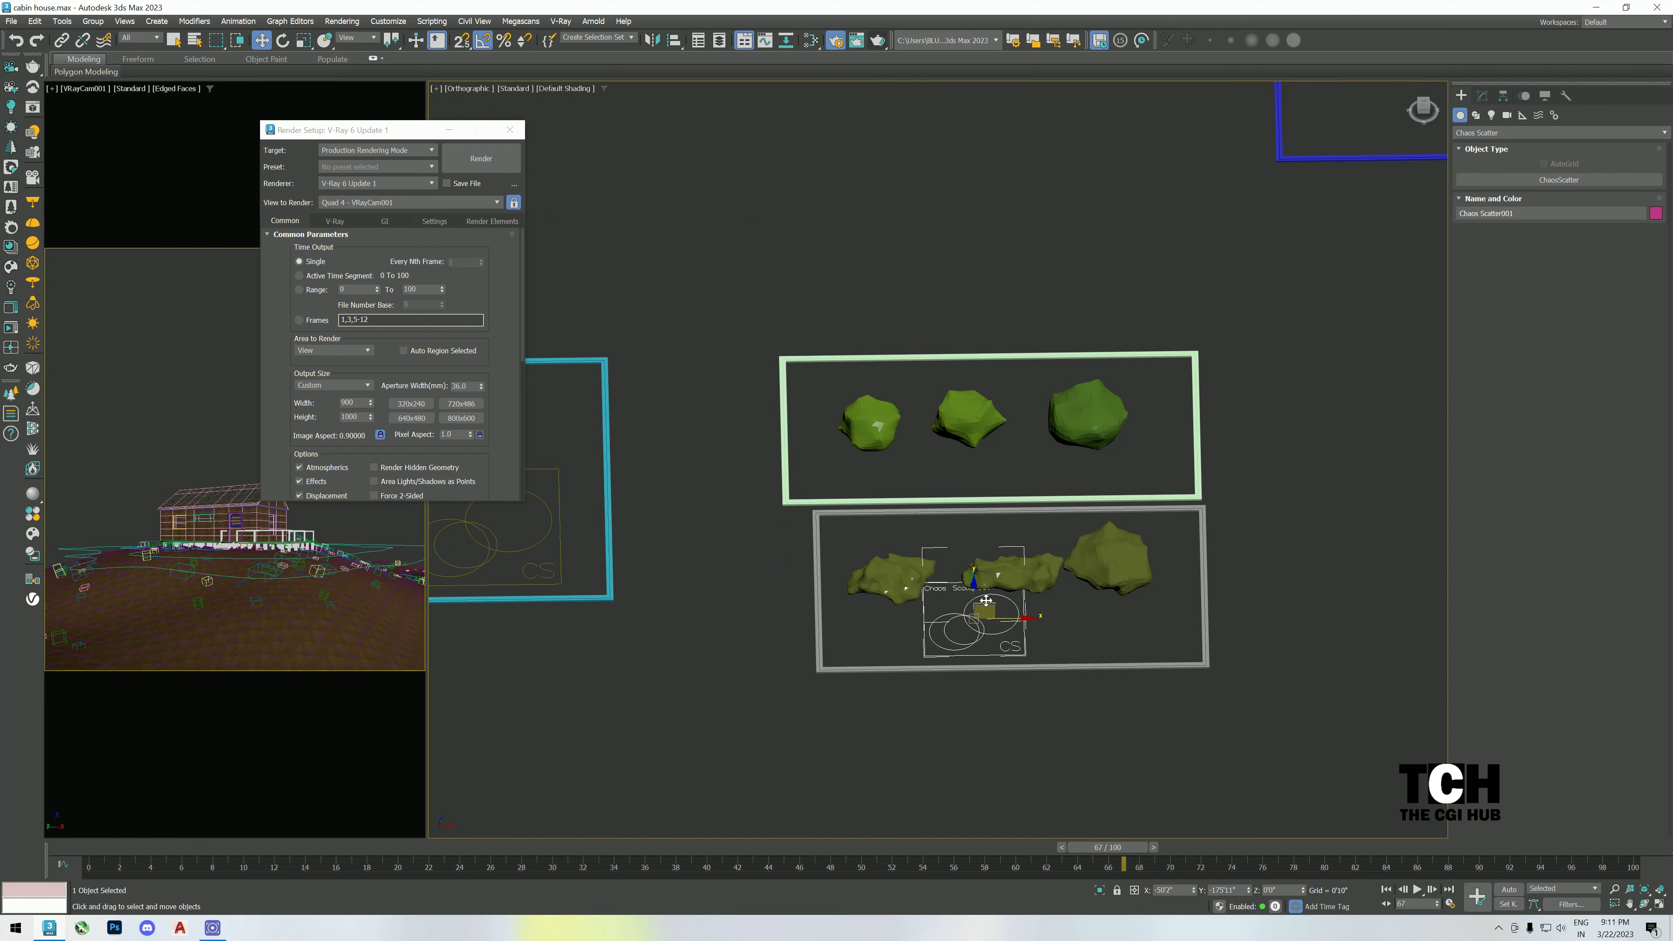
alt+middle_drag(986, 600, 1027, 566)
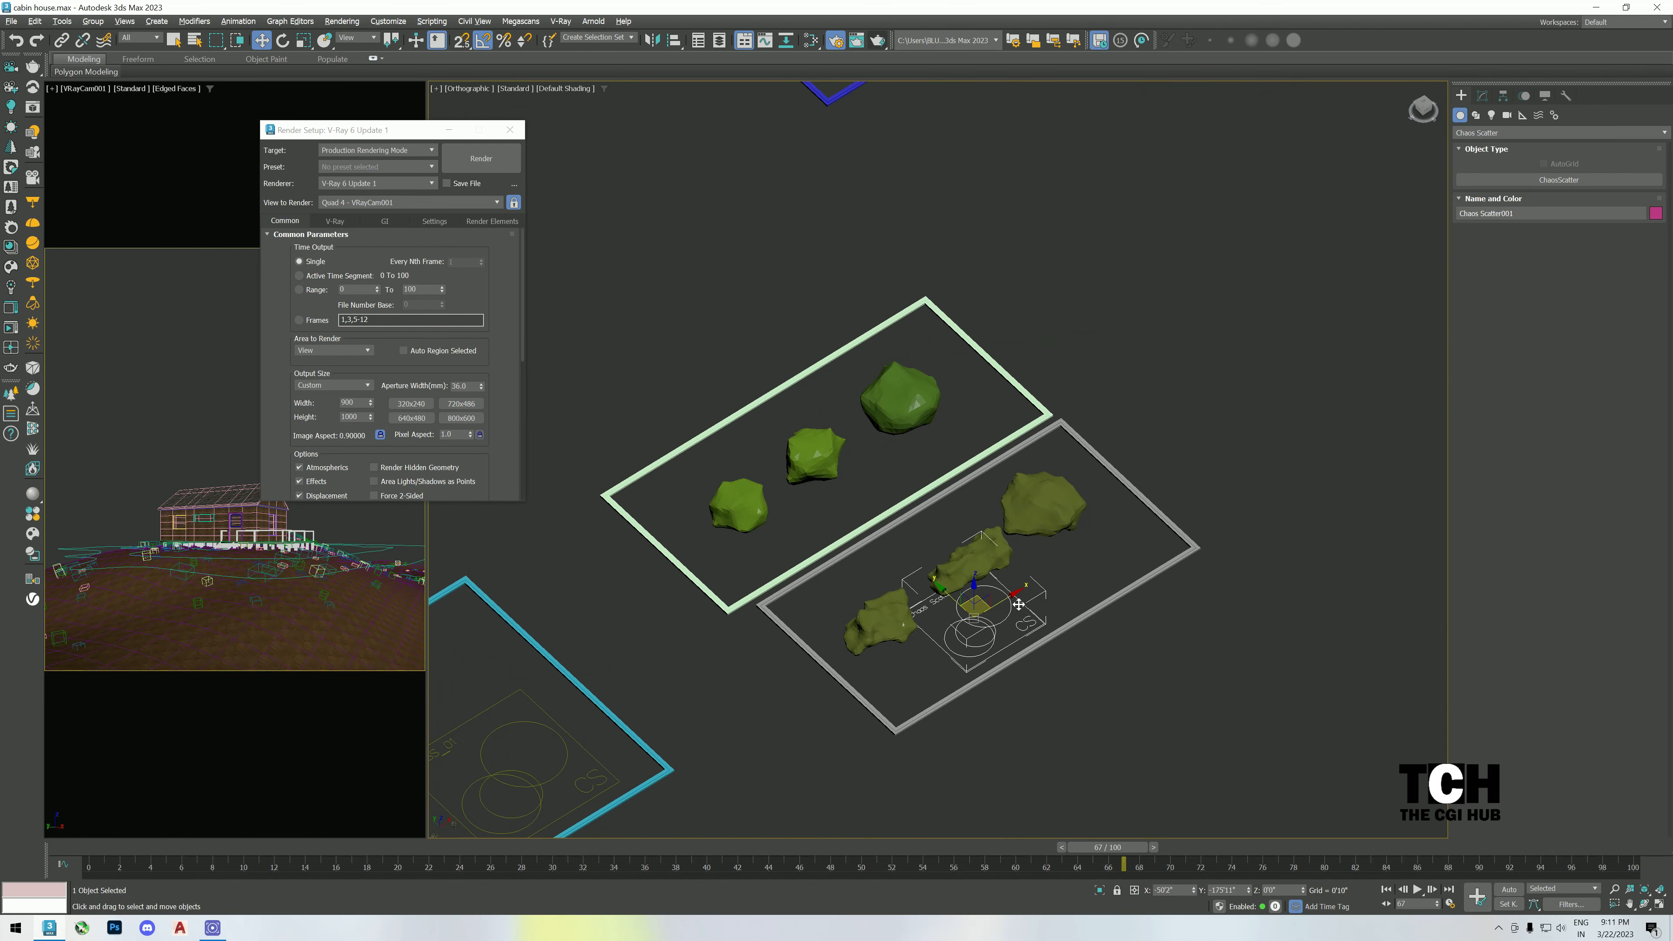
- Add the three Savin Juniper shrubs as instanced model objects of the new scatter
click(1484, 97)
click(1523, 425)
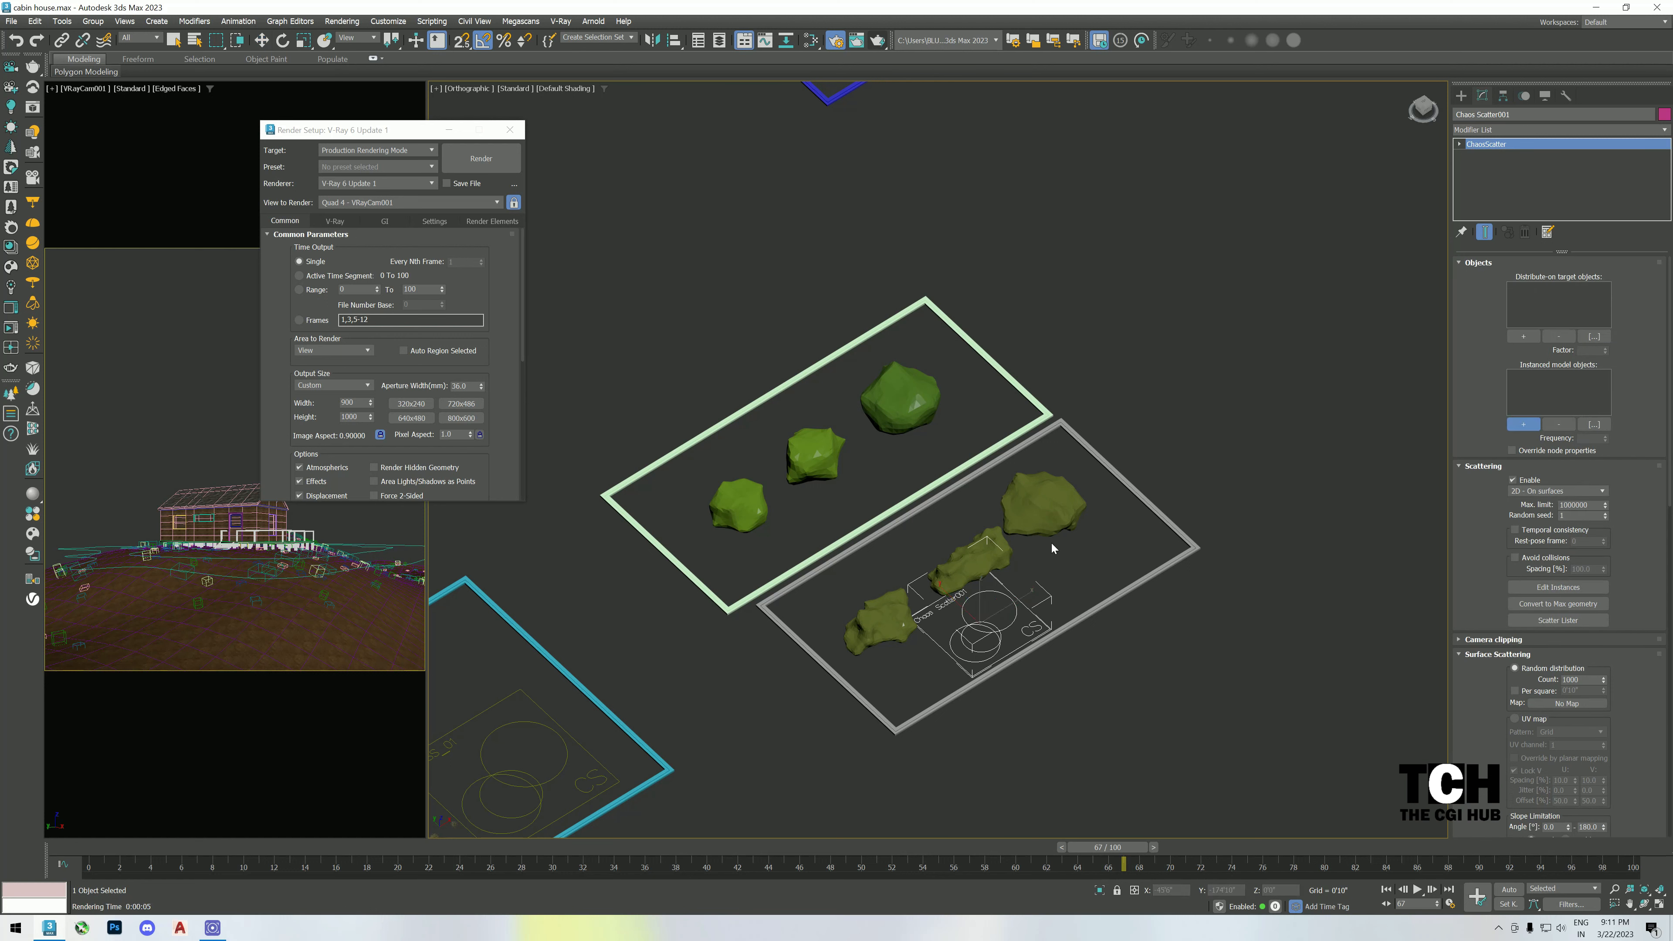
click(971, 560)
click(1042, 504)
click(871, 630)
right_click(871, 629)
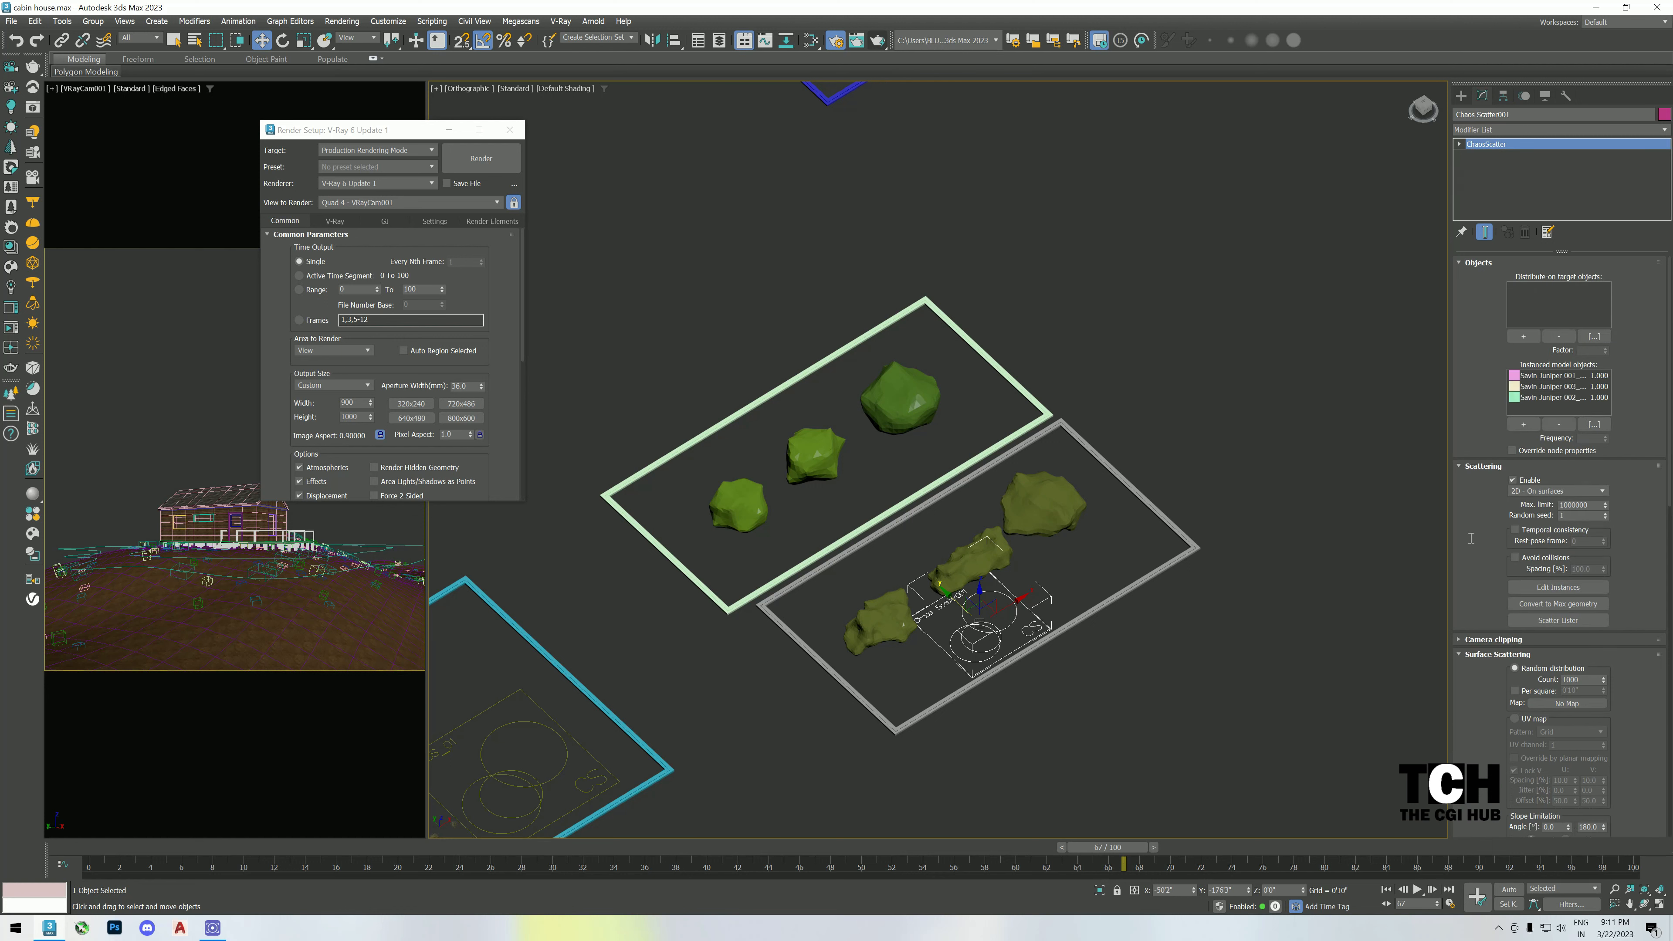
- Set the hill terrain as the distribution target of the juniper scatter
click(1522, 336)
scroll(1535, 343, down, 2)
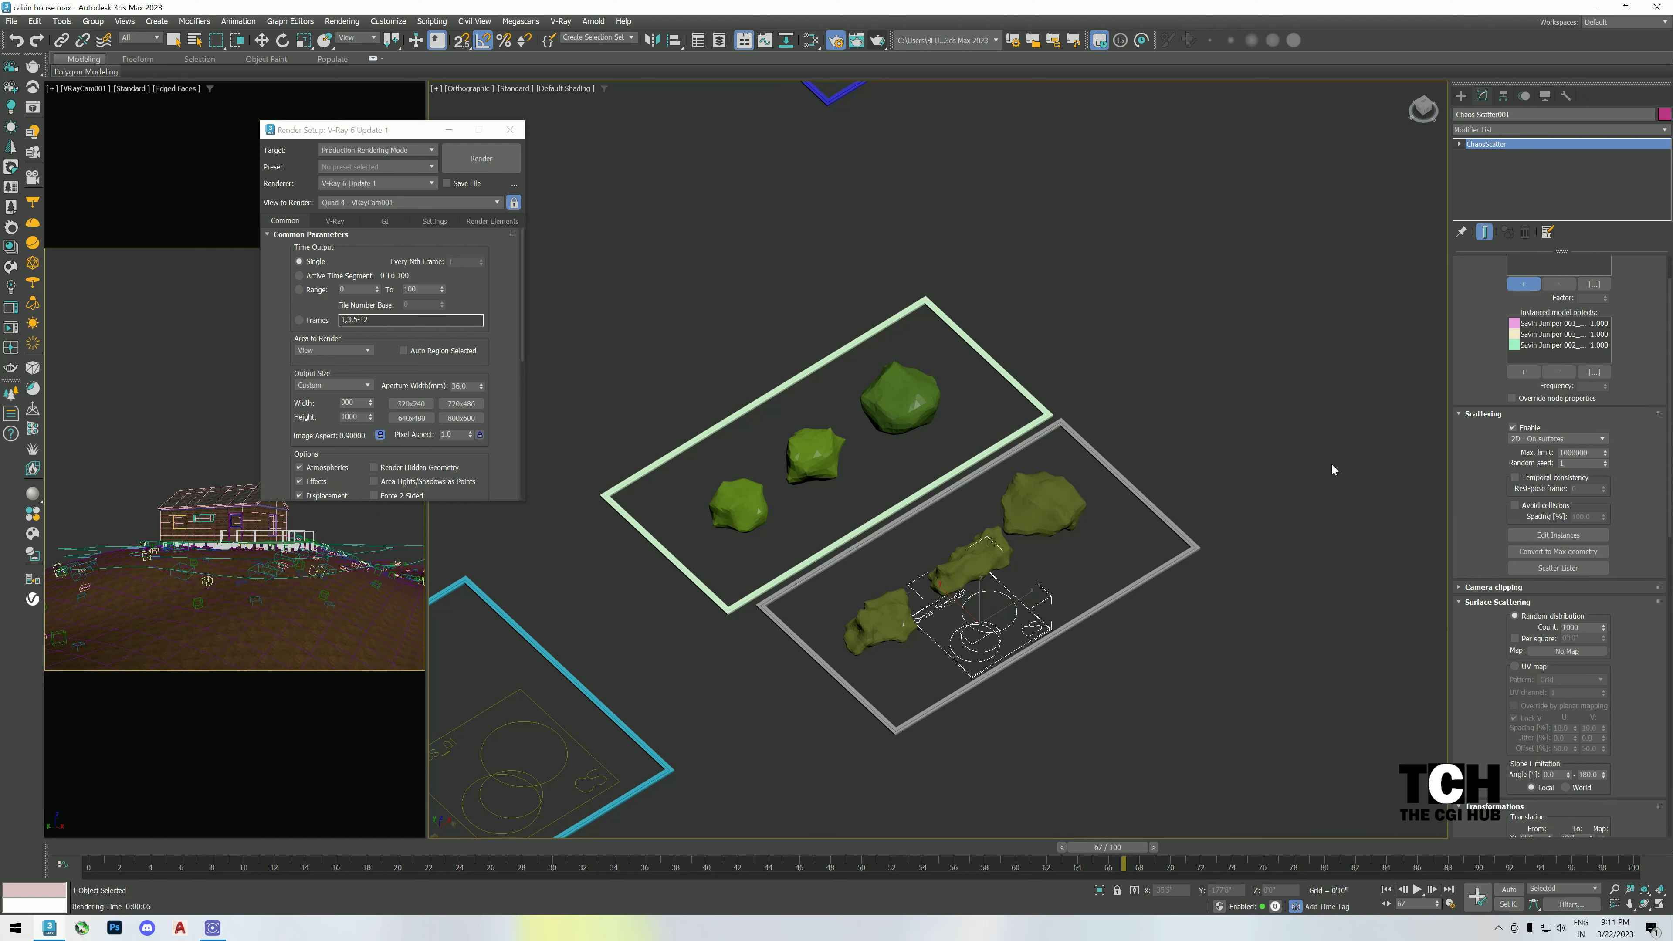
scroll(1271, 425, down, 8)
click(1014, 274)
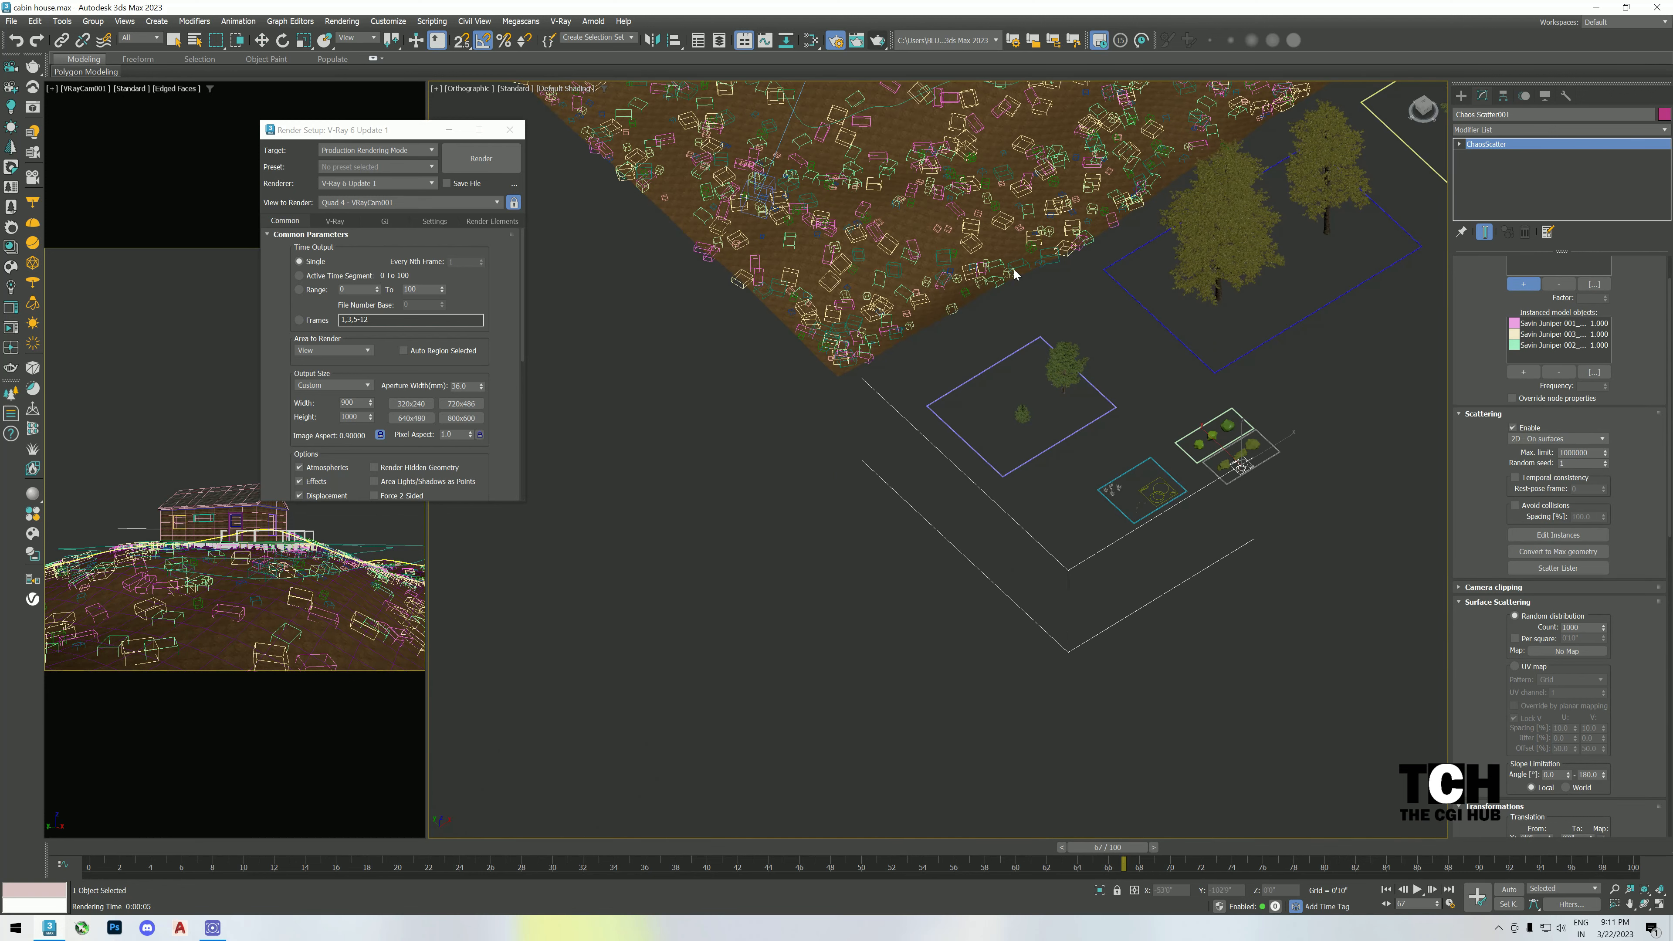
right_click(1343, 337)
- Render the camera view and examine how the juniper shrubs are spread over the grass and path
key(c)
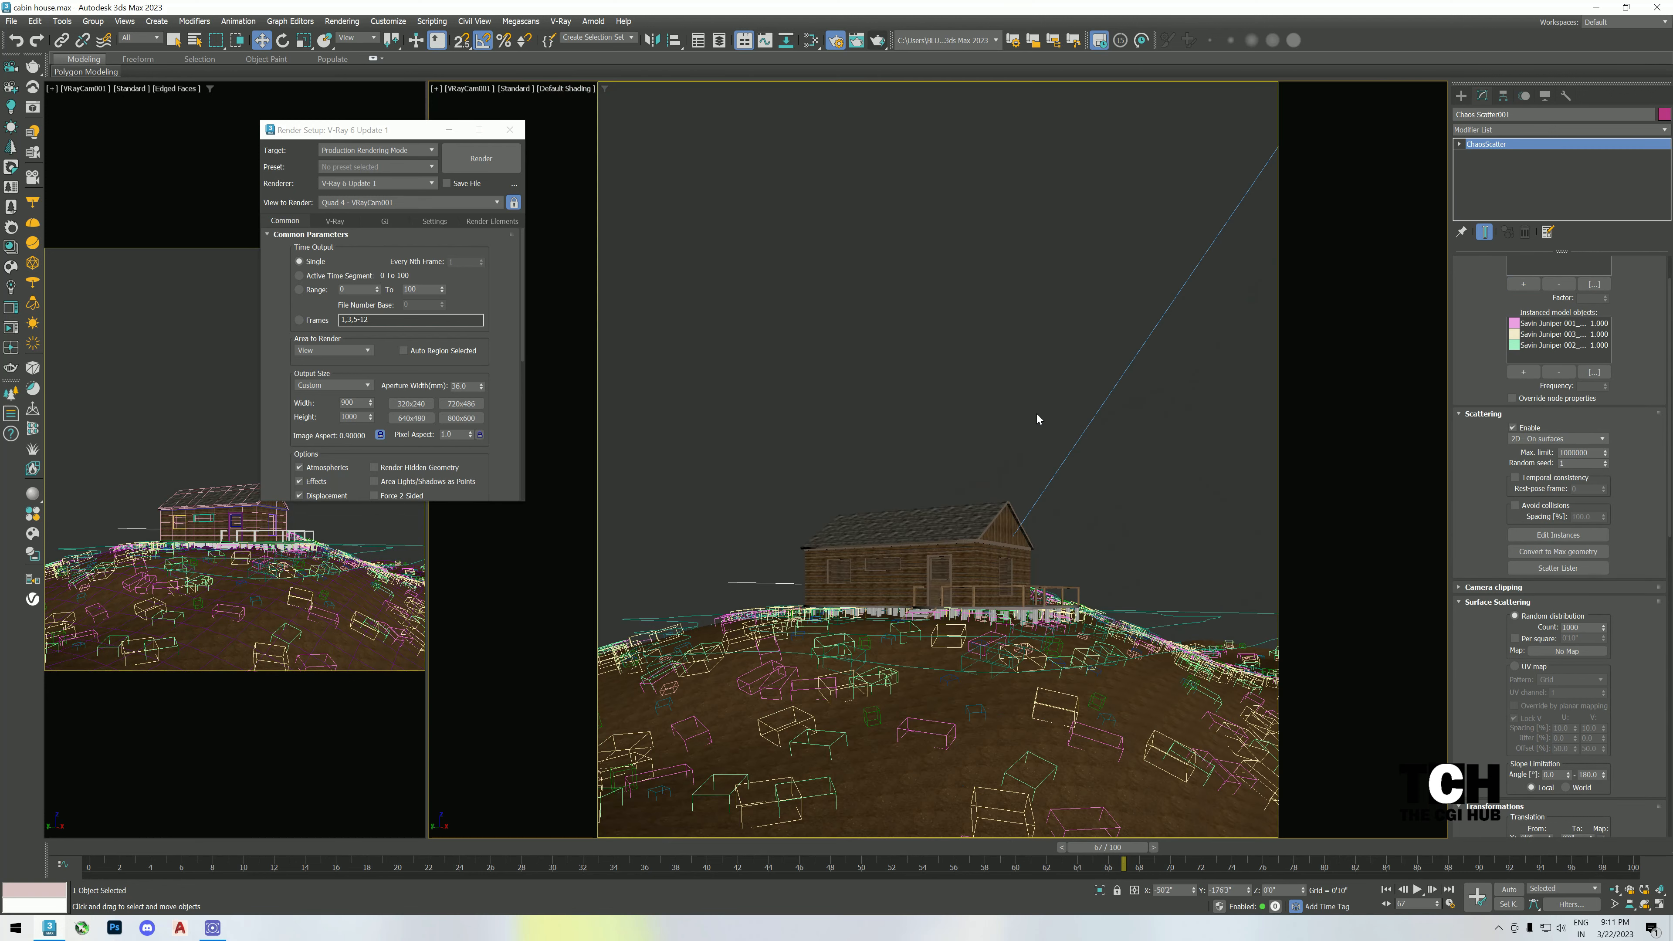
key(p)
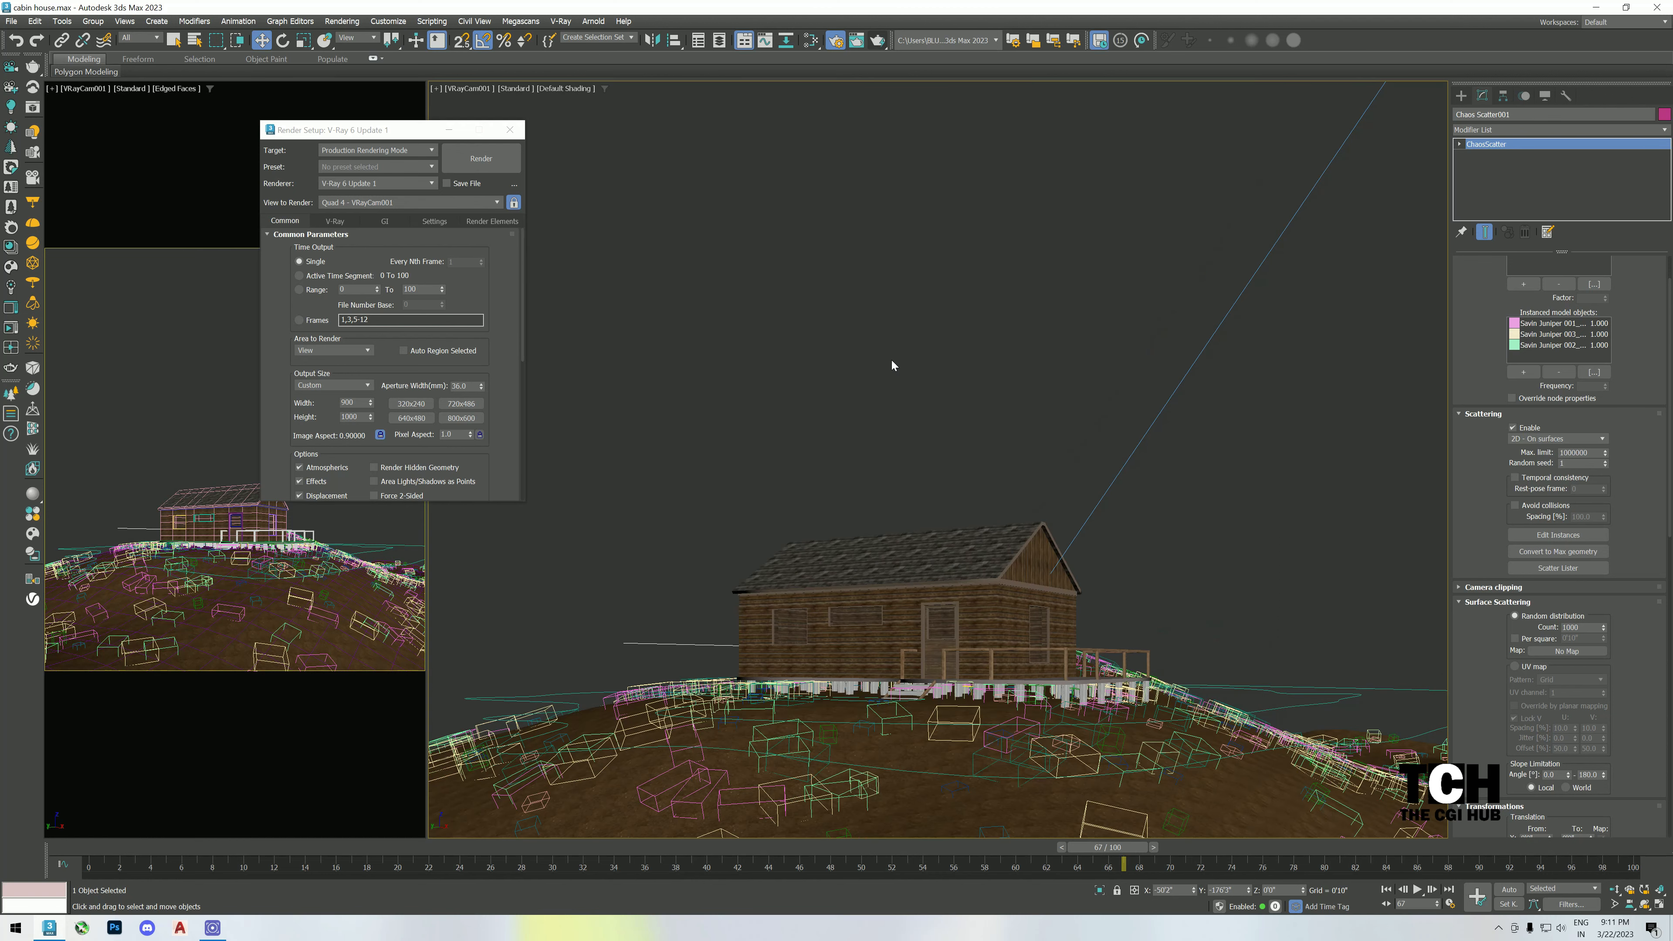
scroll(892, 360, down, 8)
click(485, 165)
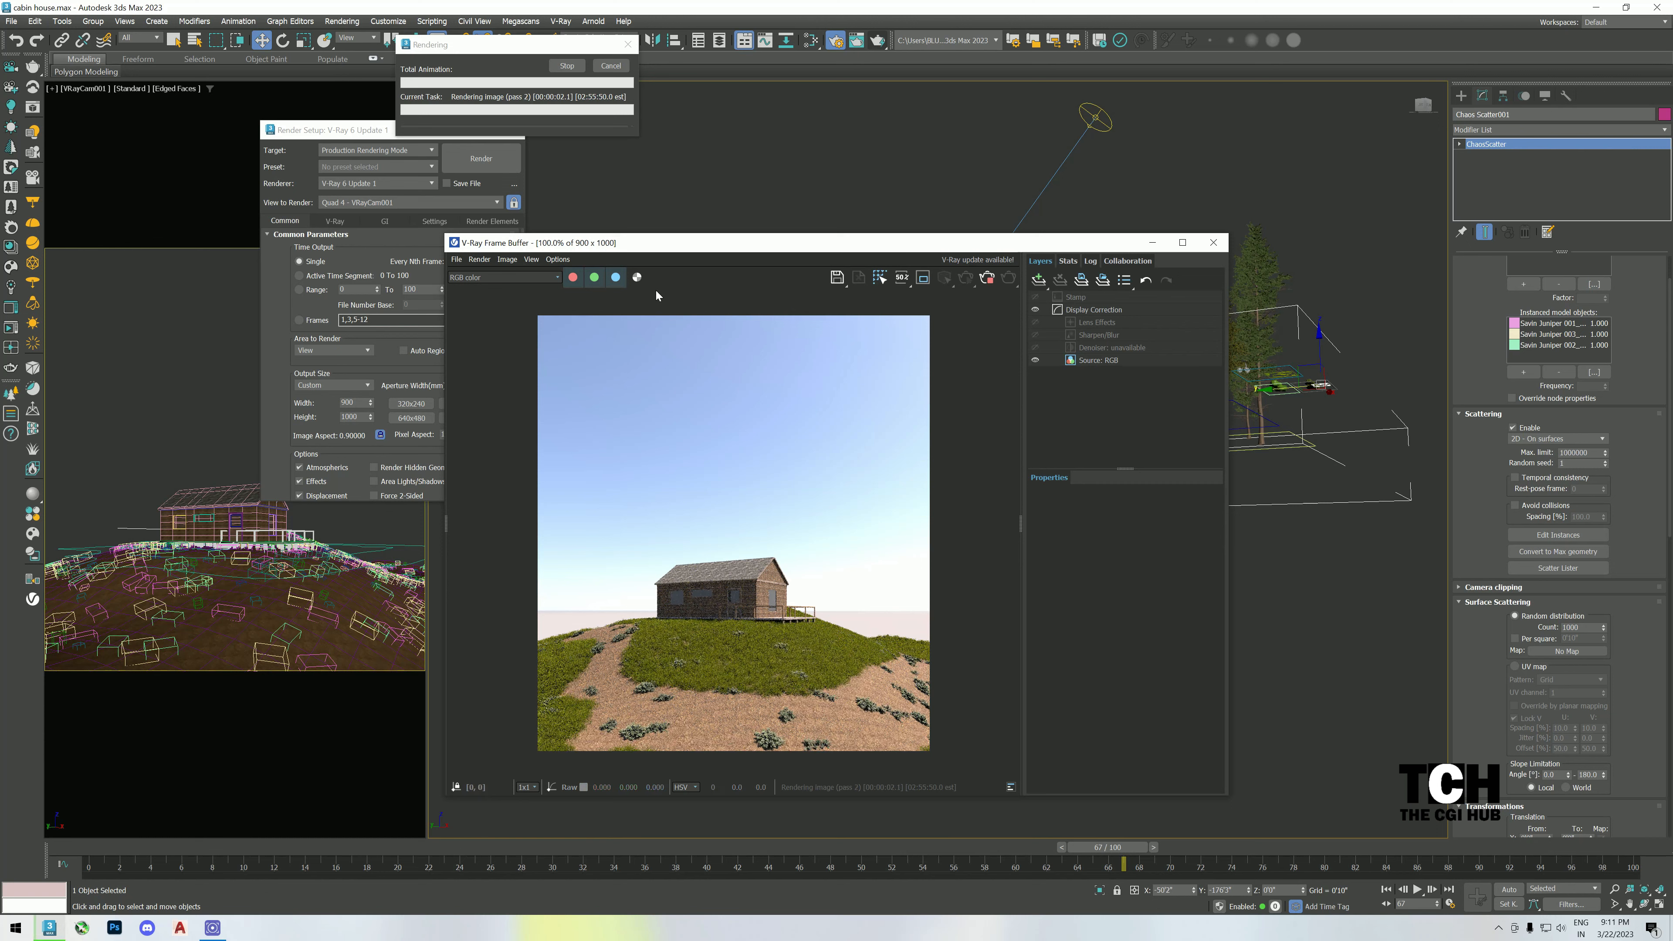
scroll(681, 729, up, 2)
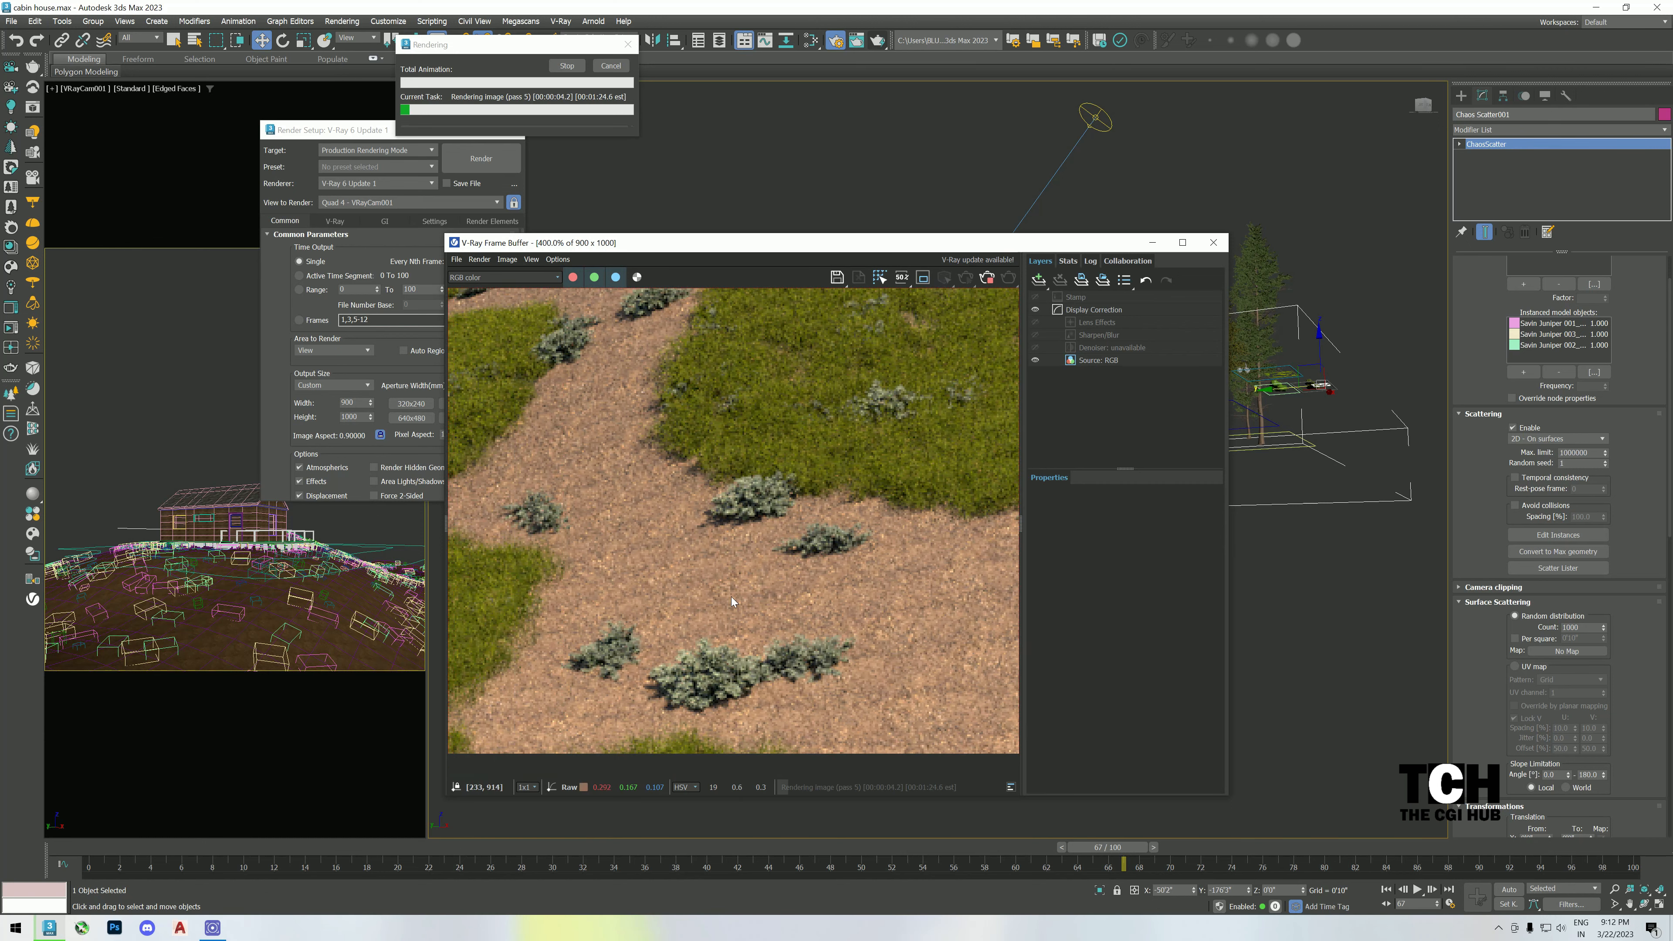
scroll(733, 579, down, 1)
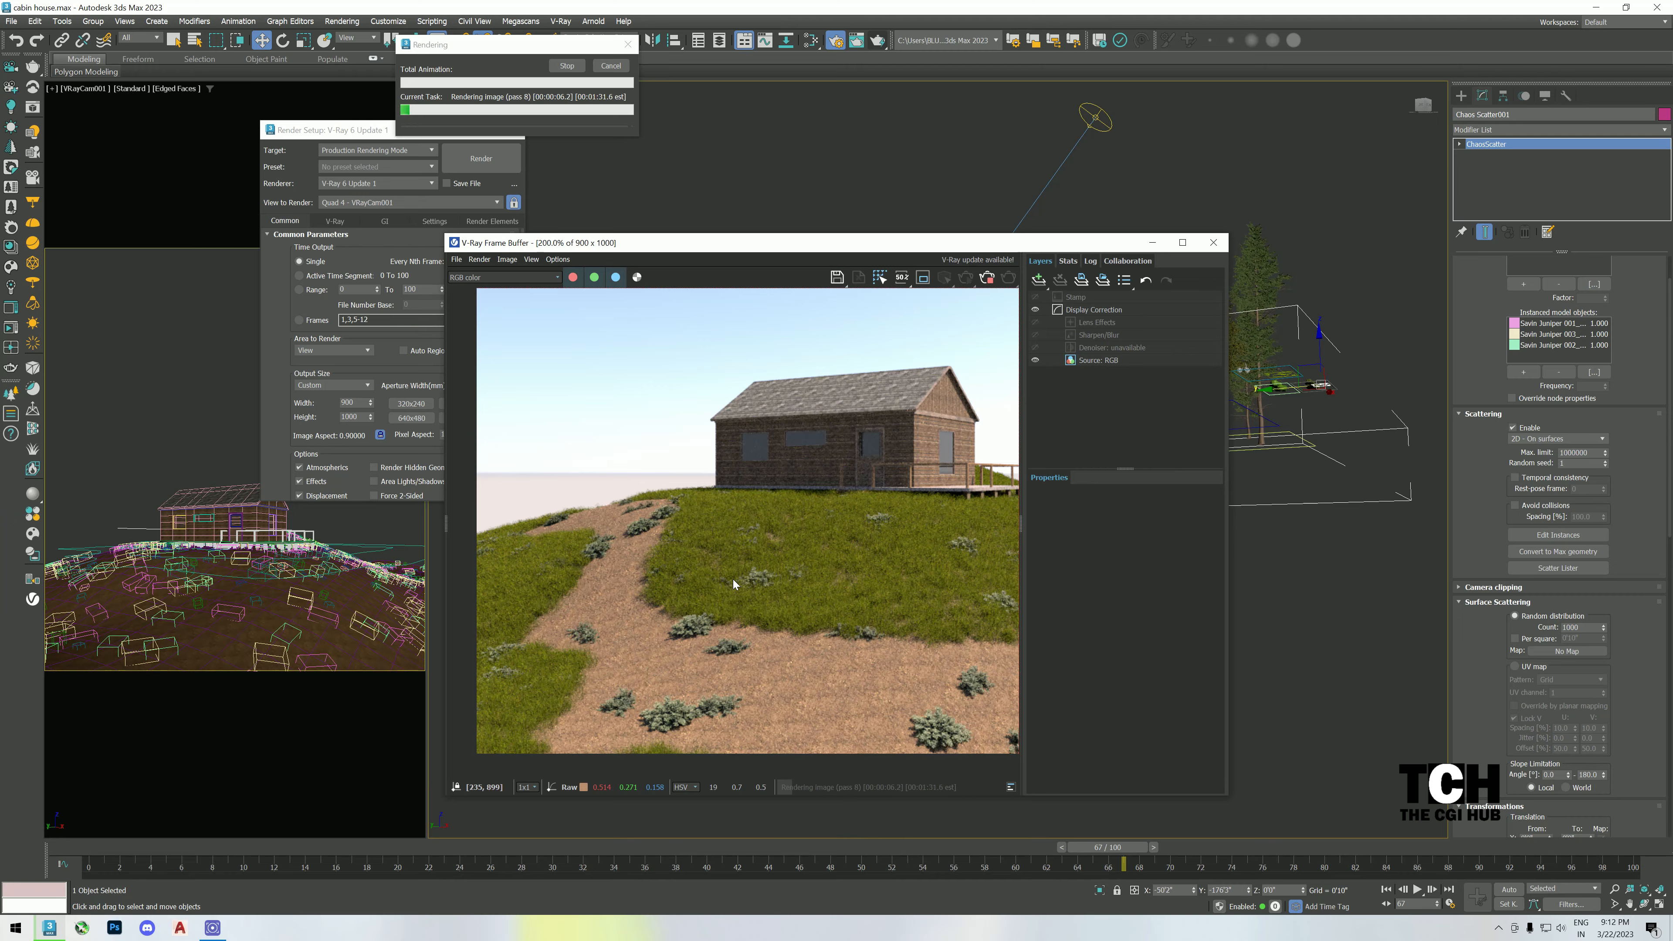
middle_drag(854, 560, 727, 552)
middle_drag(889, 506, 758, 507)
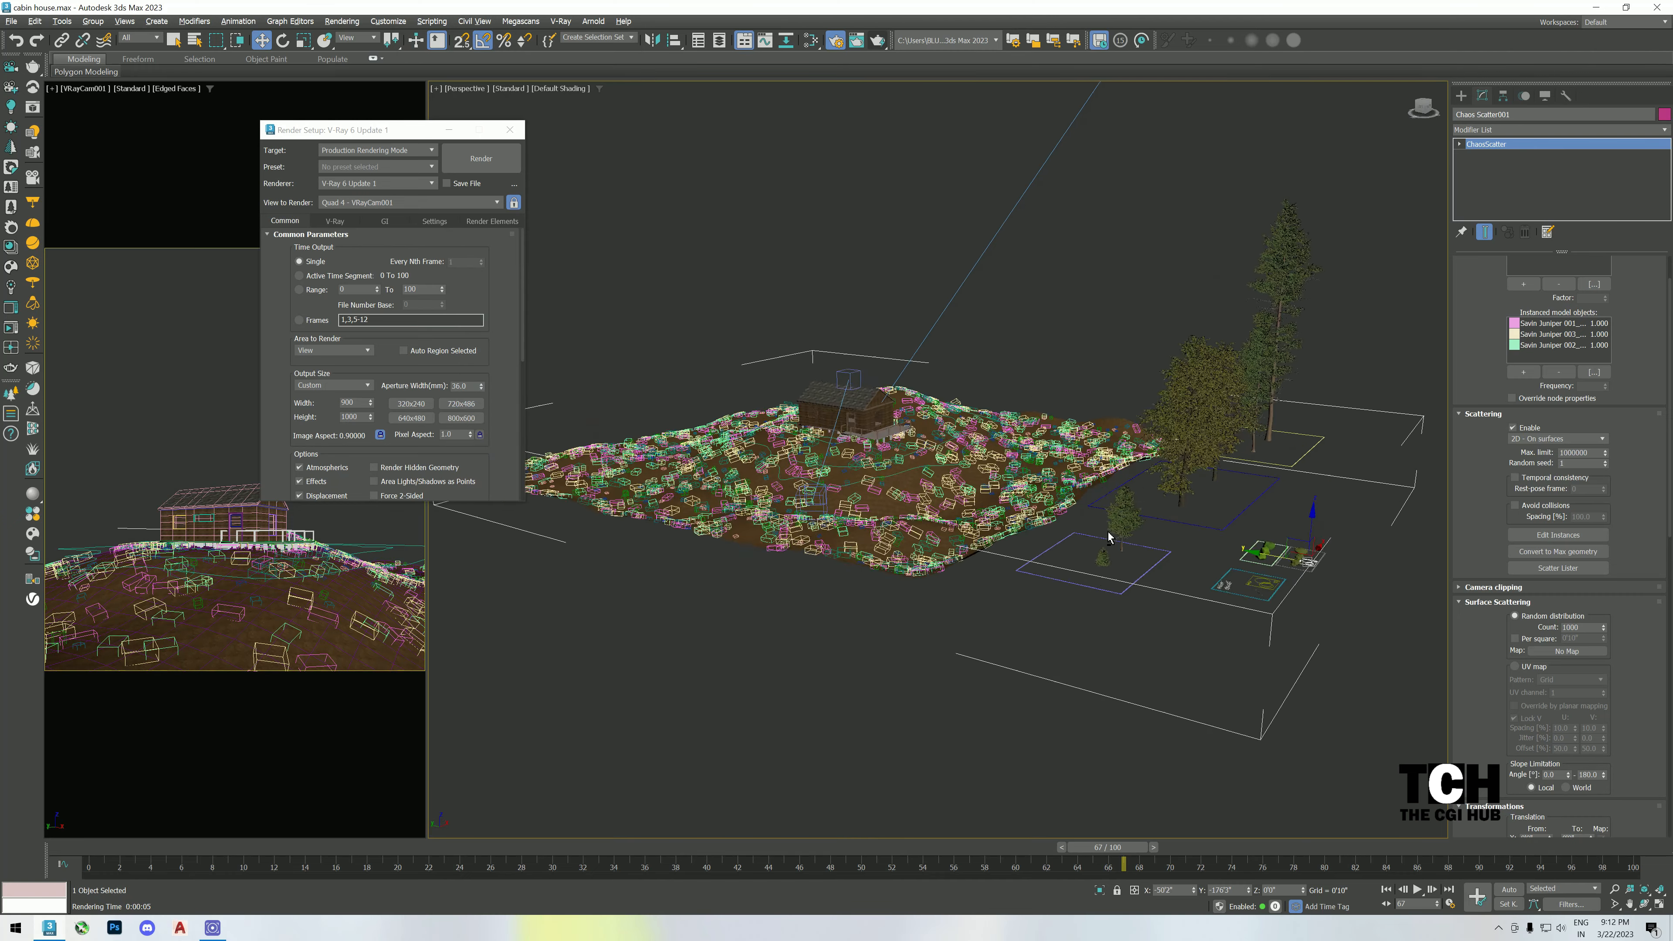
- Set the preview type of the three Savin Juniper proxies in the grey frame to show whole mesh
alt+middle_drag(1120, 421, 1222, 438)
click(1223, 438)
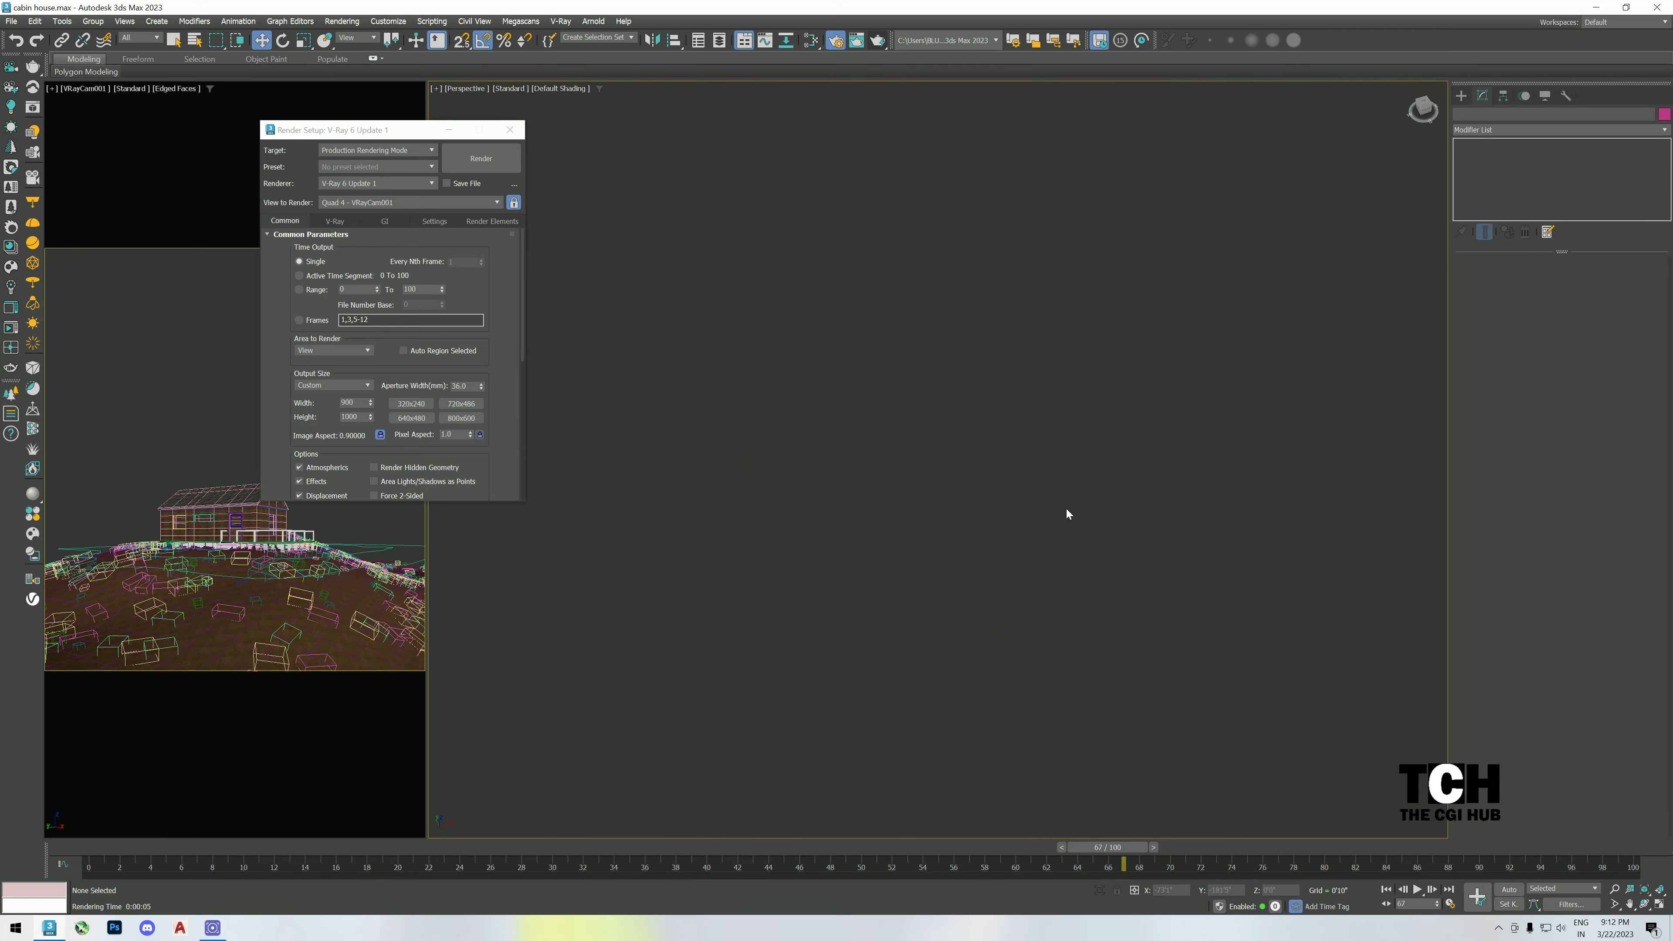
middle_drag(978, 706, 986, 482)
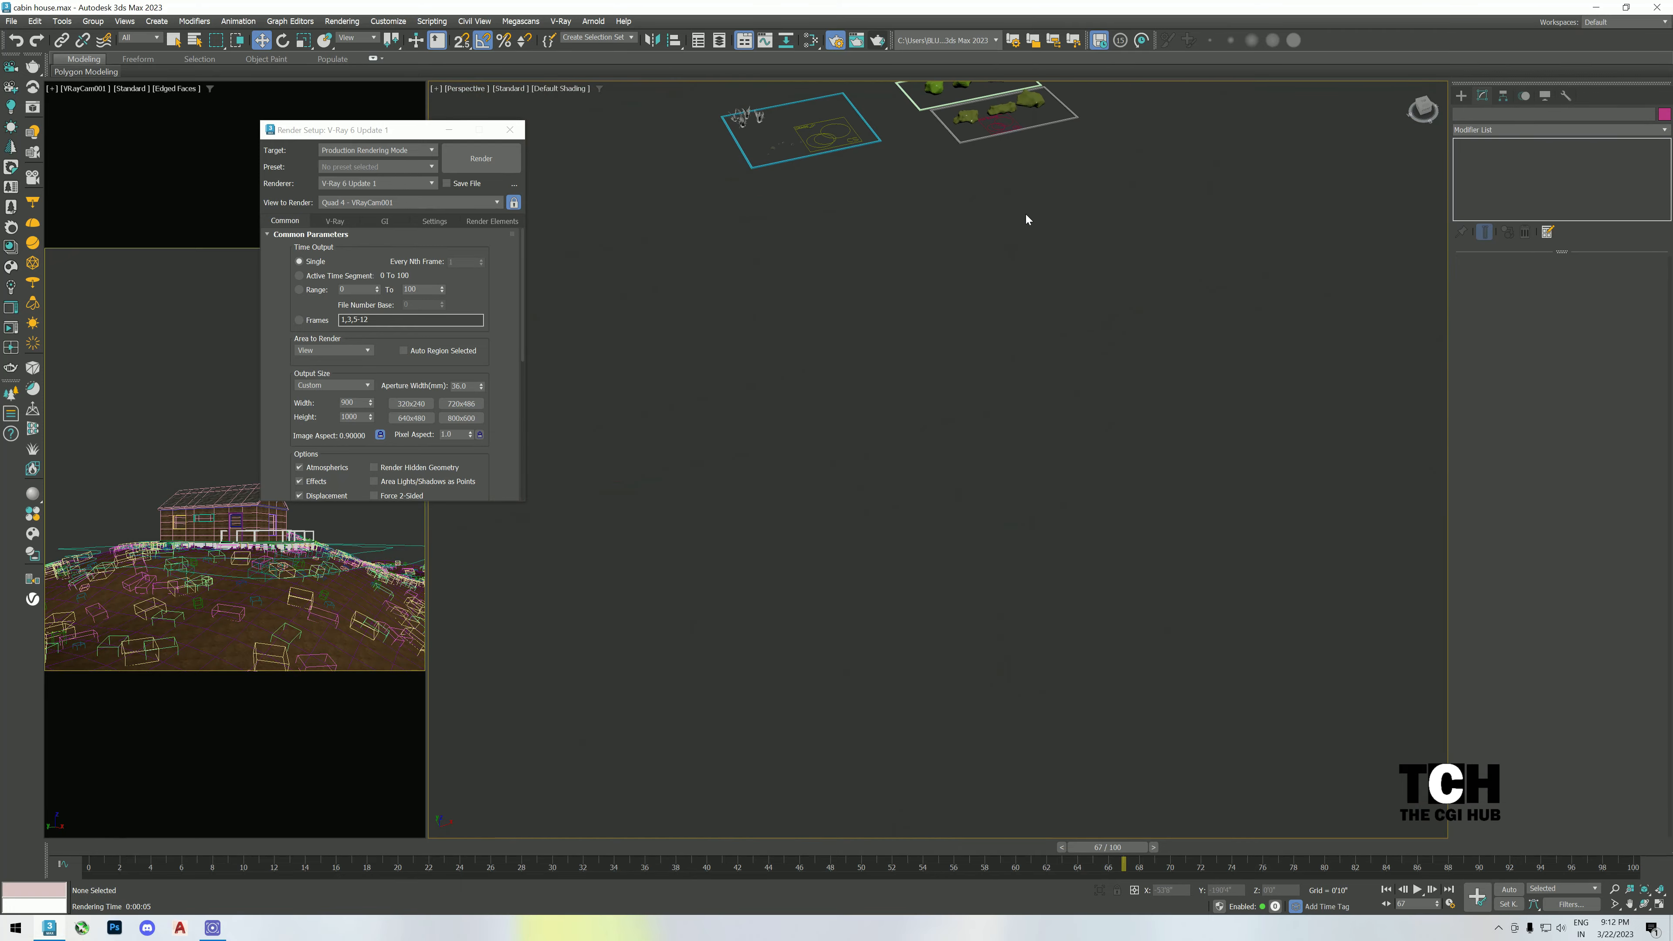
click(1033, 102)
key(z)
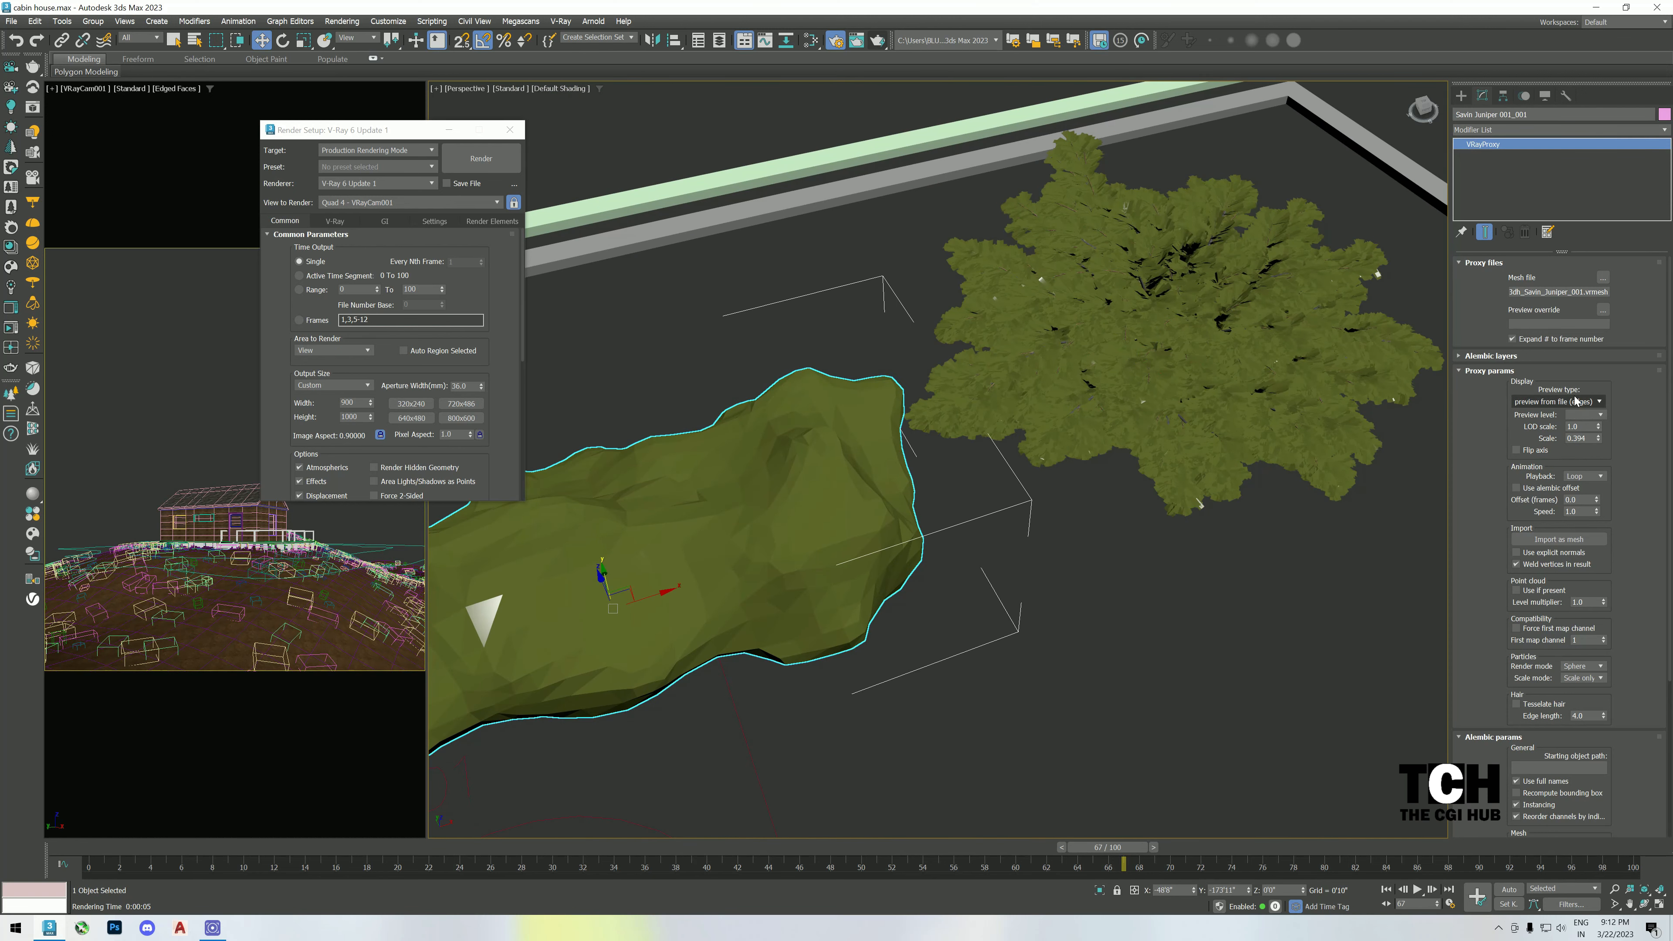
click(1576, 401)
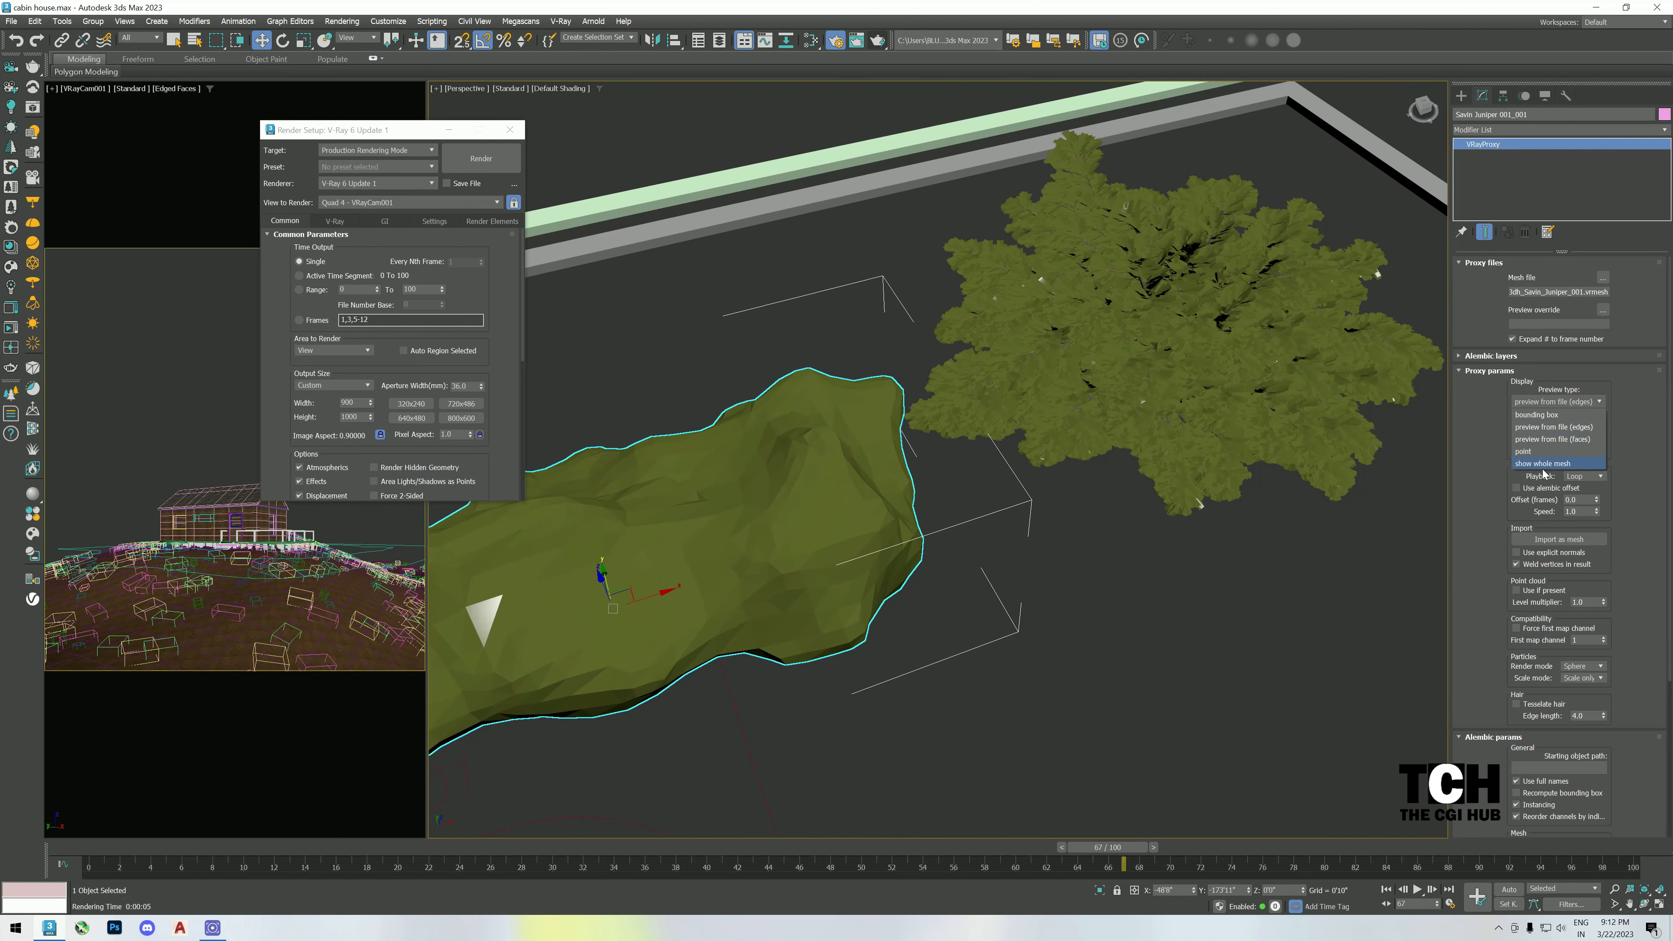
click(1548, 464)
key(z)
click(584, 504)
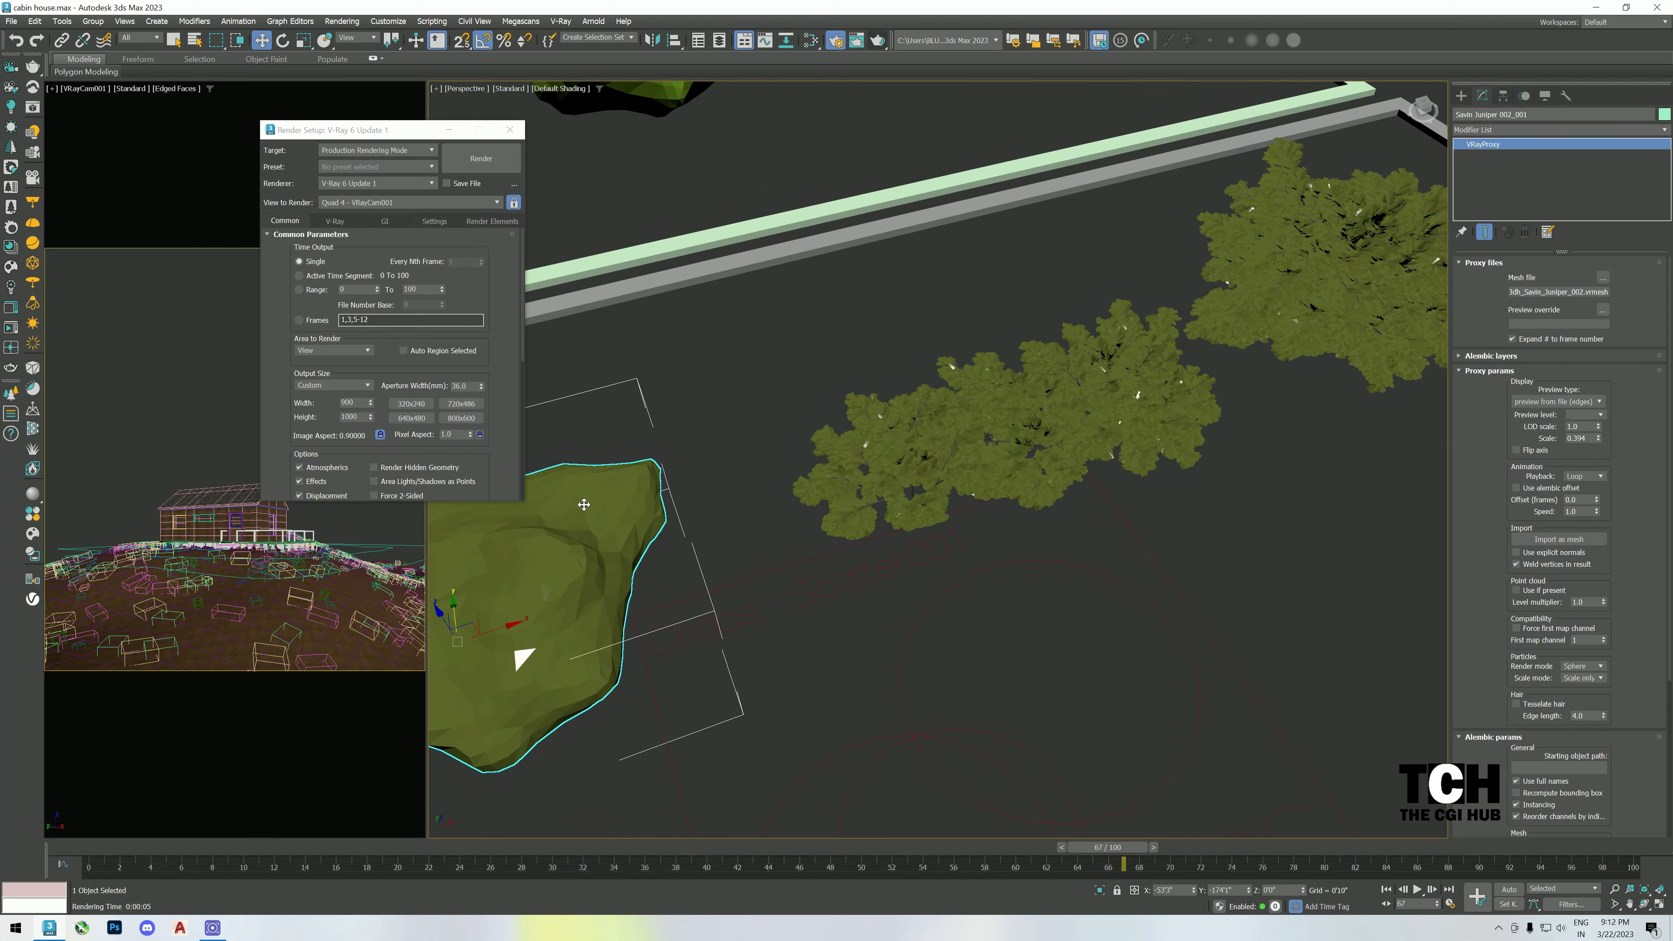
click(1576, 401)
click(1548, 464)
key(z)
- Open the Slate Material Editor and sample the material from the Savin Juniper shrub in the grey frame's near corner
click(1207, 421)
key(m)
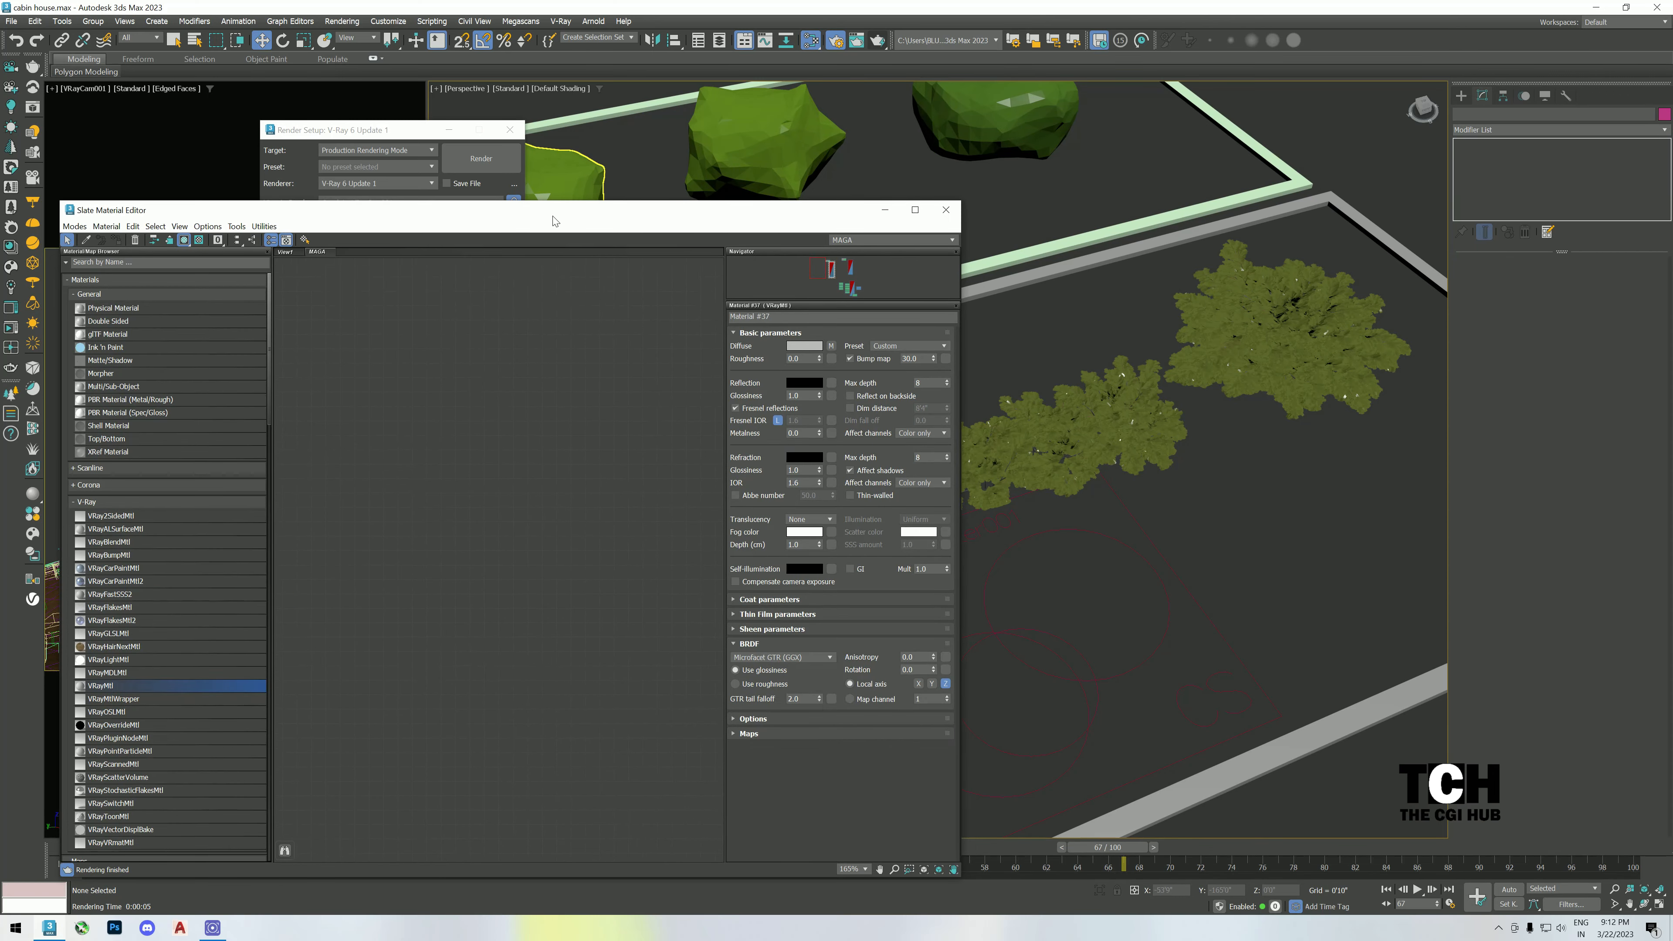
drag(553, 221, 1242, 409)
click(778, 429)
click(649, 572)
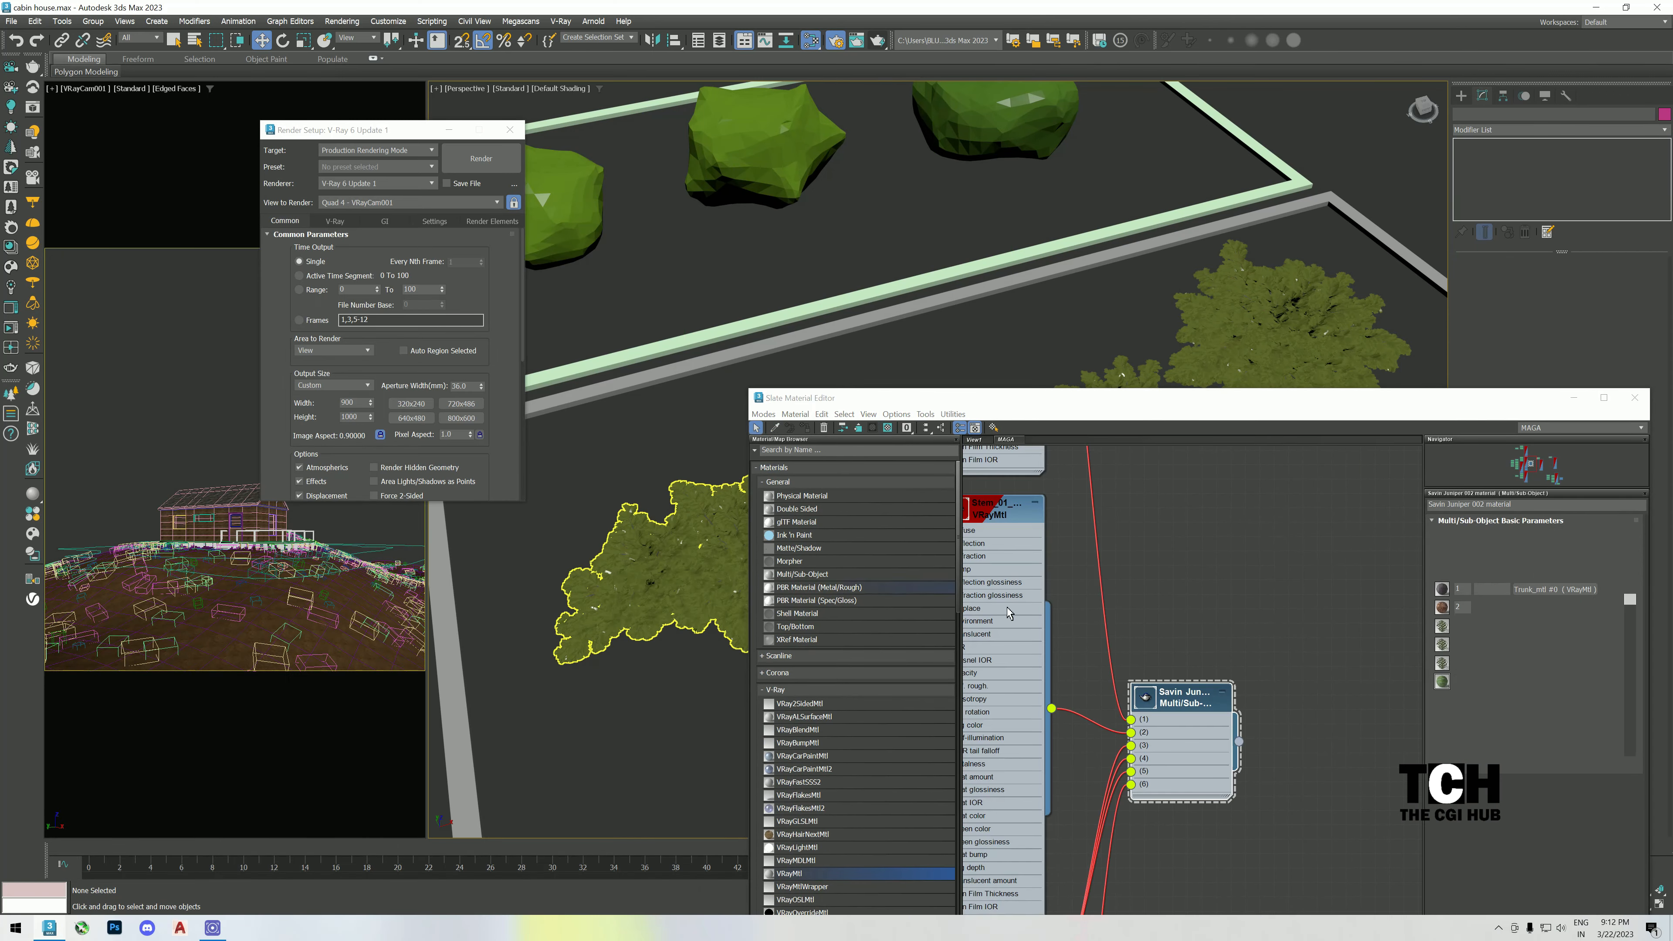
- Change the diffuse colour of the juniper's Leaves_mtl VRayMtl to a darker, more saturated green
scroll(1293, 581, down, 5)
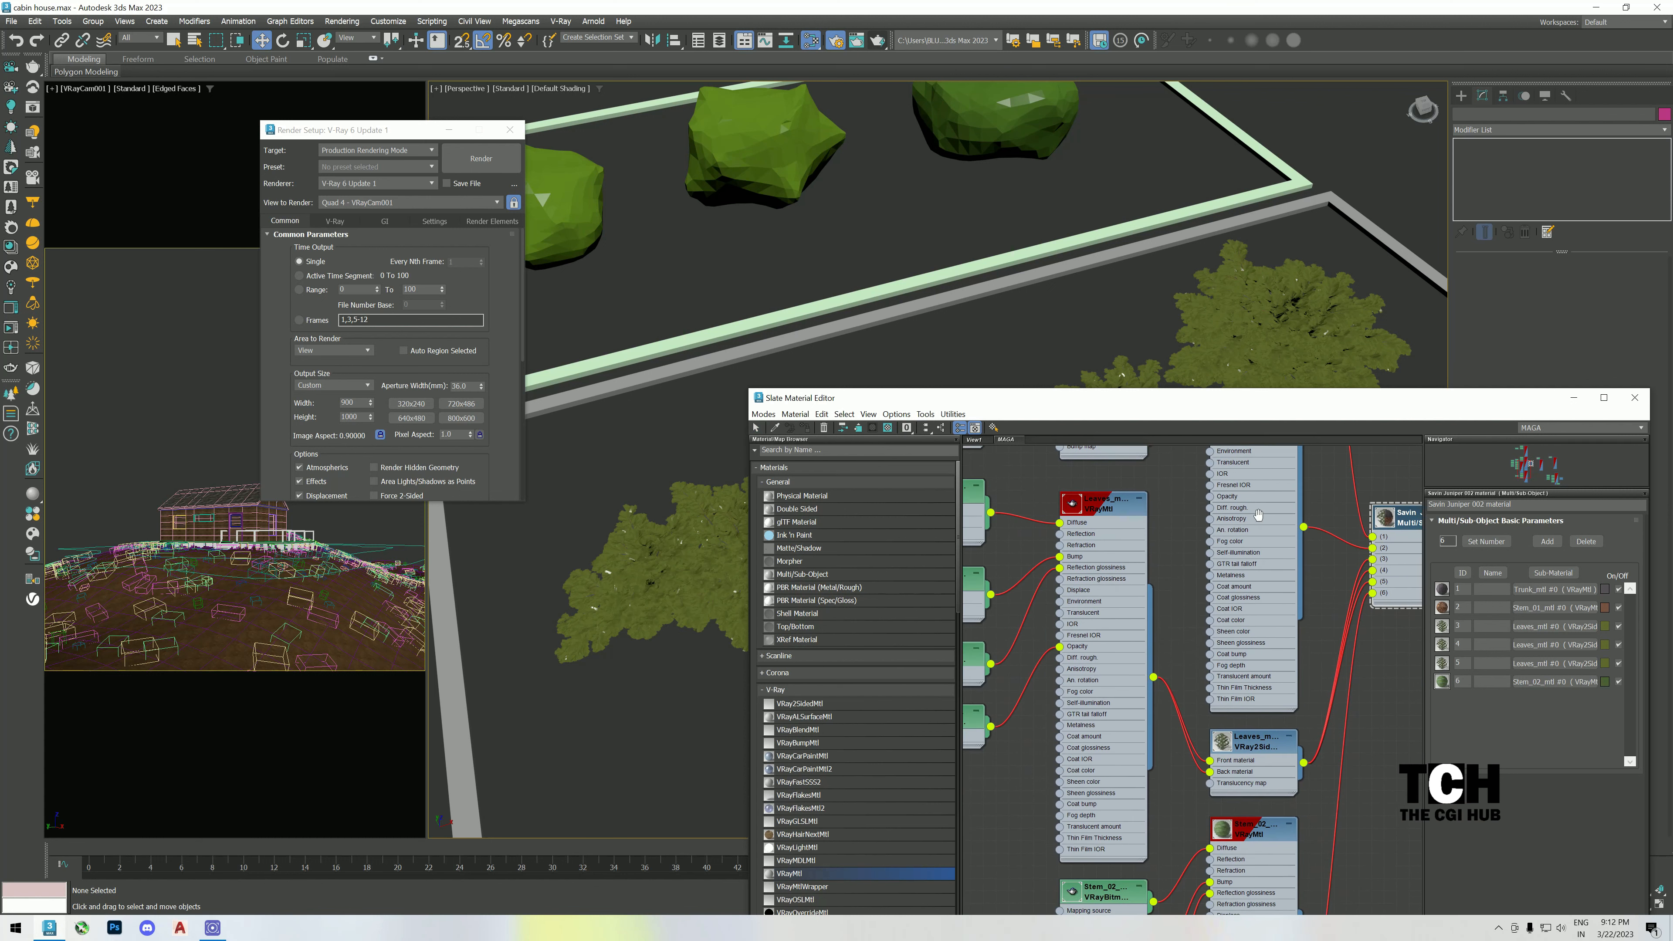
middle_drag(1101, 531, 1239, 673)
scroll(1267, 659, up, 2)
double_click(1189, 562)
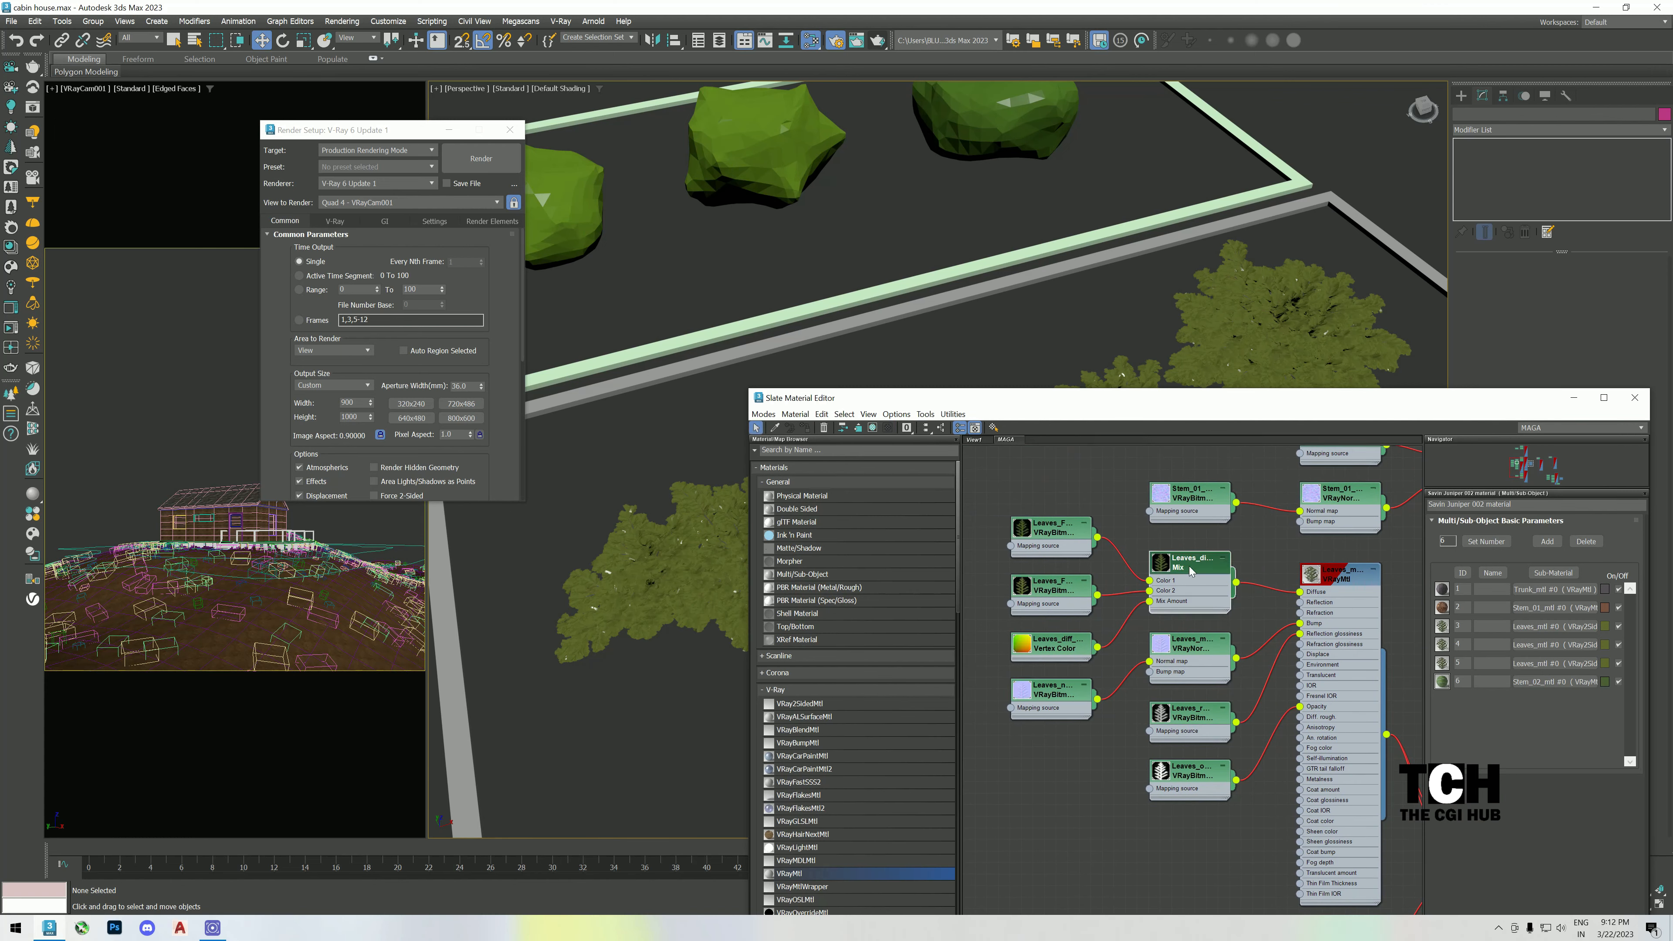
double_click(1314, 580)
scroll(1265, 659, up, 2)
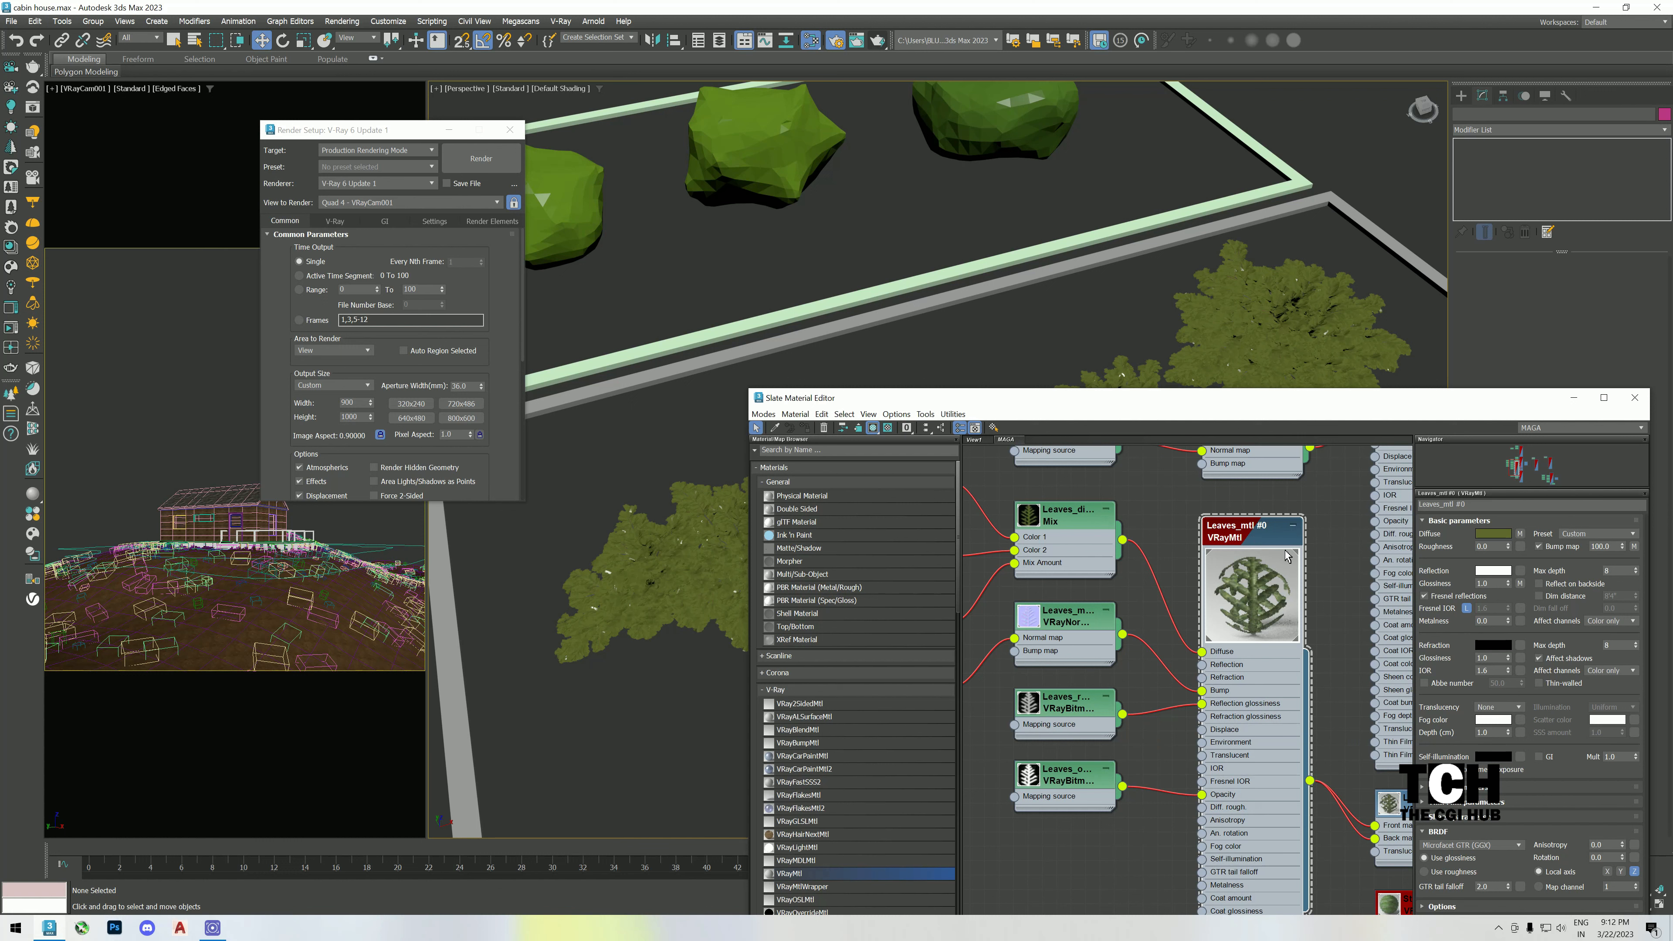
click(1492, 534)
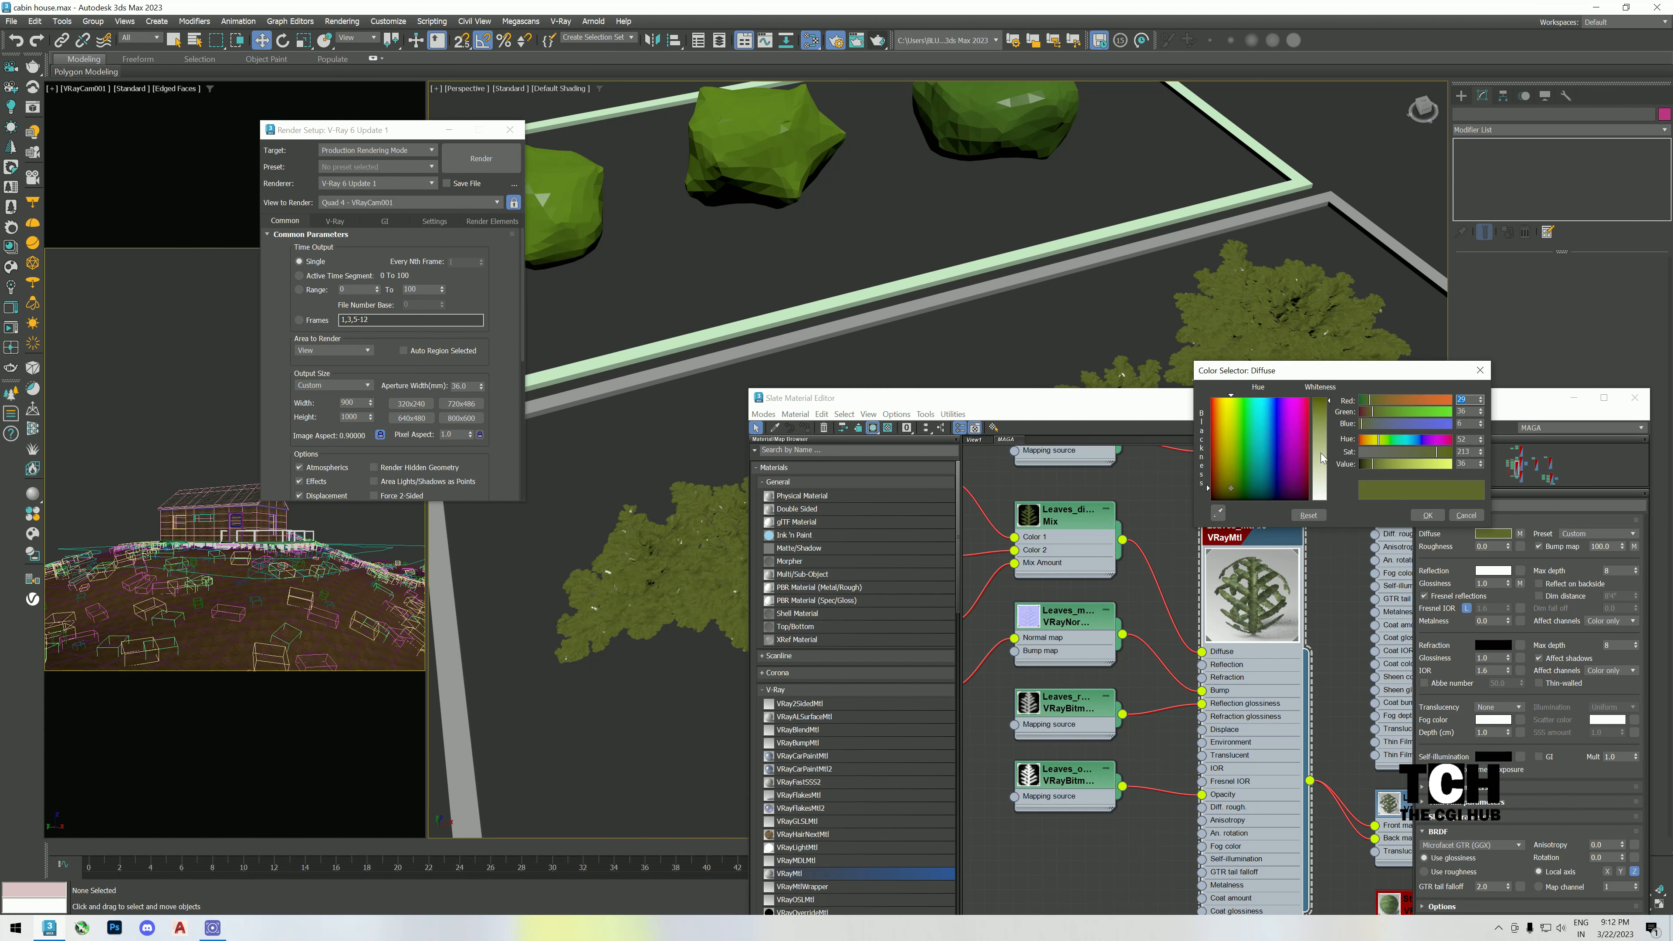
drag(1241, 471, 1237, 492)
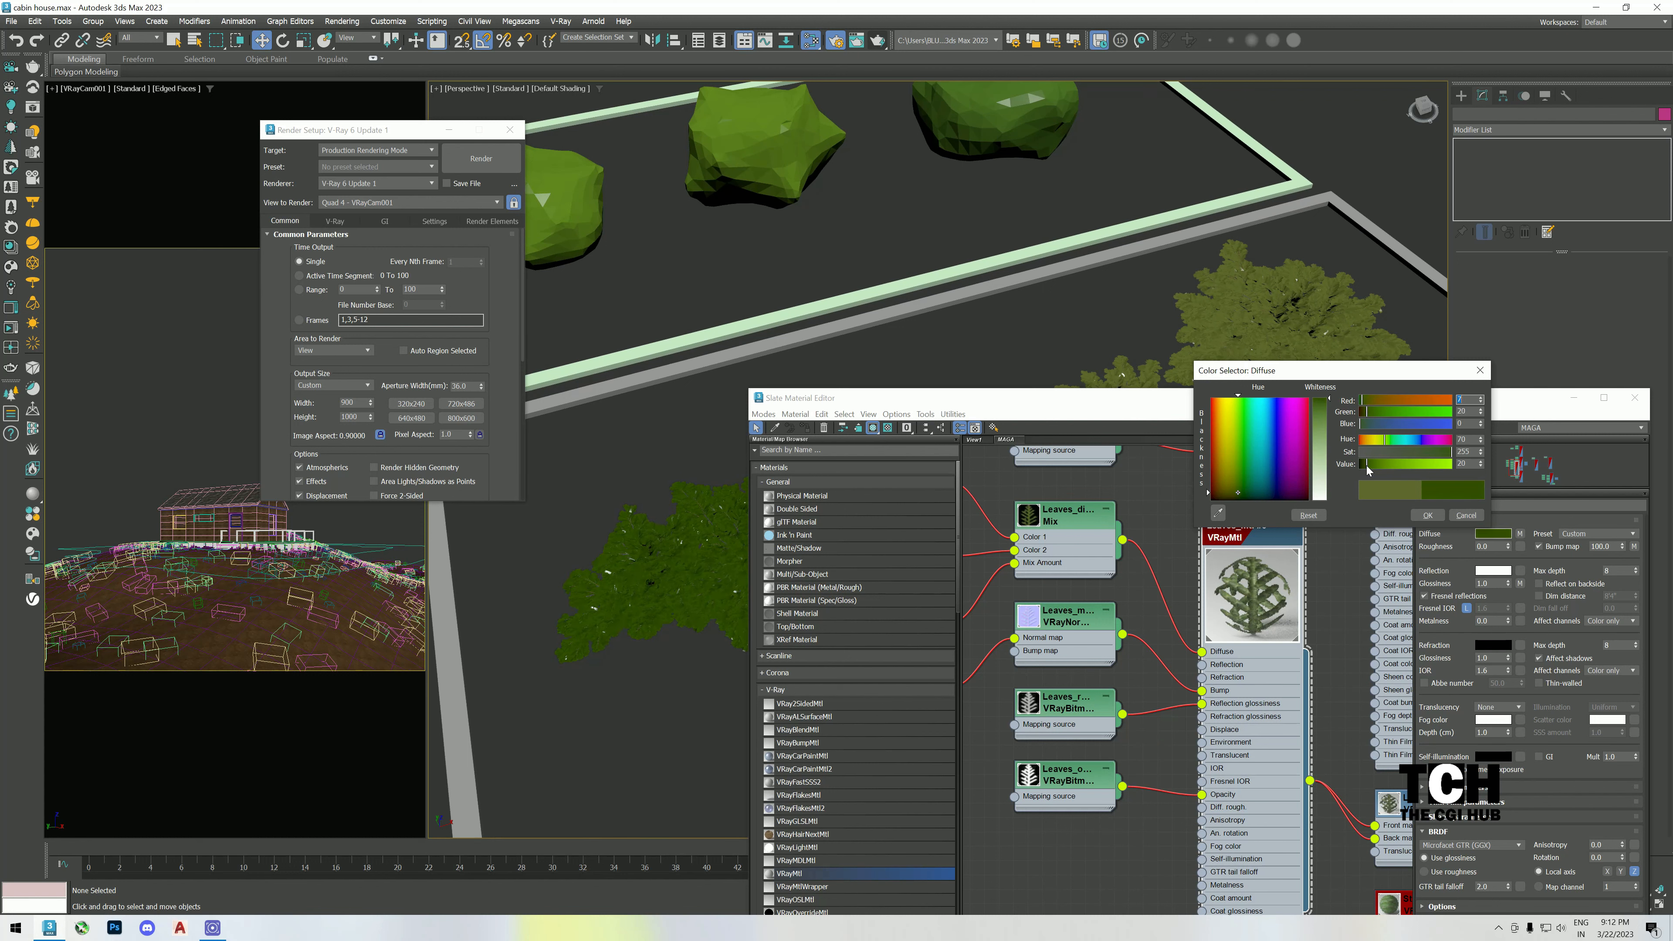
click(1427, 515)
- Examine the Mix map driving the juniper leaves' diffuse, including its leaf bitmaps and Vertex Color input
double_click(1063, 538)
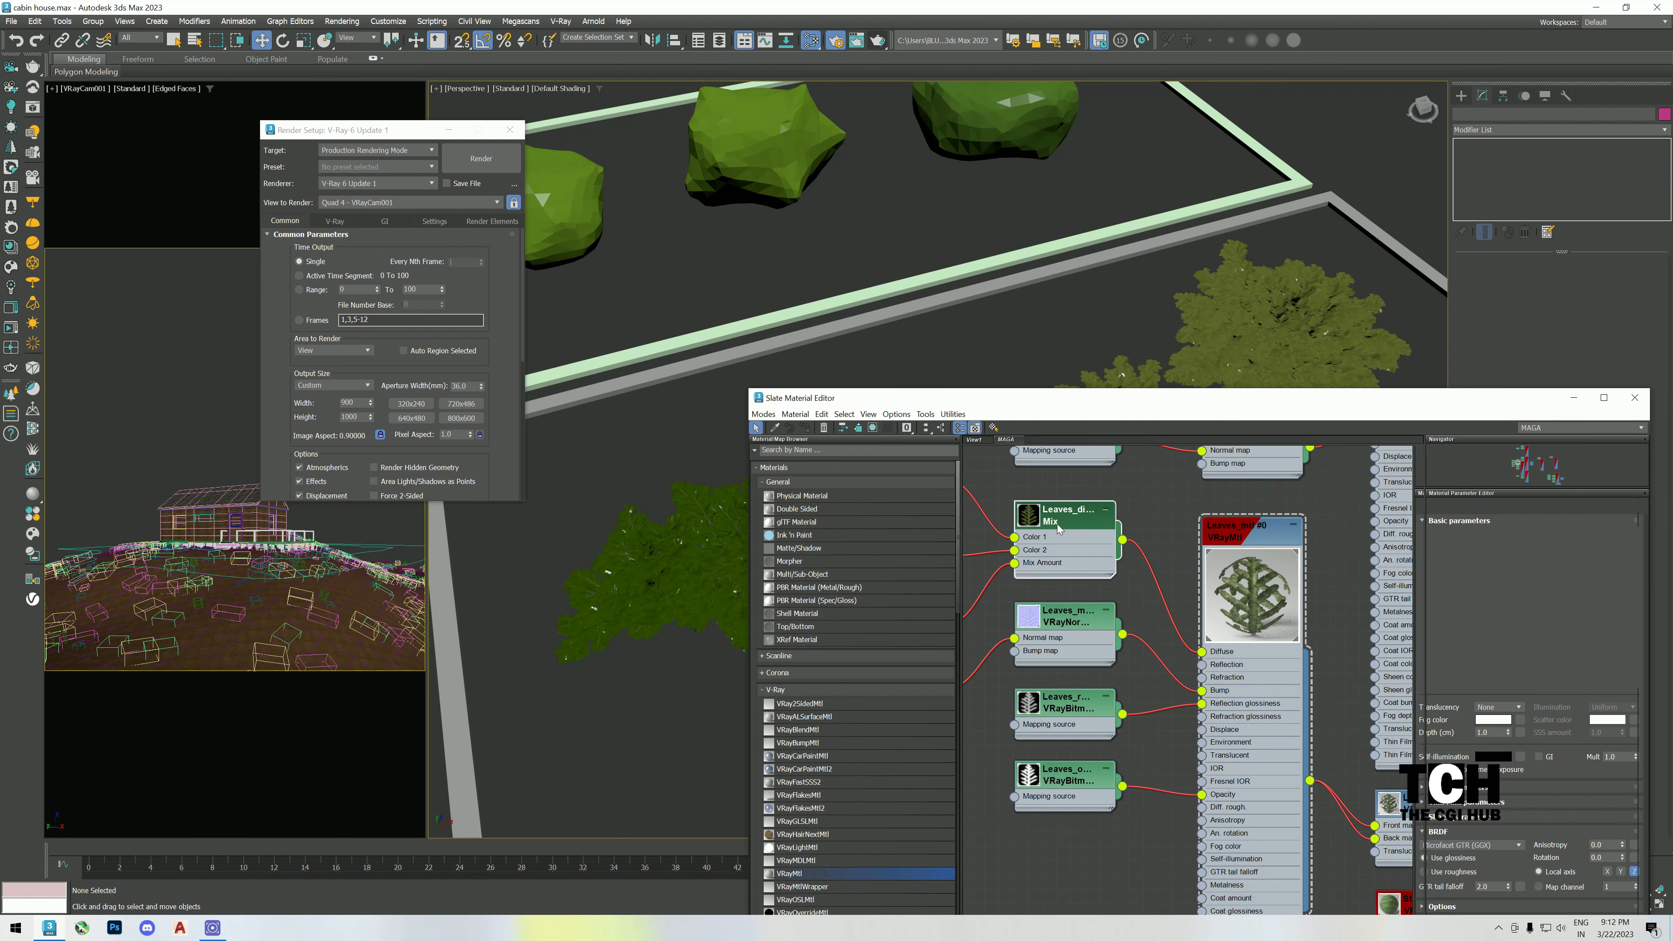
middle_drag(974, 560, 1189, 573)
double_click(1107, 577)
click(1107, 507)
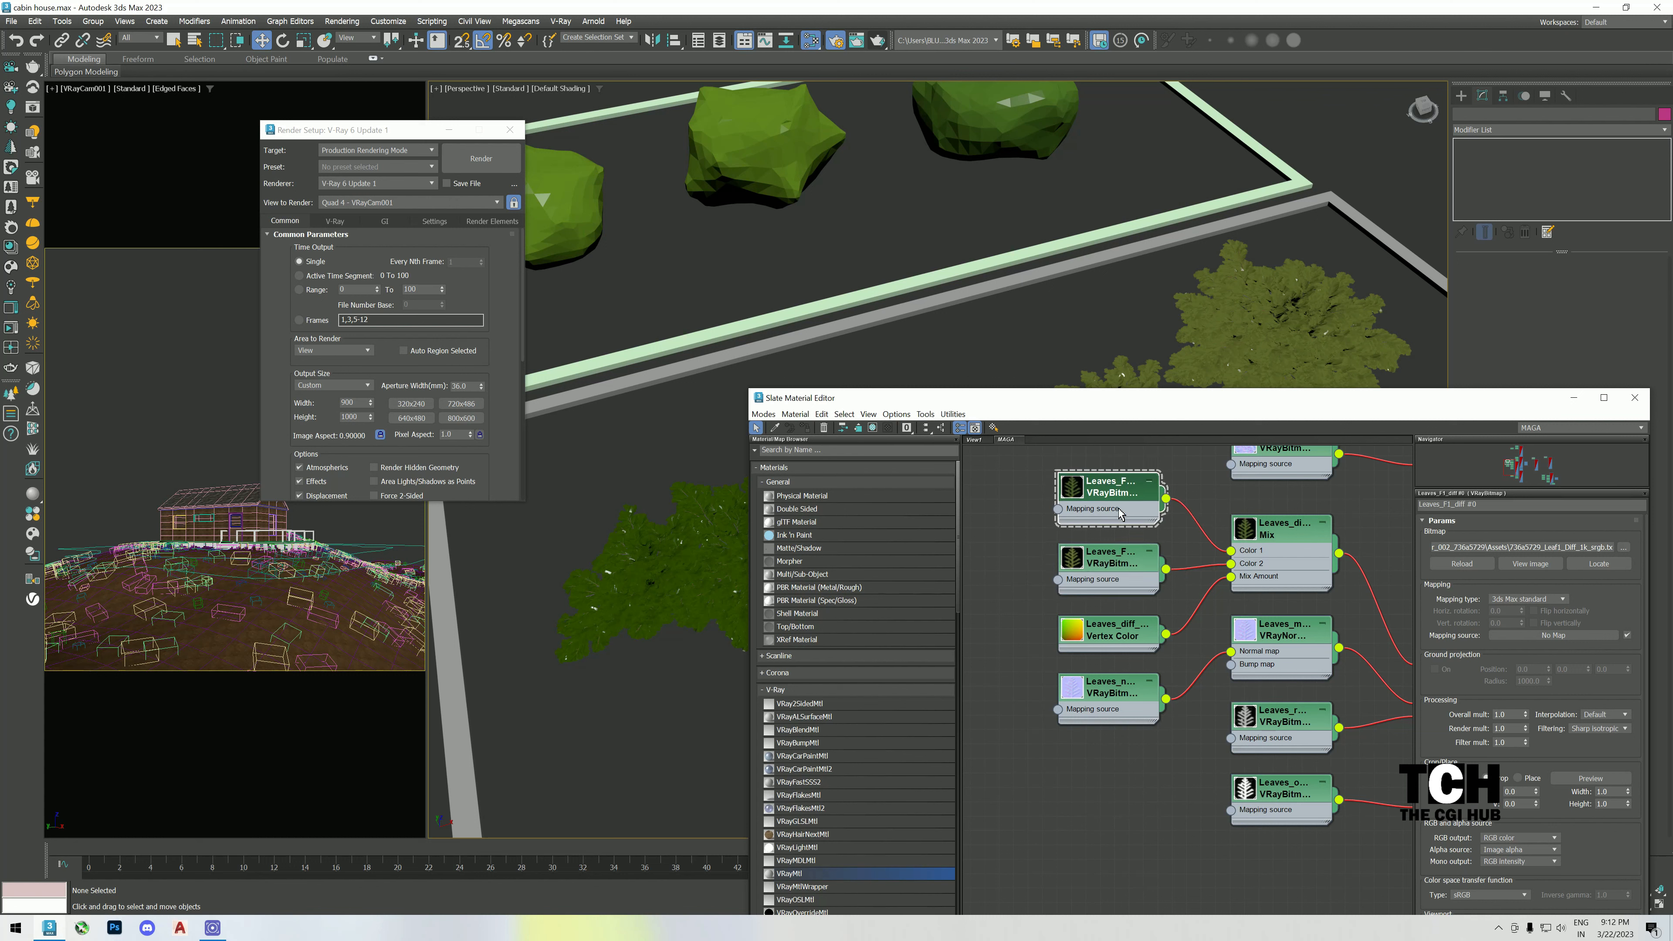
double_click(1290, 535)
middle_drag(1190, 616, 1155, 596)
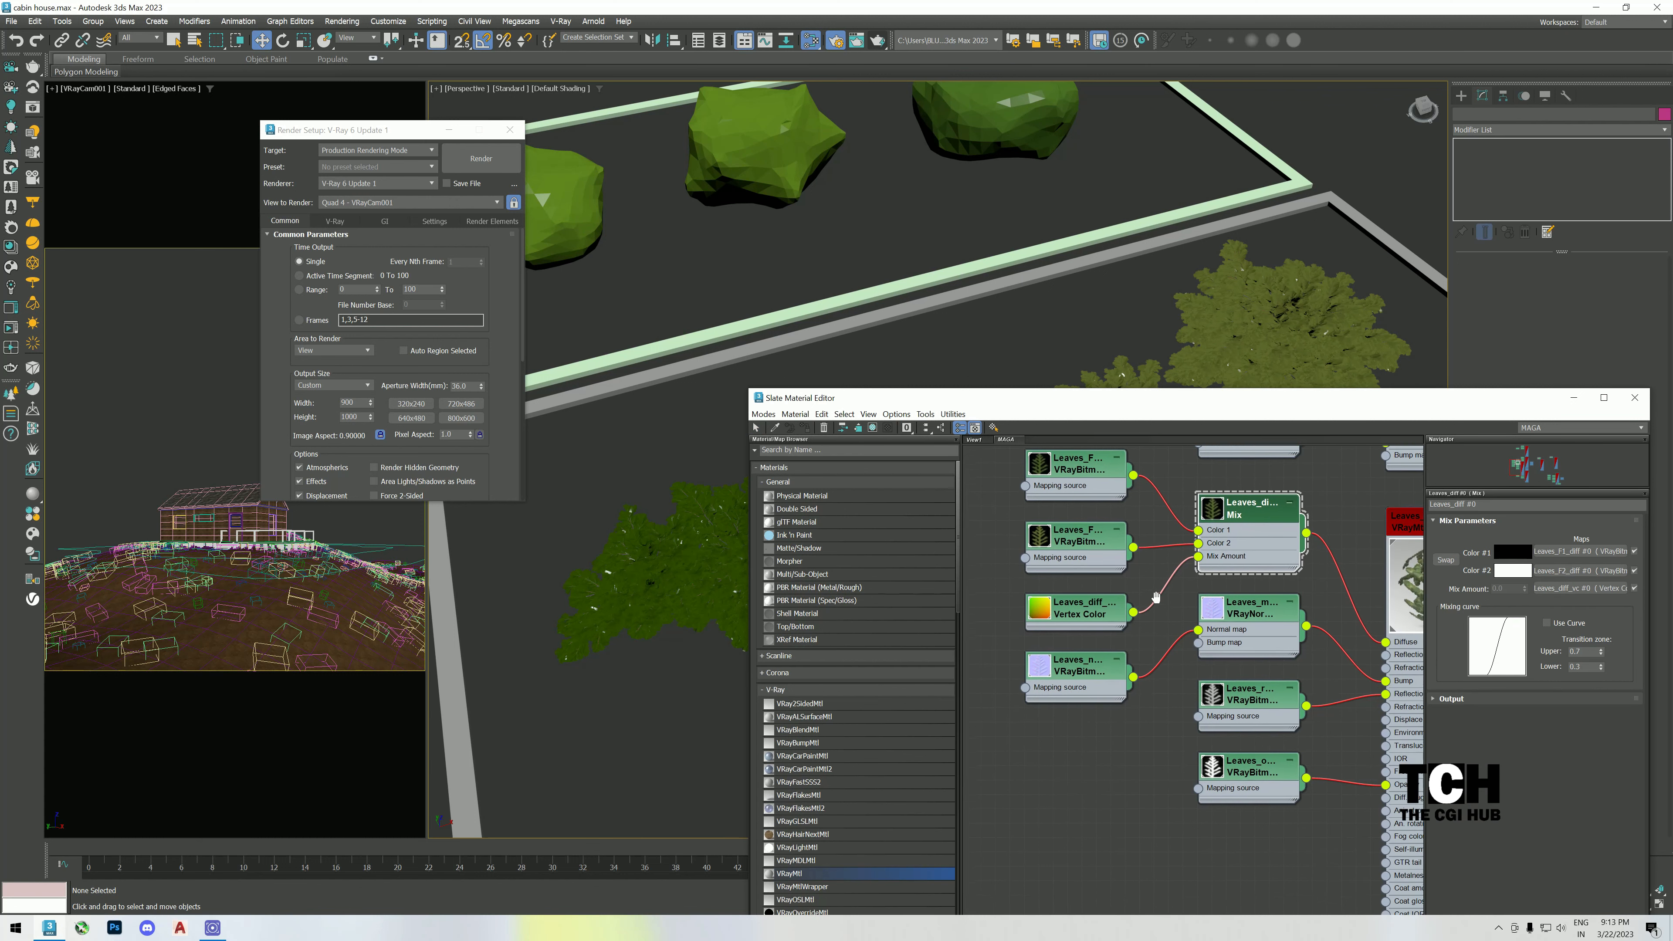
double_click(1067, 607)
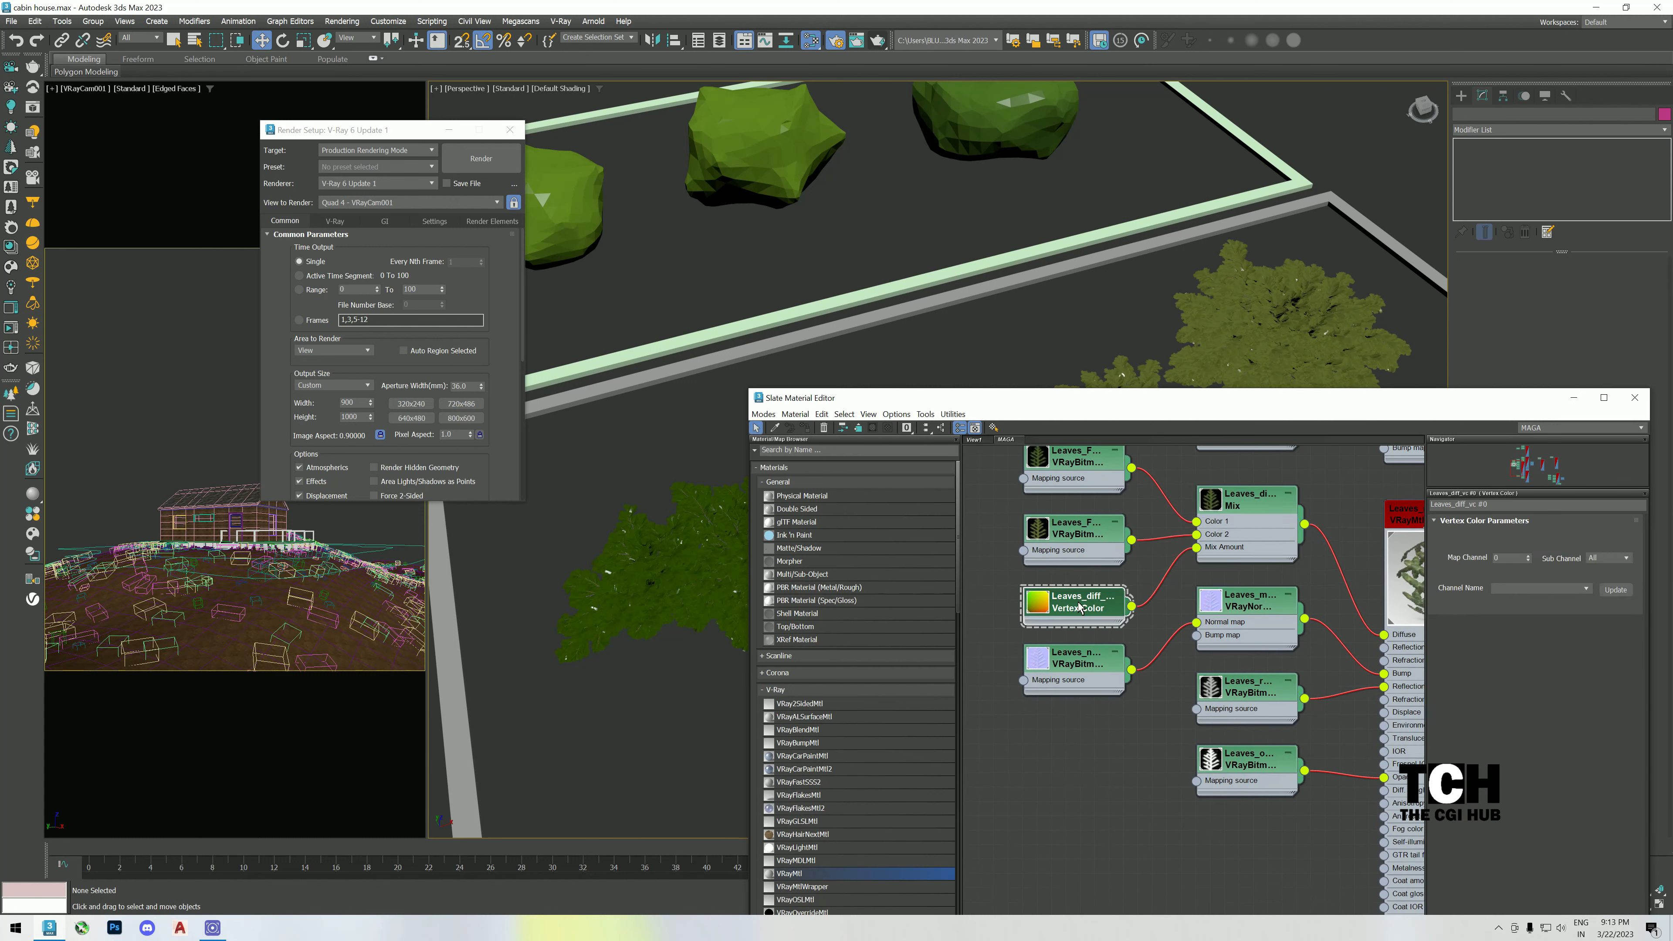
- Assign the Savin Juniper 002 multi/sub-object material to the other two juniper shrubs and close the material editor
drag(1172, 397, 1041, 451)
click(1066, 398)
ctrl+click(1170, 333)
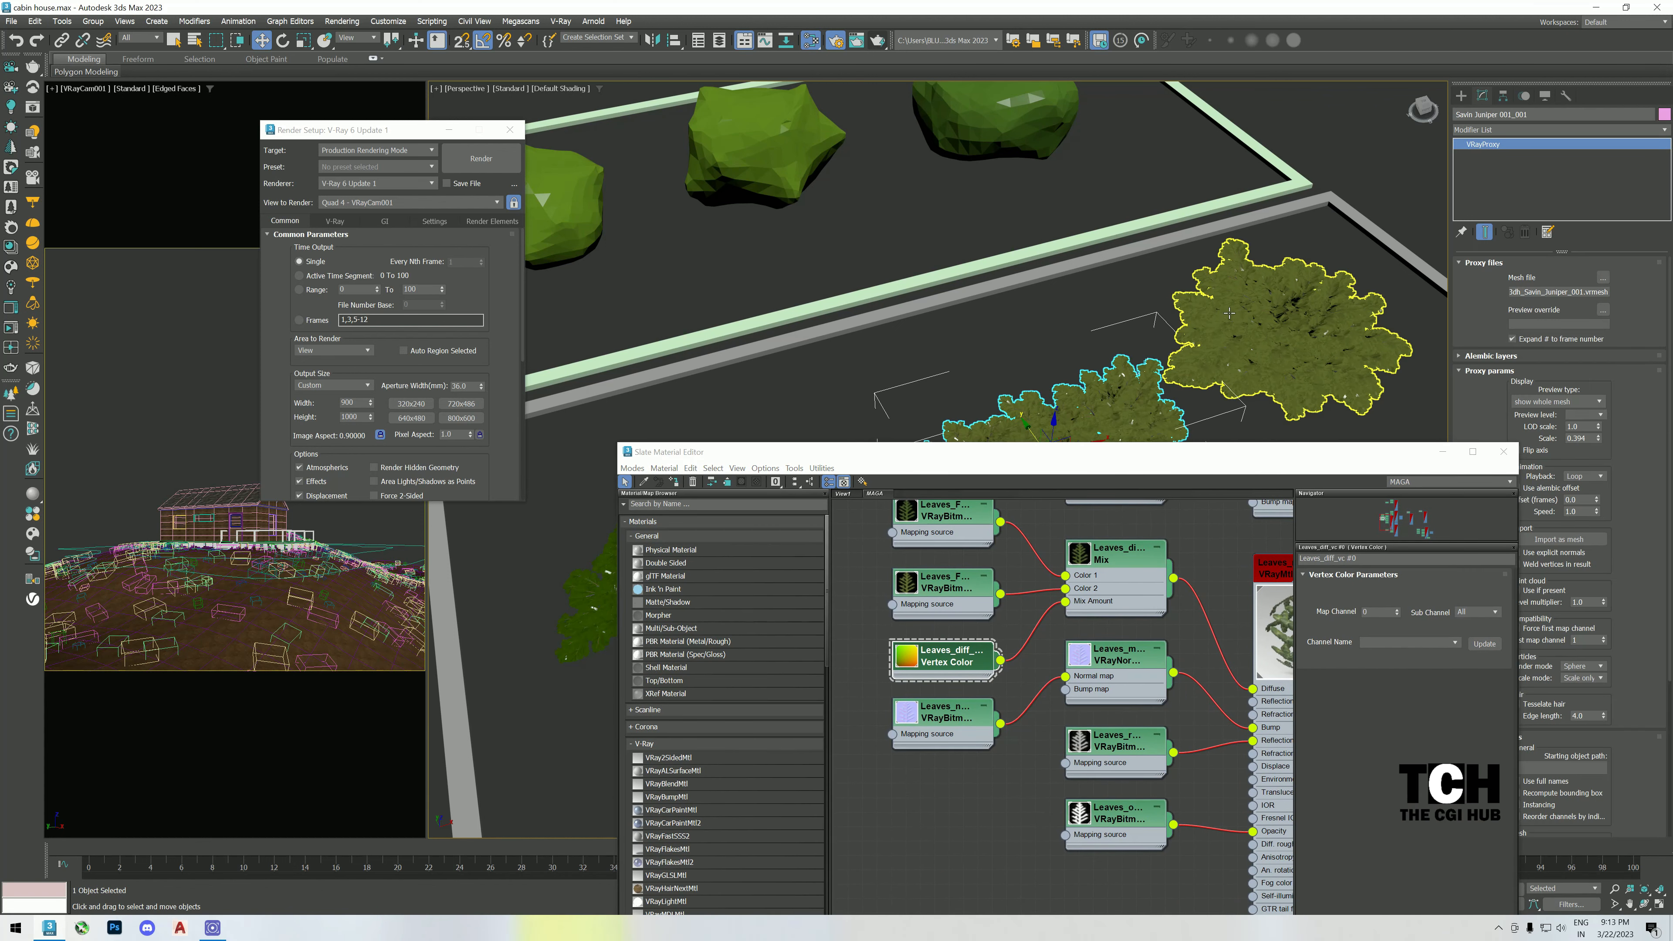
scroll(1214, 616, down, 4)
middle_drag(1215, 616, 912, 630)
scroll(1098, 626, up, 2)
double_click(1099, 626)
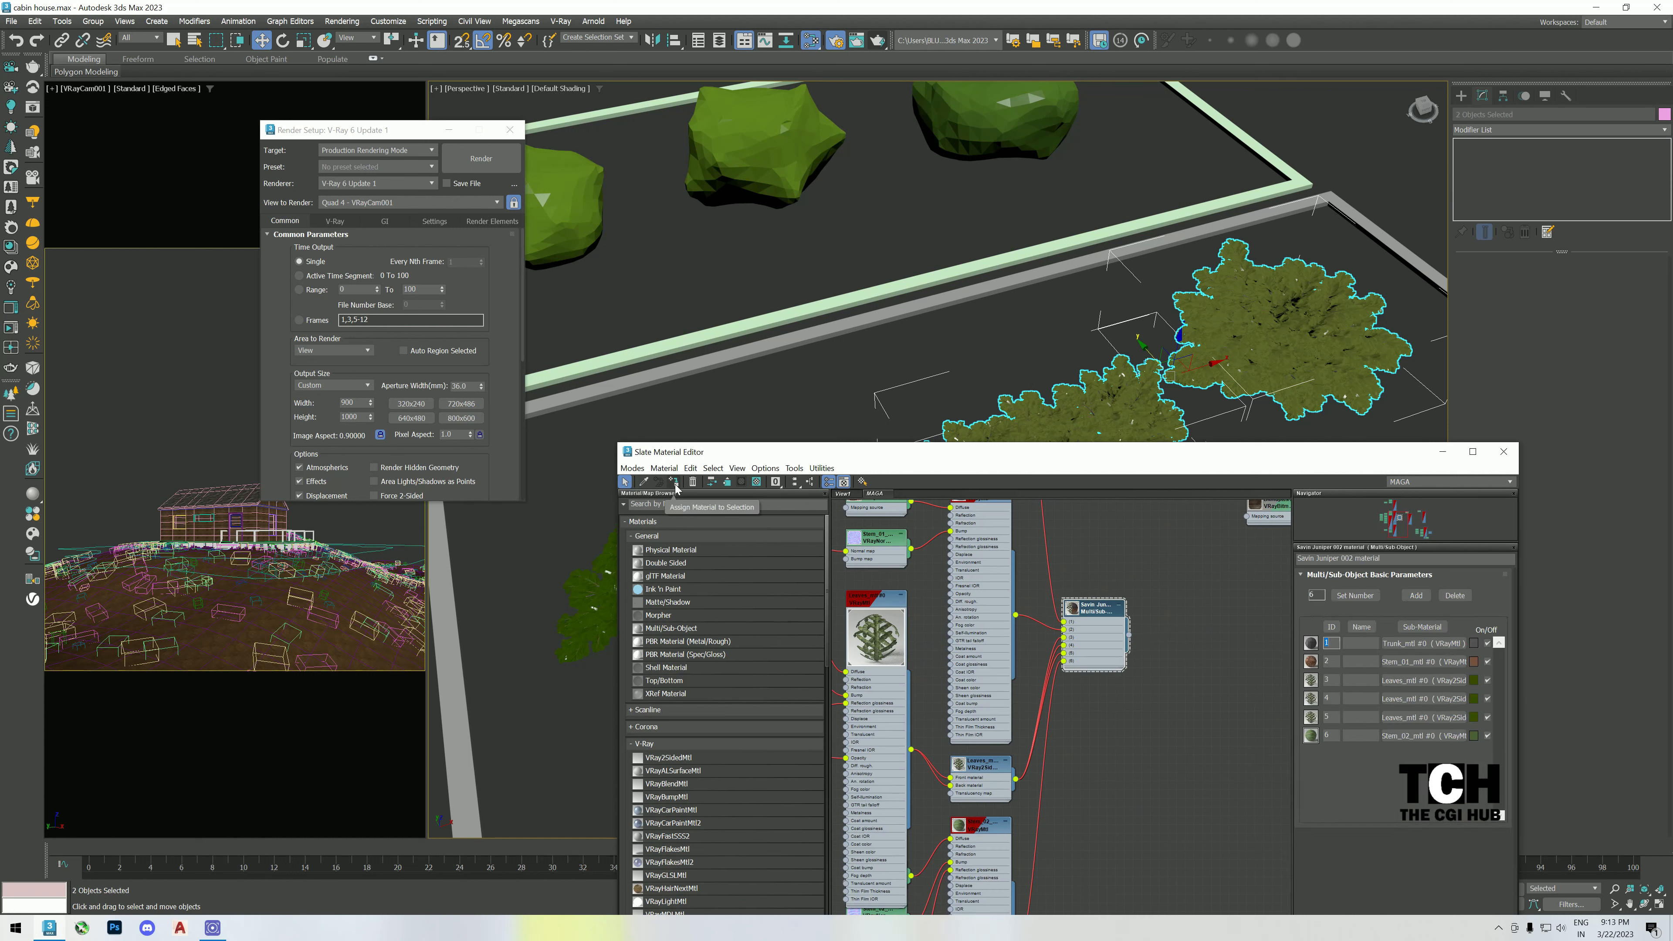
scroll(936, 613, down, 3)
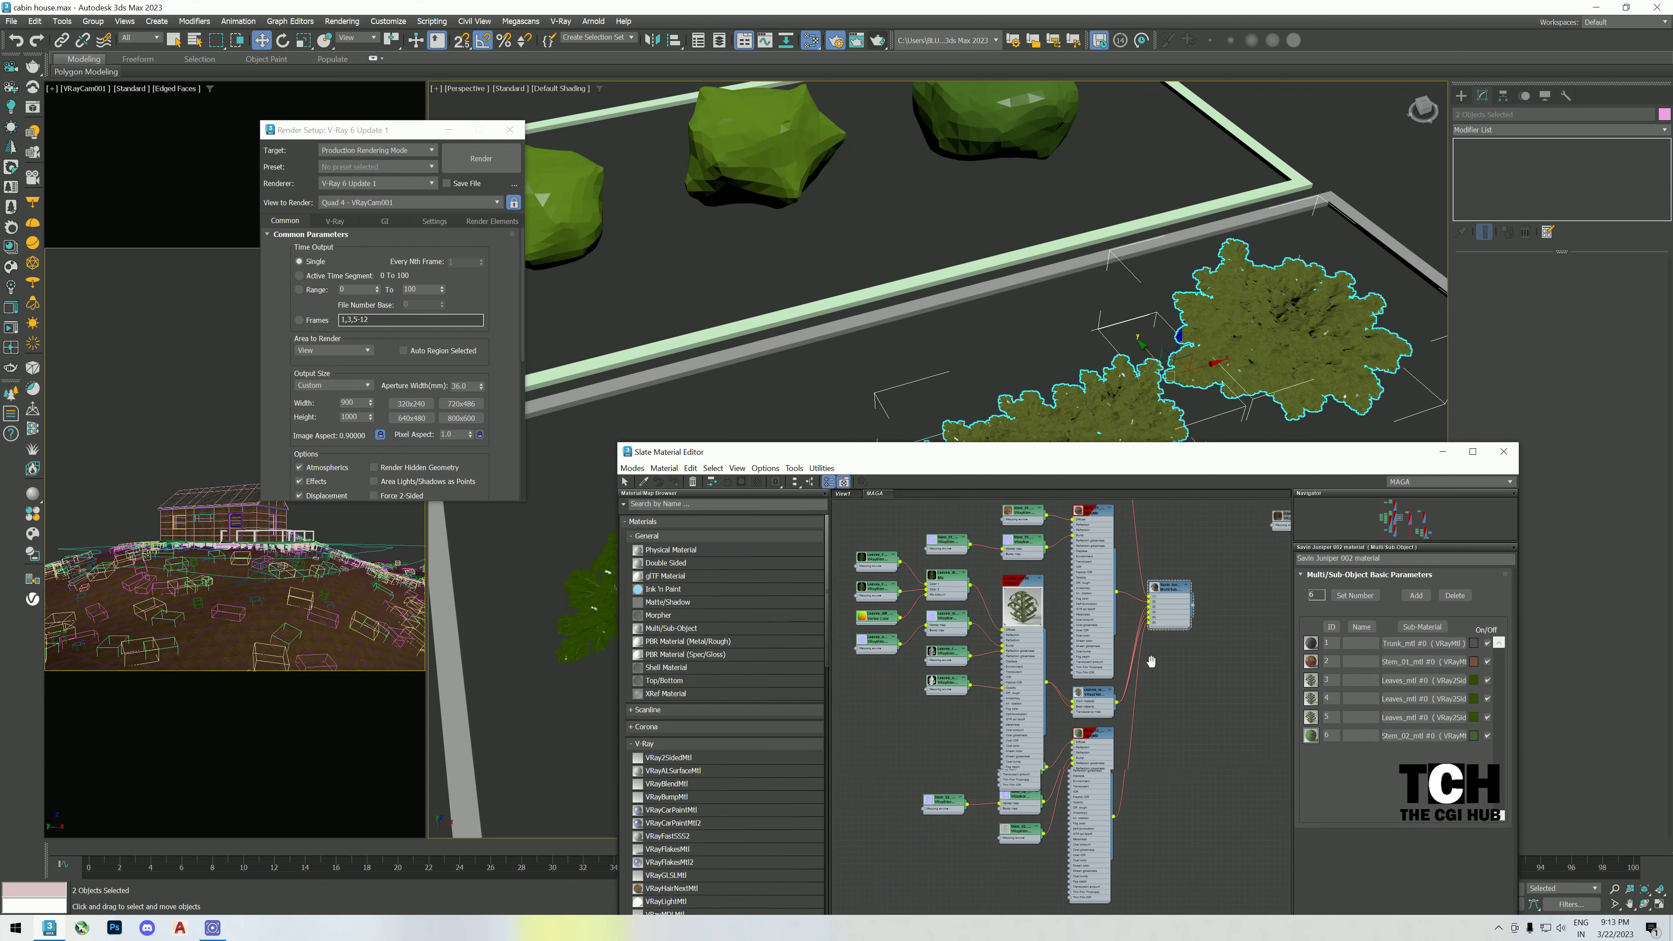
click(1504, 451)
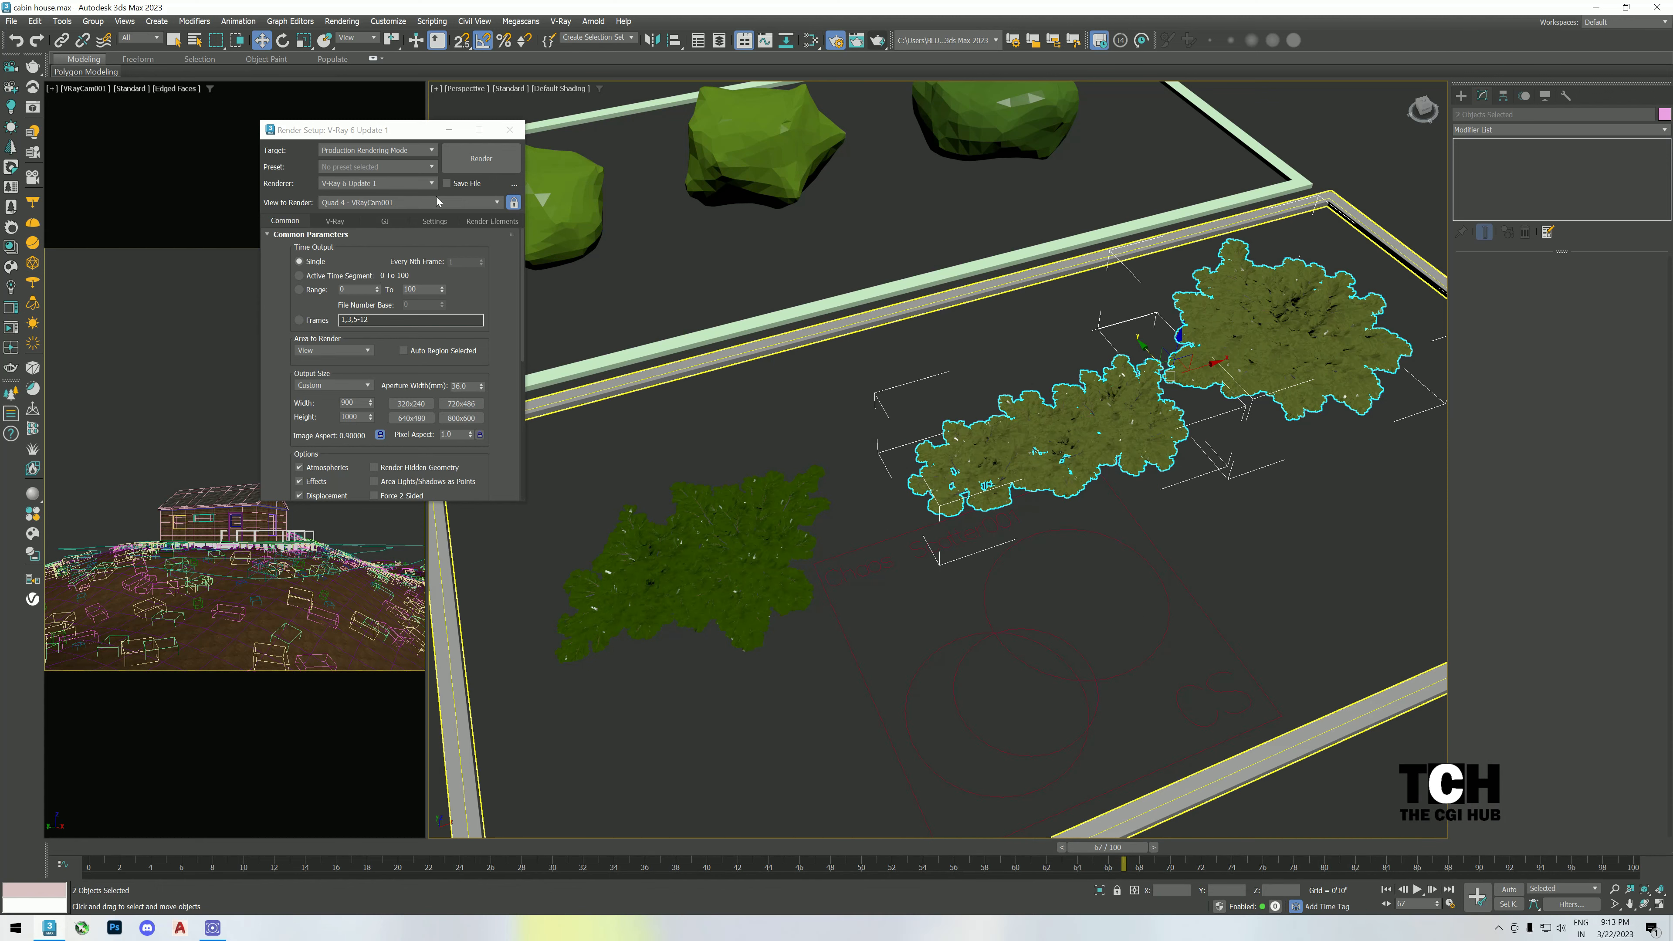
- Render the camera view, examine the colour and spread of the juniper shrubs up close, and stop the render
click(480, 158)
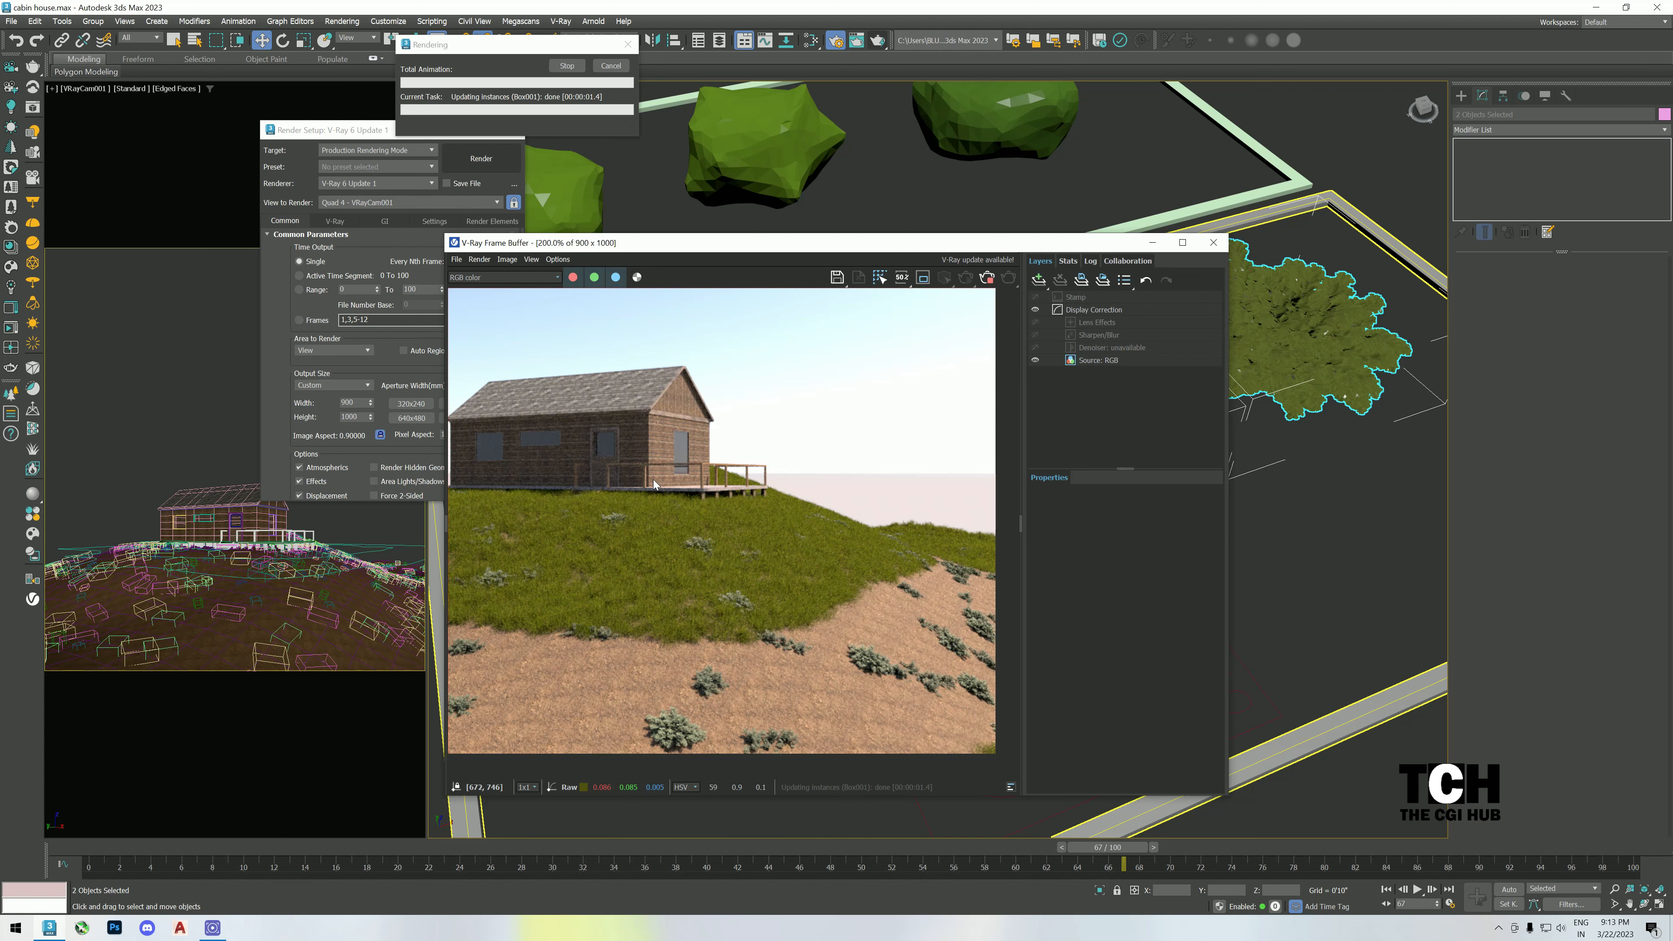
scroll(653, 480, down, 2)
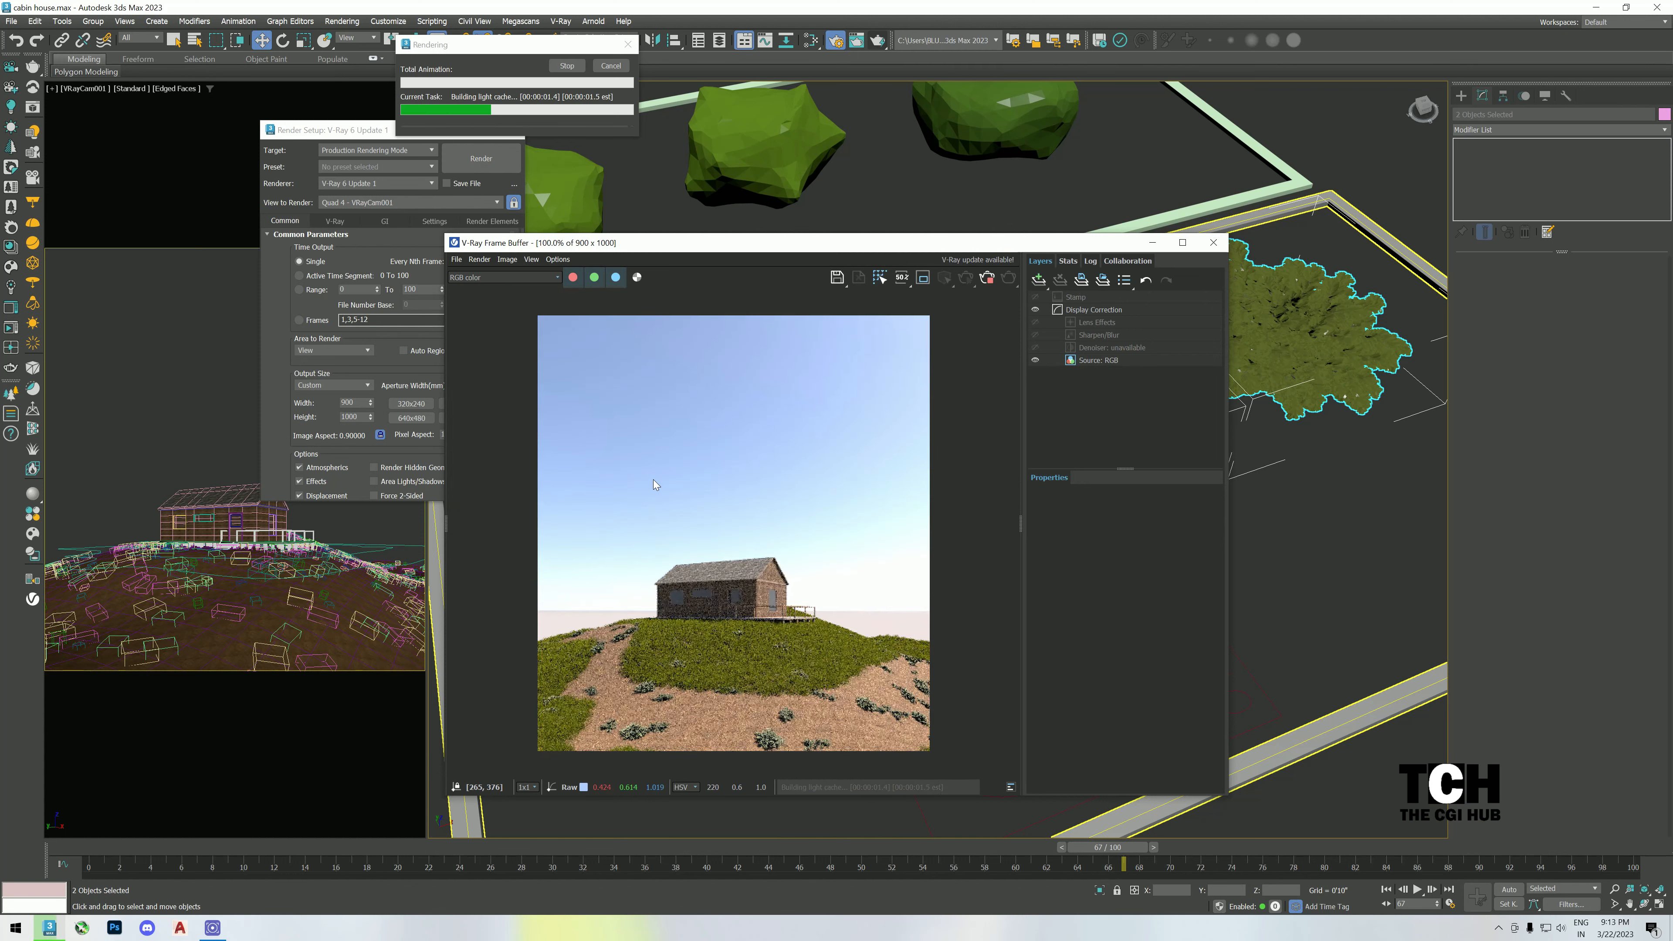
scroll(690, 667, up, 1)
scroll(690, 667, up, 2)
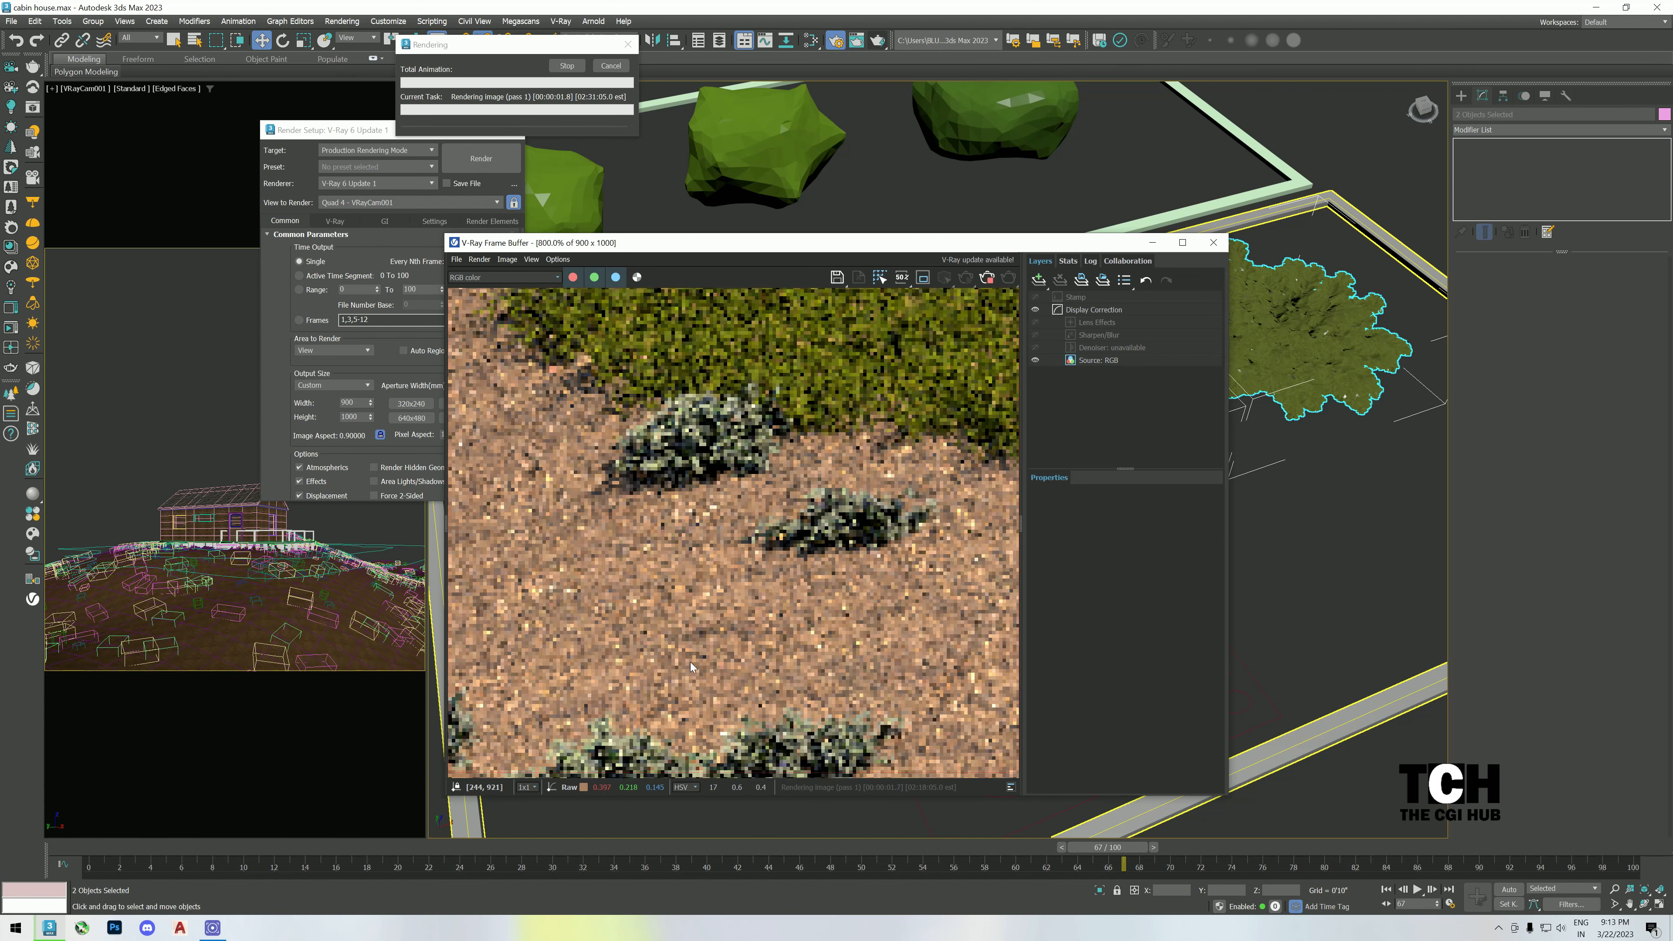
scroll(690, 667, down, 3)
scroll(694, 635, up, 4)
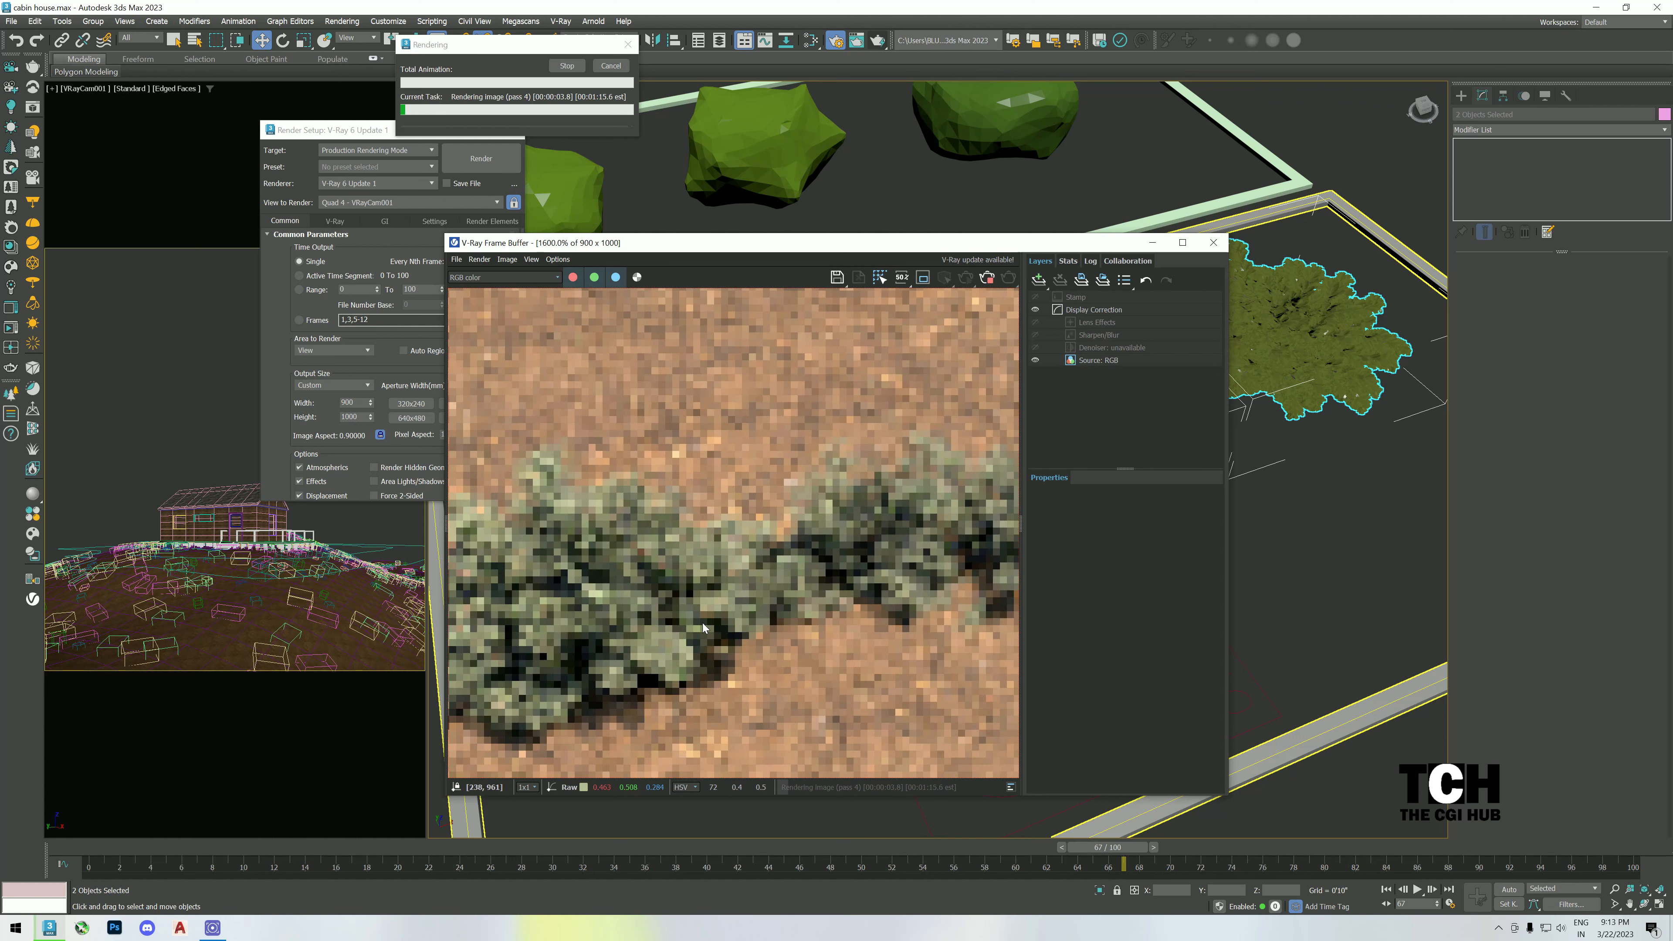
scroll(699, 631, down, 3)
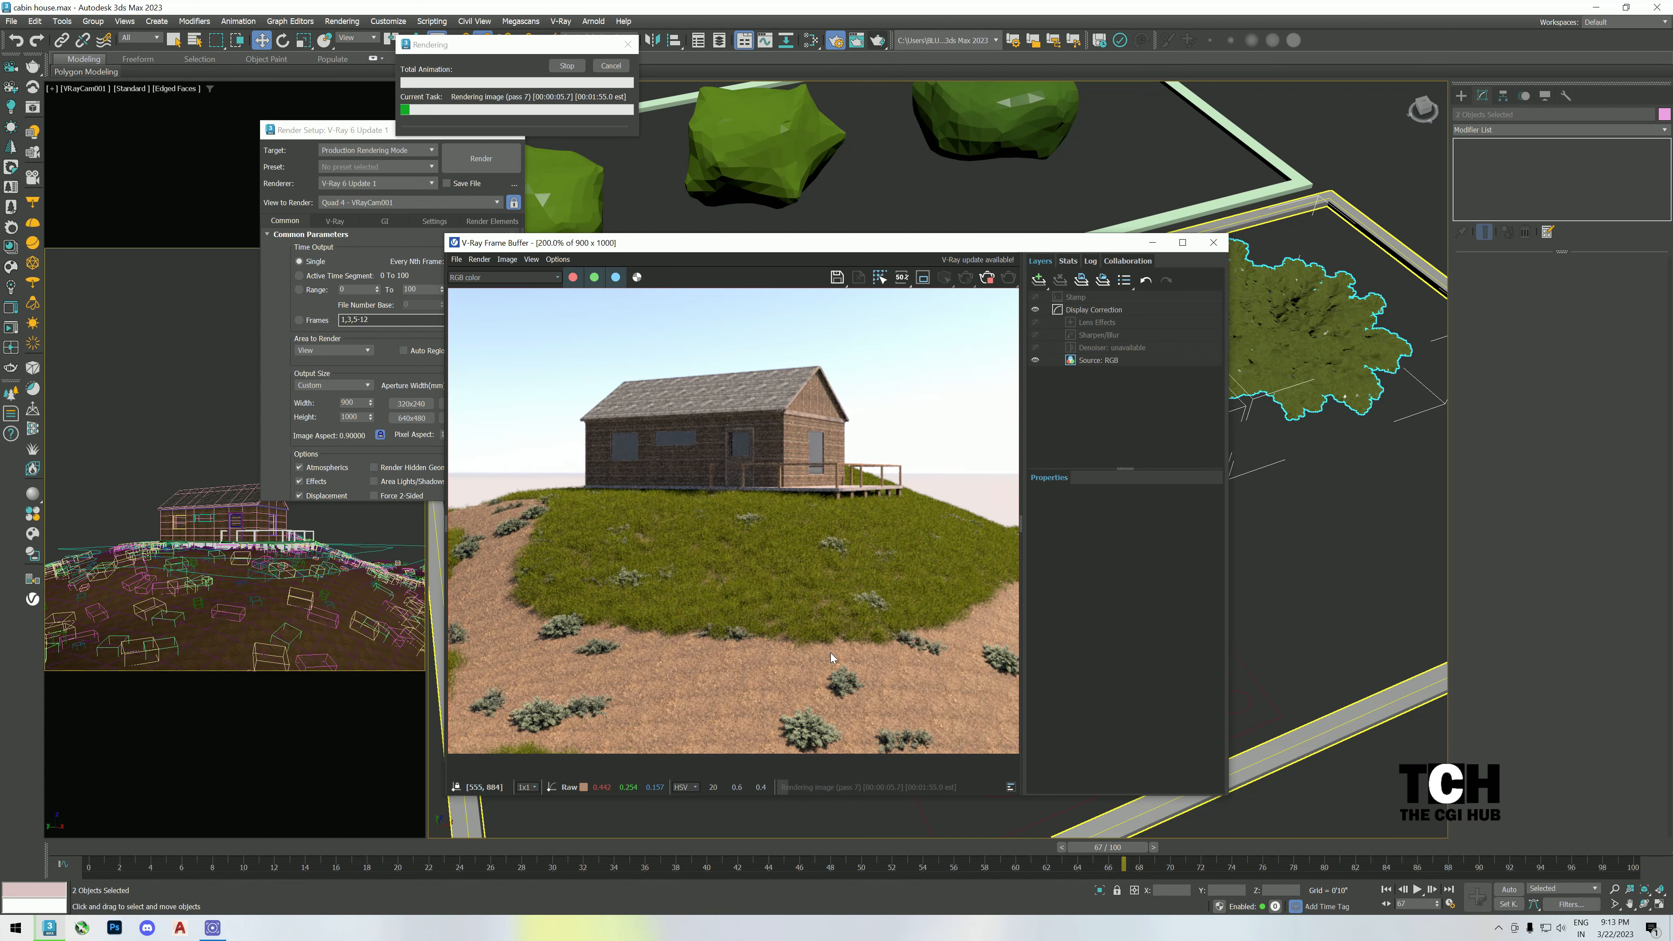
scroll(830, 652, down, 1)
scroll(854, 724, up, 4)
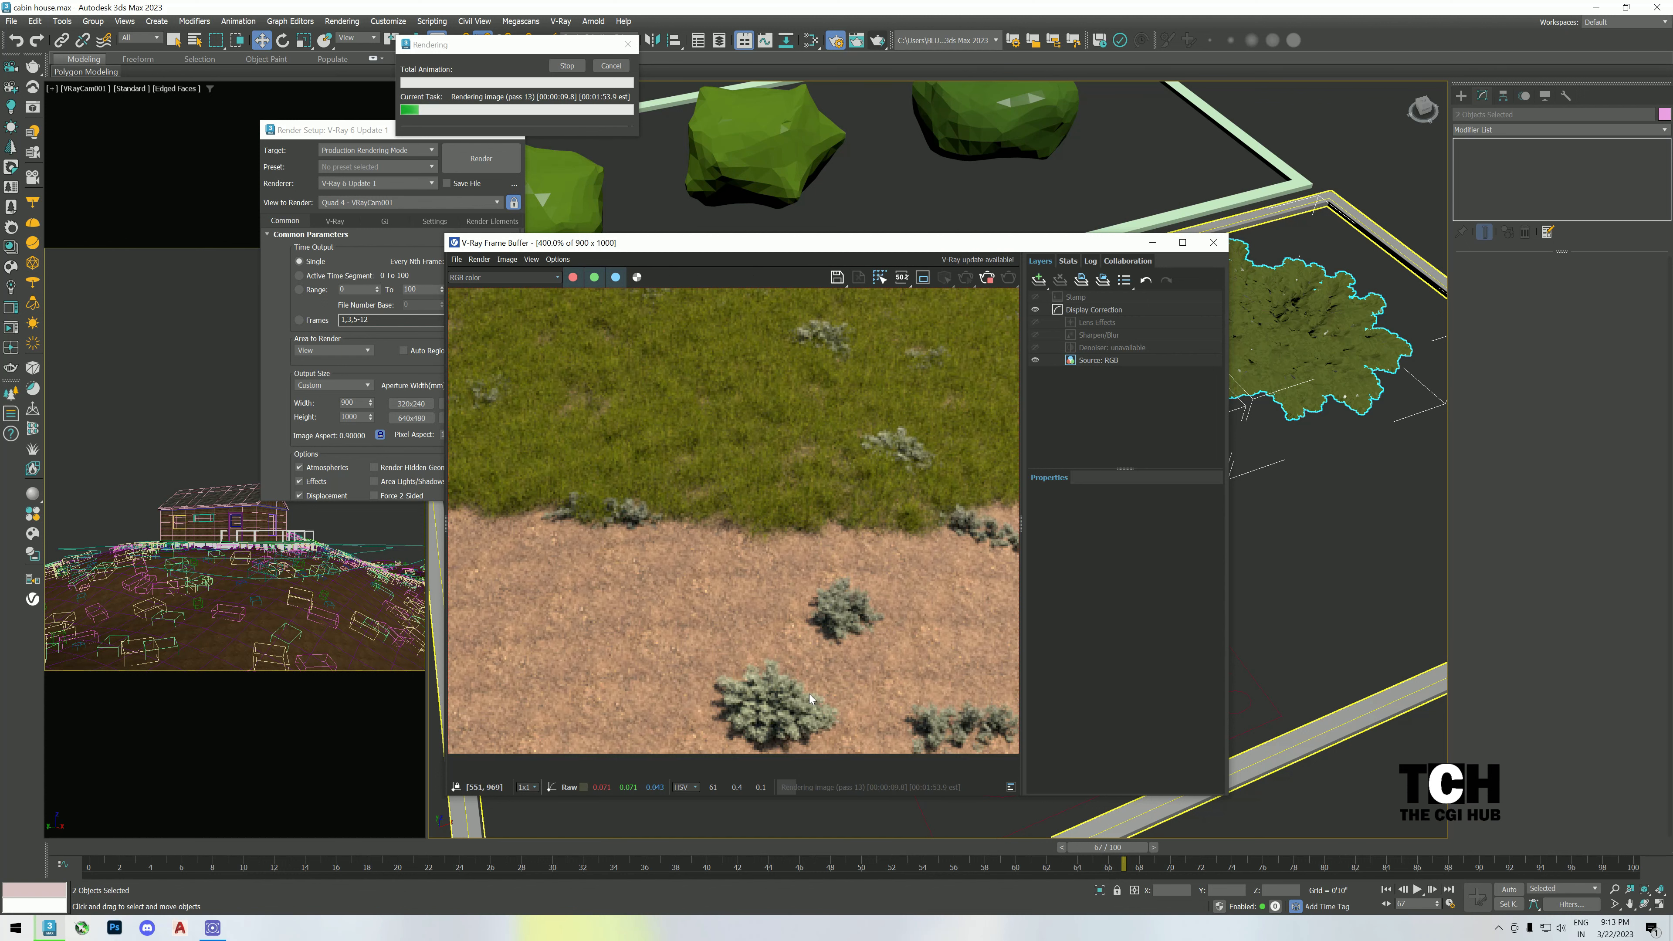
scroll(809, 695, down, 1)
key(Escape)
click(1213, 243)
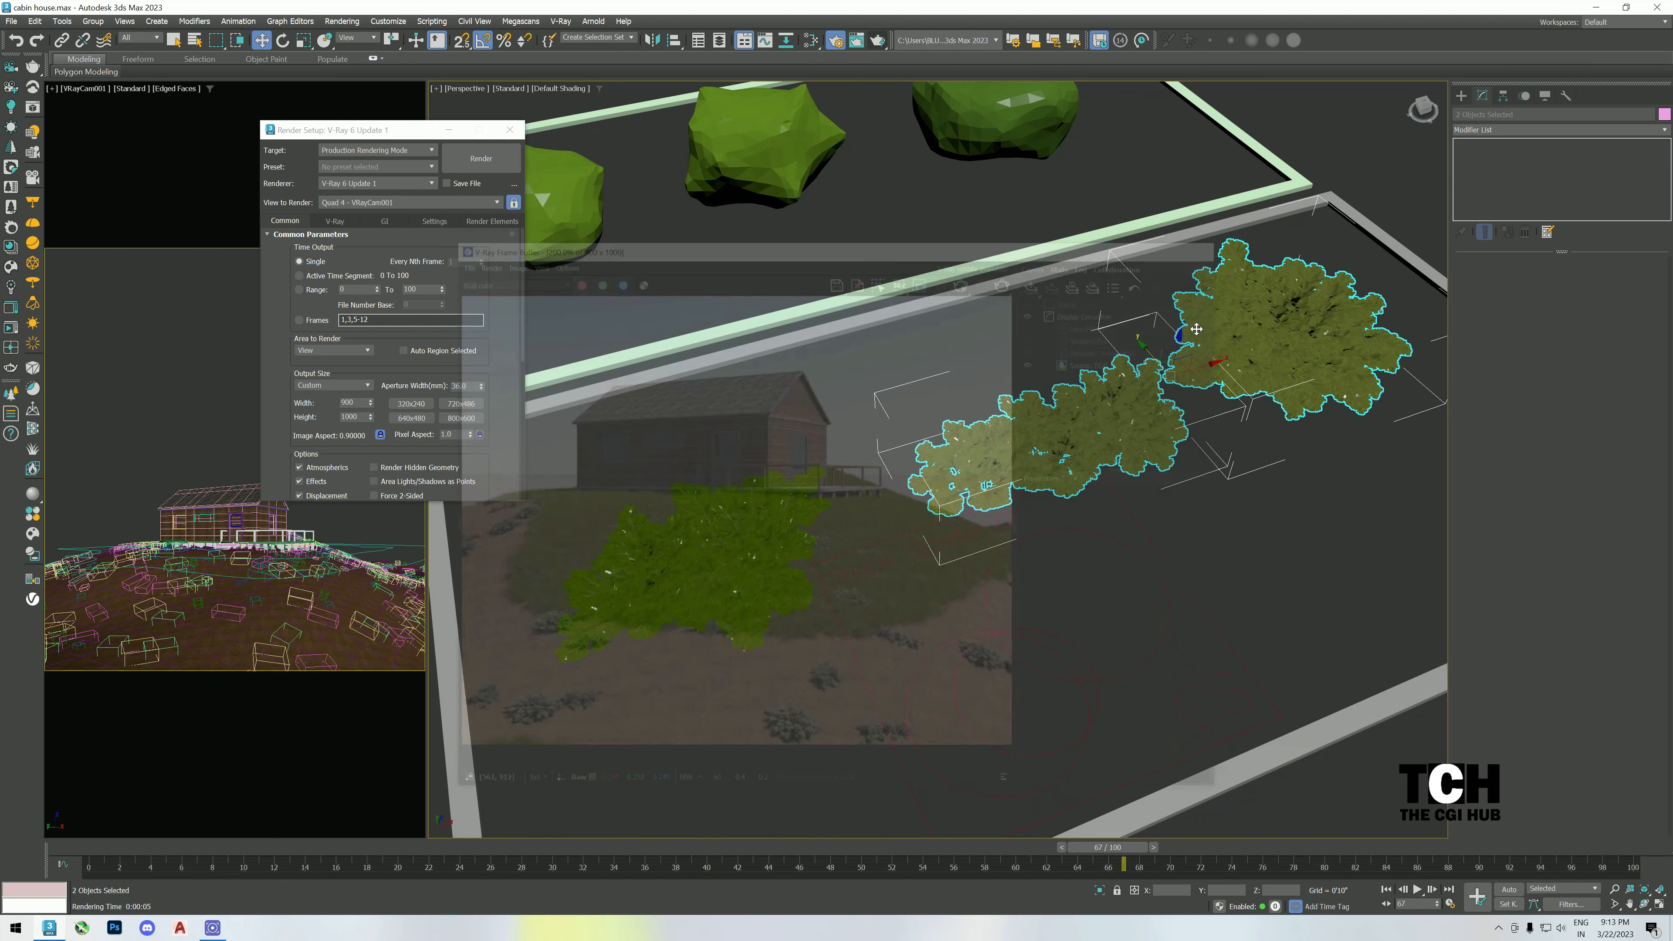
- Disable scattering on the juniper Chaos Scatter object in the grey frame
click(1050, 643)
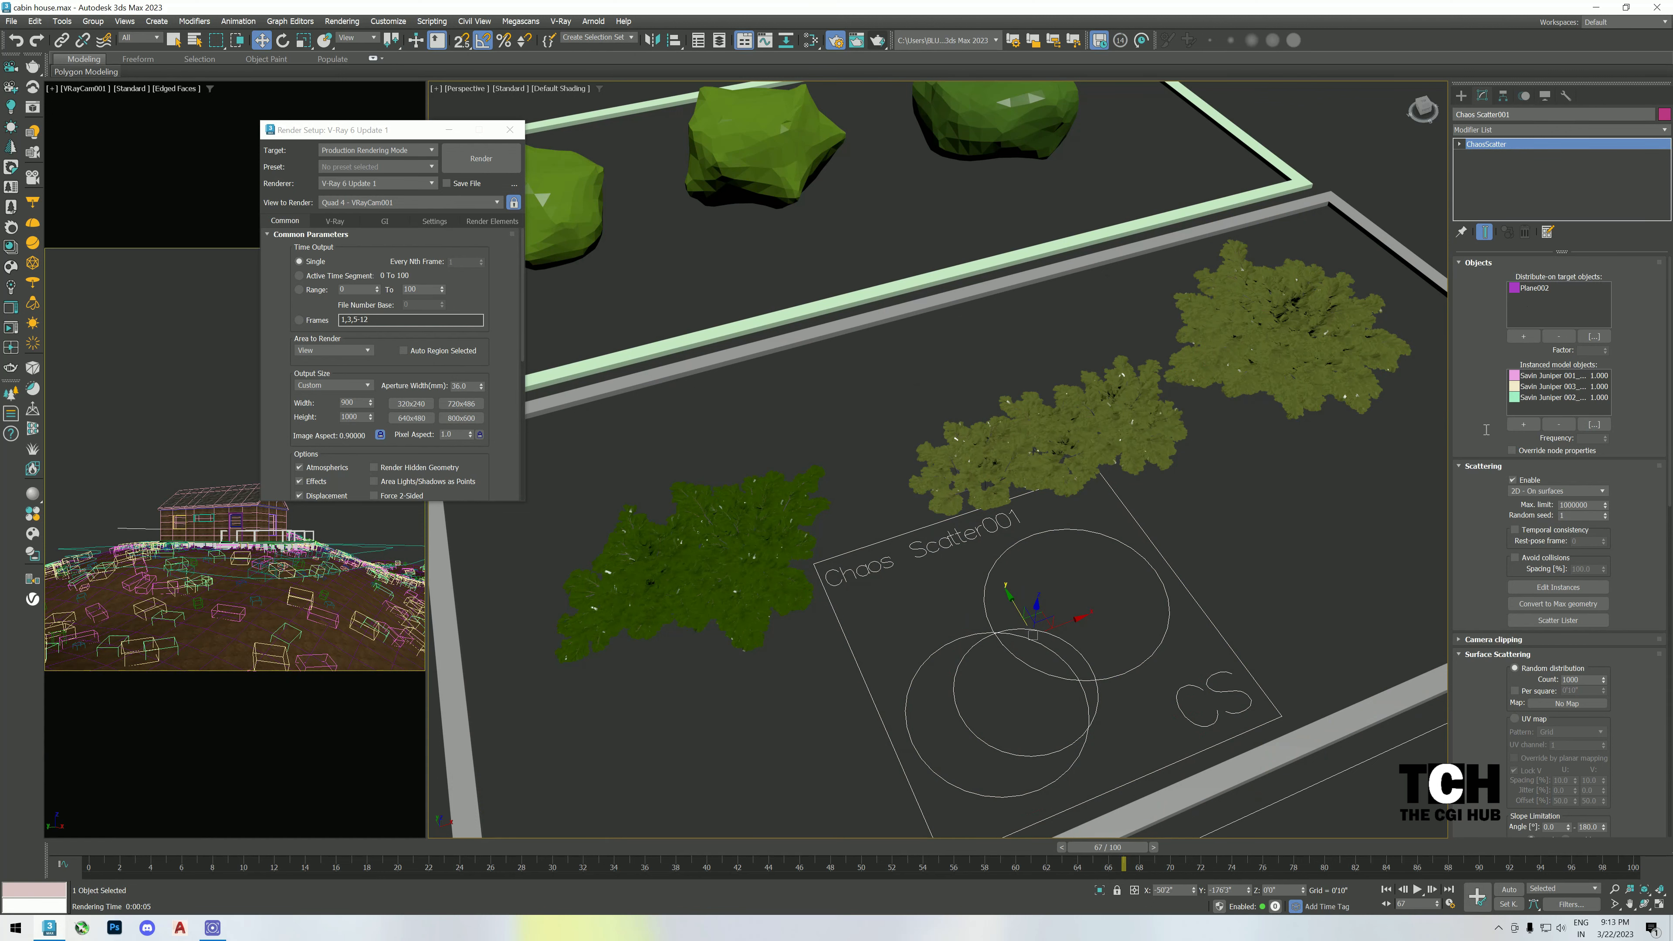
click(1513, 481)
click(981, 360)
- Create a second Chaos Scatter object beside the bushes in the light green frame and show its parameters
scroll(982, 360, down, 10)
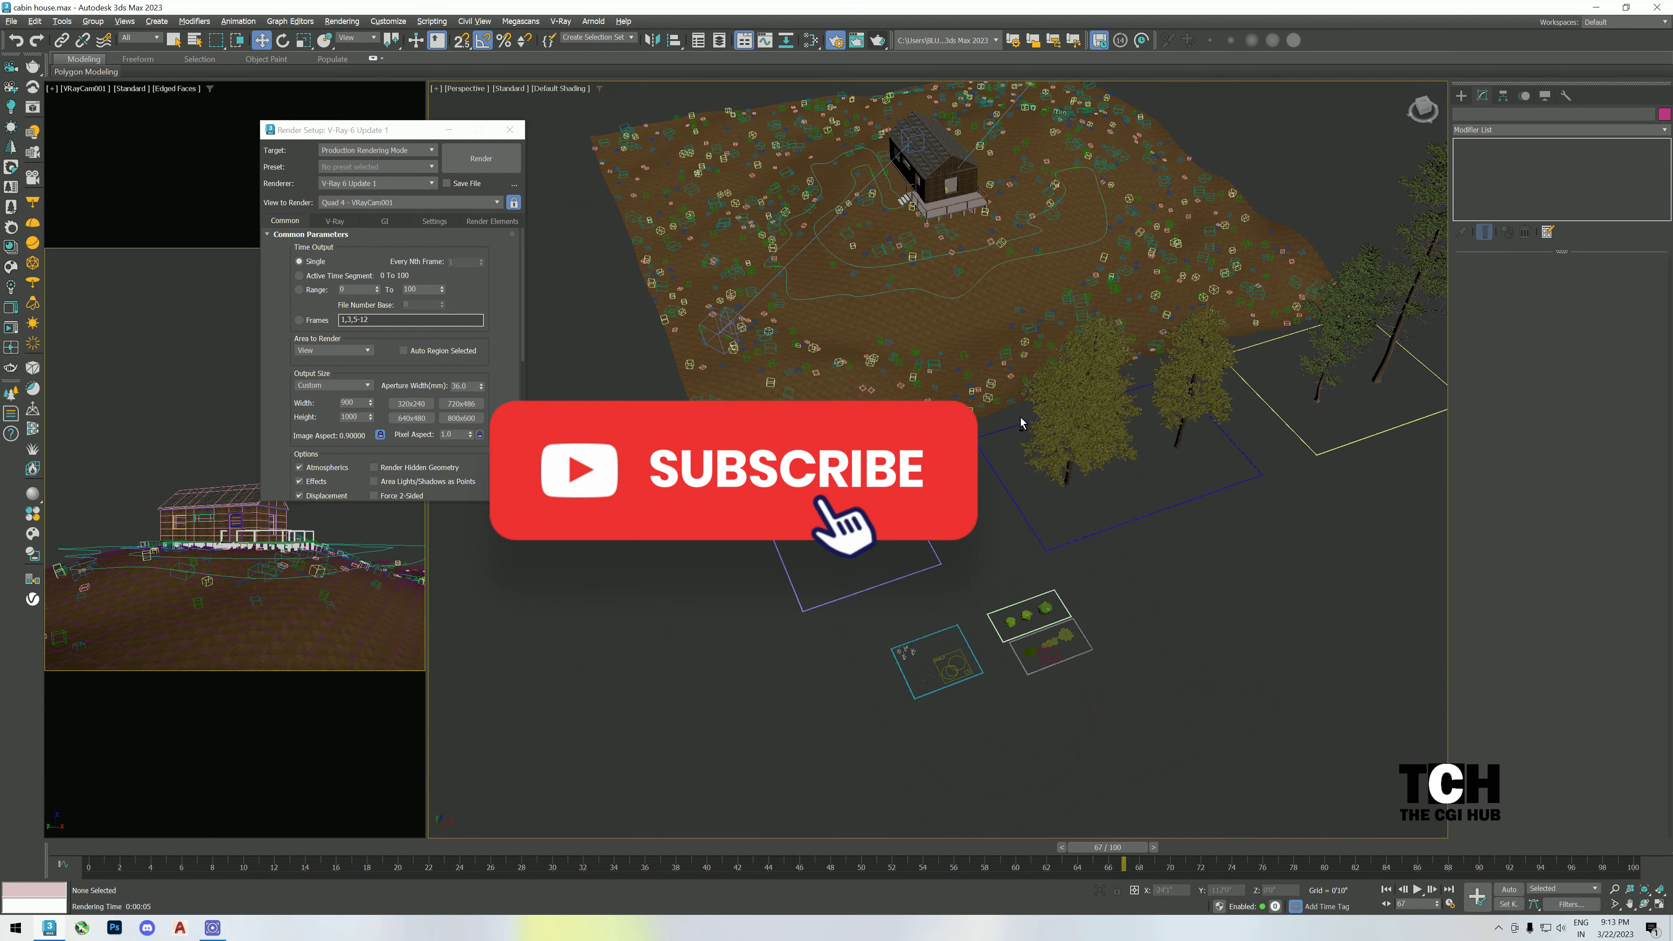
alt+middle_drag(1023, 423, 1043, 632)
scroll(1042, 629, up, 5)
key(z)
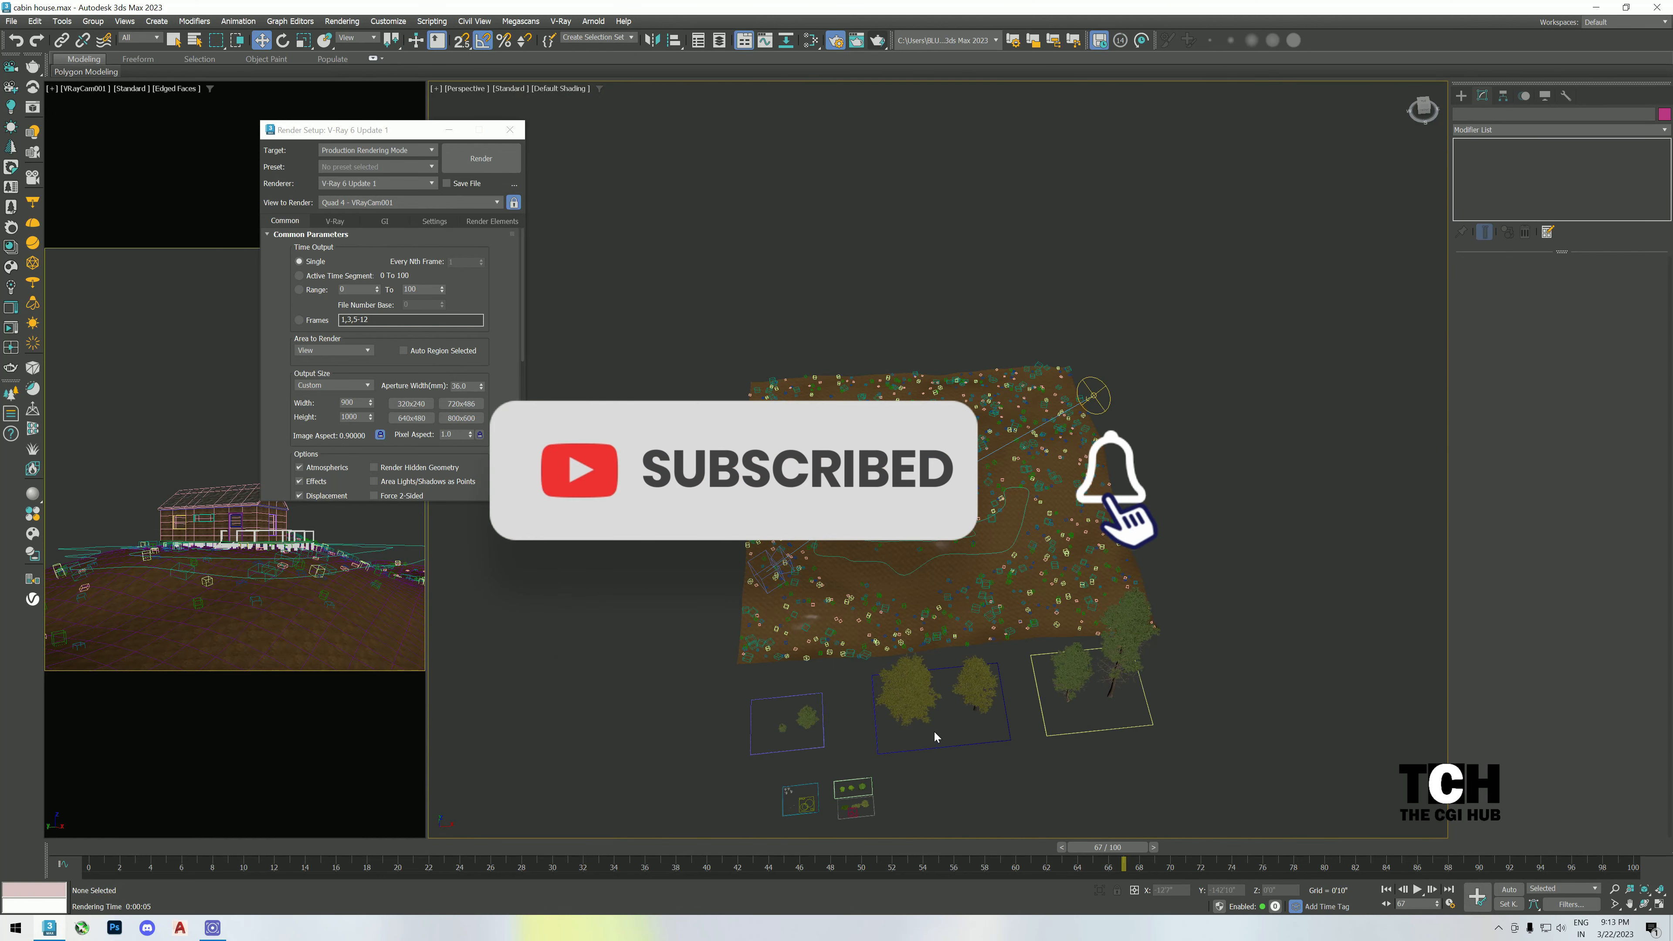
middle_drag(933, 733, 1049, 587)
scroll(1036, 544, up, 10)
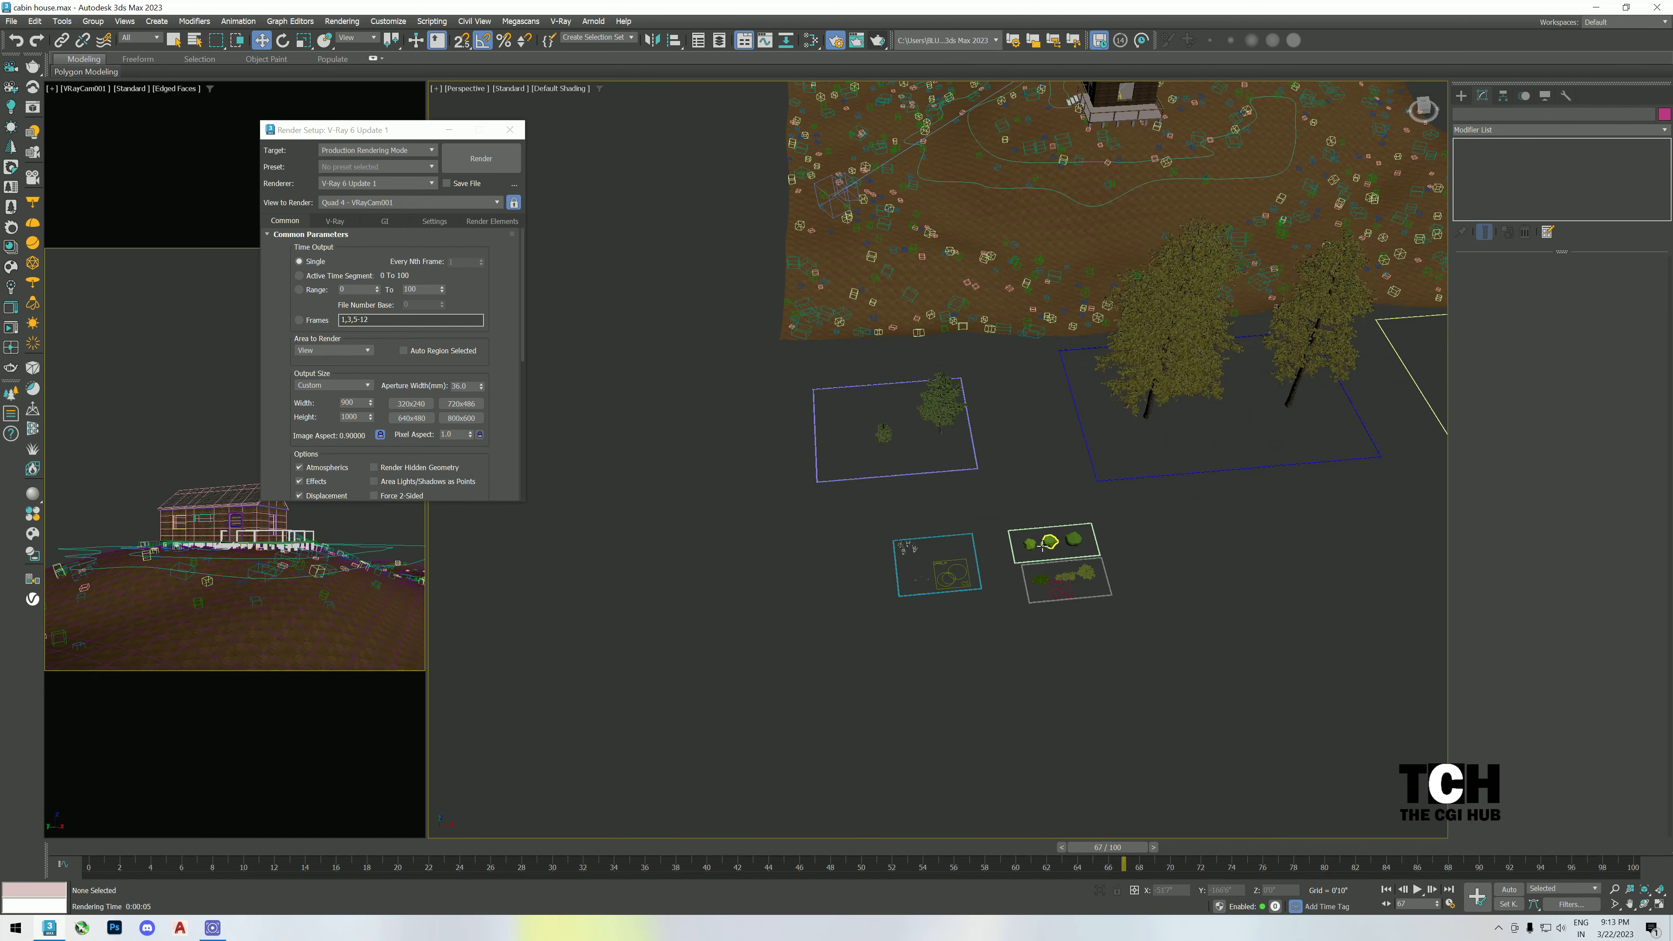
click(1461, 95)
click(1558, 180)
scroll(1094, 517, up, 5)
scroll(1093, 517, down, 15)
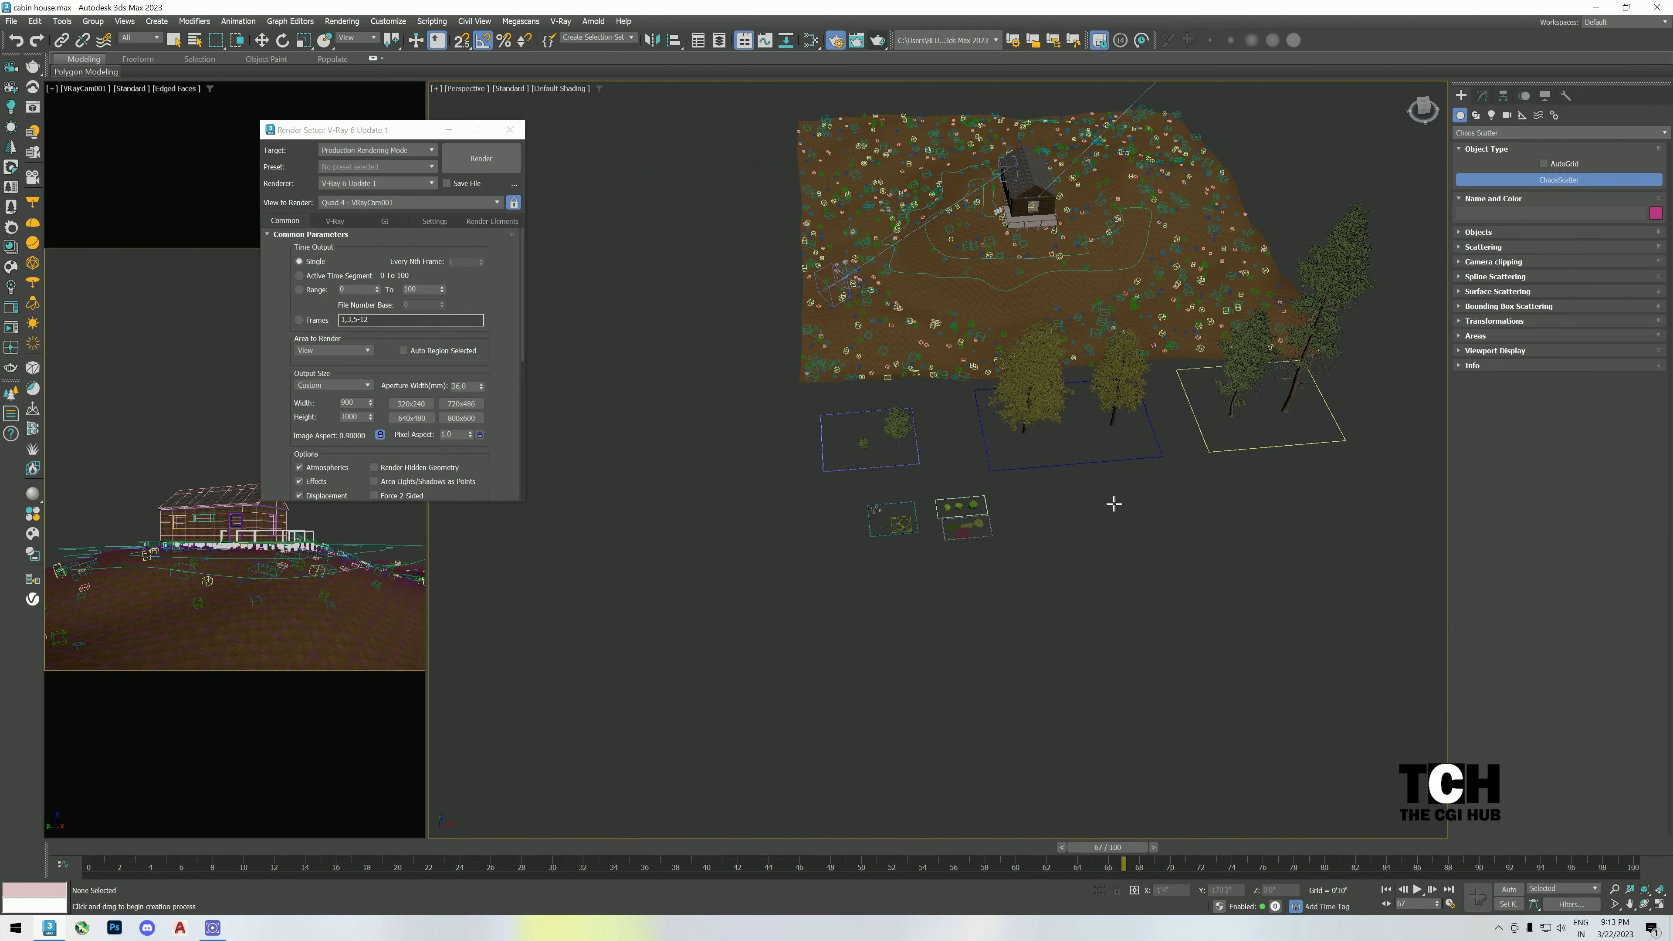
scroll(1113, 501, up, 15)
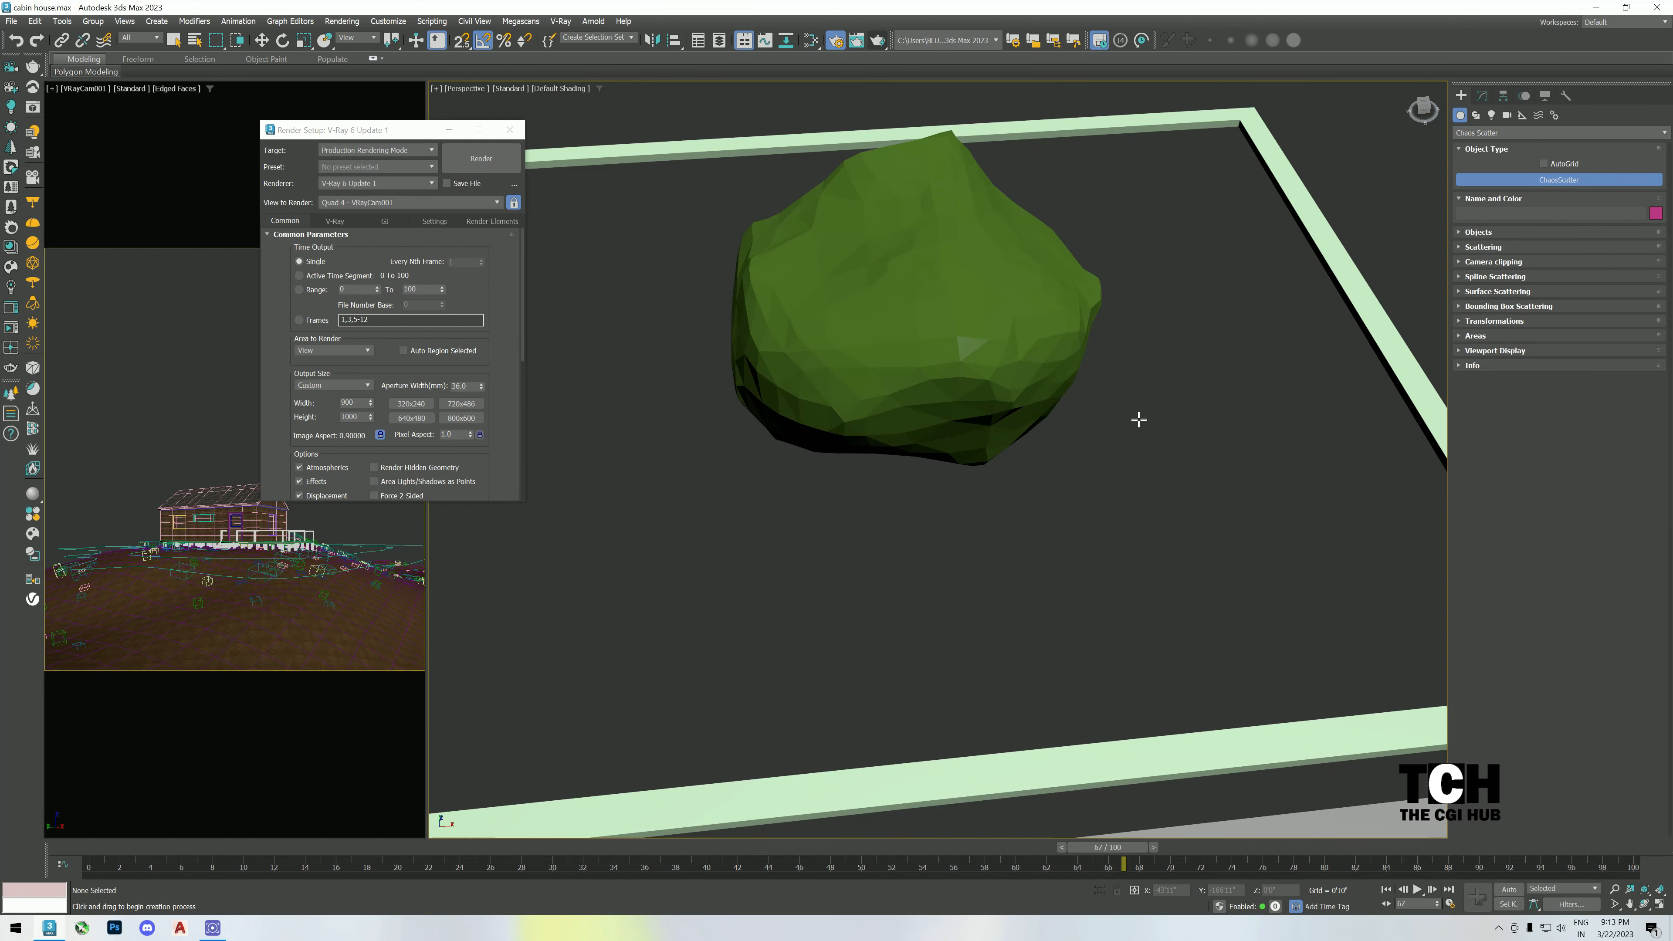
drag(1139, 419, 1305, 474)
right_click(1305, 474)
click(1482, 95)
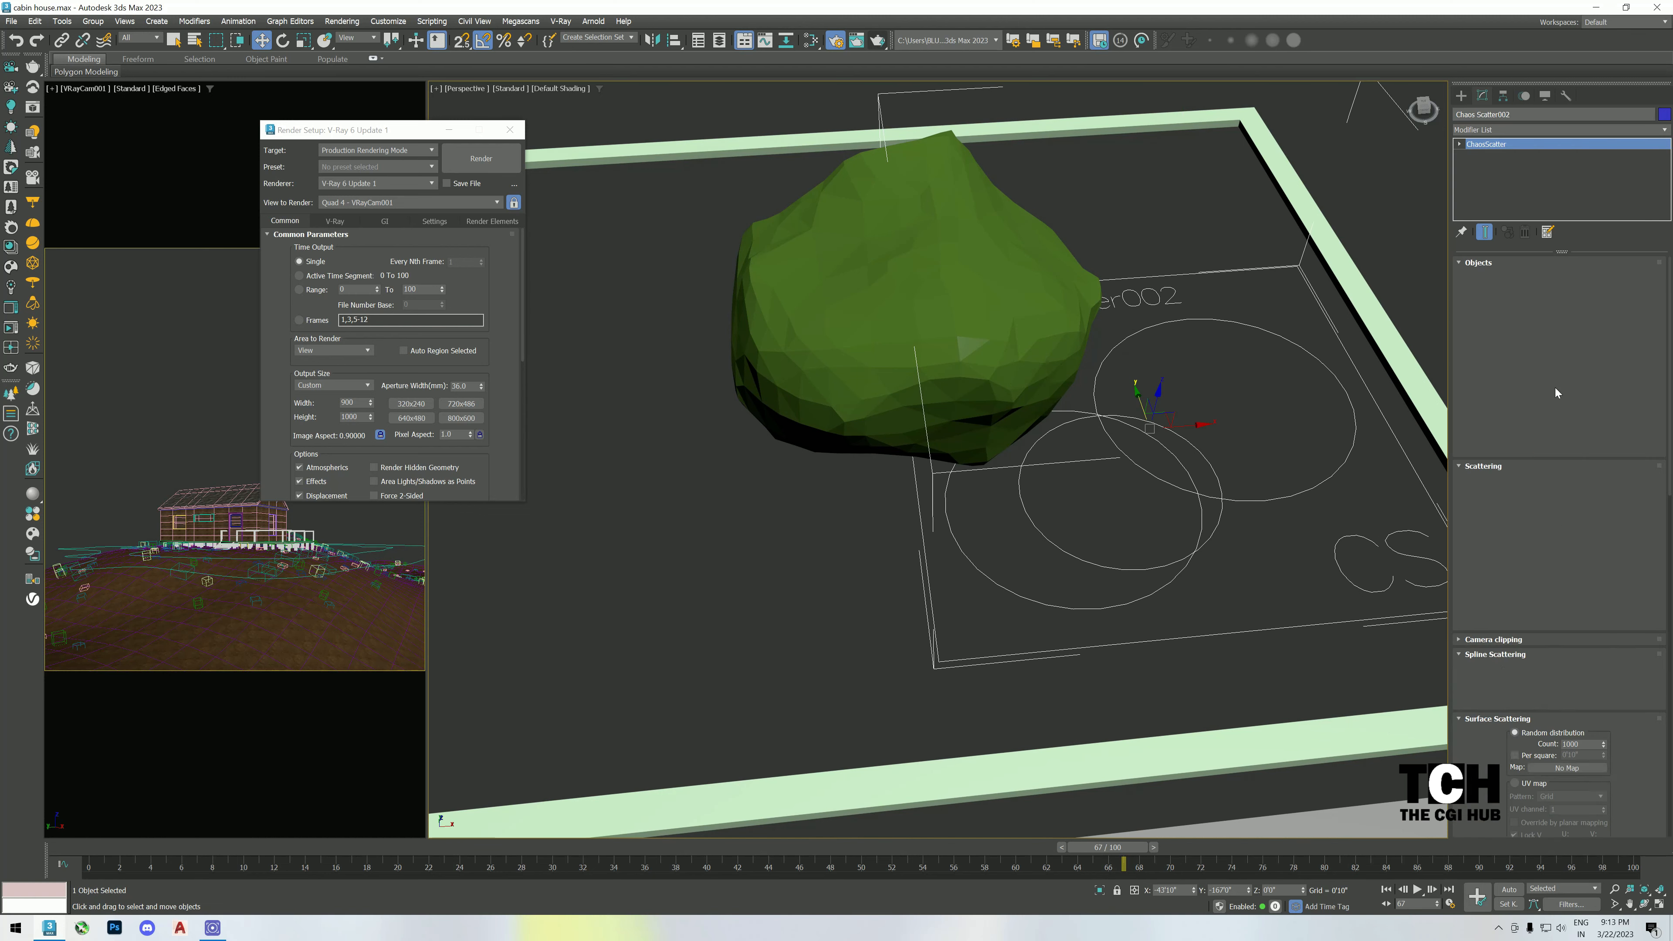
- Add the Virginia Sweetspire and the two Mirror Bush shrubs as instanced model objects of the new scatter
click(1529, 422)
click(1067, 357)
scroll(1066, 357, down, 8)
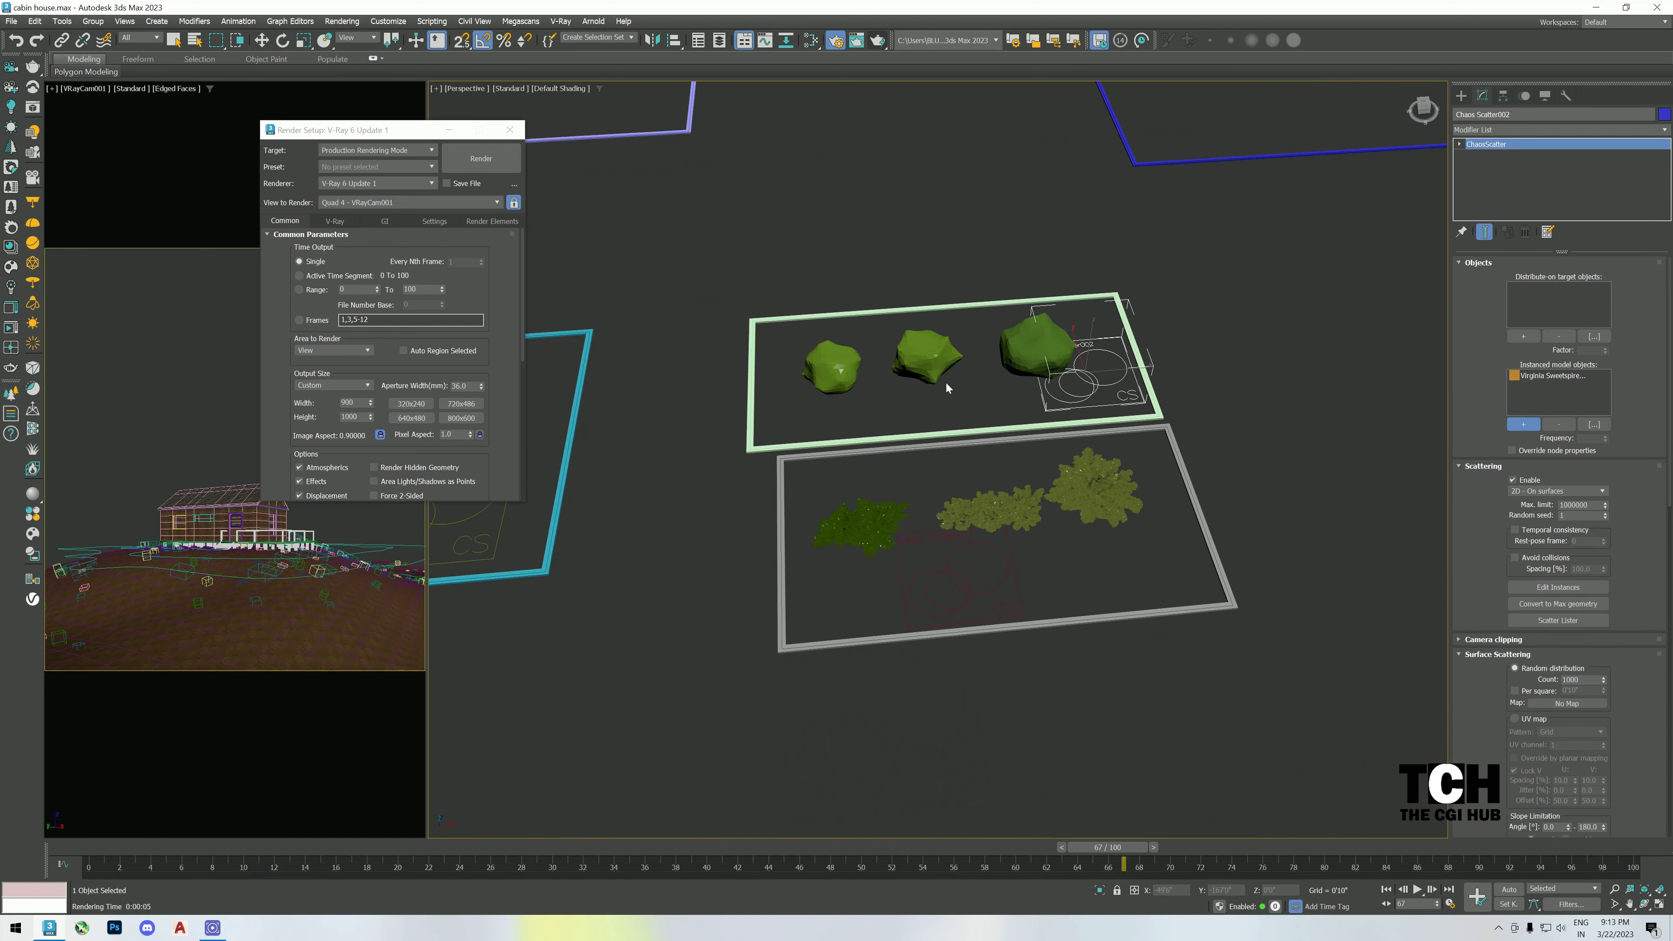
click(938, 366)
click(835, 366)
right_click(1349, 422)
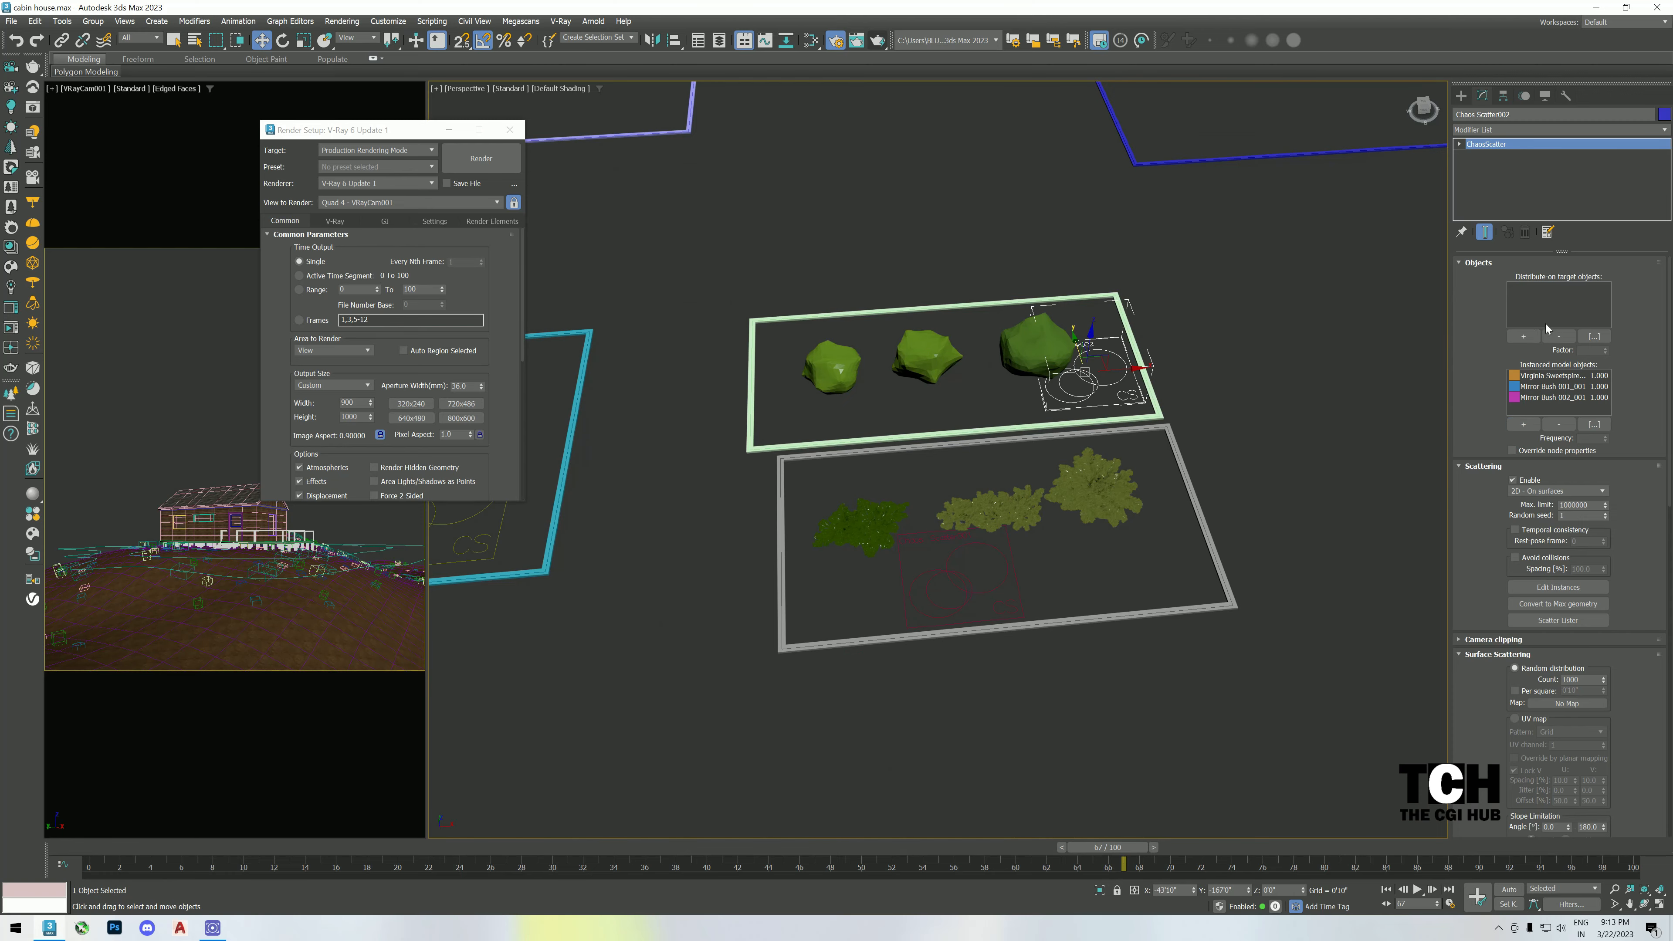
- Set the hill terrain Plane002 as the distribution target of the bush scatter
click(1532, 333)
scroll(1269, 520, down, 6)
scroll(1238, 396, up, 5)
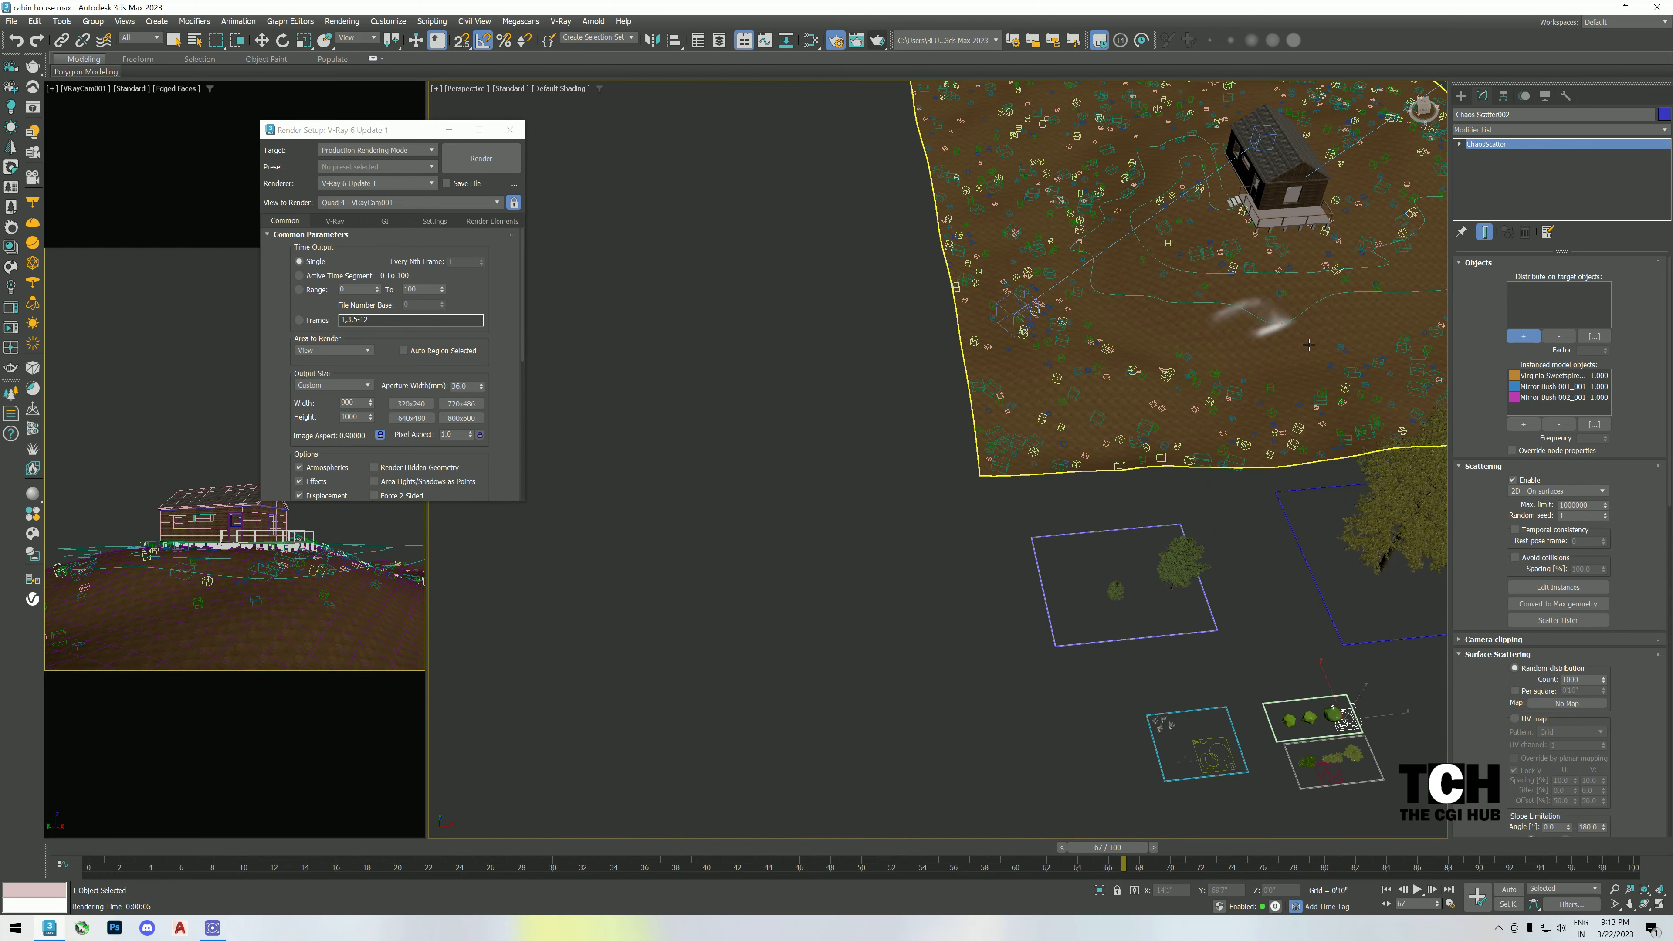
click(1212, 380)
middle_drag(1213, 381, 1204, 384)
right_click(1205, 384)
- Render the camera view and examine how the sweetspire and mirror bushes are spread over the grass and path
click(476, 162)
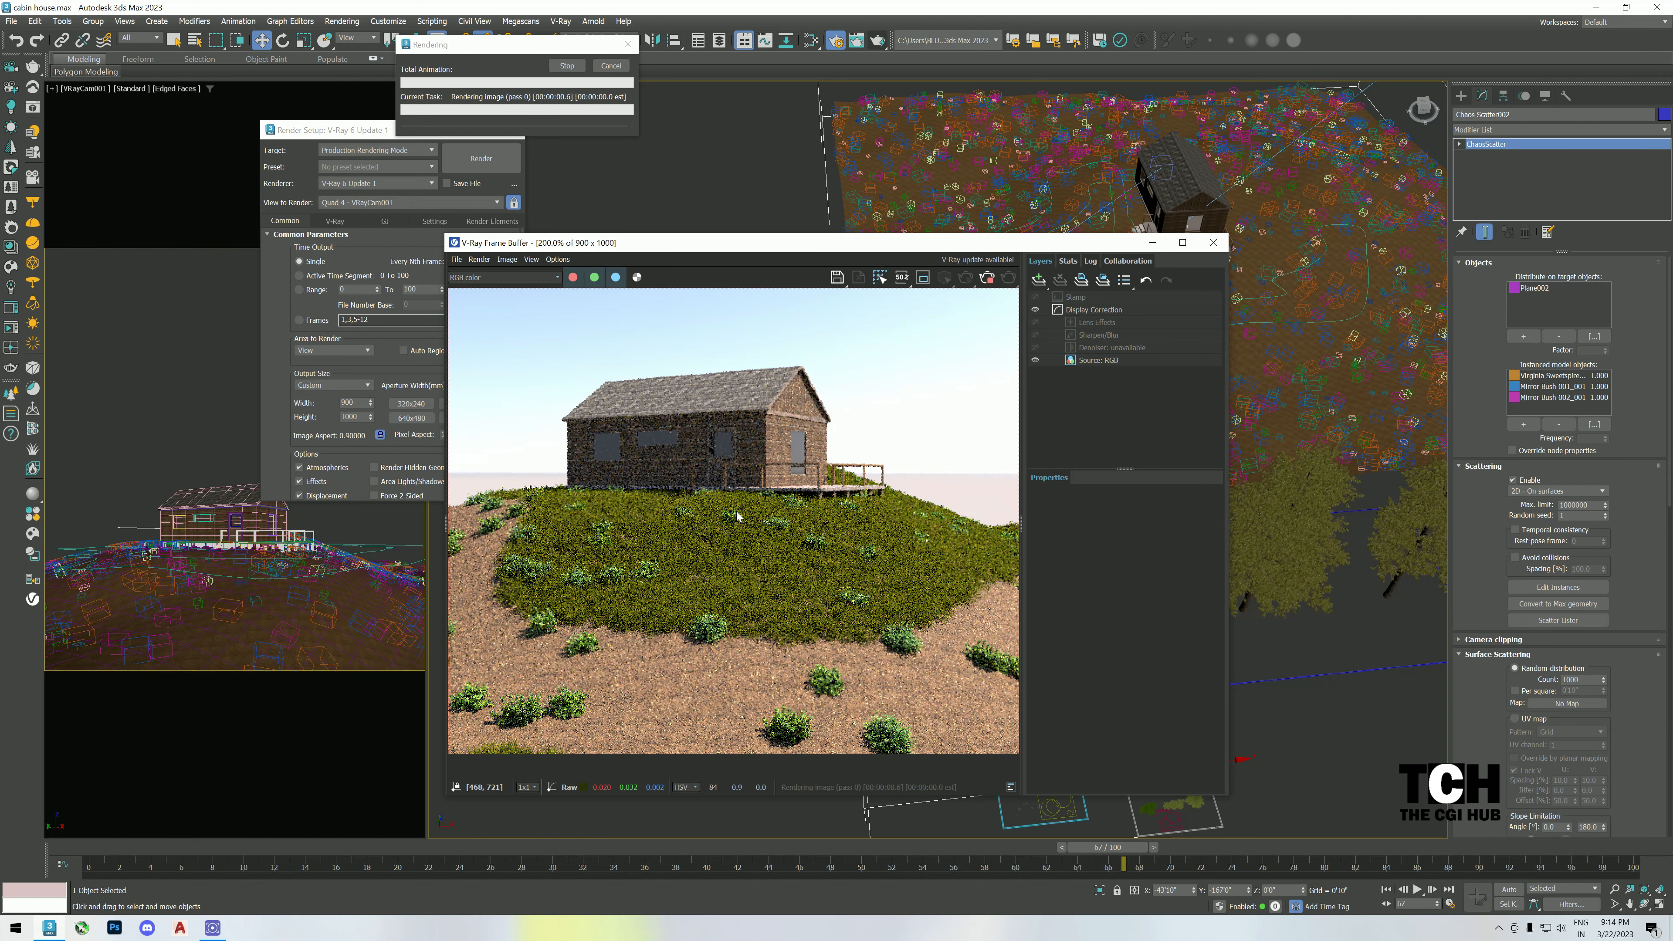
scroll(732, 506, down, 1)
scroll(698, 667, up, 1)
middle_drag(696, 666, 760, 496)
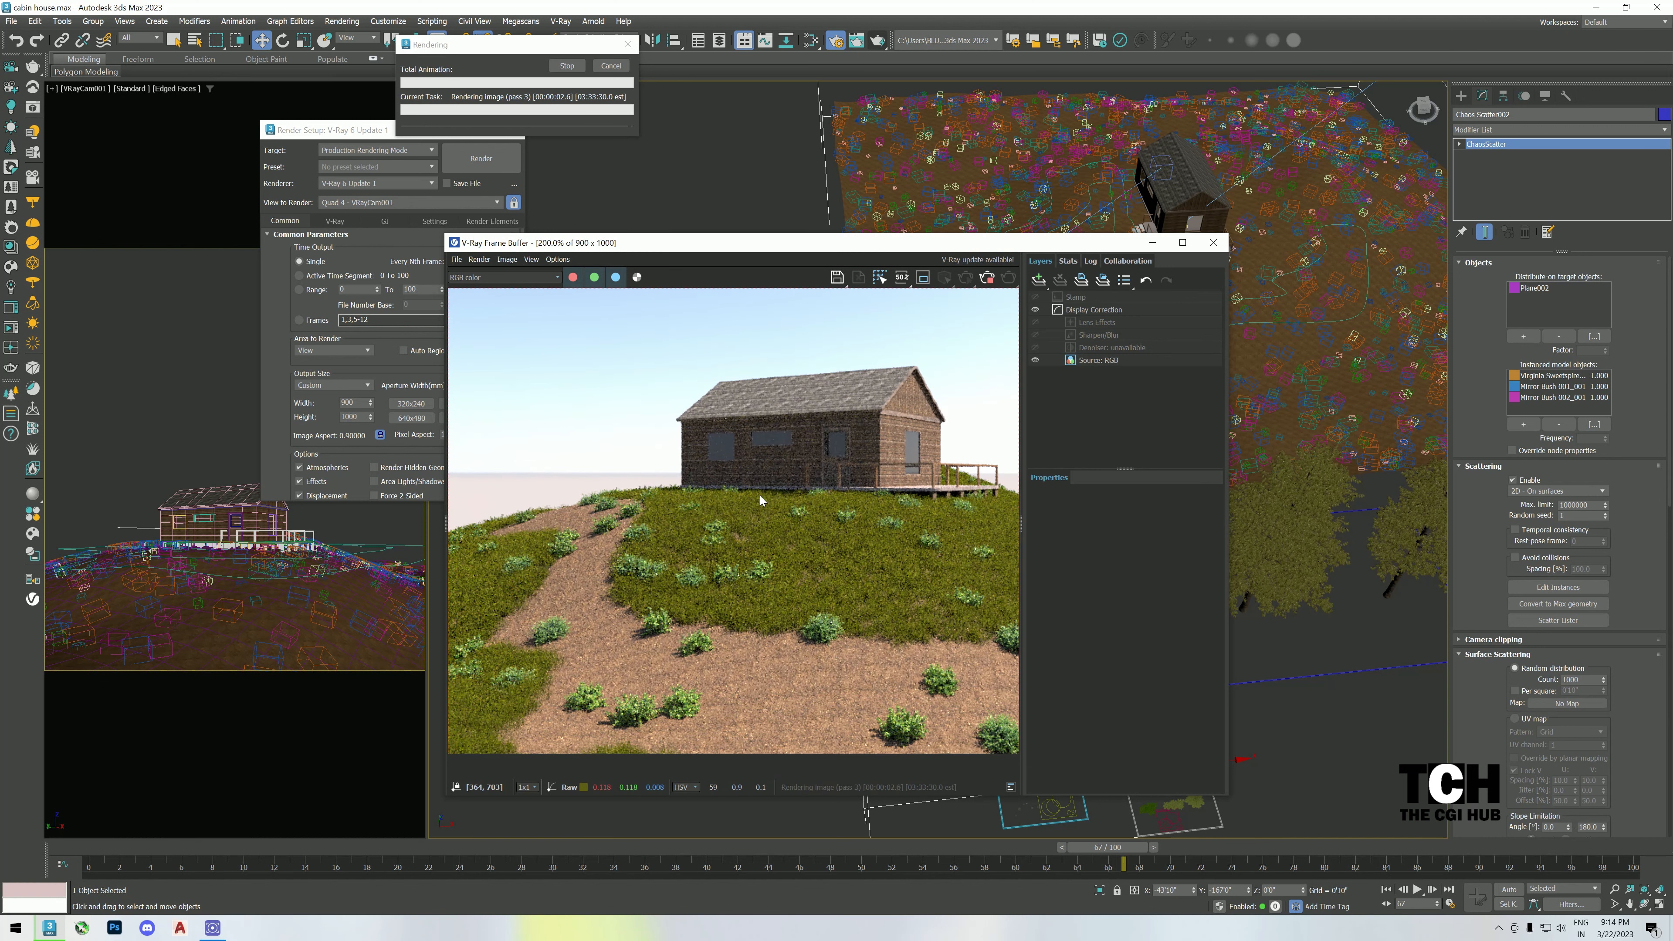
middle_drag(838, 659, 904, 576)
scroll(882, 586, down, 2)
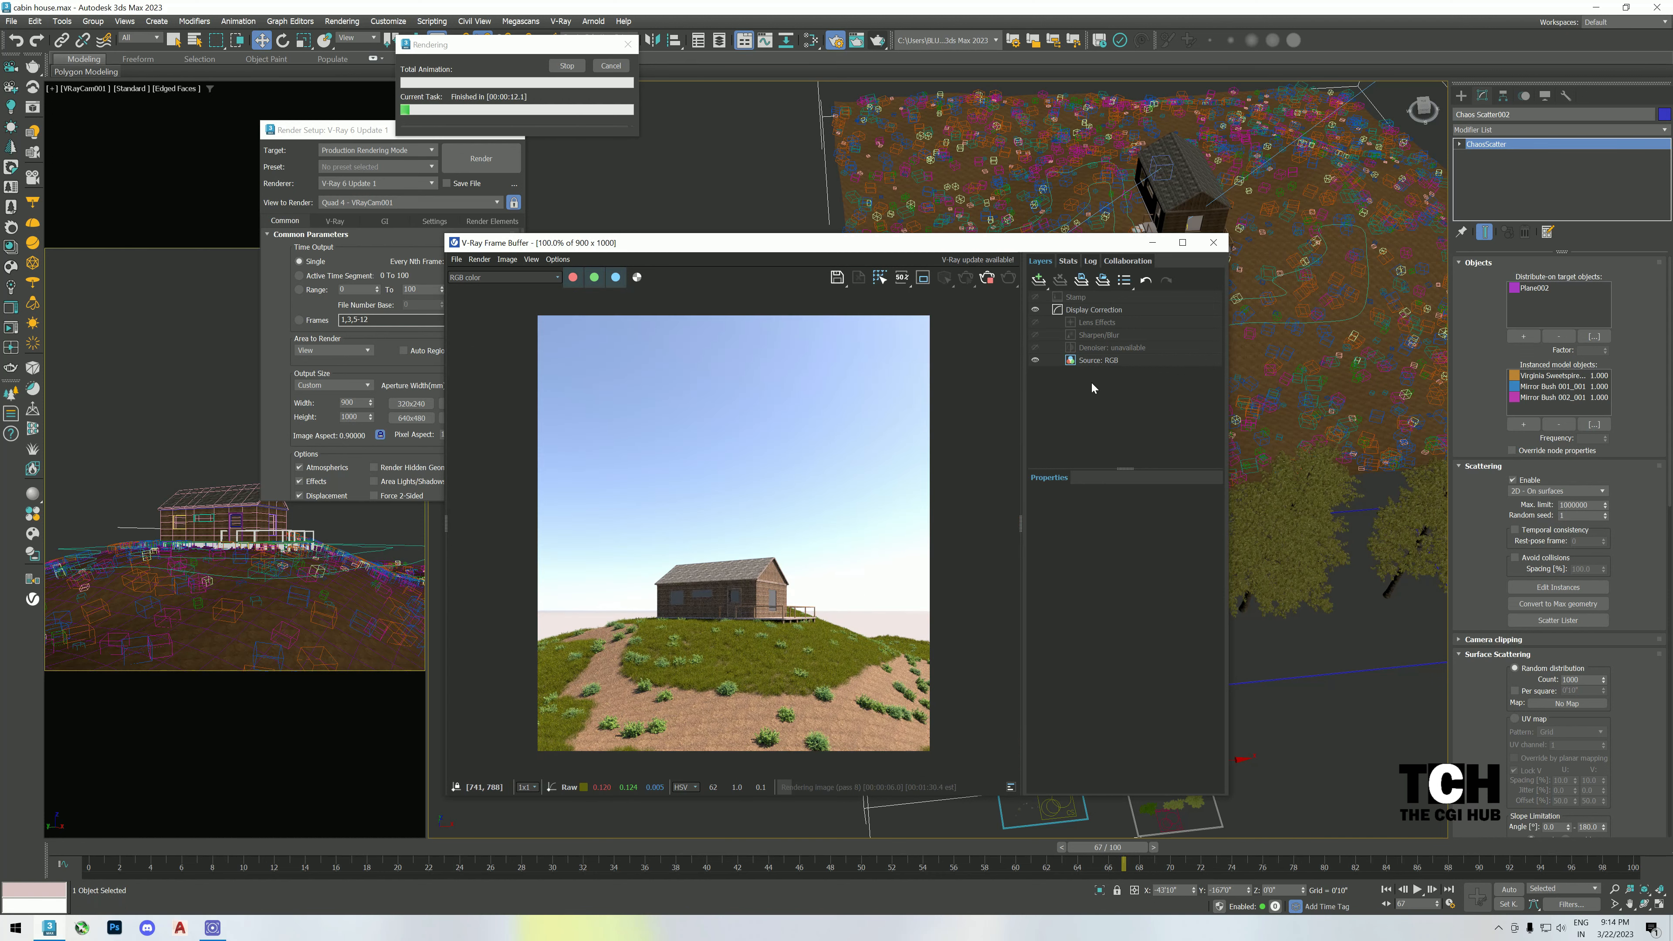
- Compare the distribution parameters of the GRASS_01 scatter with those of the bush scatter, ending with the bush scatter selected
click(1213, 243)
middle_drag(1122, 519, 1066, 544)
scroll(1093, 619, up, 3)
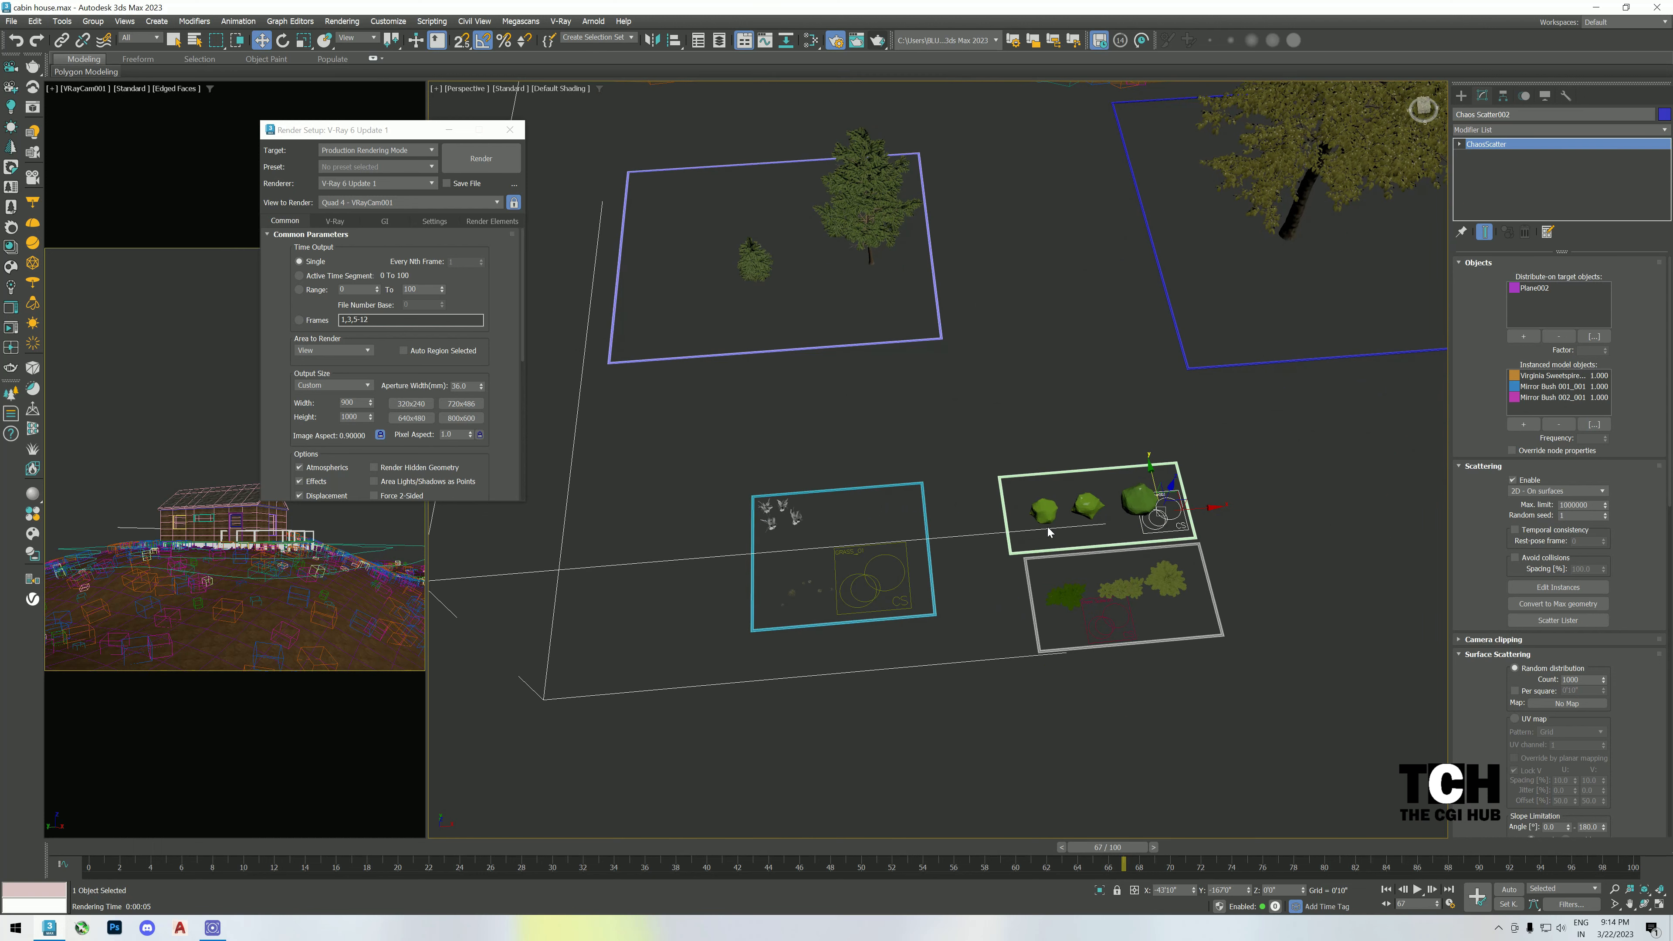
scroll(918, 536, up, 2)
click(993, 582)
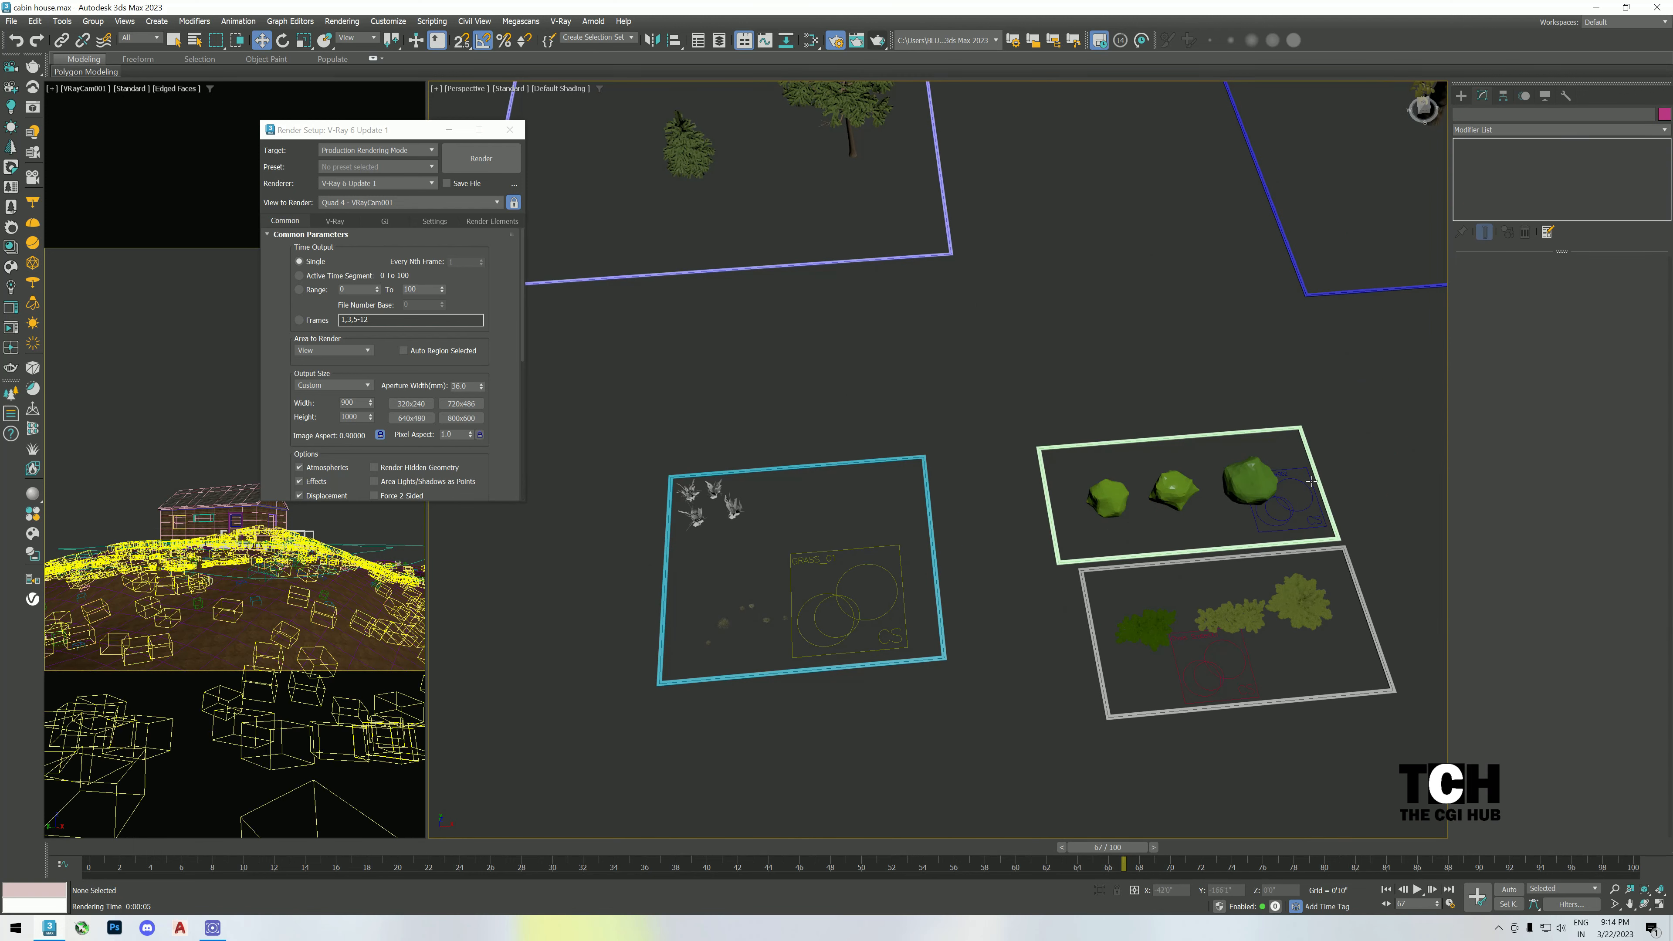
click(1296, 476)
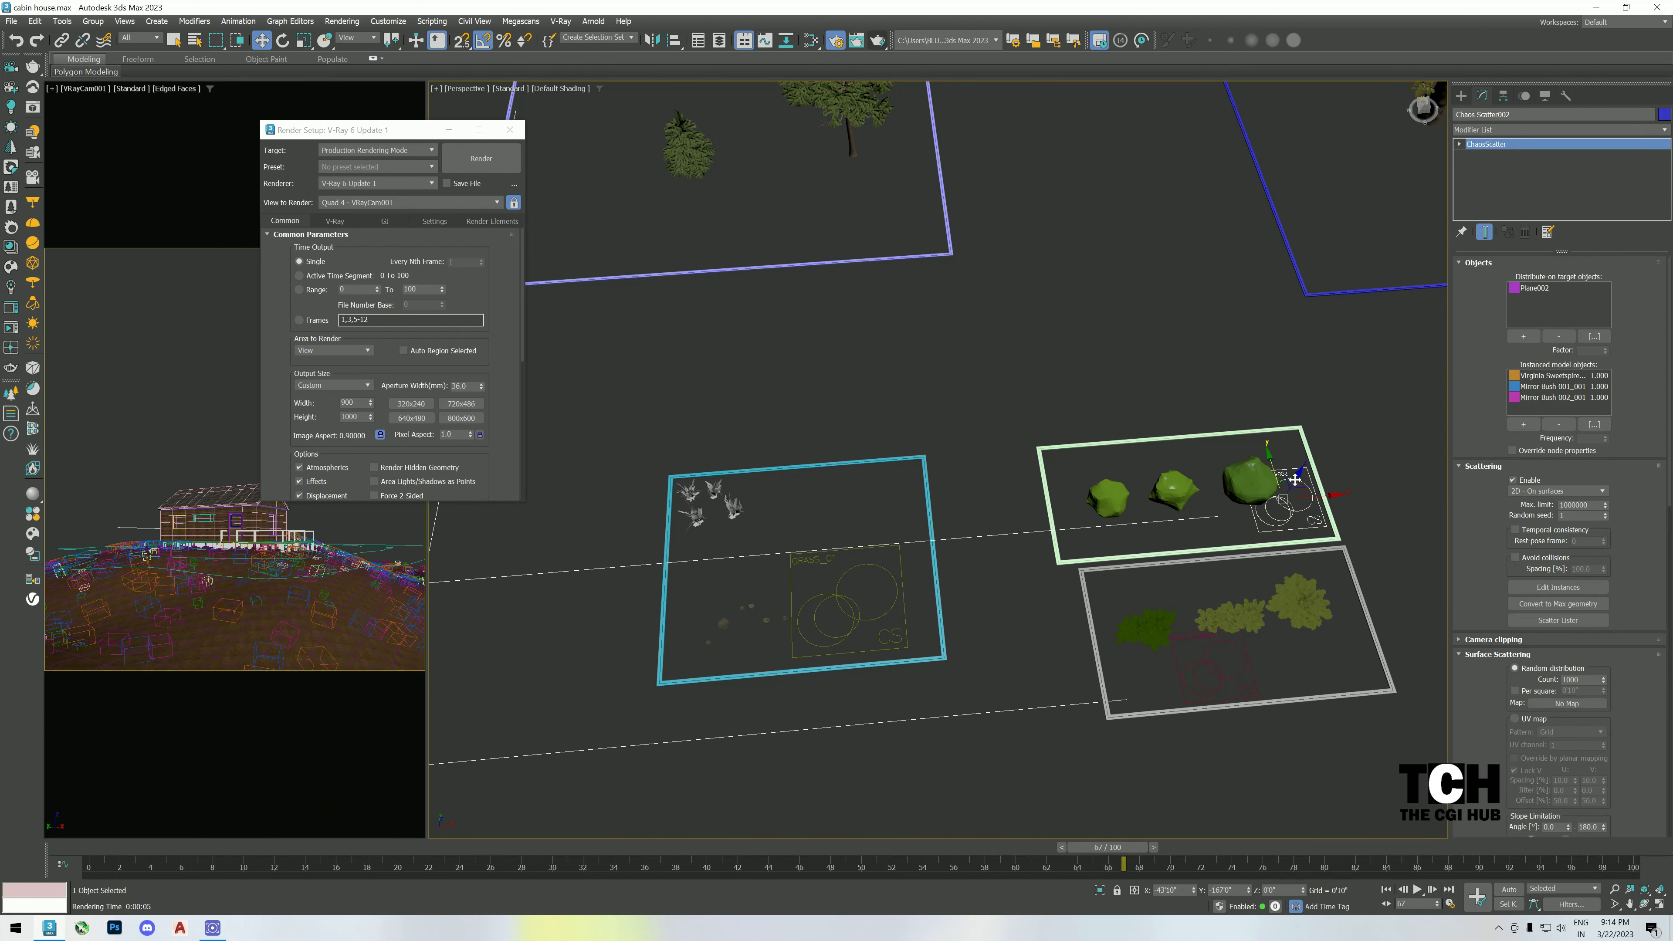
click(897, 620)
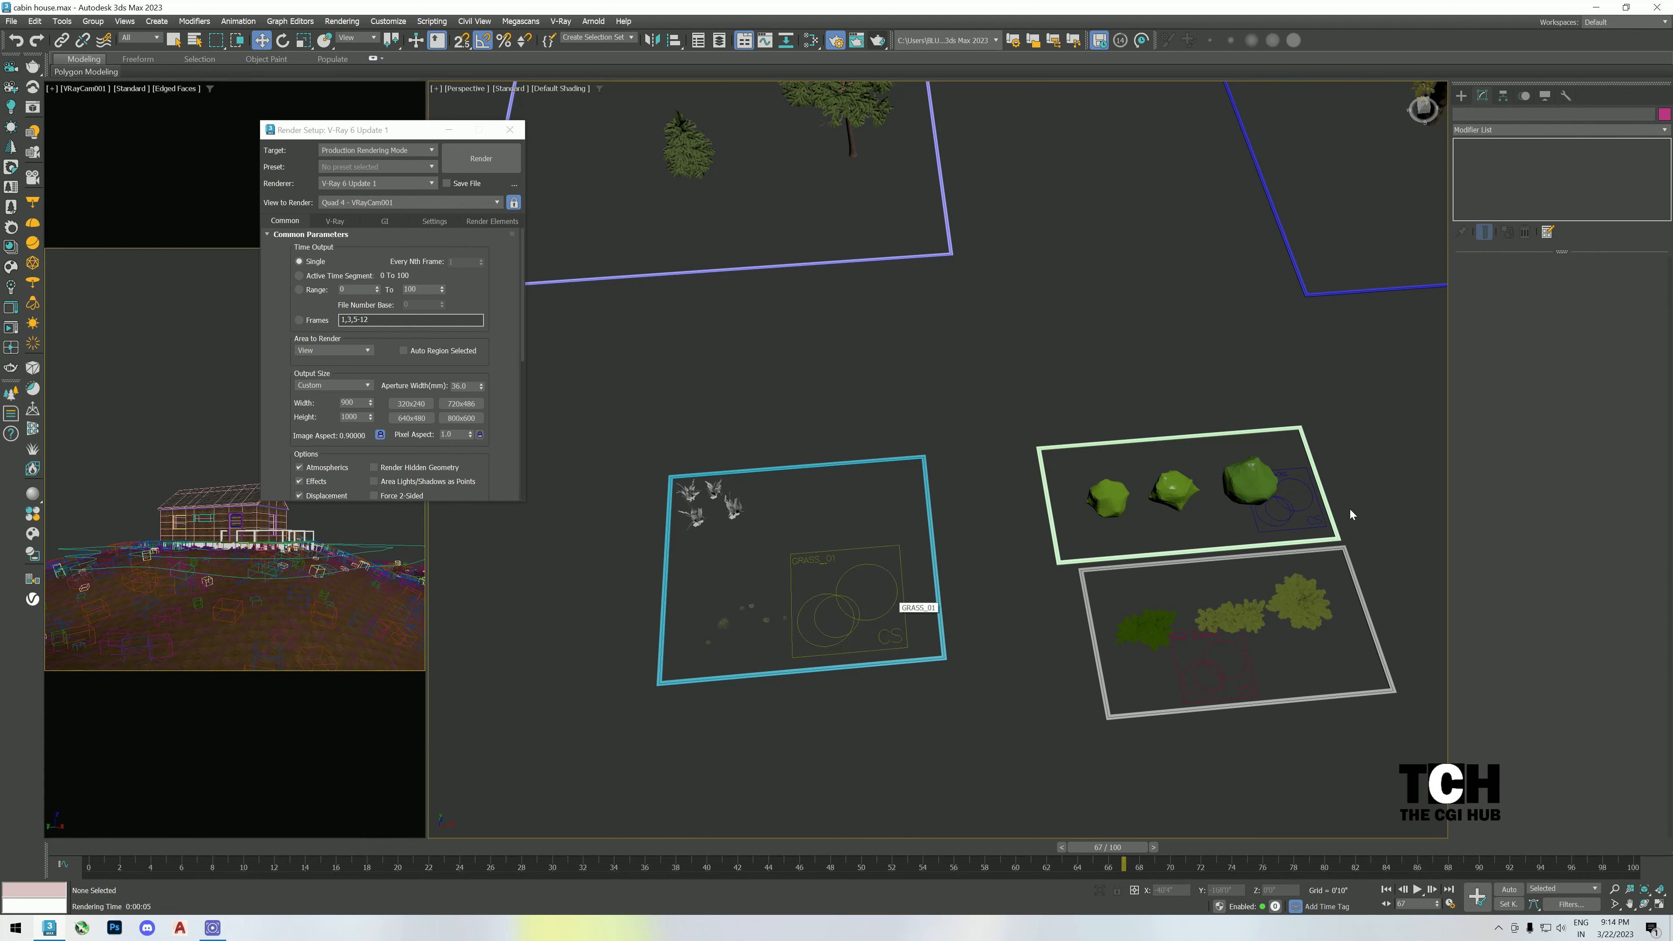
click(894, 579)
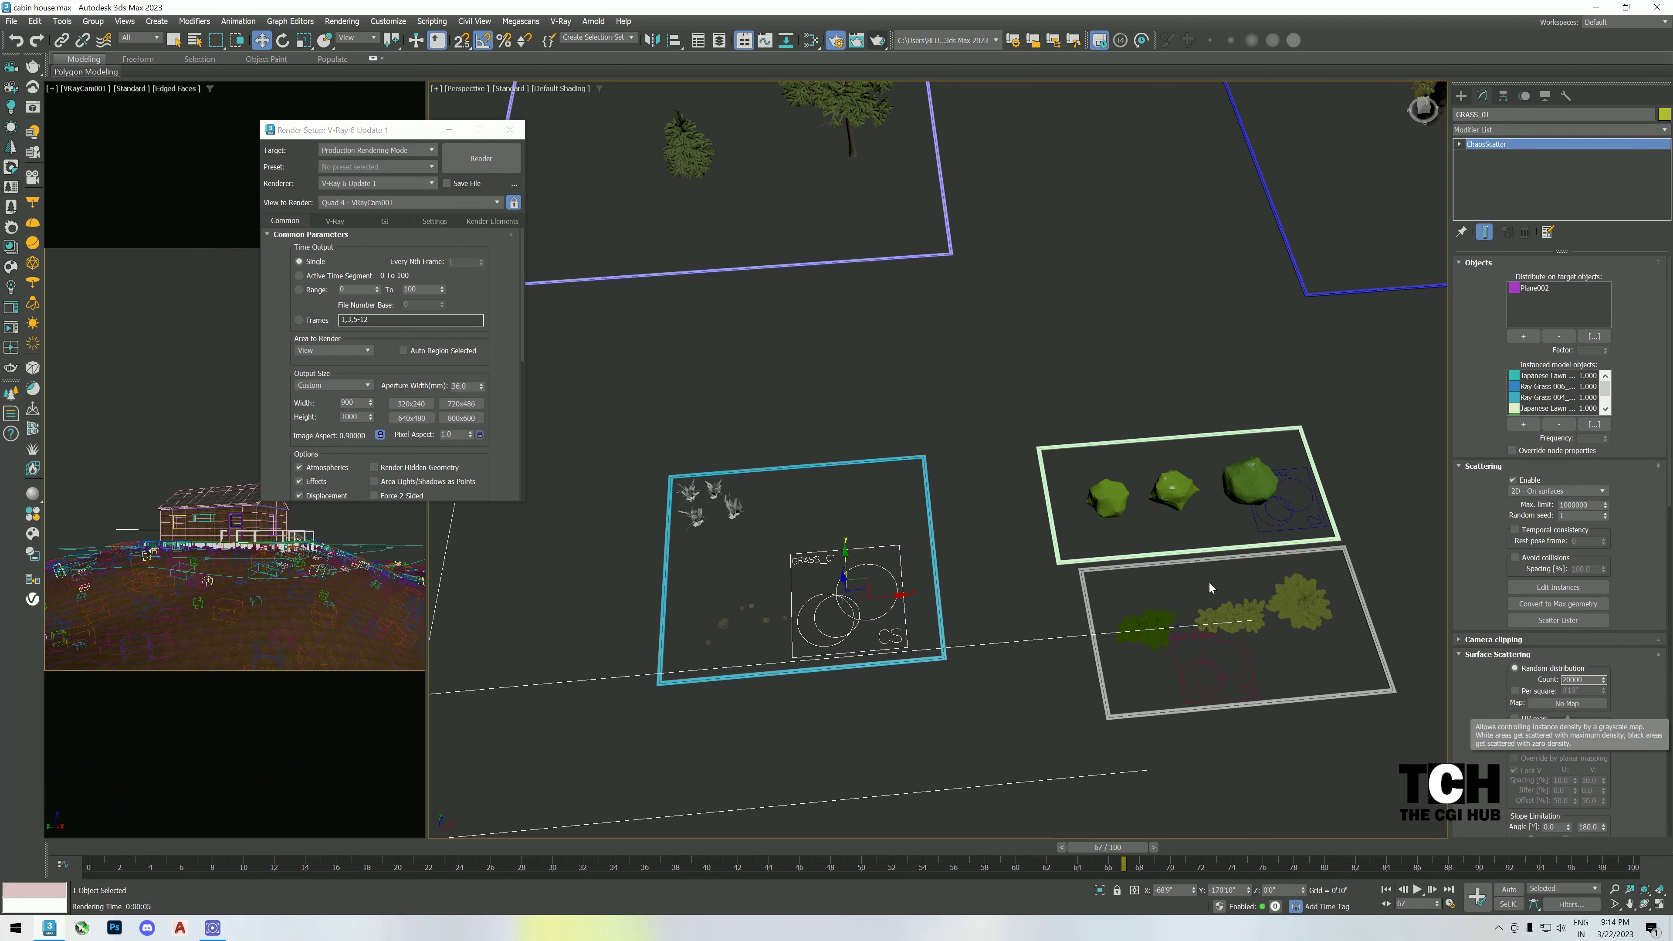
click(1290, 513)
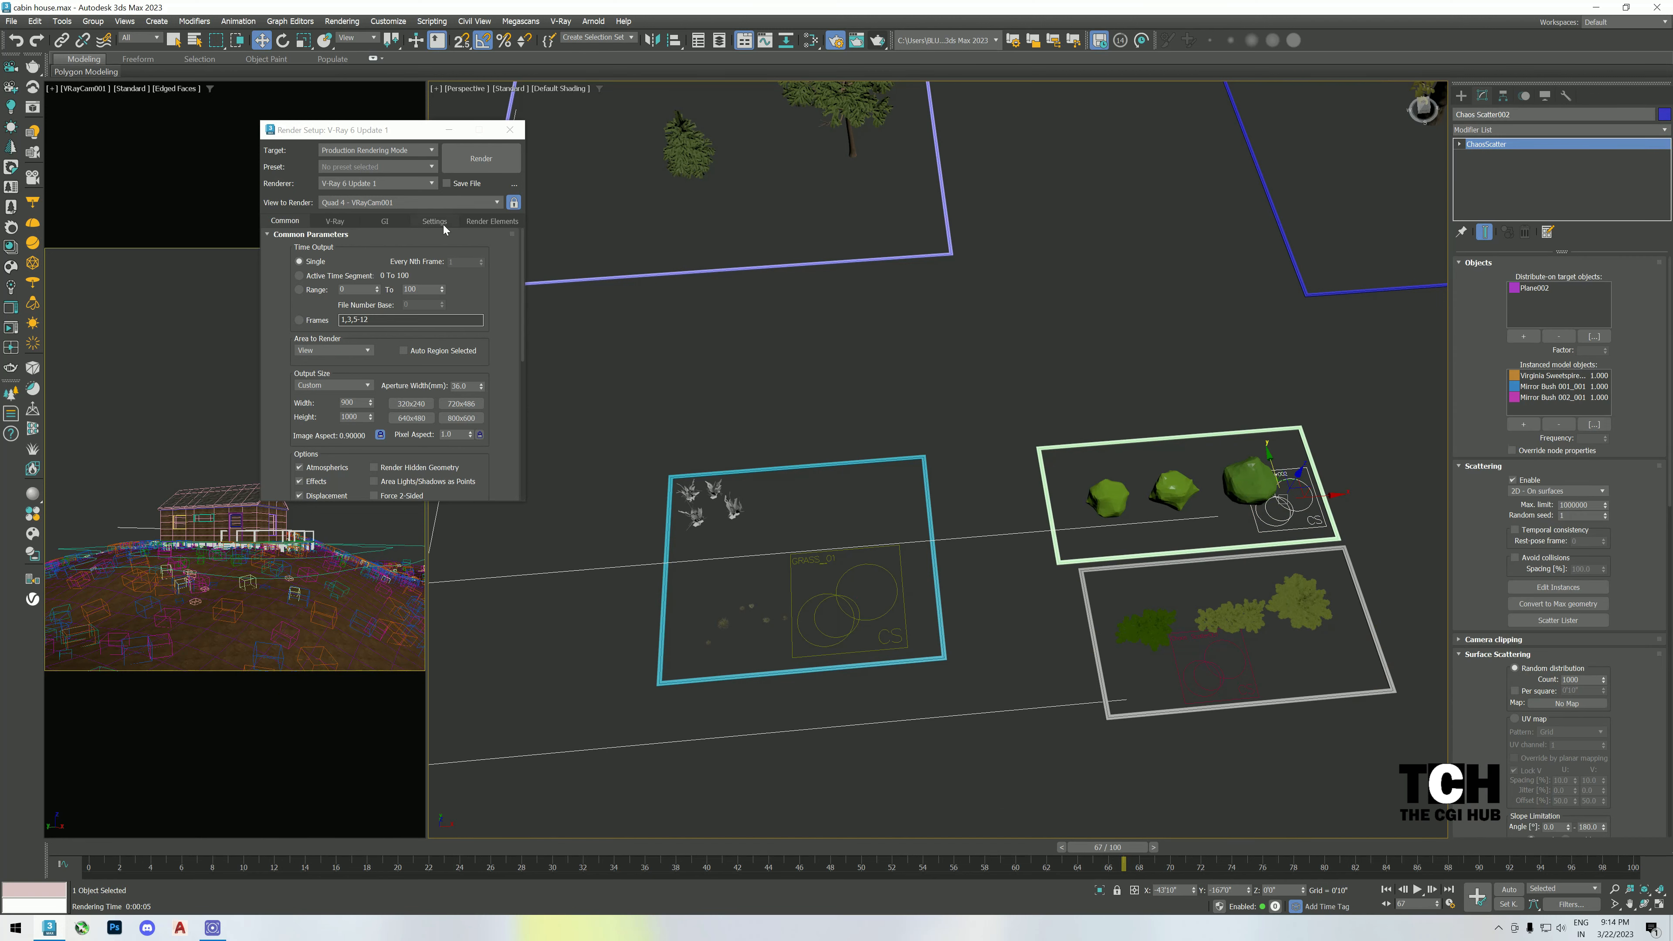
- Render the camera view interactively while raising the bush scatter's random distribution count to 5000 and on to 10000
click(481, 158)
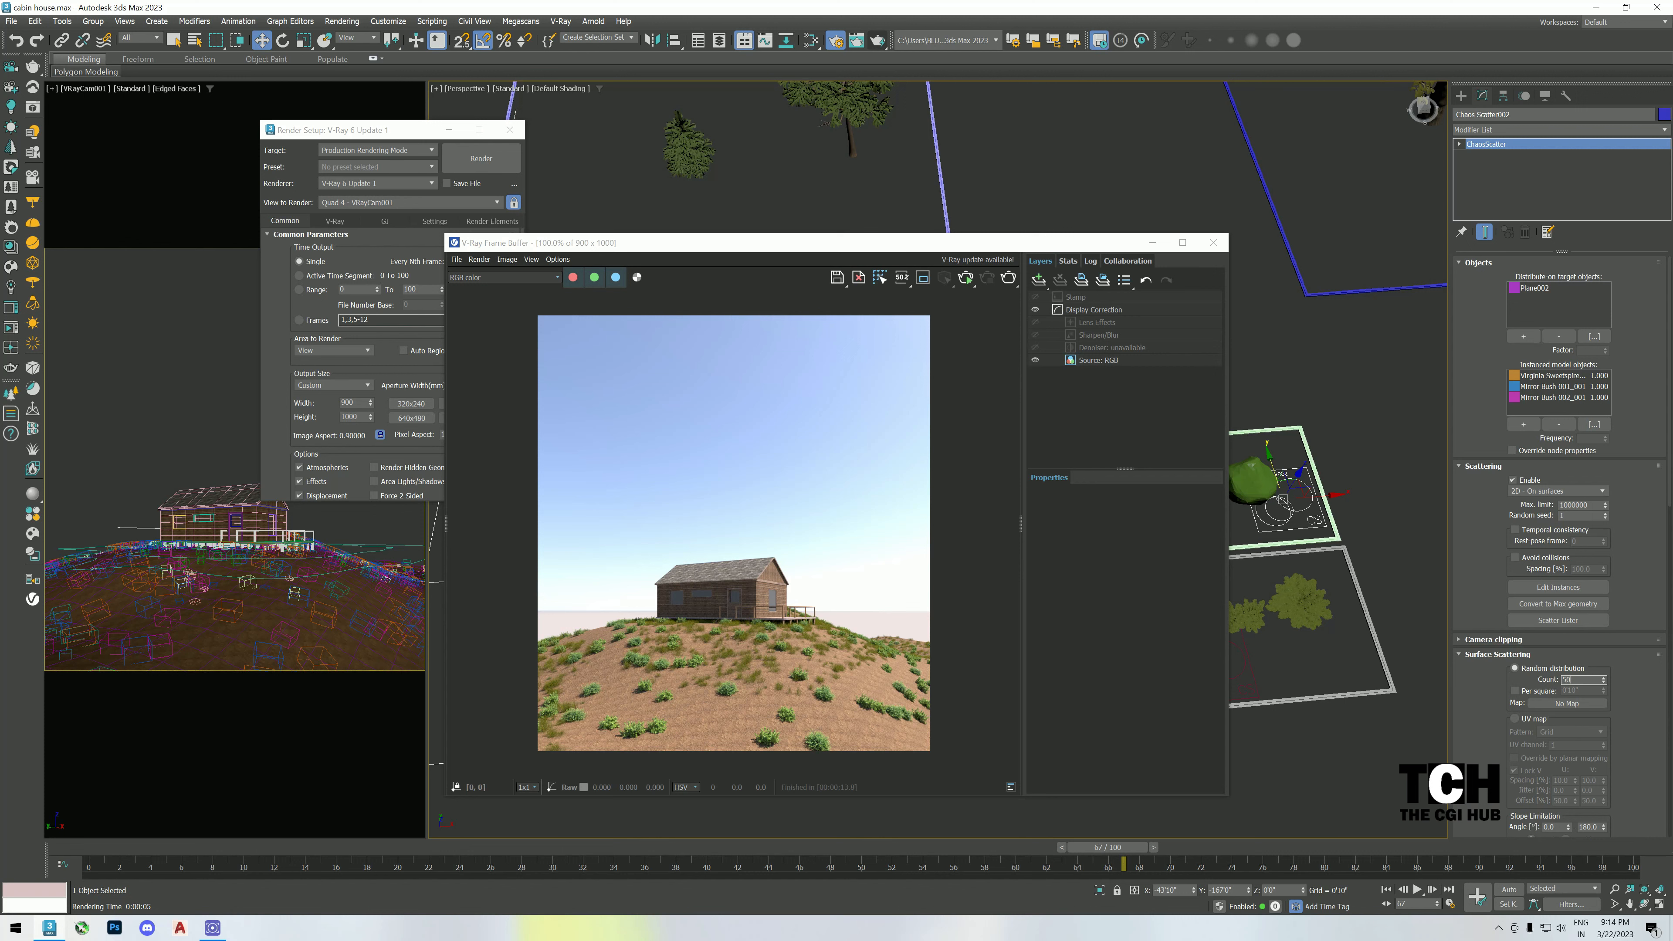
text(00)
key(Return)
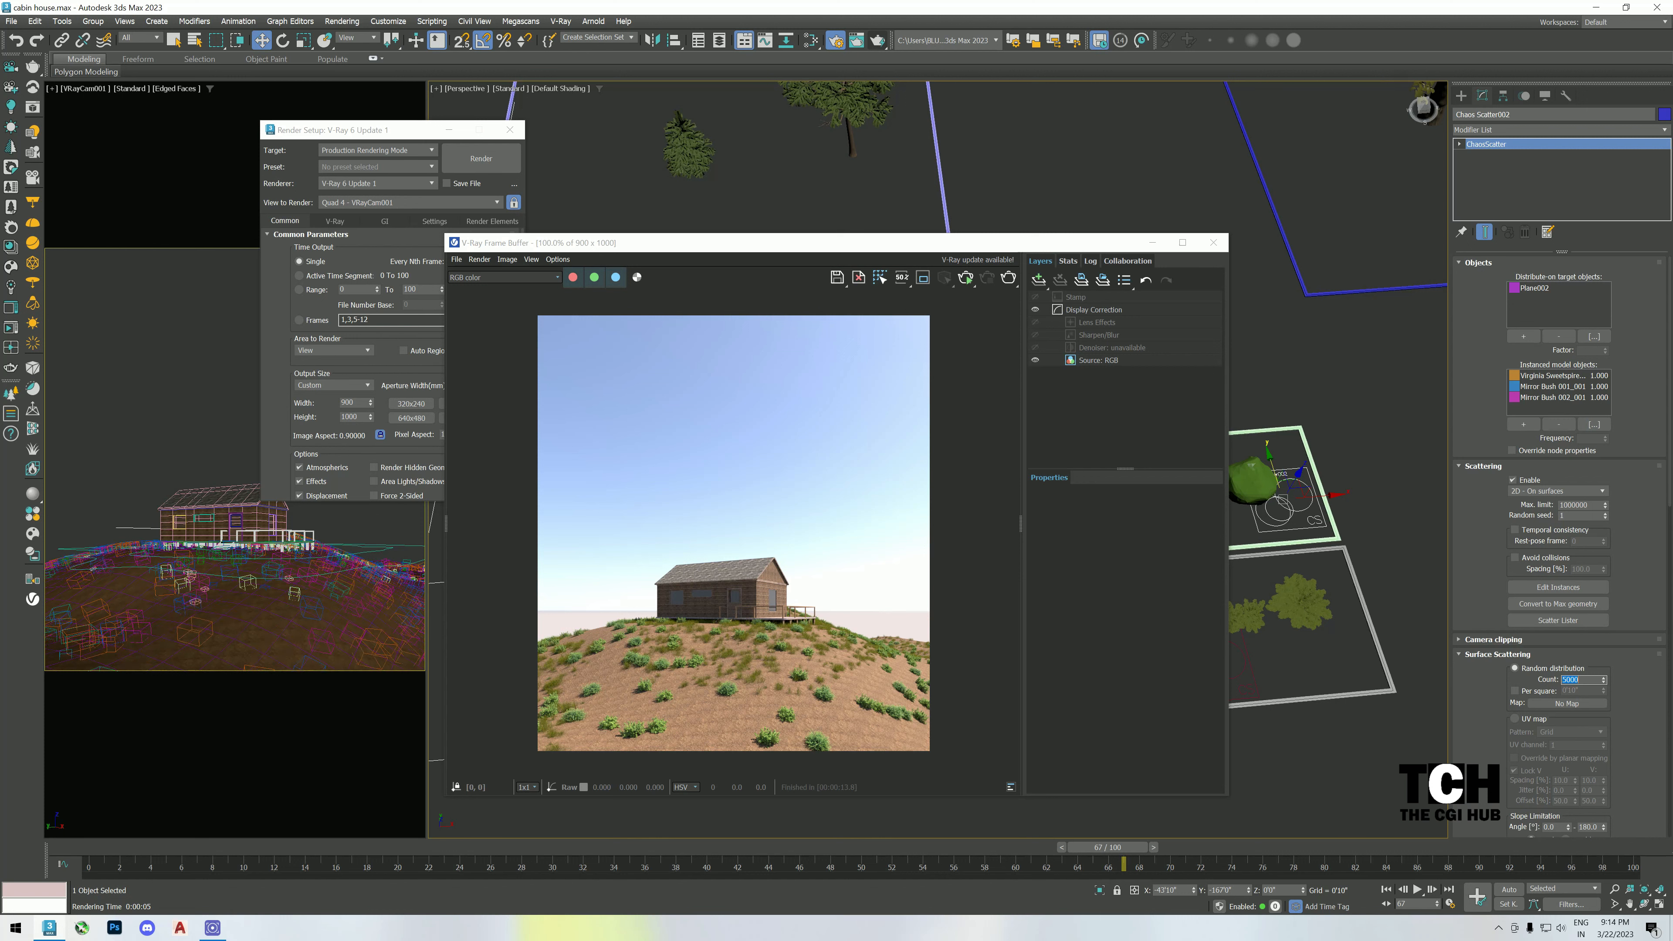
click(968, 279)
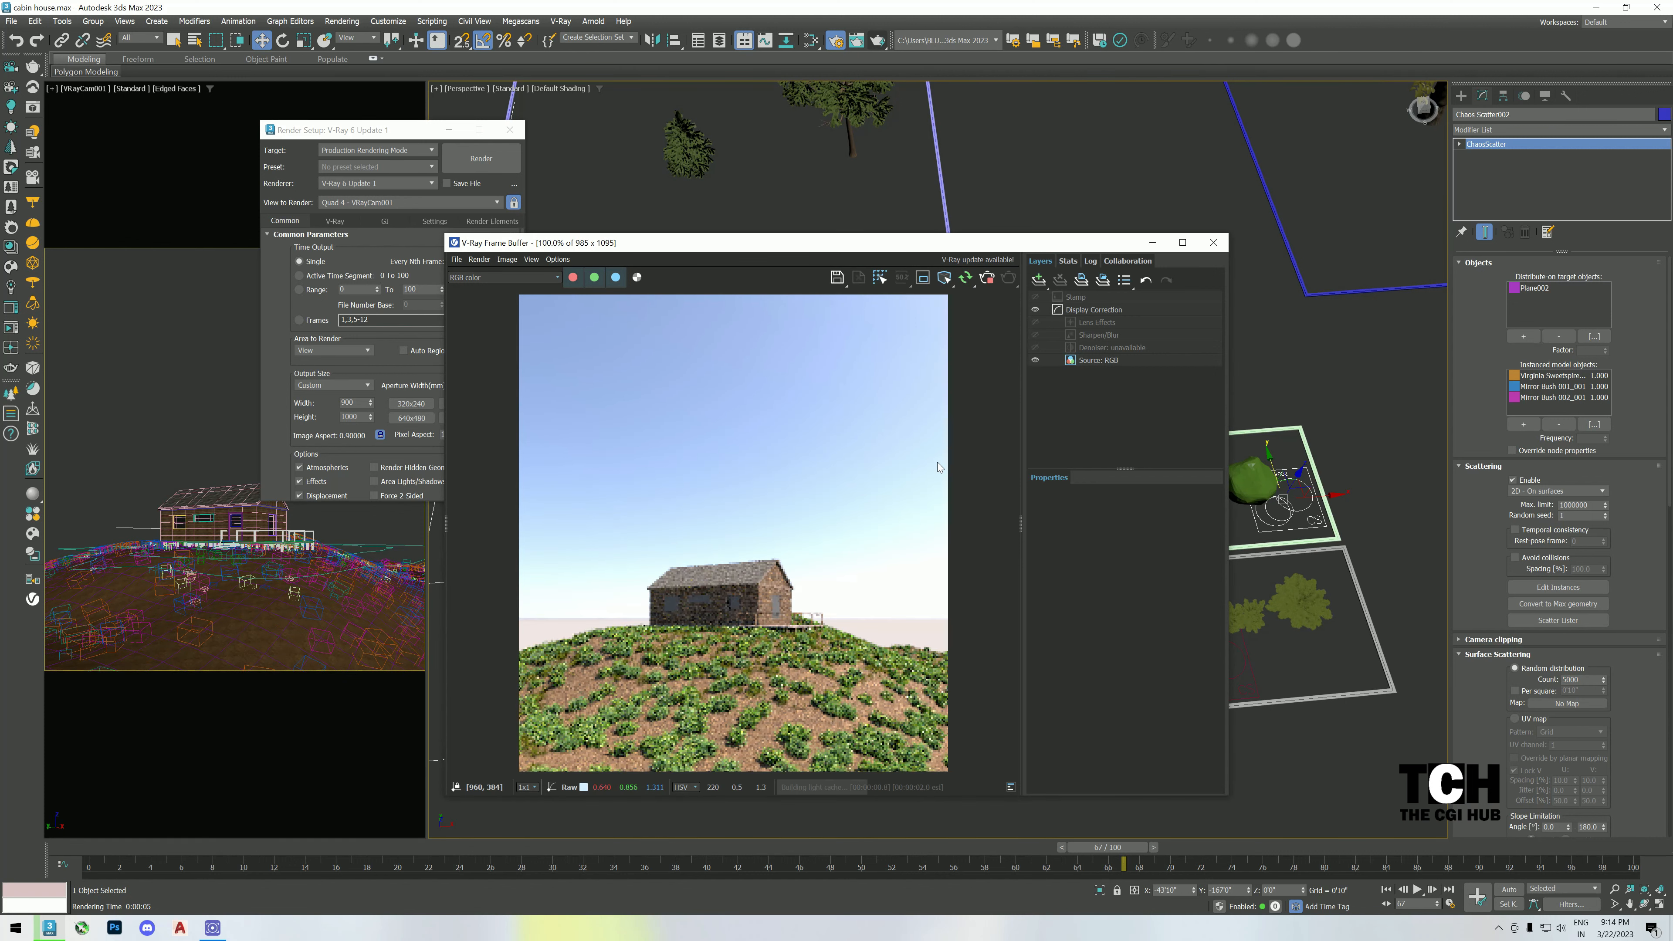
click(1580, 680)
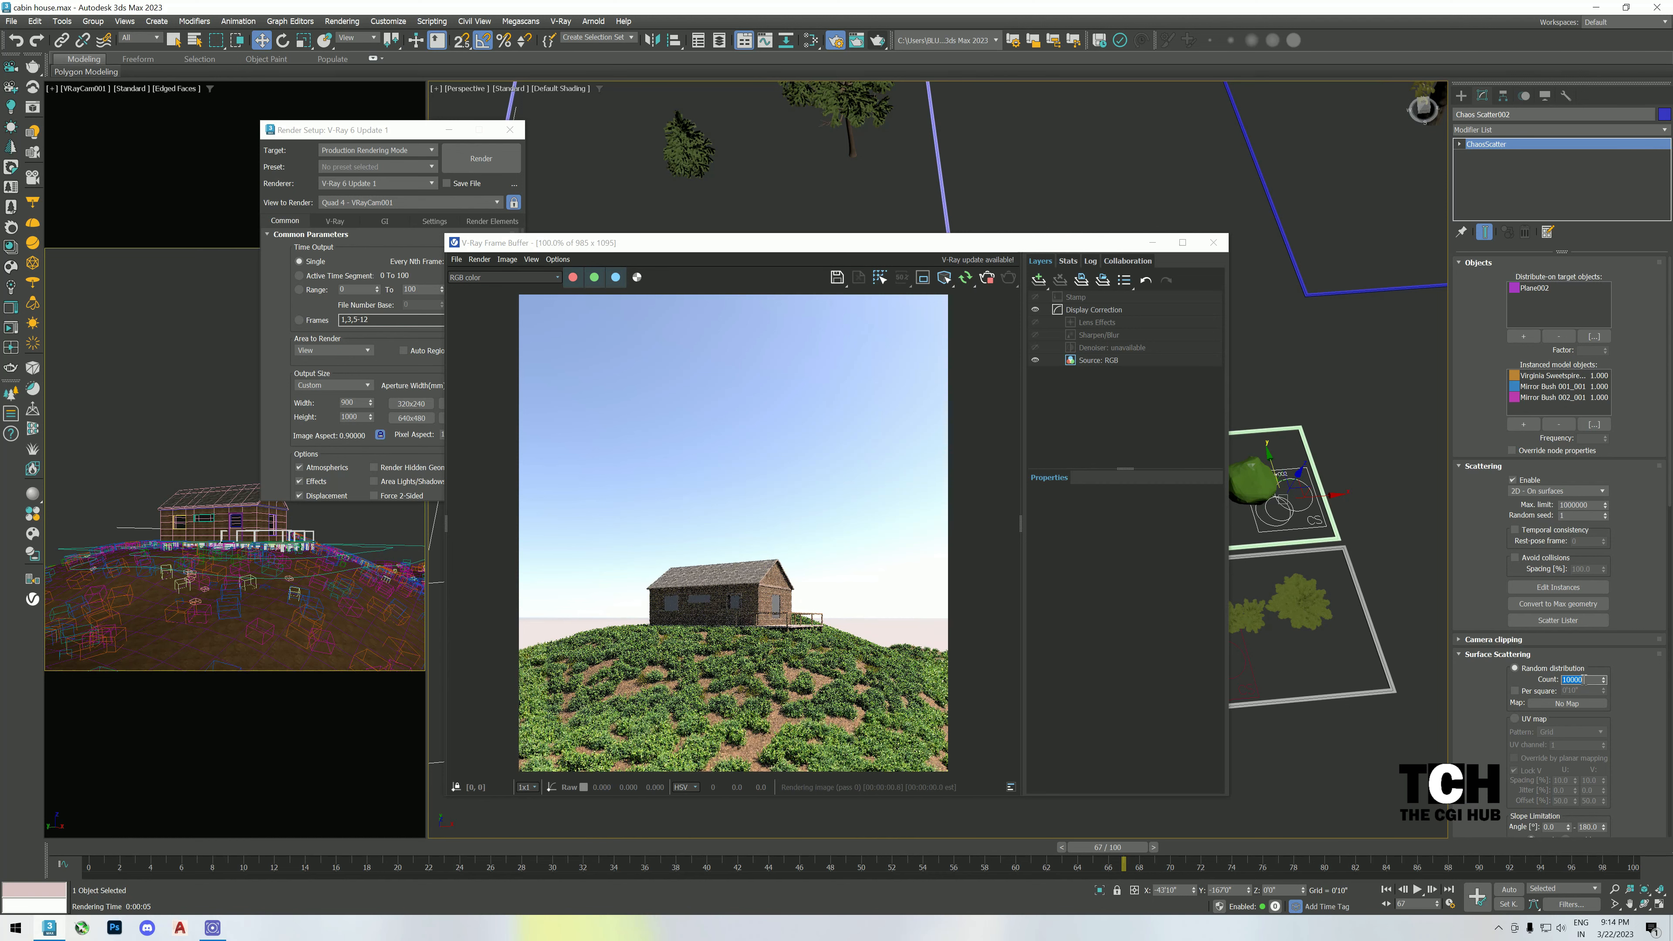
- Change the bush scatter's random seed through several values to try other bush layouts in the interactive render, and close the render window
click(1605, 513)
click(1605, 513)
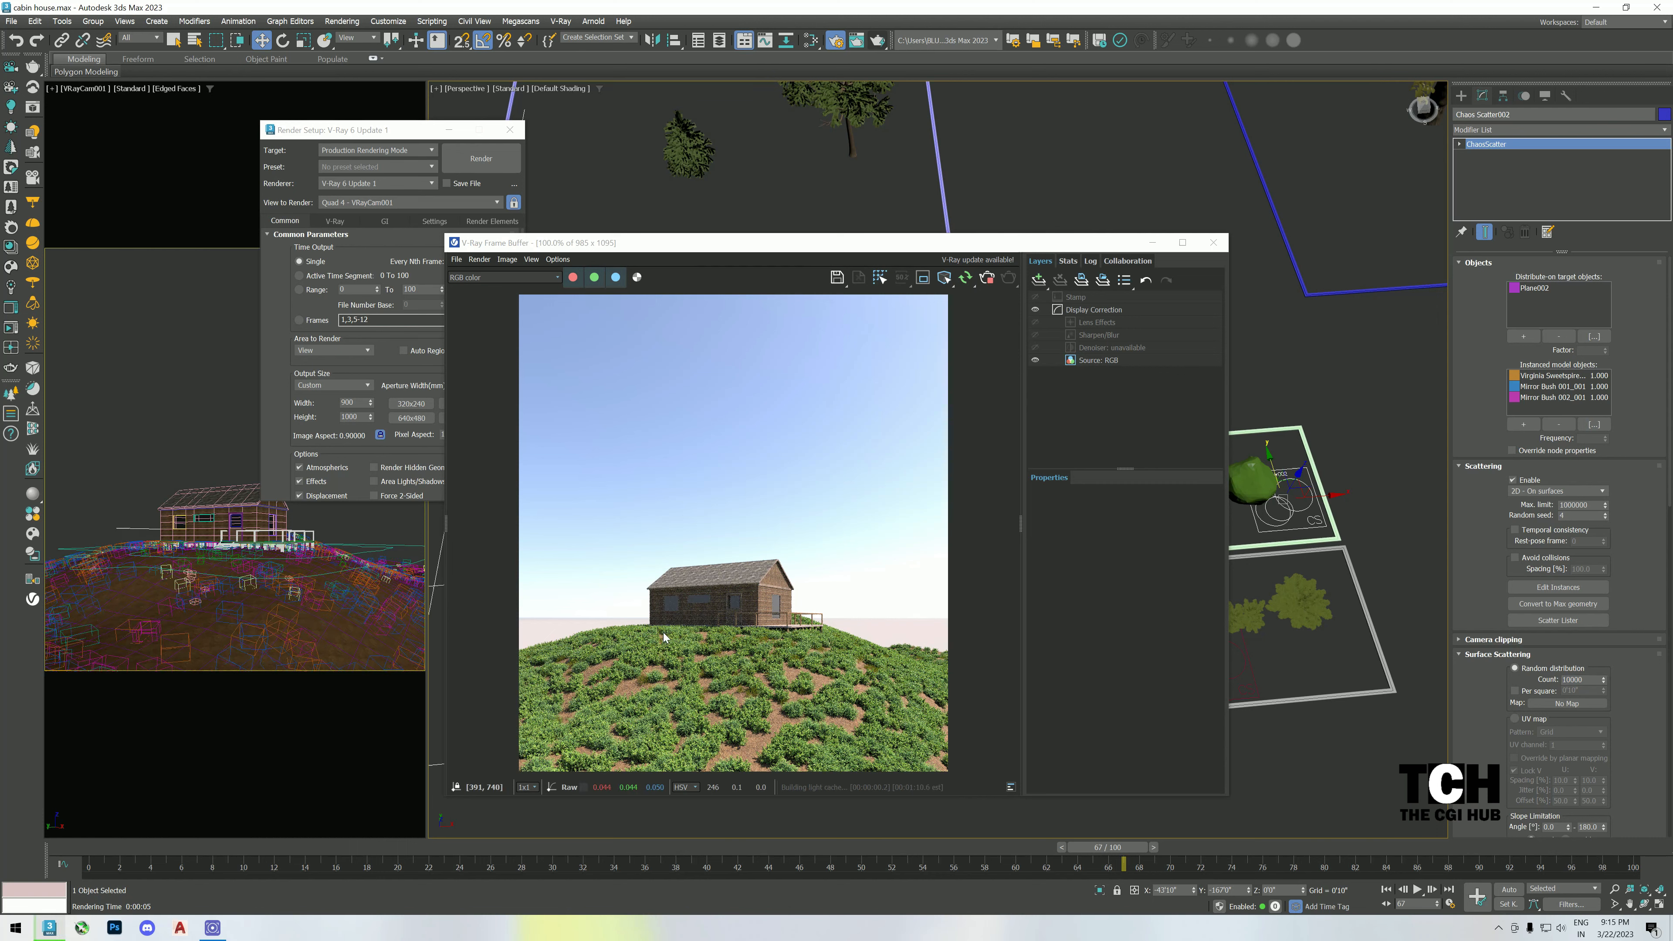
click(1604, 518)
click(1605, 518)
click(1604, 518)
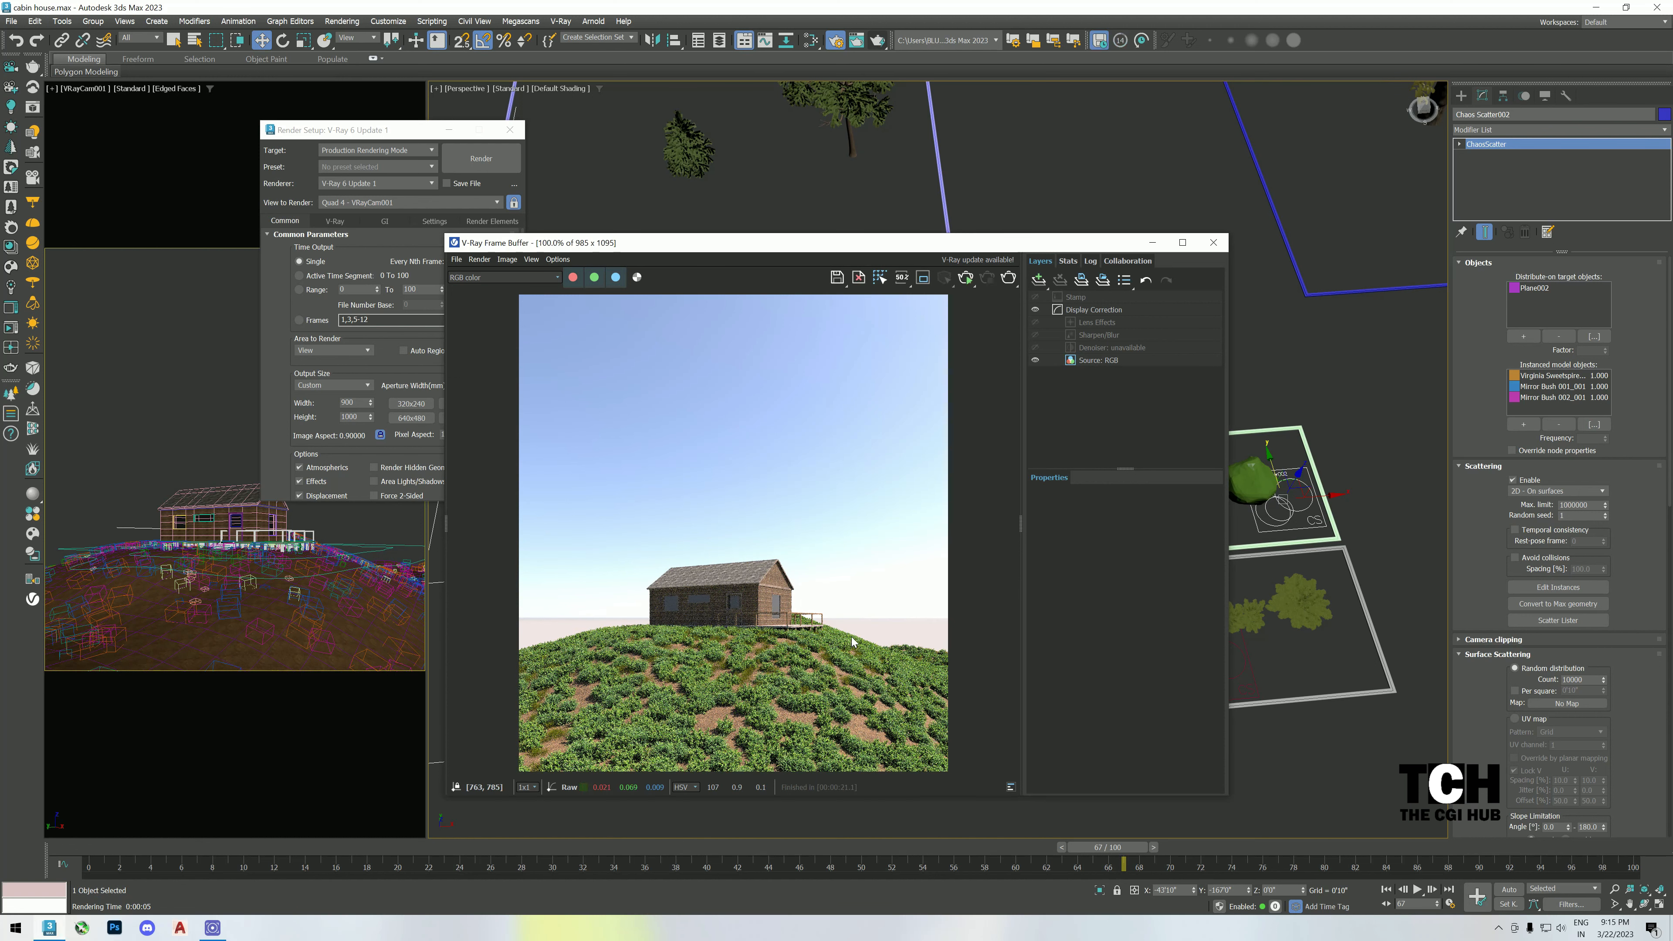
click(1213, 242)
- In the top view, trace a Line spline with corner points closely around the cabin, its deck and entrance step
key(t)
scroll(1102, 350, down, 3)
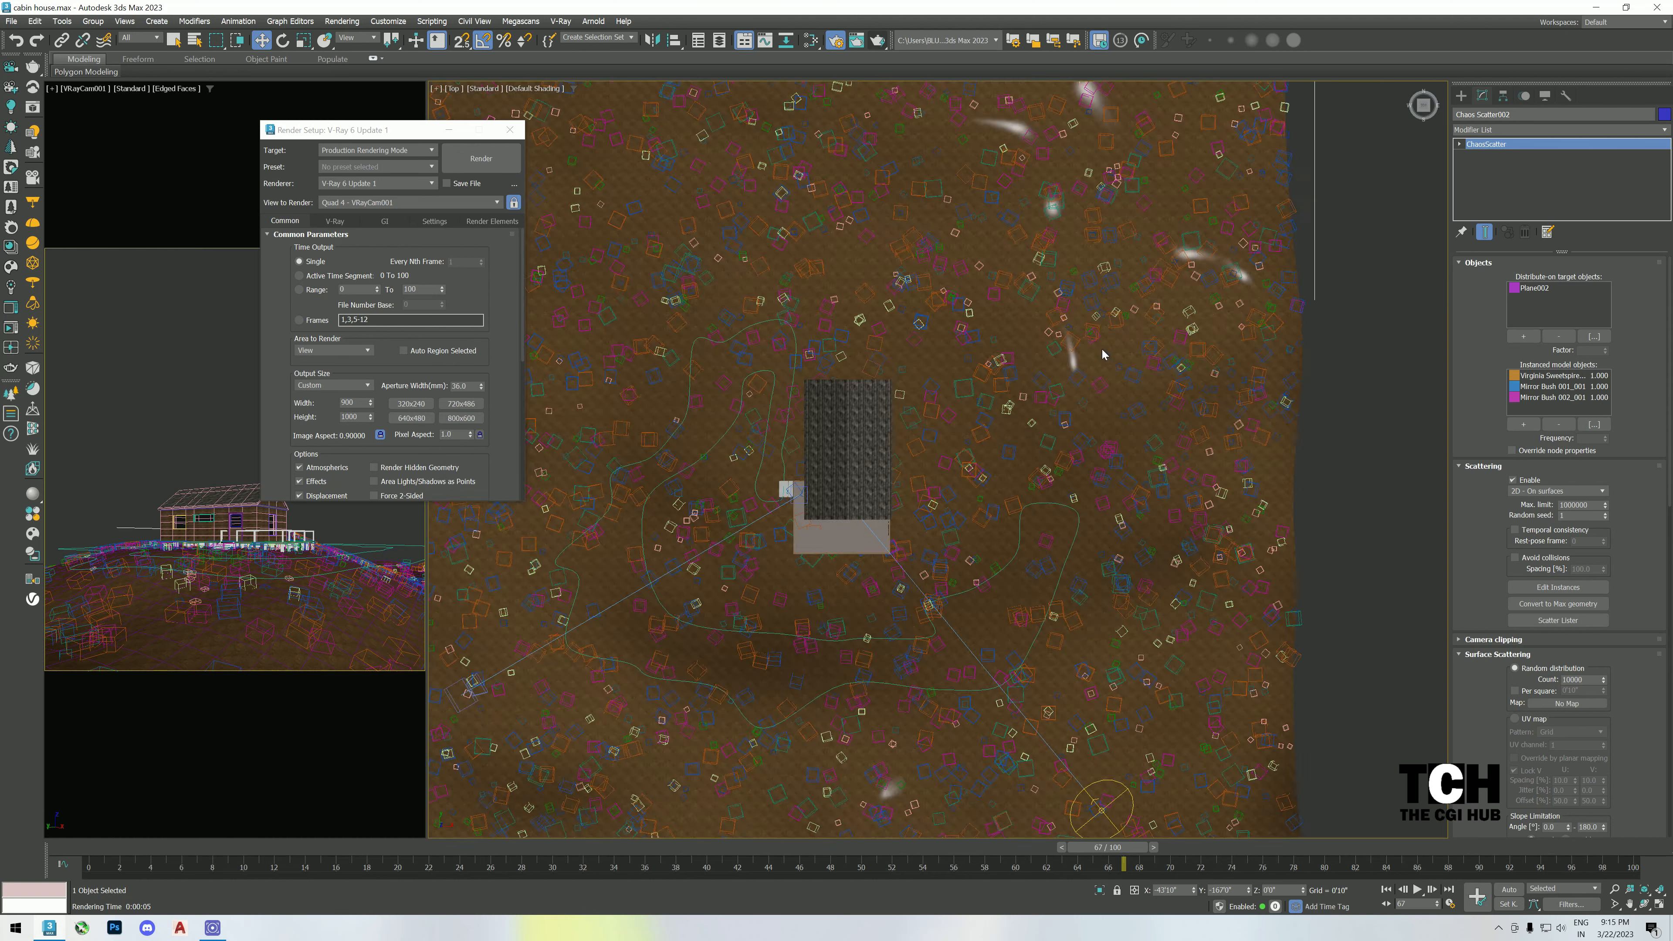
click(1028, 580)
scroll(1004, 366, up, 4)
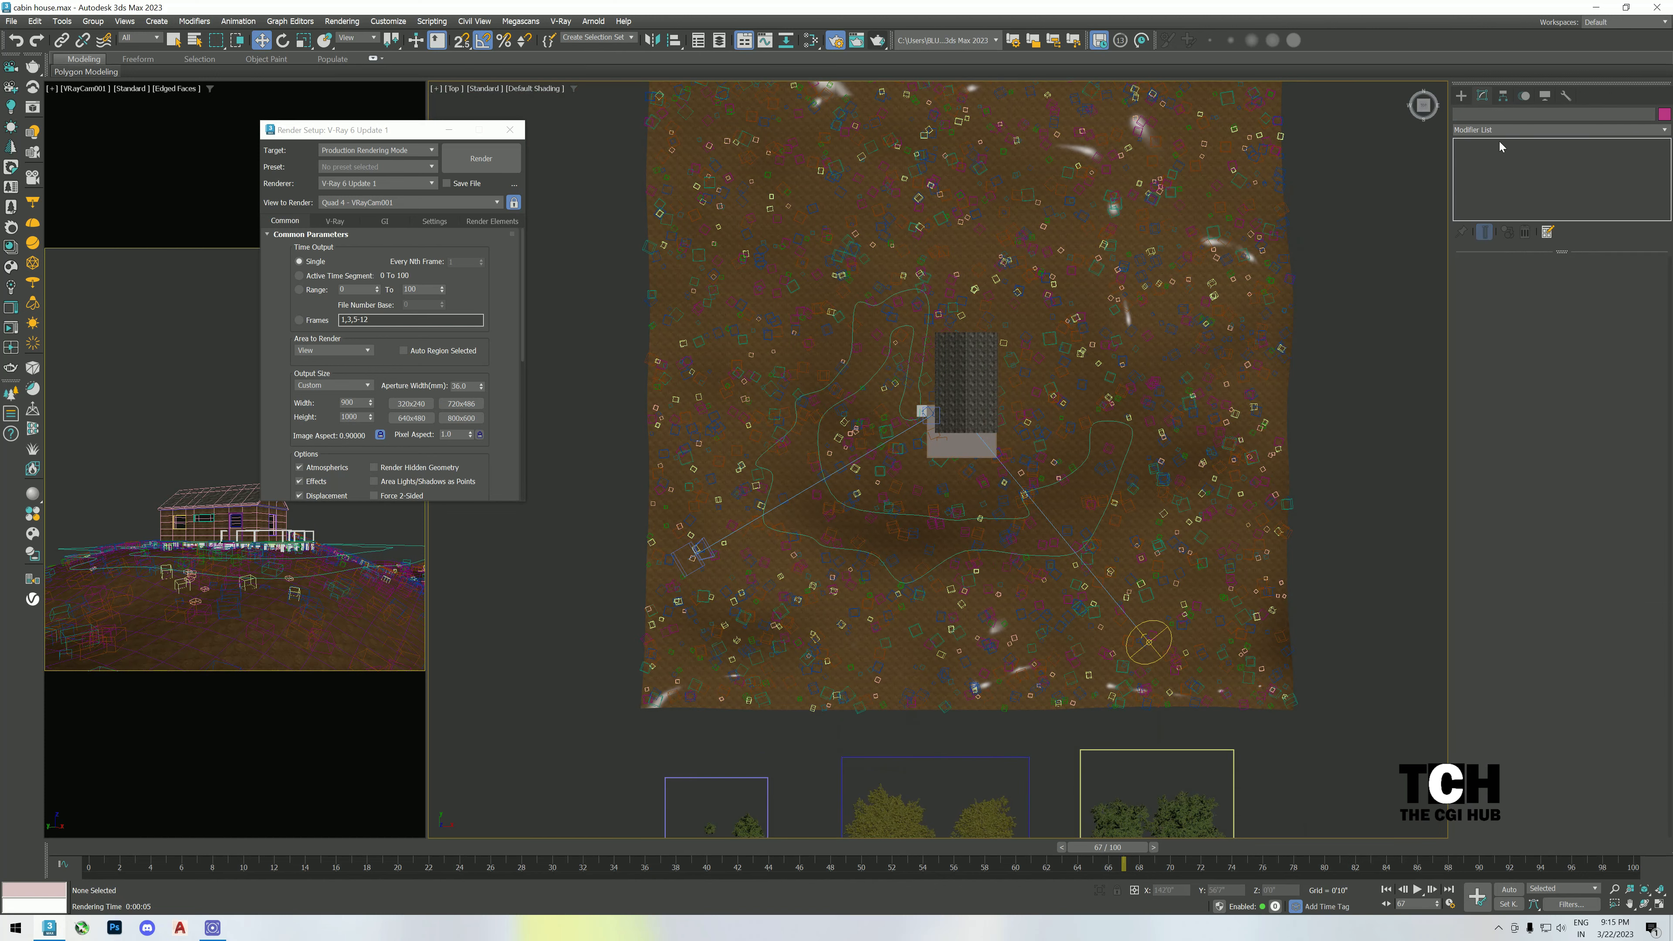
click(1460, 95)
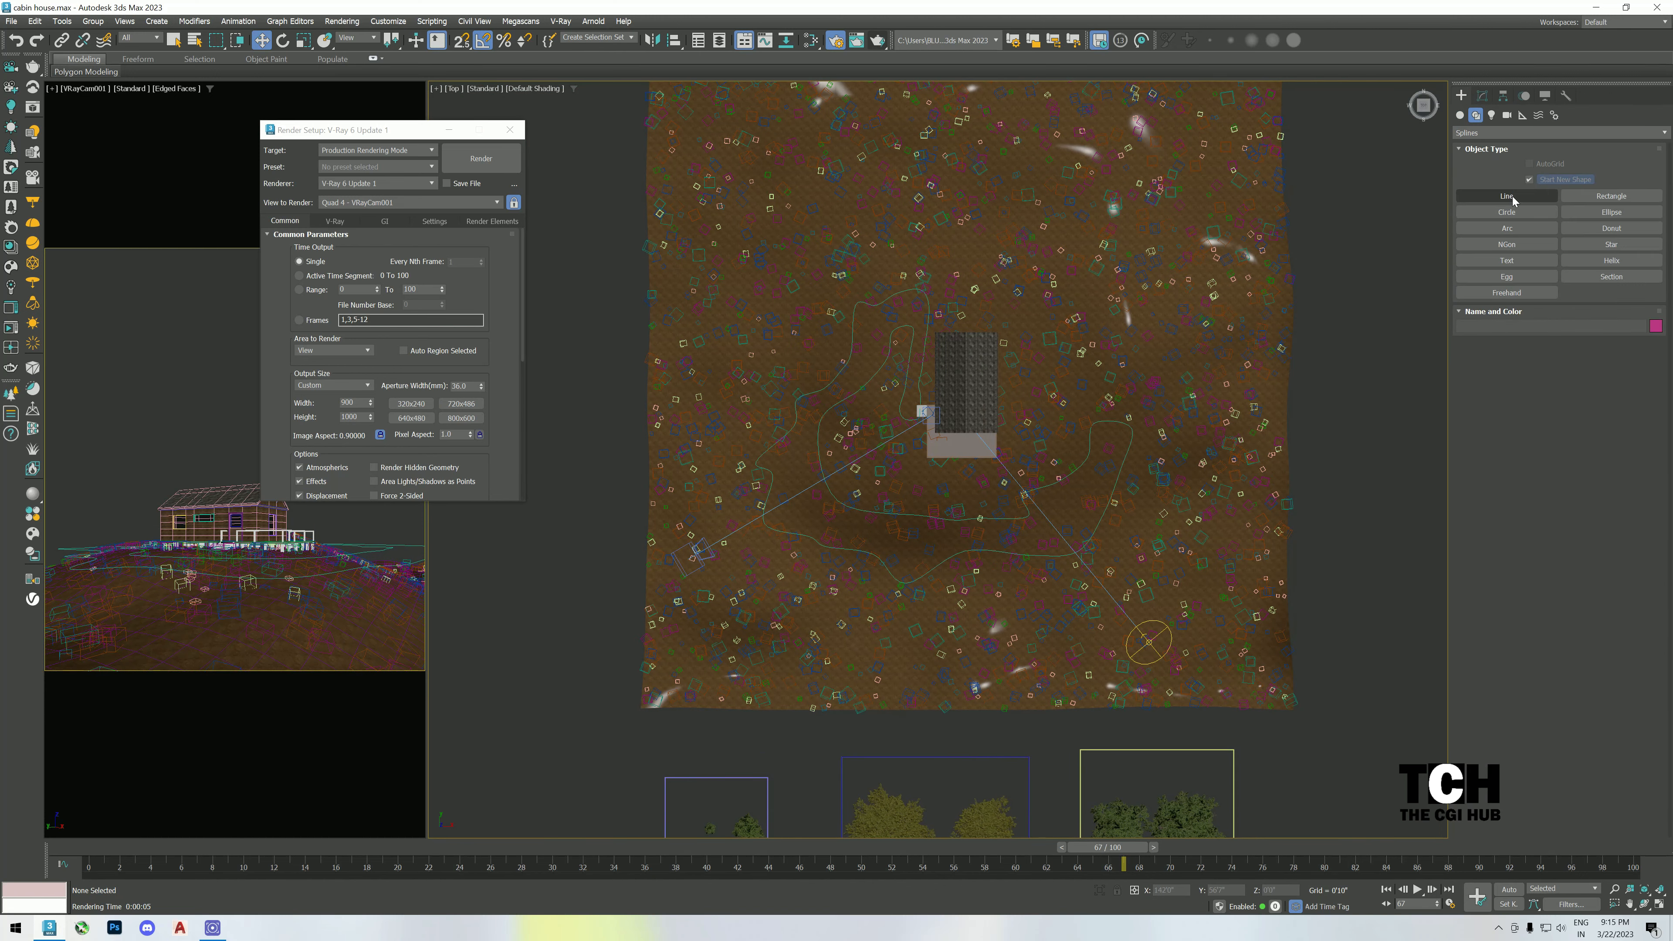
click(1507, 195)
scroll(947, 379, up, 4)
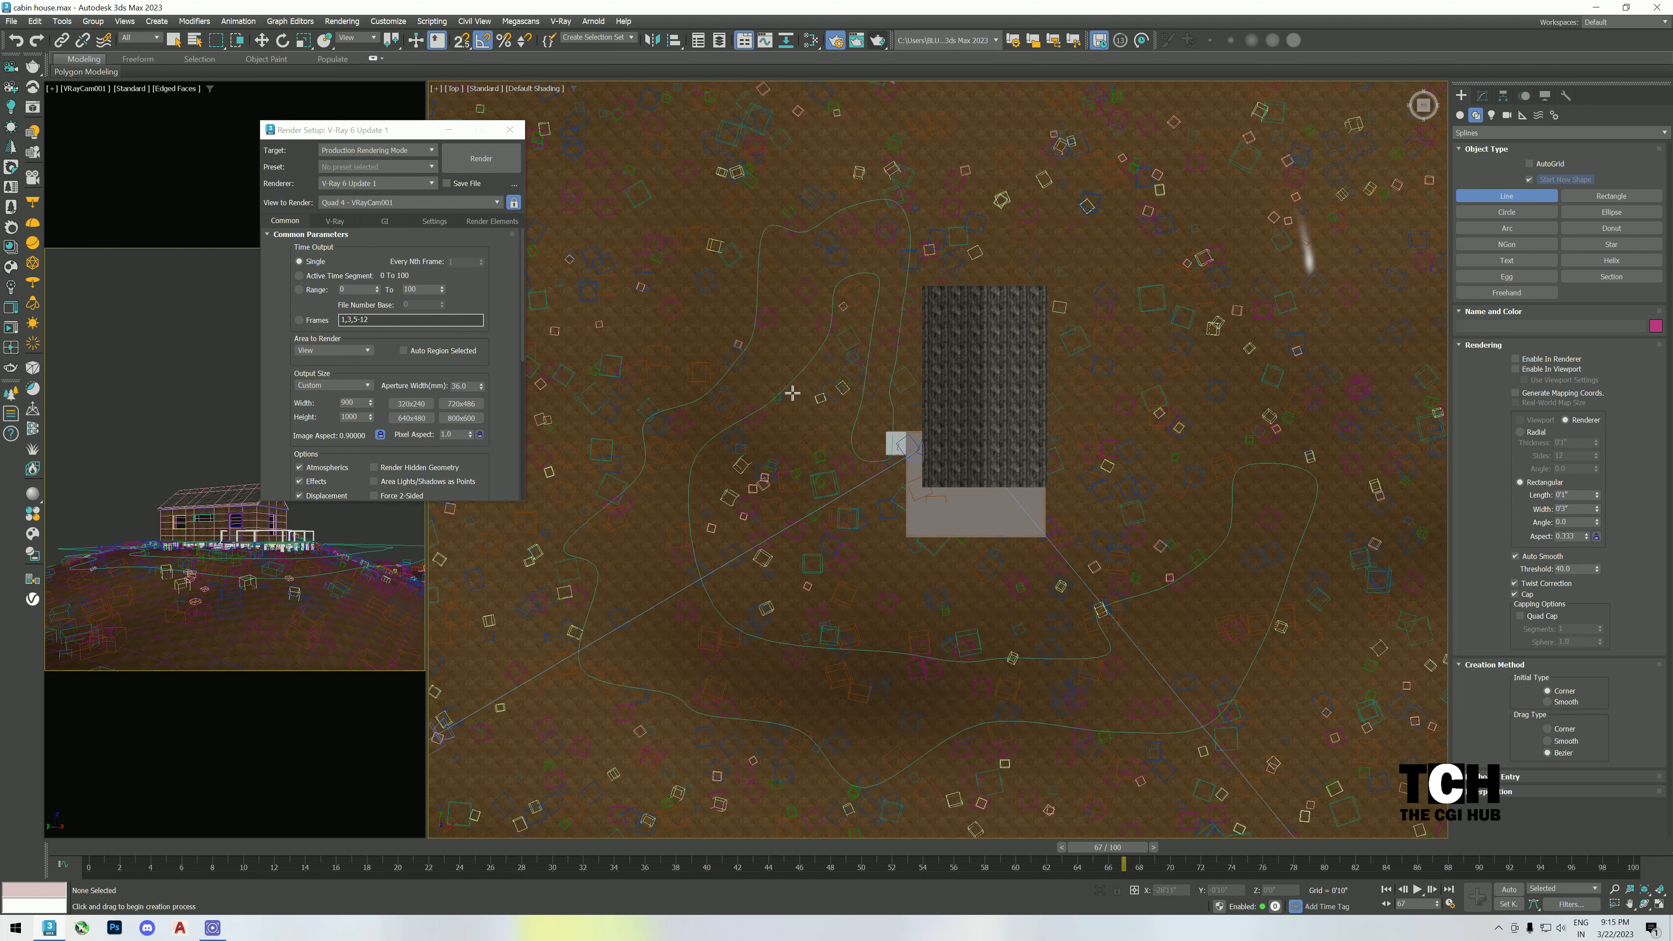
click(844, 279)
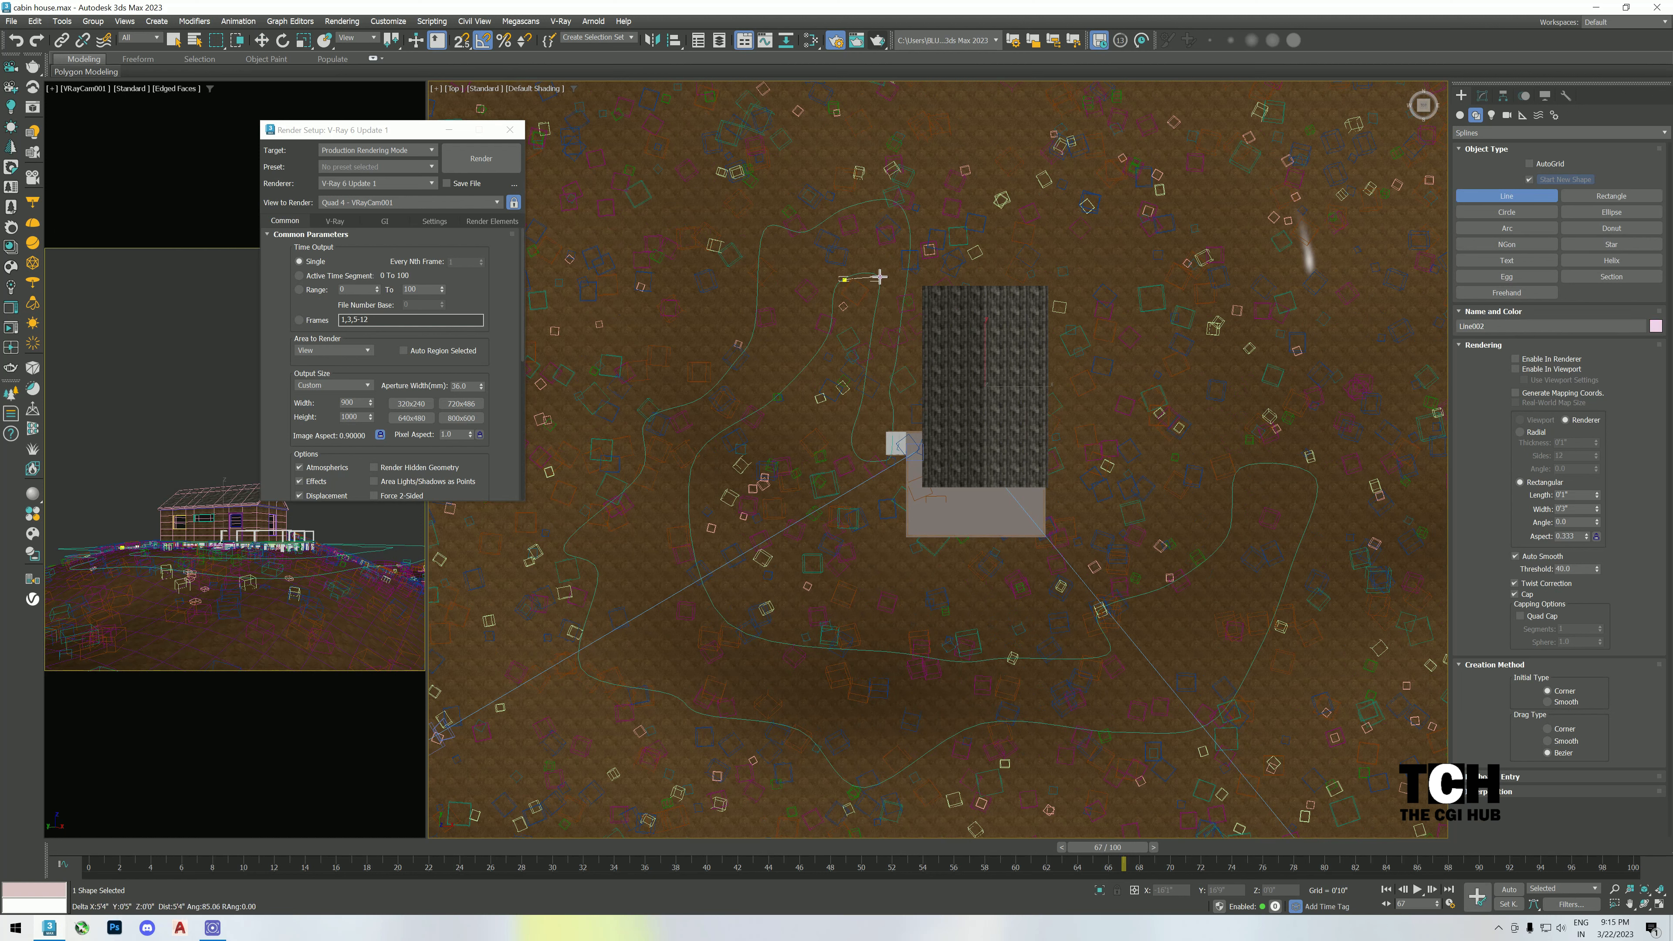
click(880, 276)
click(873, 315)
click(873, 356)
click(850, 413)
click(852, 451)
click(862, 465)
click(896, 465)
click(893, 486)
click(888, 508)
click(894, 526)
click(905, 540)
click(934, 543)
click(957, 540)
click(992, 544)
click(1017, 547)
click(1046, 541)
click(1057, 530)
click(1054, 480)
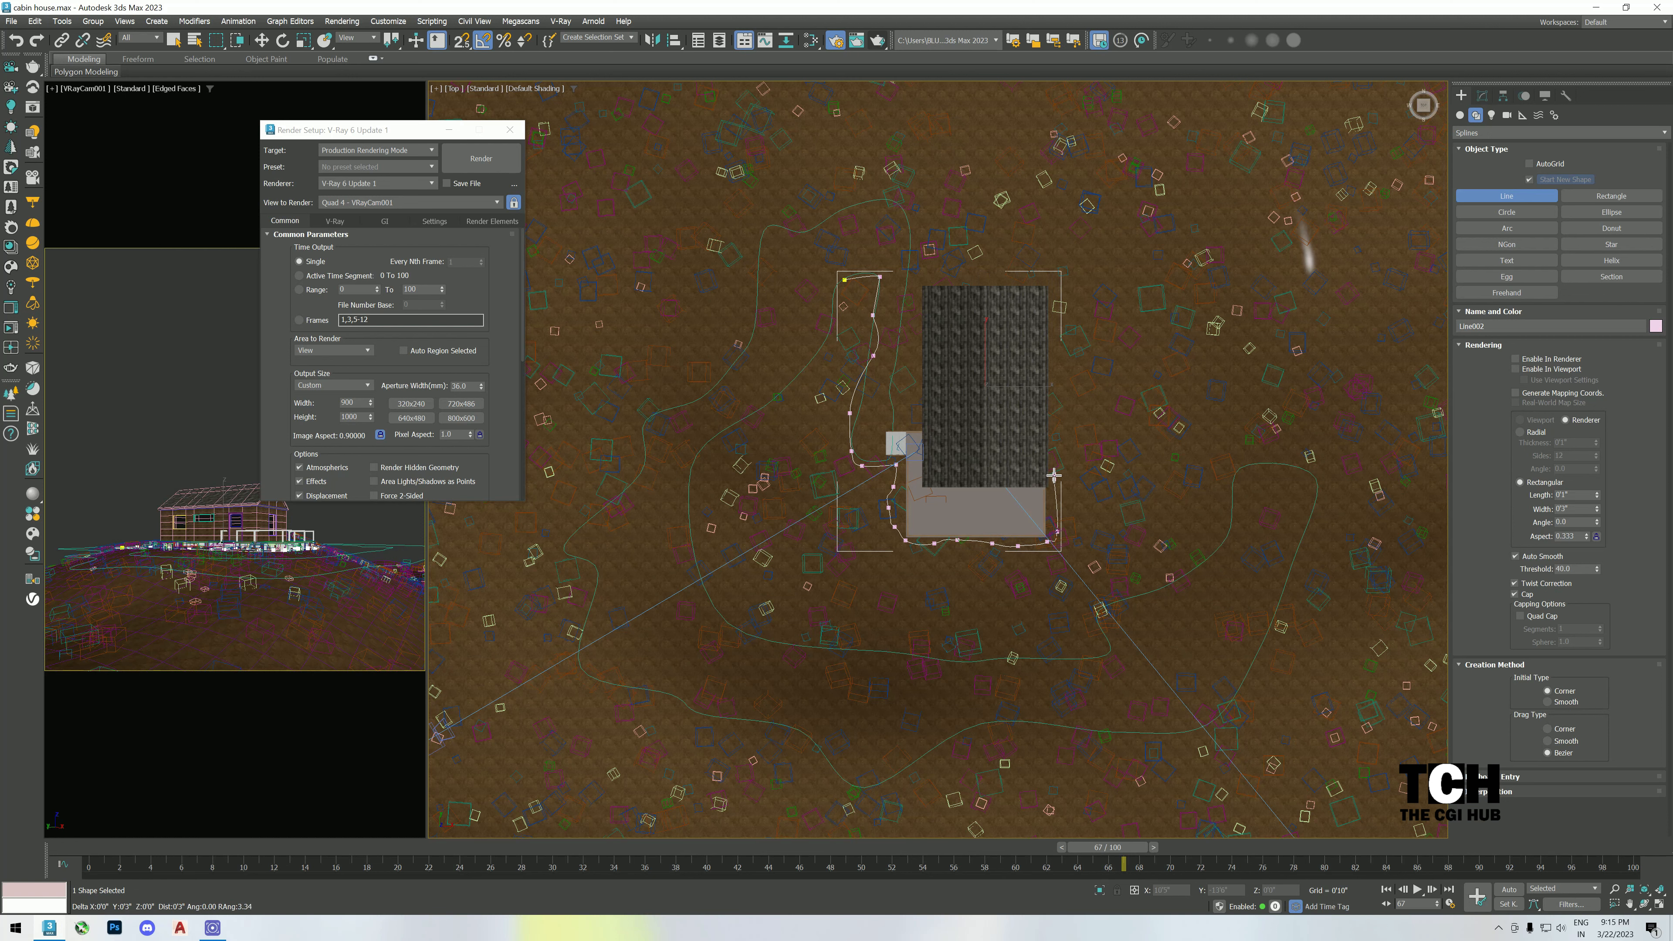
click(1052, 452)
click(1053, 414)
click(1057, 394)
click(1056, 355)
click(1053, 328)
click(1056, 300)
click(1054, 284)
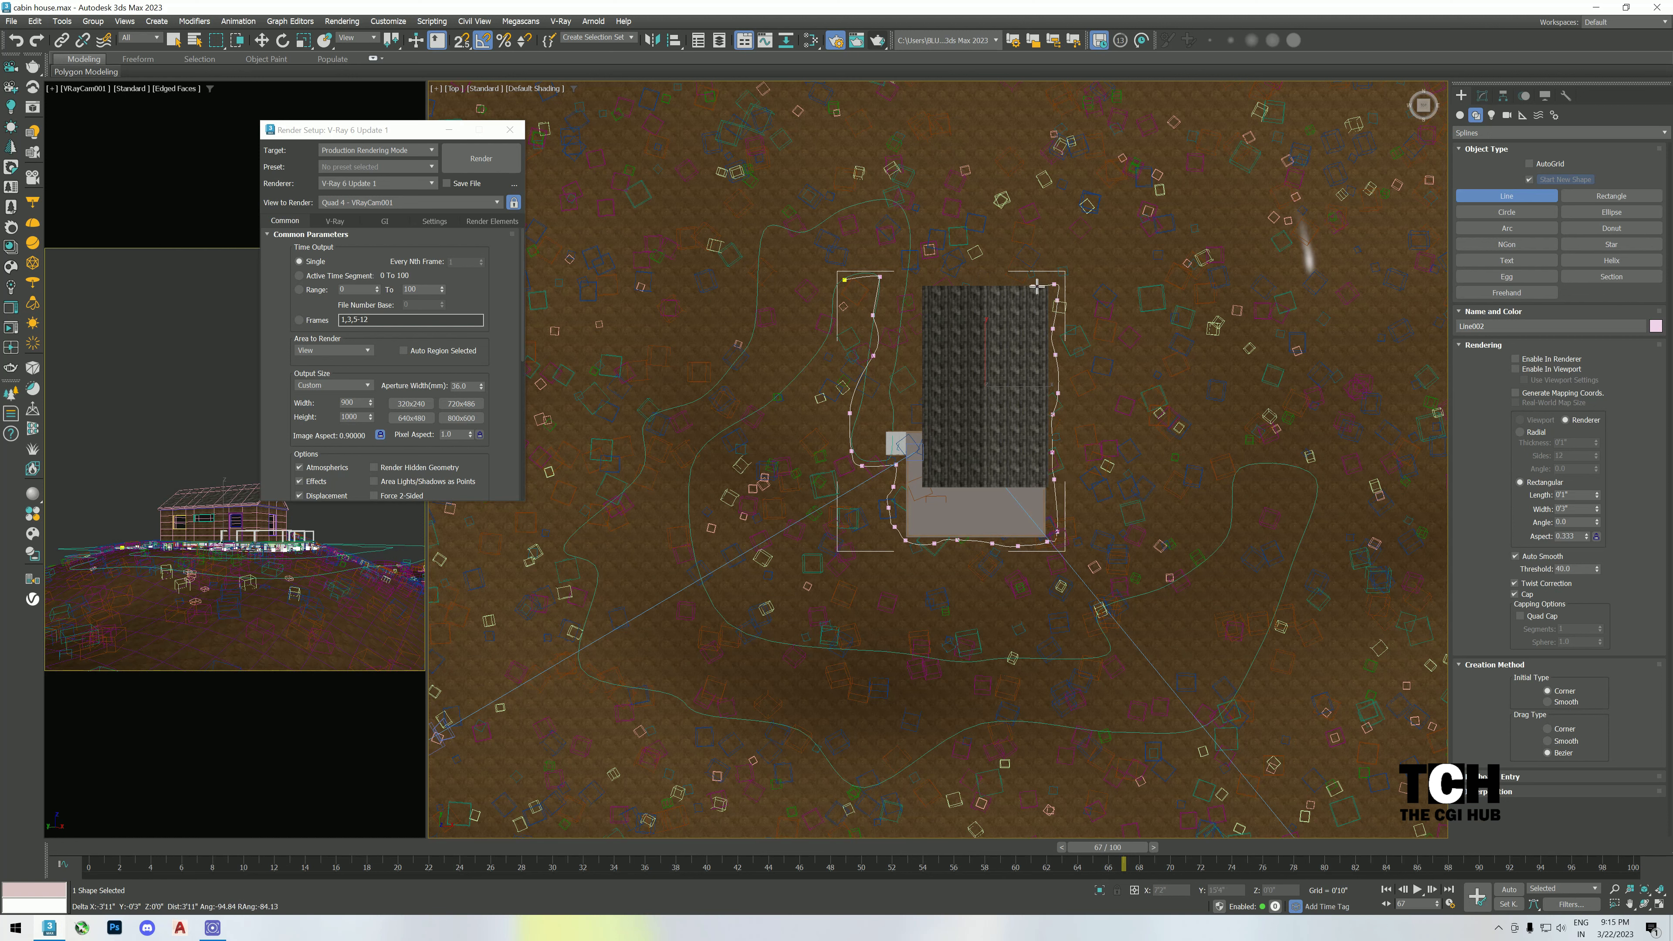
click(1011, 284)
click(916, 283)
click(903, 287)
click(919, 294)
click(921, 311)
click(917, 347)
click(921, 385)
click(918, 409)
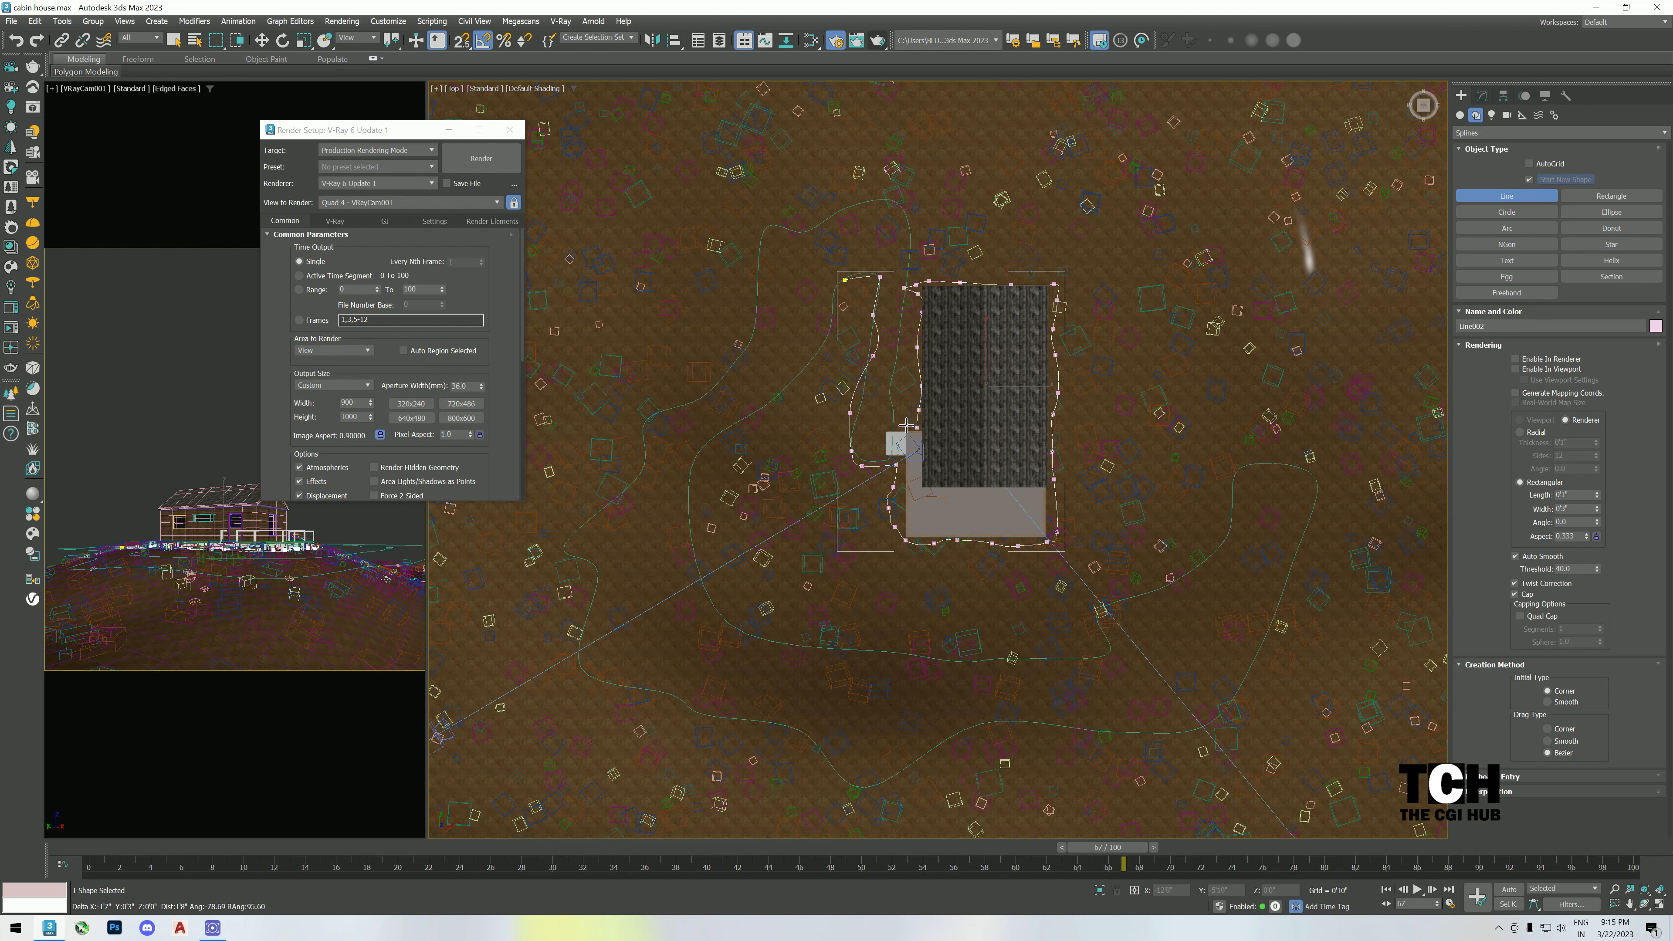